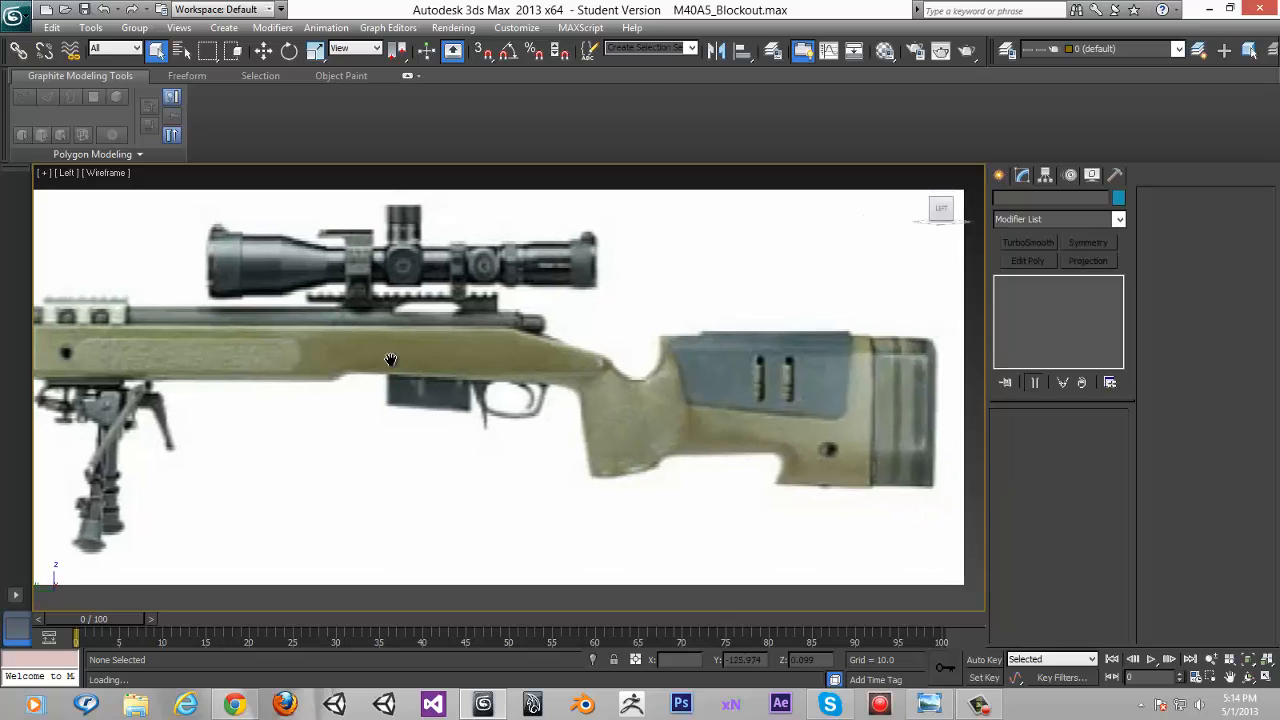
Examine the rifle reference image in the Left viewport, and compare the full four-view layout with its Front viewport
{"action": "middle_click_drag", "start_coordinate": [391, 361], "coordinate": [643, 388]}
{"action": "left_click_drag", "start_coordinate": [216, 334], "coordinate": [882, 430]}
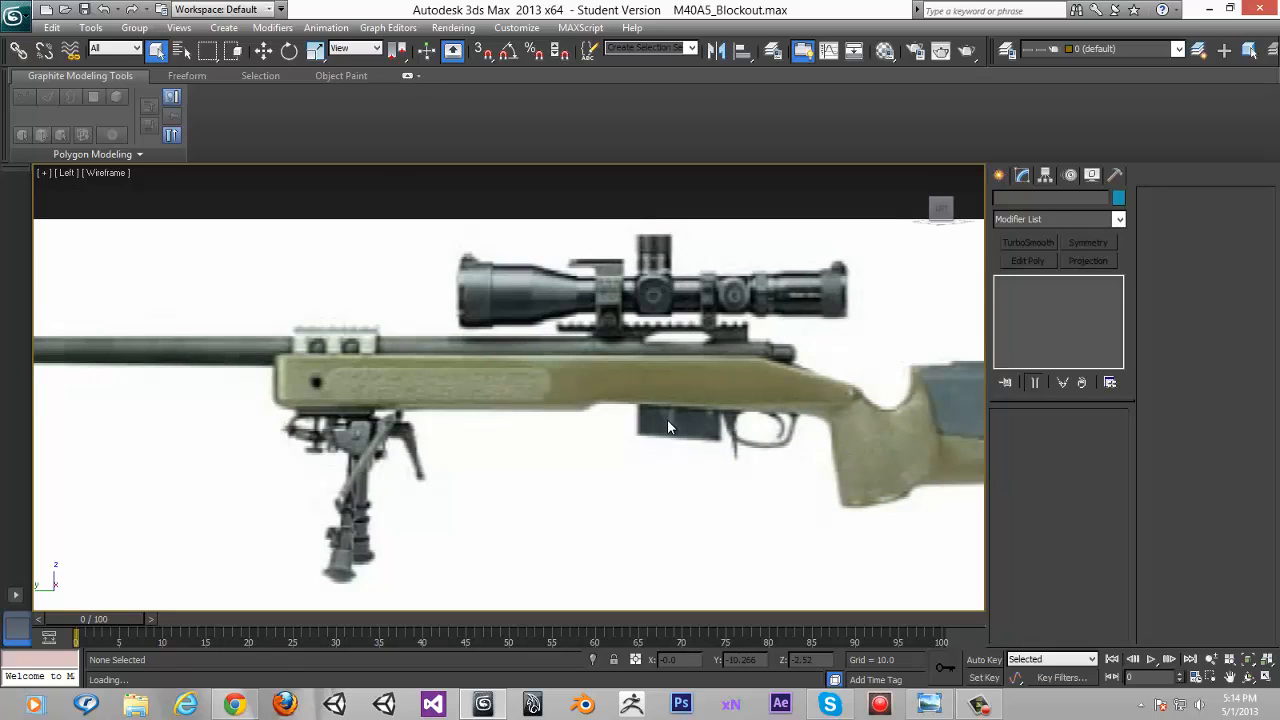
{"action": "key", "text": "alt+w"}
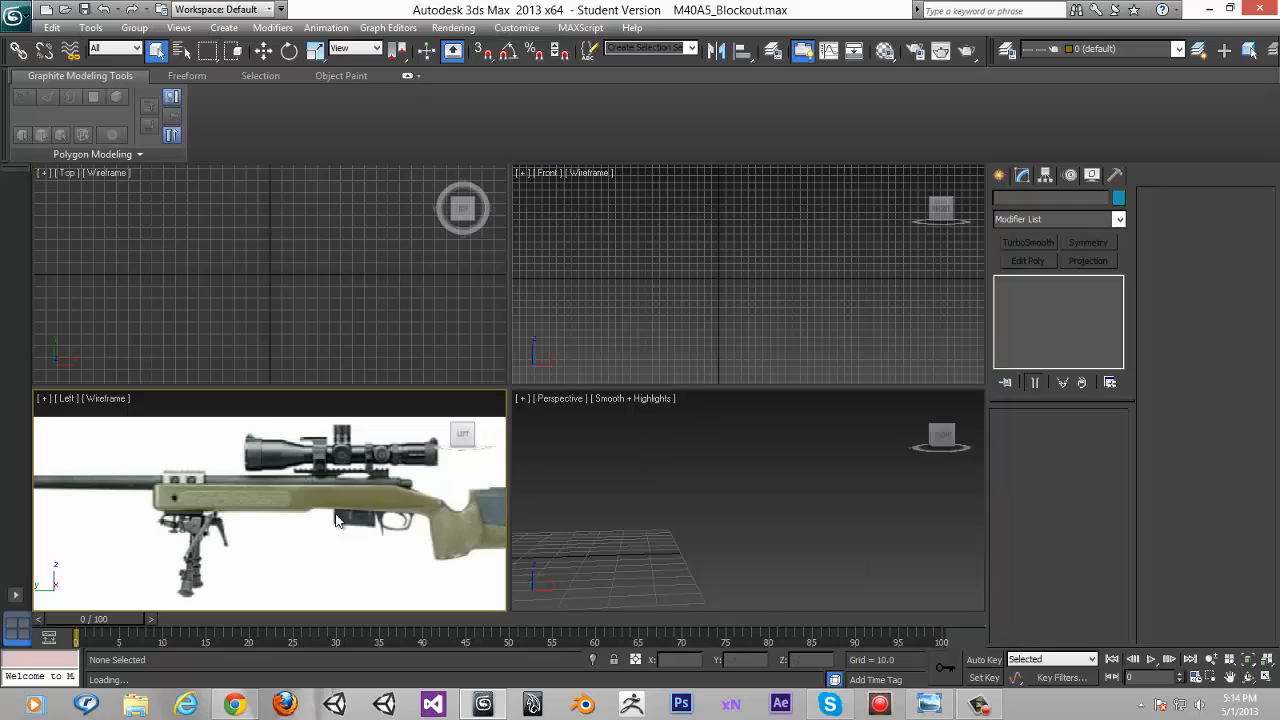
{"action": "middle_click_drag", "start_coordinate": [302, 468], "coordinate": [302, 452]}
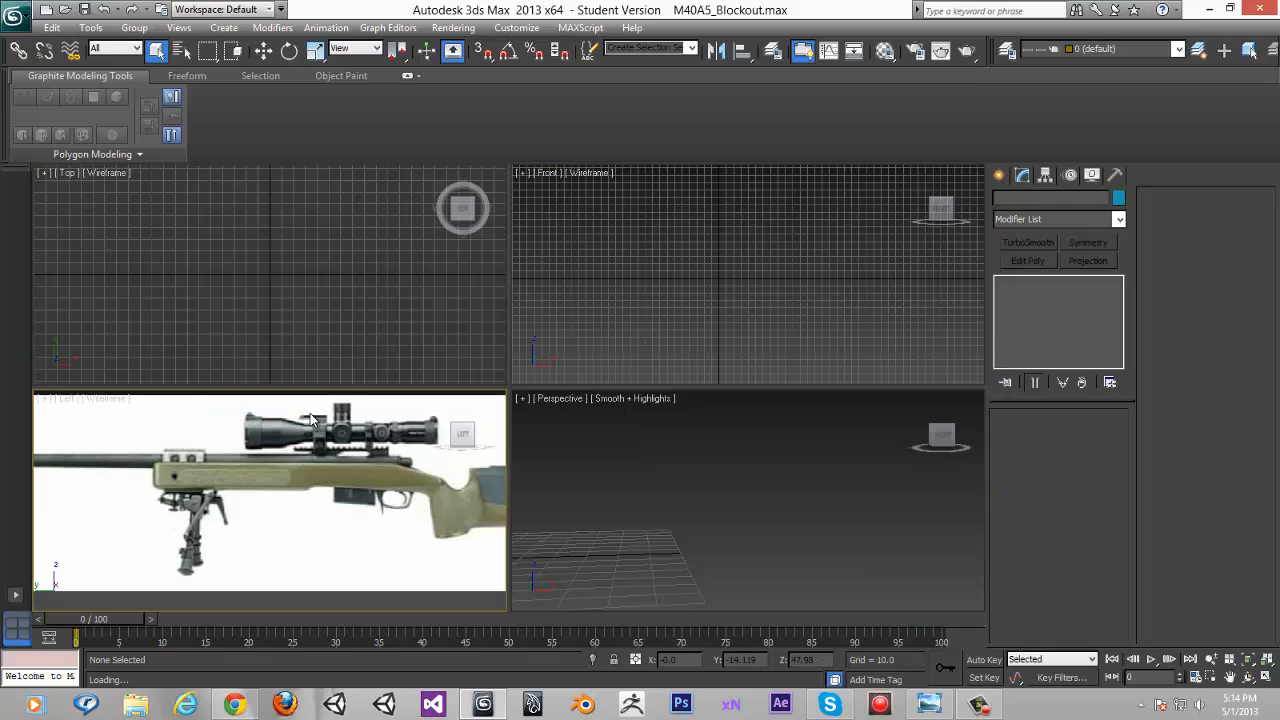
{"action": "scroll", "coordinate": [318, 447], "scroll_direction": "down", "scroll_amount": 4}
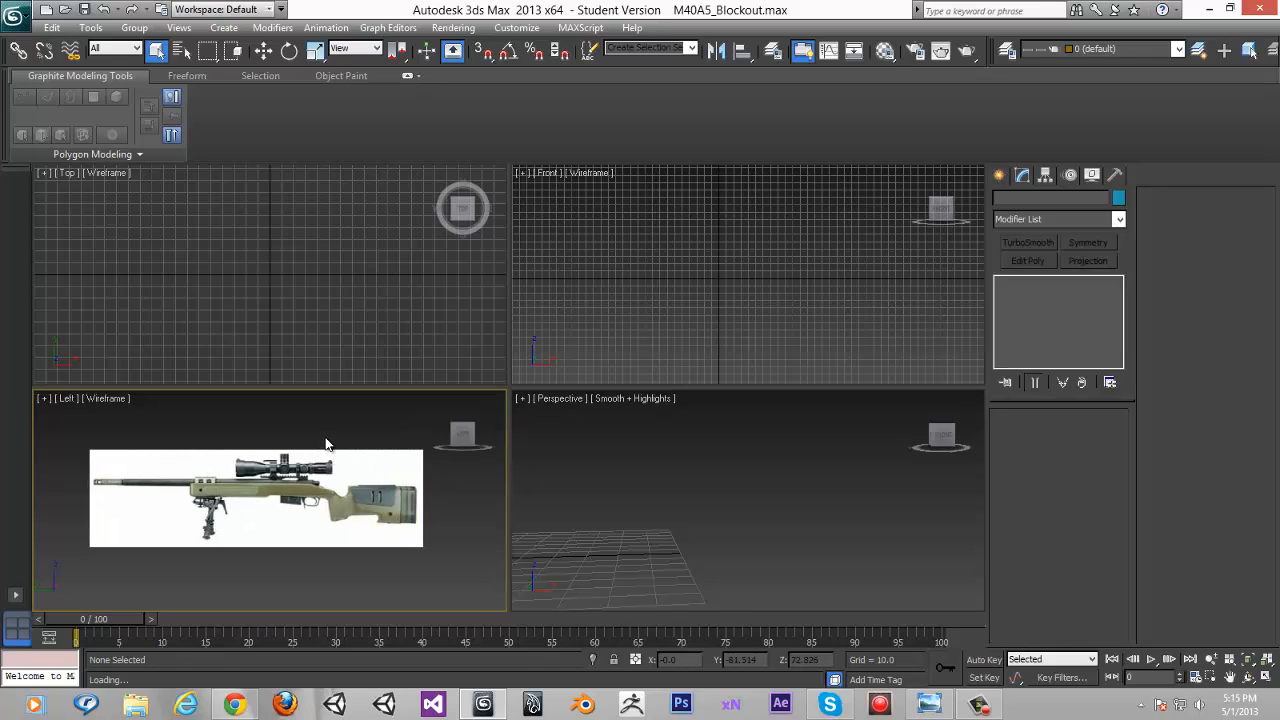
{"action": "middle_click_drag", "start_coordinate": [292, 464], "coordinate": [310, 465]}
{"action": "scroll", "coordinate": [290, 474], "scroll_direction": "up", "scroll_amount": 4}
{"action": "scroll", "coordinate": [290, 474], "scroll_direction": "down", "scroll_amount": 4}
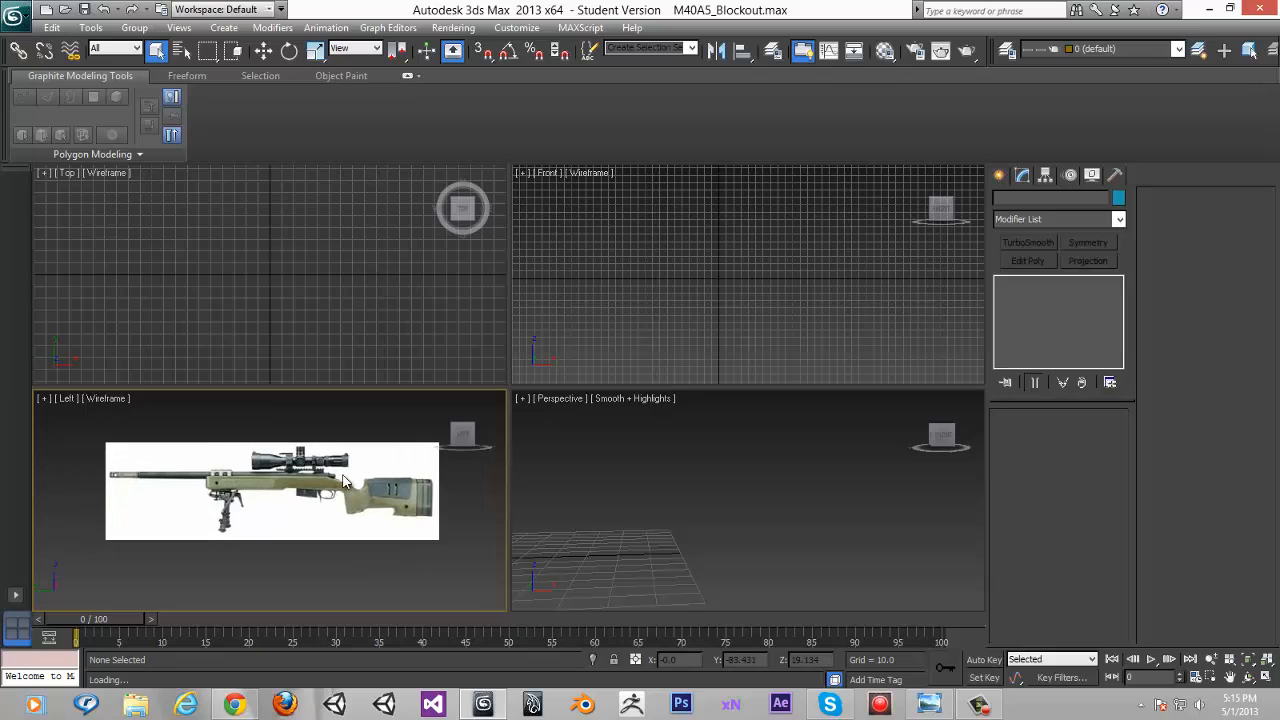
{"action": "left_click", "coordinate": [697, 265]}
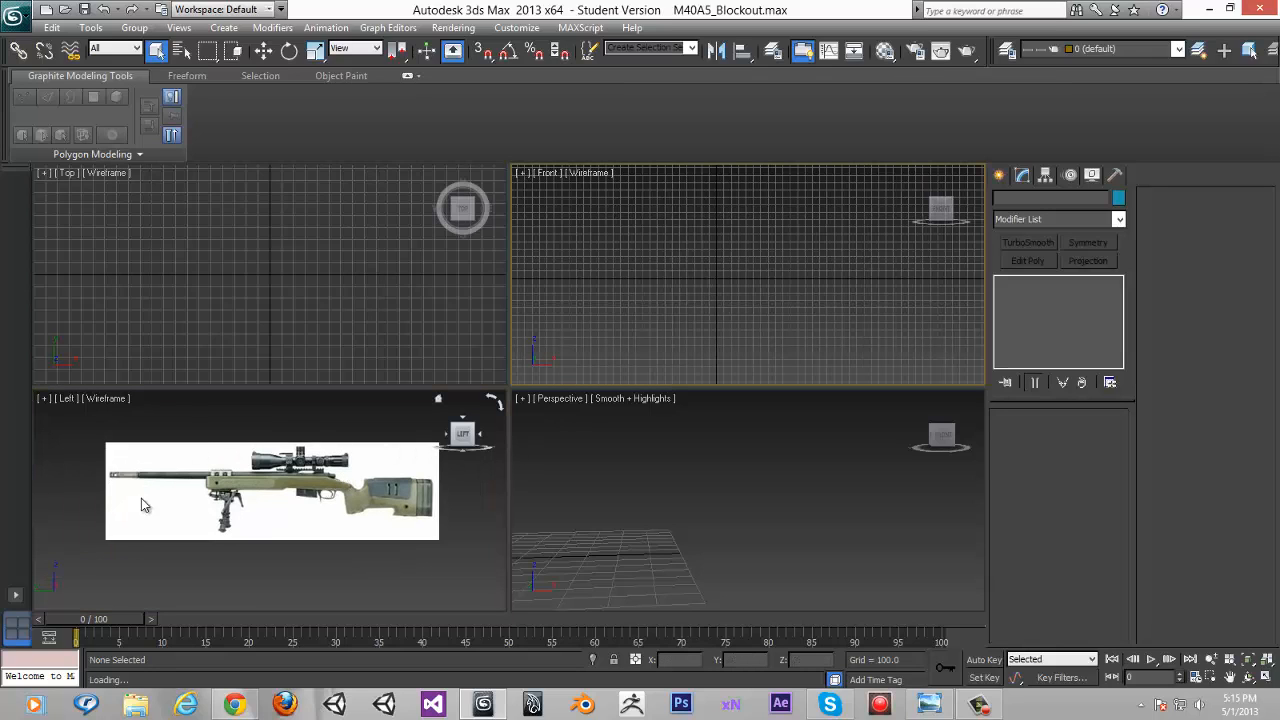
{"action": "middle_click_drag", "start_coordinate": [234, 472], "coordinate": [231, 474]}
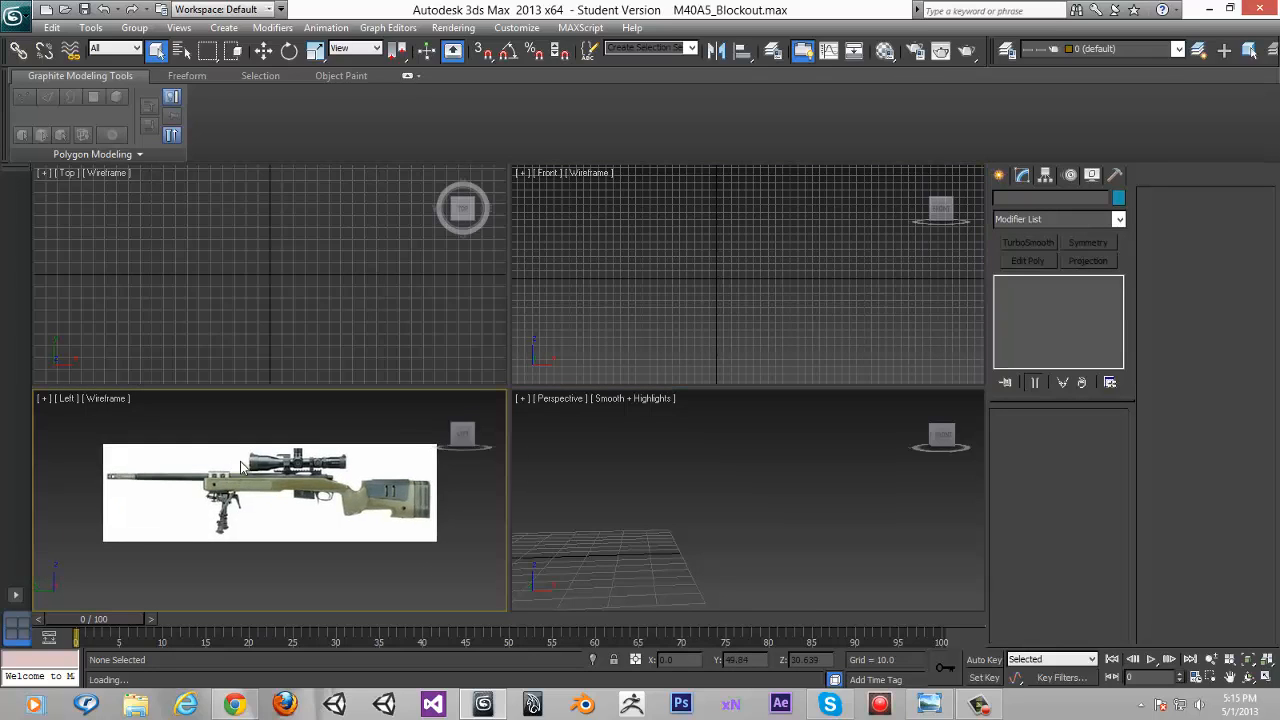
{"action": "left_click", "coordinate": [693, 256]}
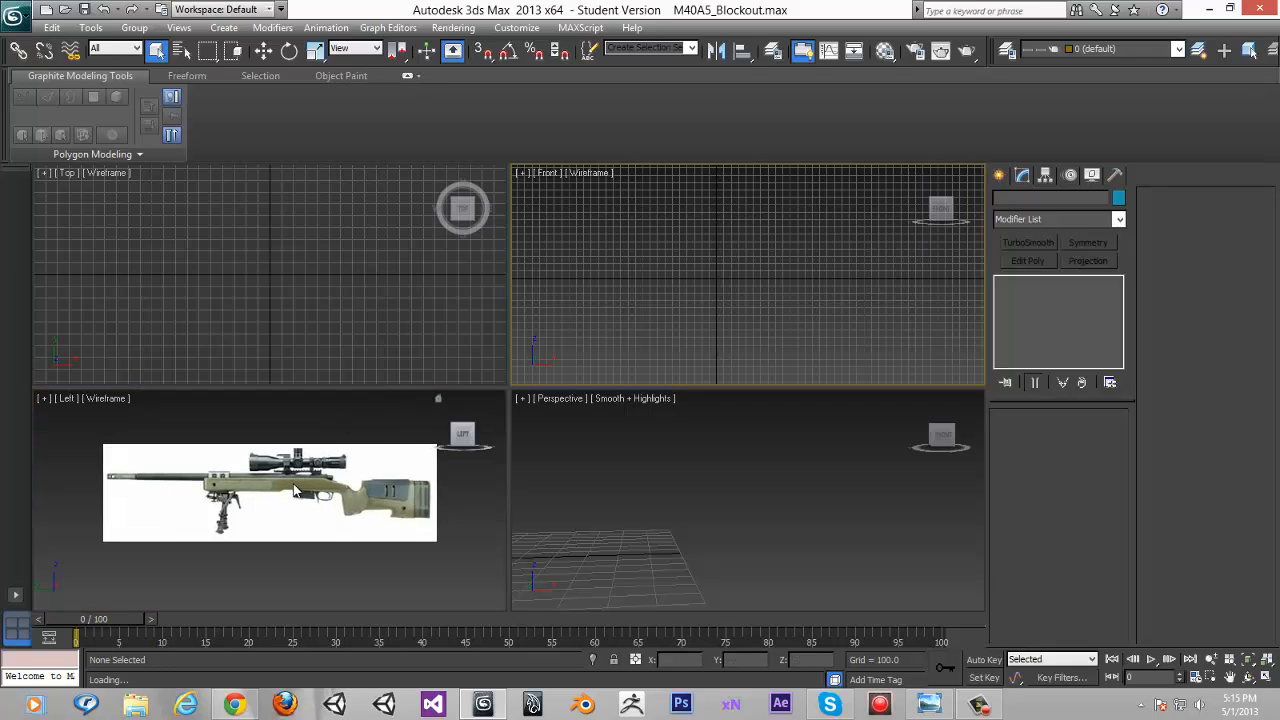
{"action": "middle_click_drag", "start_coordinate": [295, 490], "coordinate": [381, 483]}
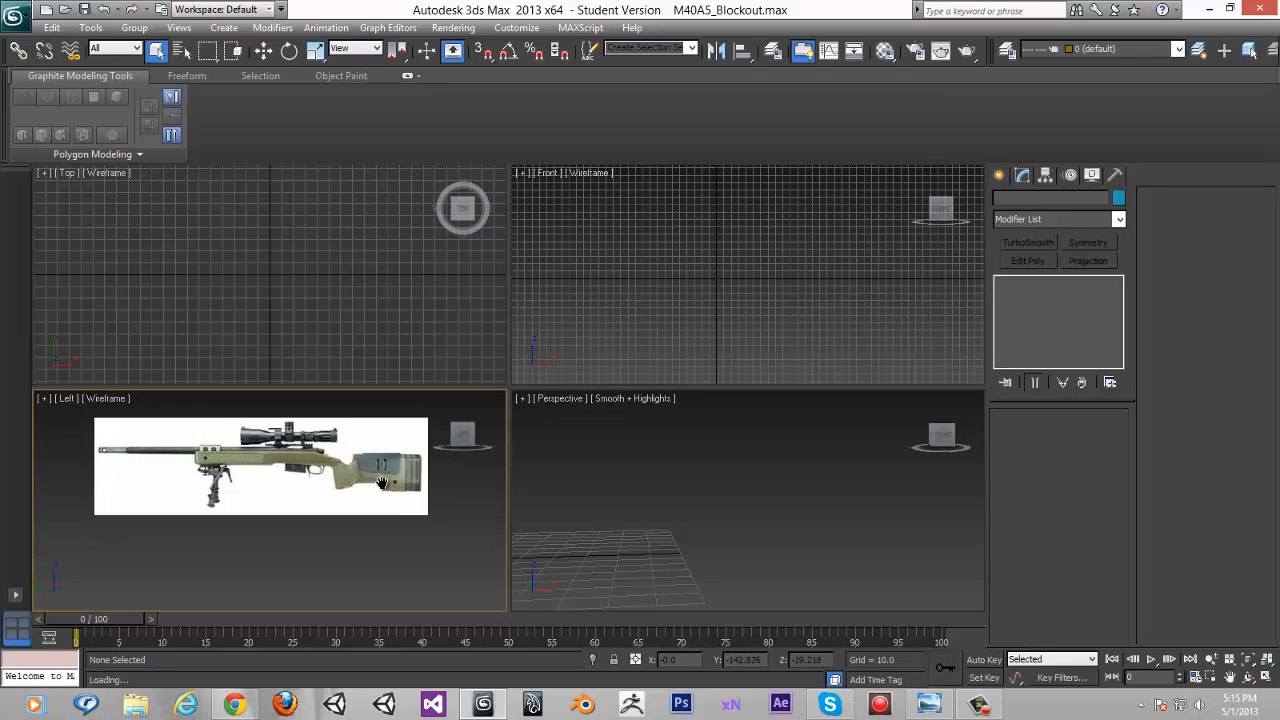
{"action": "scroll", "coordinate": [381, 483], "scroll_direction": "up", "scroll_amount": 2}
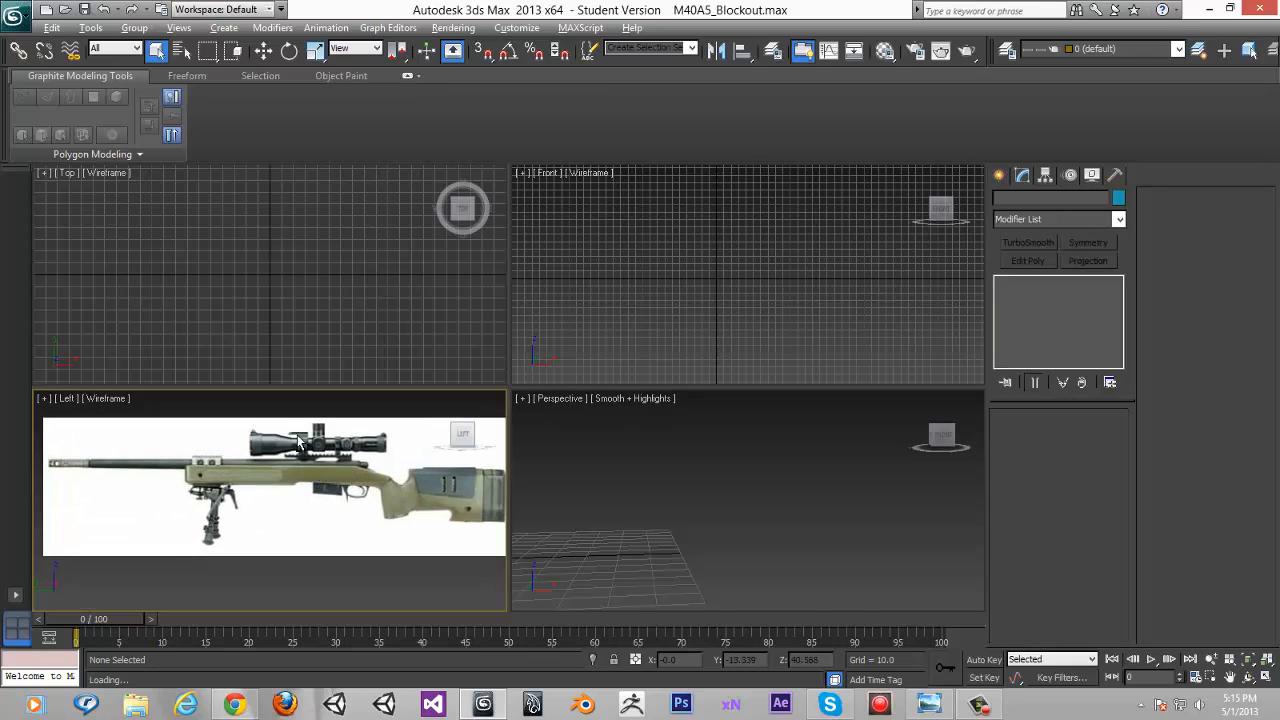
Create a box in the maximized Left view over the rifle's fore-end and receiver stock, about 22 long and 174 wide
{"action": "key", "text": "alt+w"}
{"action": "scroll", "coordinate": [471, 457], "scroll_direction": "up", "scroll_amount": 3}
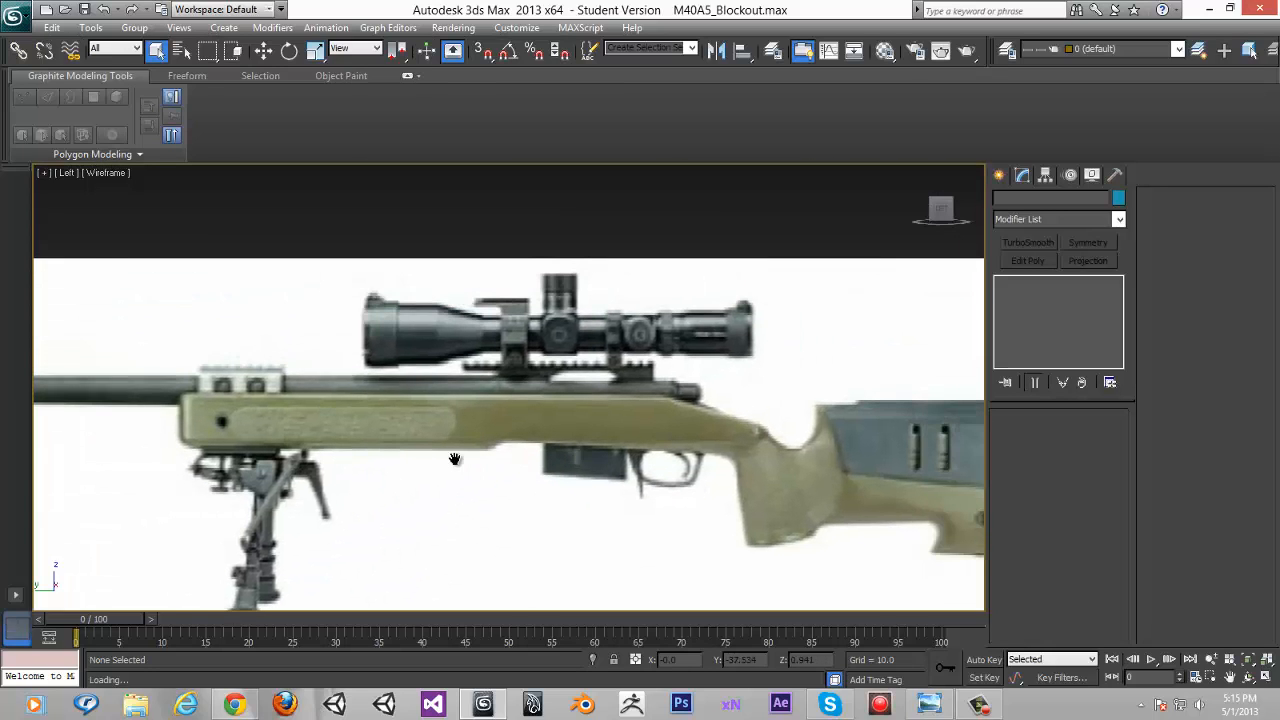
{"action": "middle_click_drag", "start_coordinate": [455, 459], "coordinate": [350, 459]}
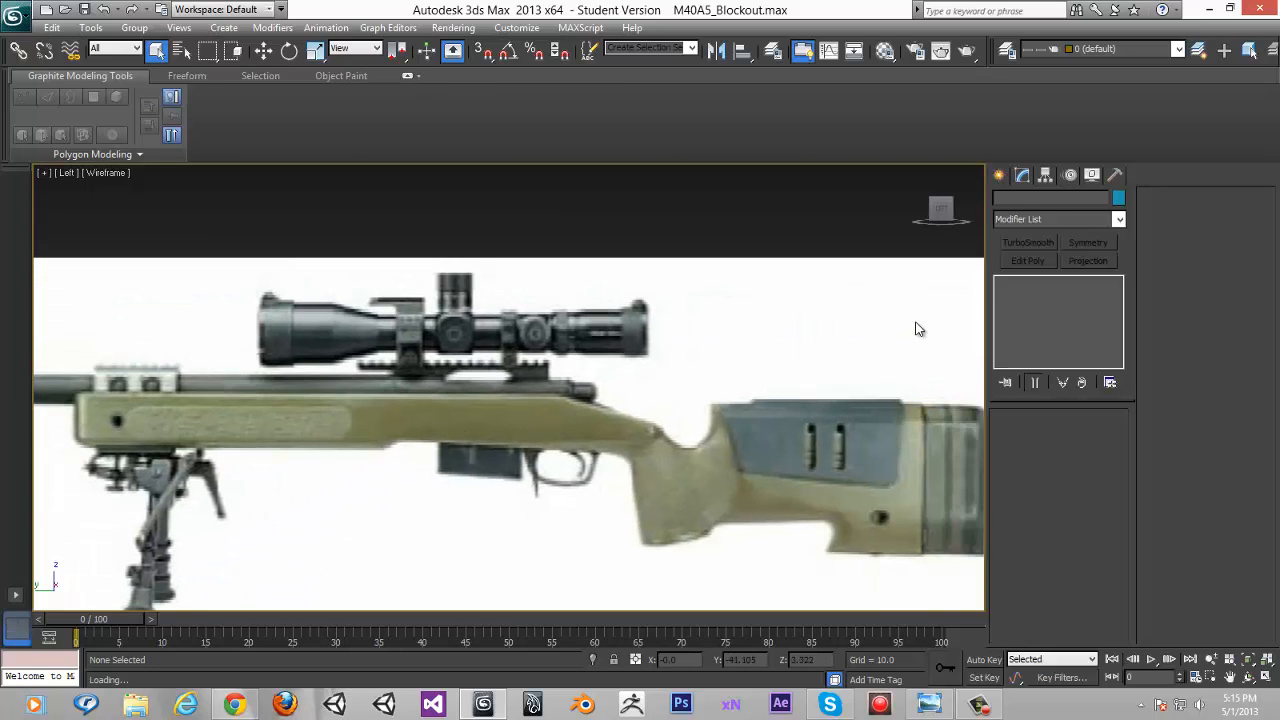
{"action": "left_click", "coordinate": [999, 175]}
{"action": "left_click", "coordinate": [1026, 277]}
{"action": "middle_click_drag", "start_coordinate": [295, 320], "coordinate": [339, 296]}
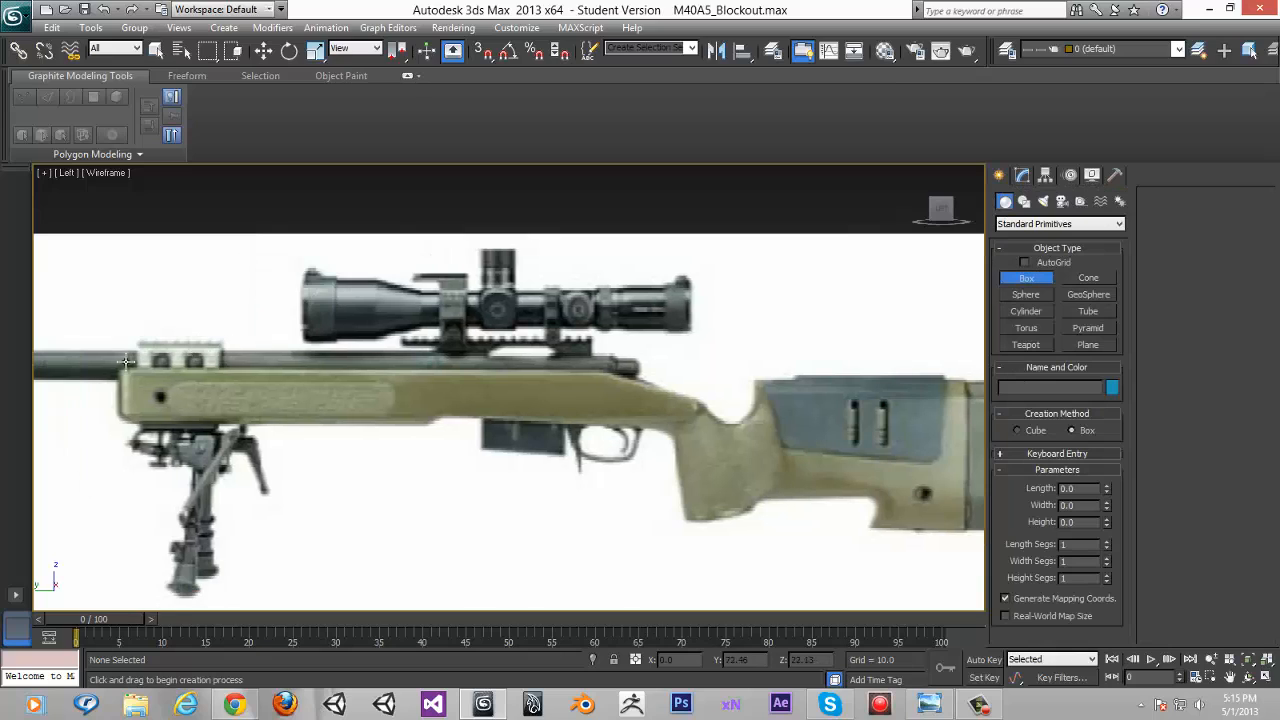
{"action": "left_click_drag", "start_coordinate": [120, 365], "coordinate": [706, 440]}
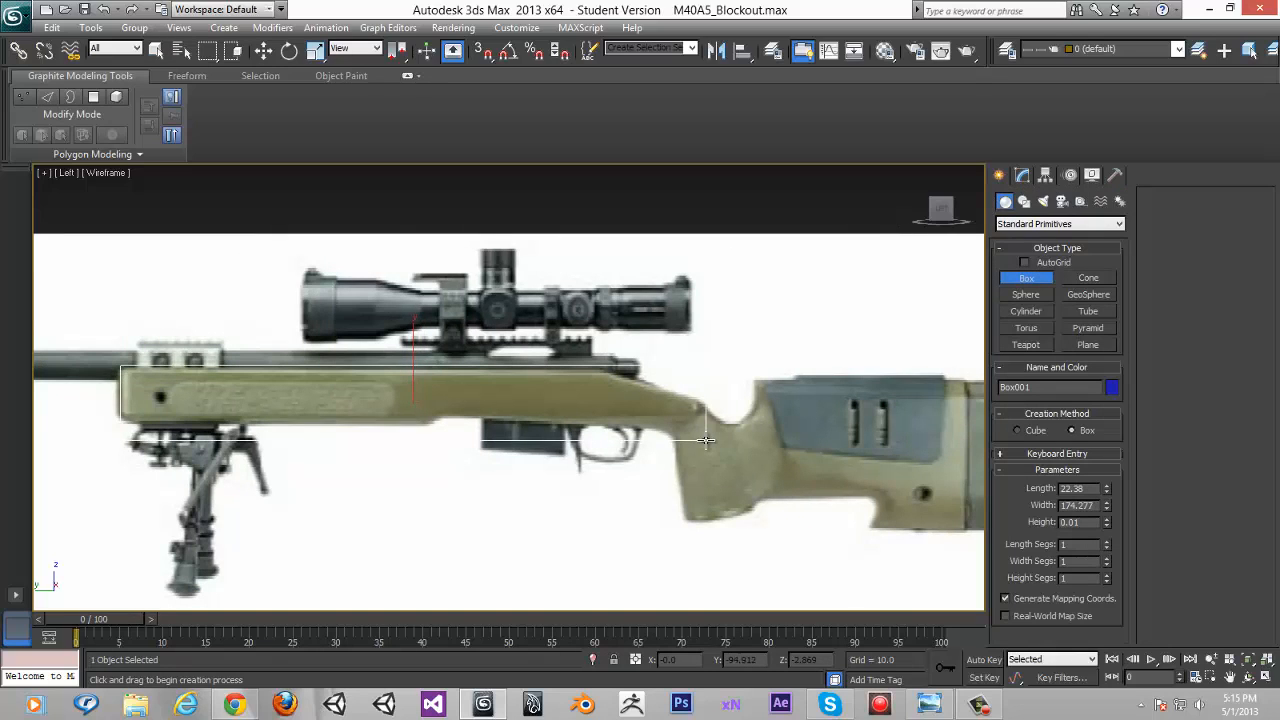
{"action": "left_click", "coordinate": [709, 369]}
{"action": "right_click", "coordinate": [709, 369]}
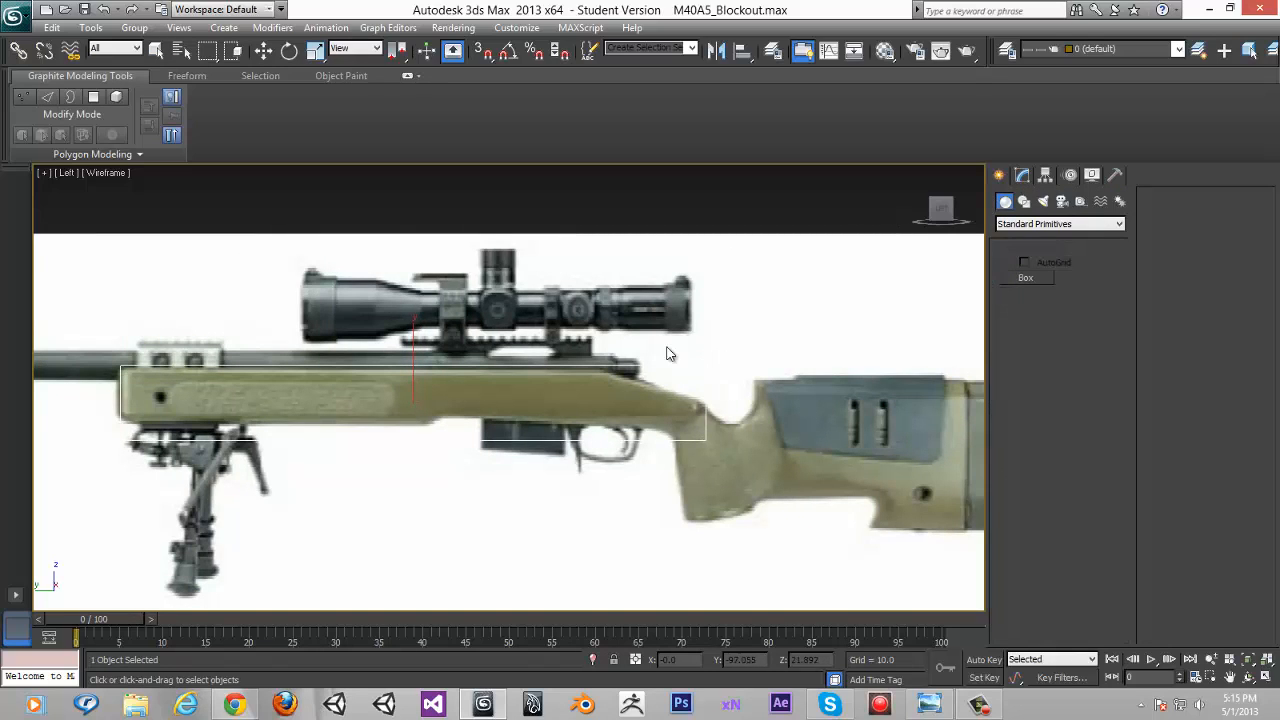
Show the Left view shaded with edged faces and assign the 01 - Default material to the box
{"action": "middle_click_drag", "start_coordinate": [495, 344], "coordinate": [872, 258]}
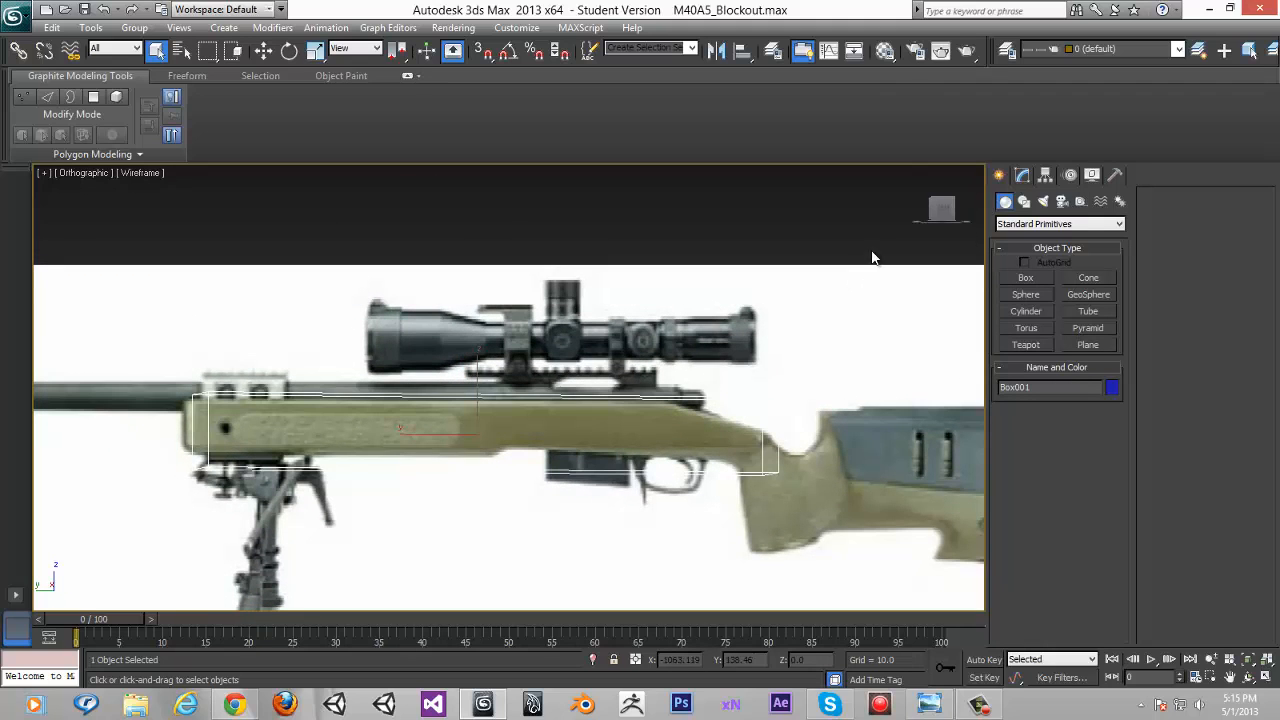
{"action": "left_click", "coordinate": [942, 208]}
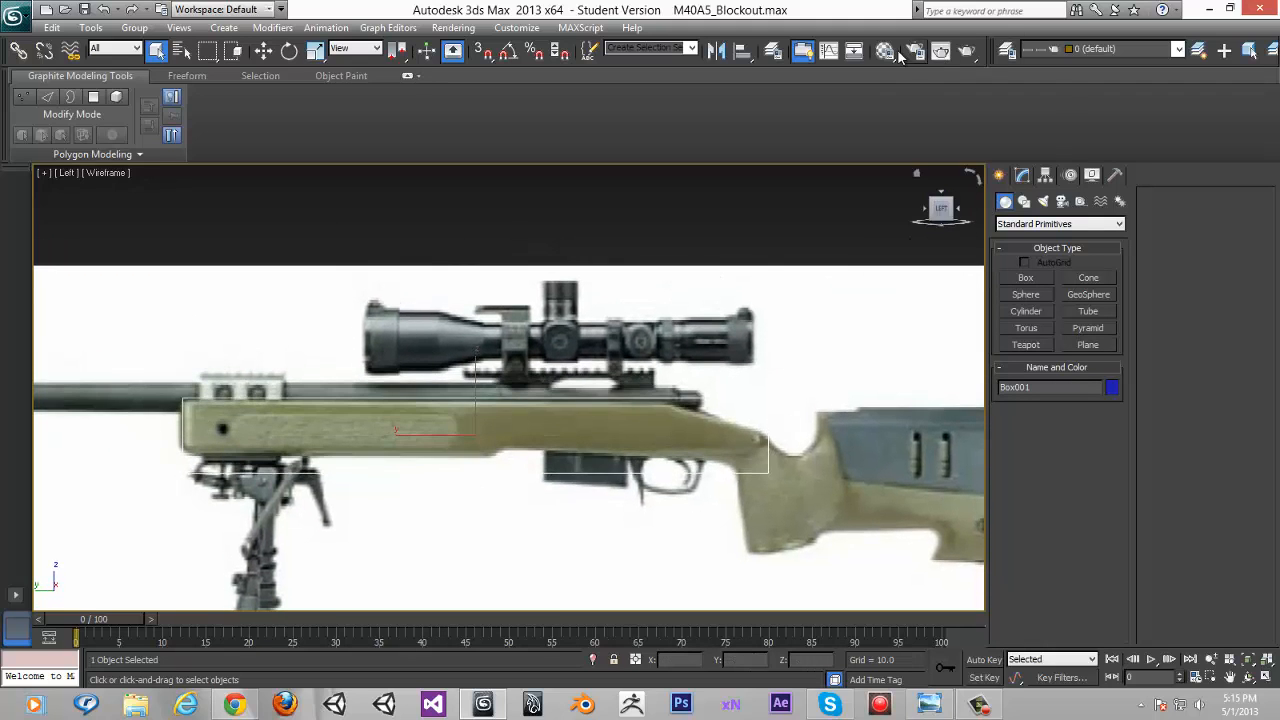
{"action": "left_click", "coordinate": [885, 50]}
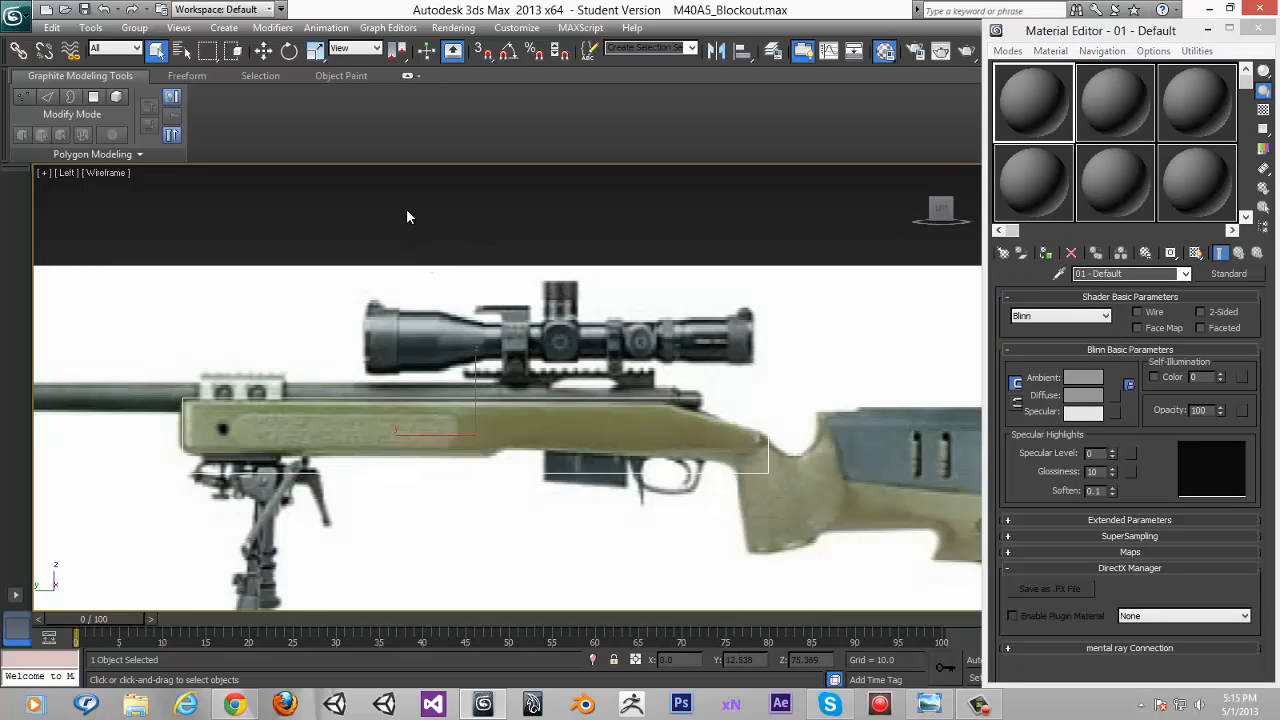
{"action": "key", "text": "F3"}
{"action": "key", "text": "F4"}
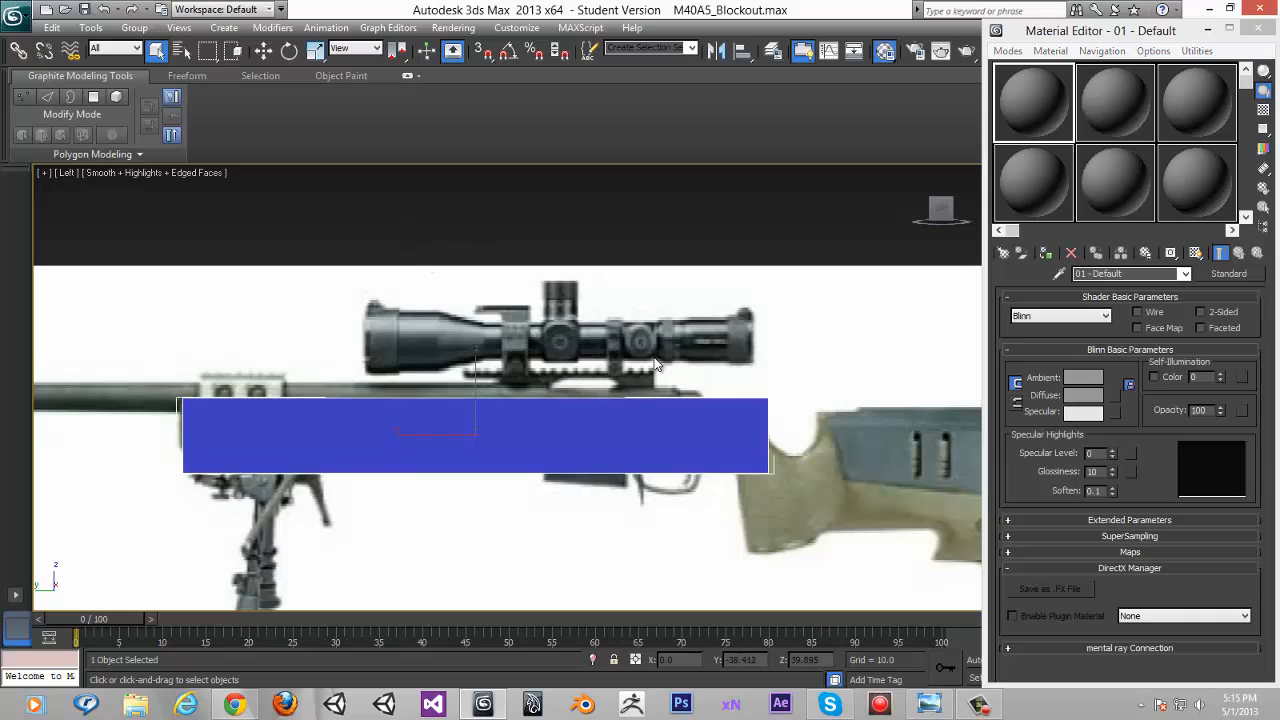
{"action": "middle_click_drag", "start_coordinate": [555, 242], "coordinate": [585, 270]}
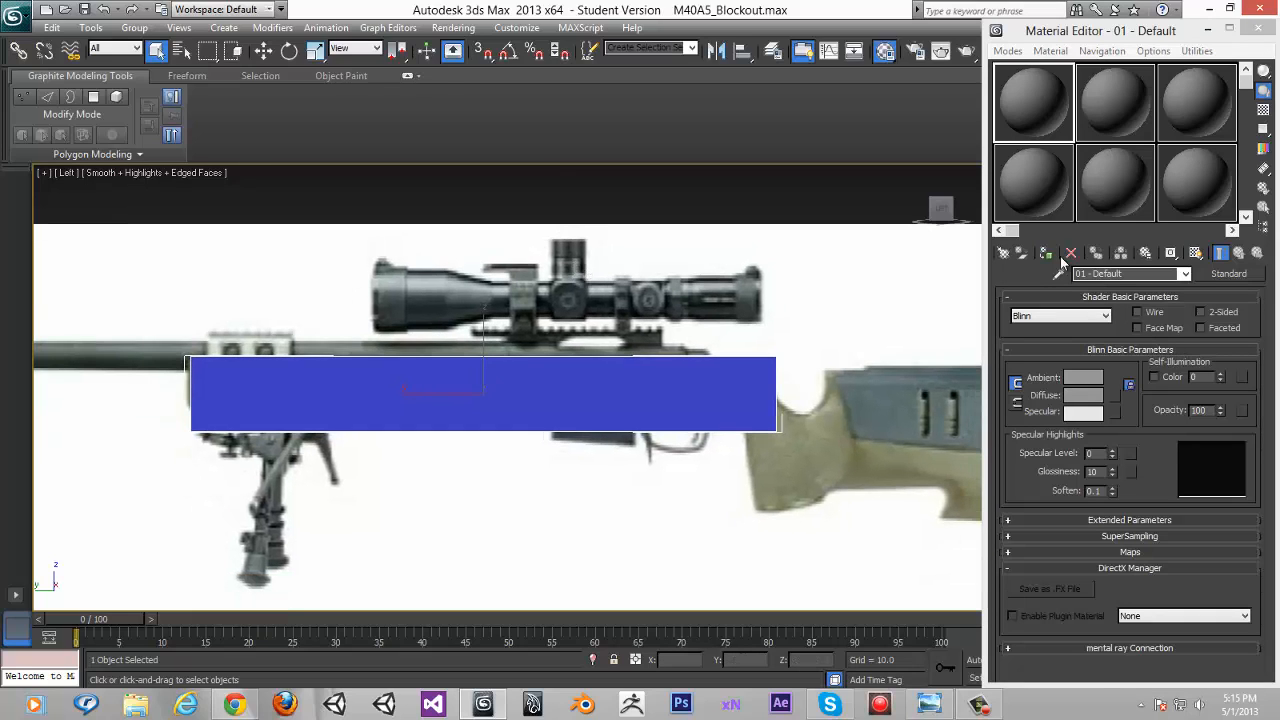
{"action": "left_click_drag", "start_coordinate": [1059, 101], "coordinate": [663, 380]}
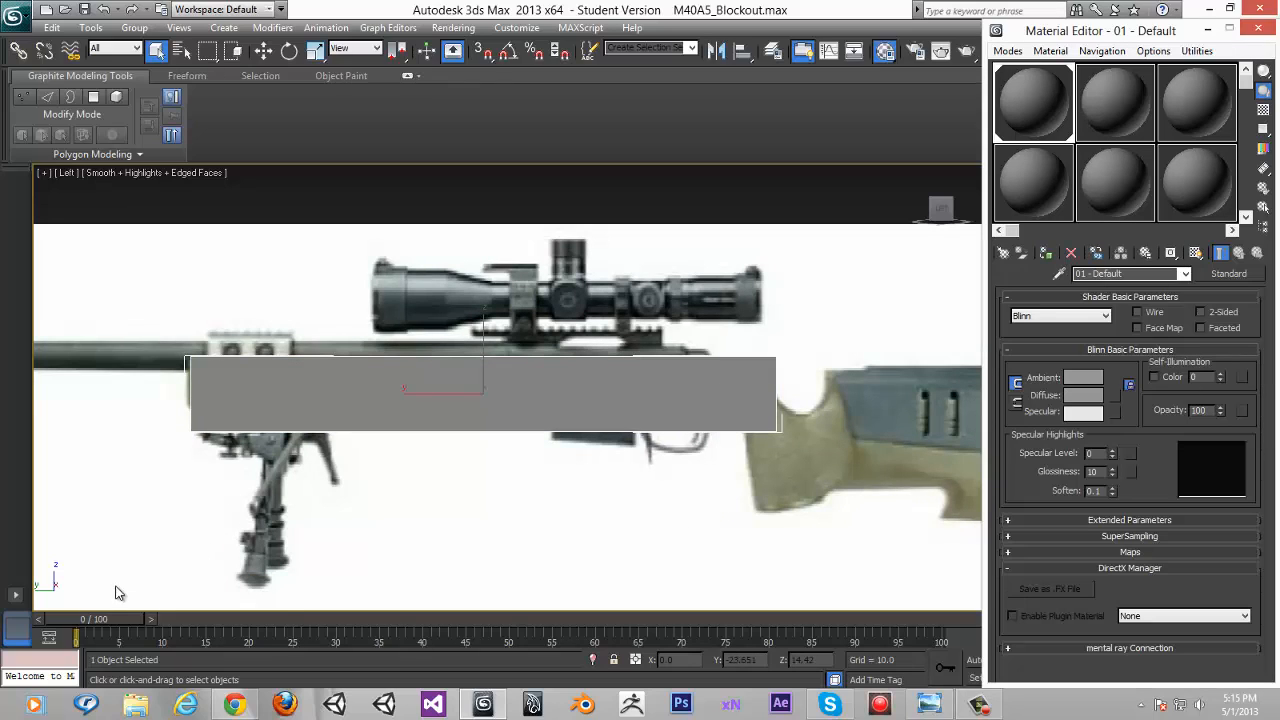
Animate the box material's opacity to 0 at frame 20 with Auto Key, and turn auto keying off again
{"action": "left_click", "coordinate": [972, 661]}
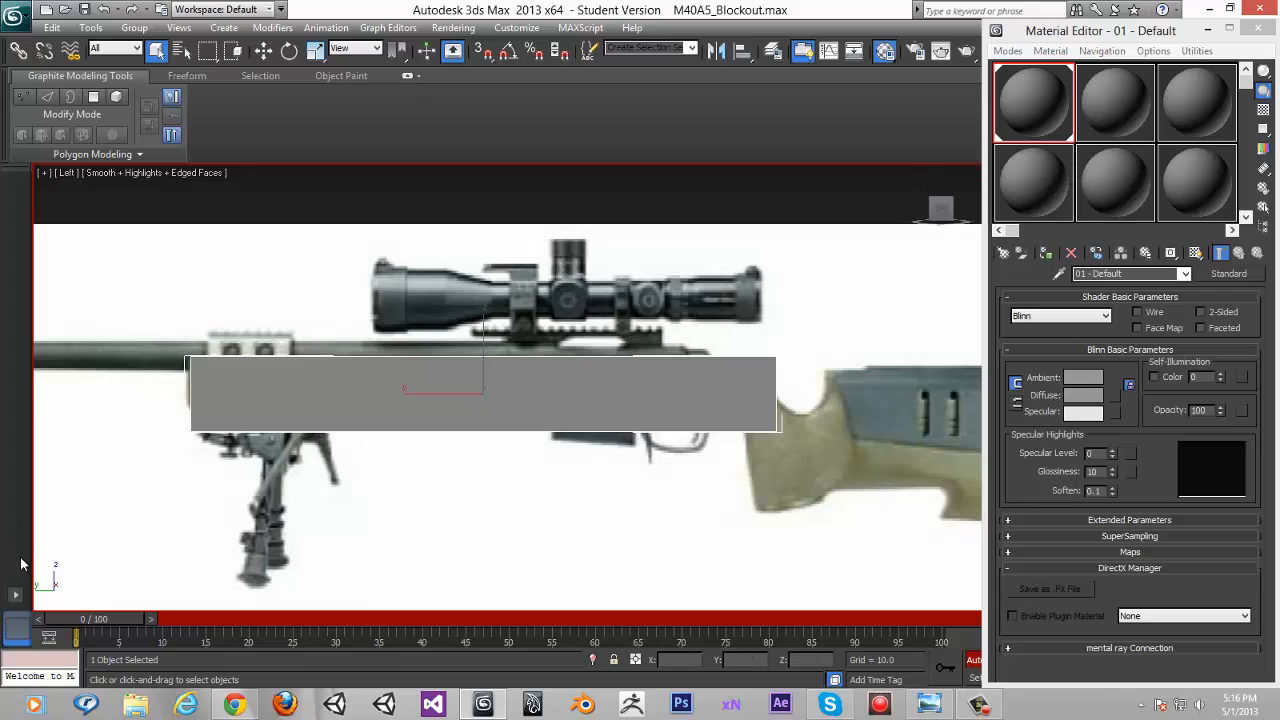
{"action": "left_click_drag", "start_coordinate": [95, 625], "coordinate": [259, 630]}
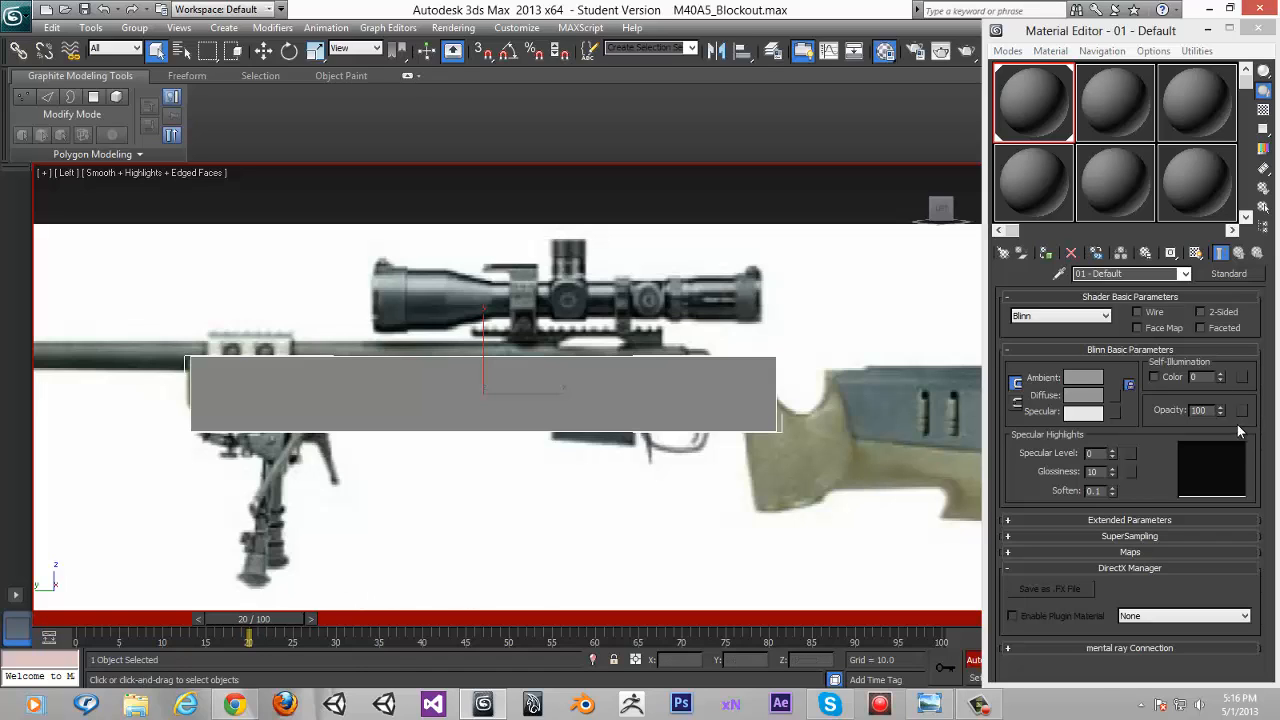
{"action": "double_click", "coordinate": [1205, 410]}
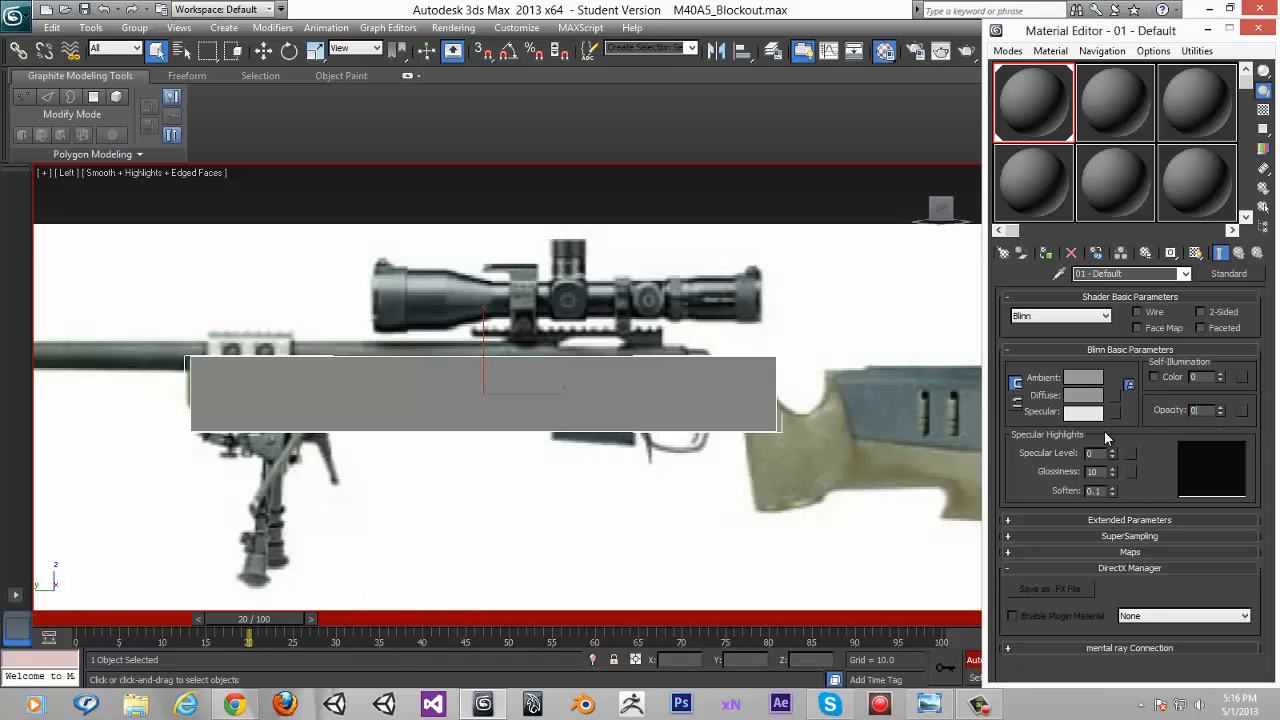
{"action": "key", "text": "Return"}
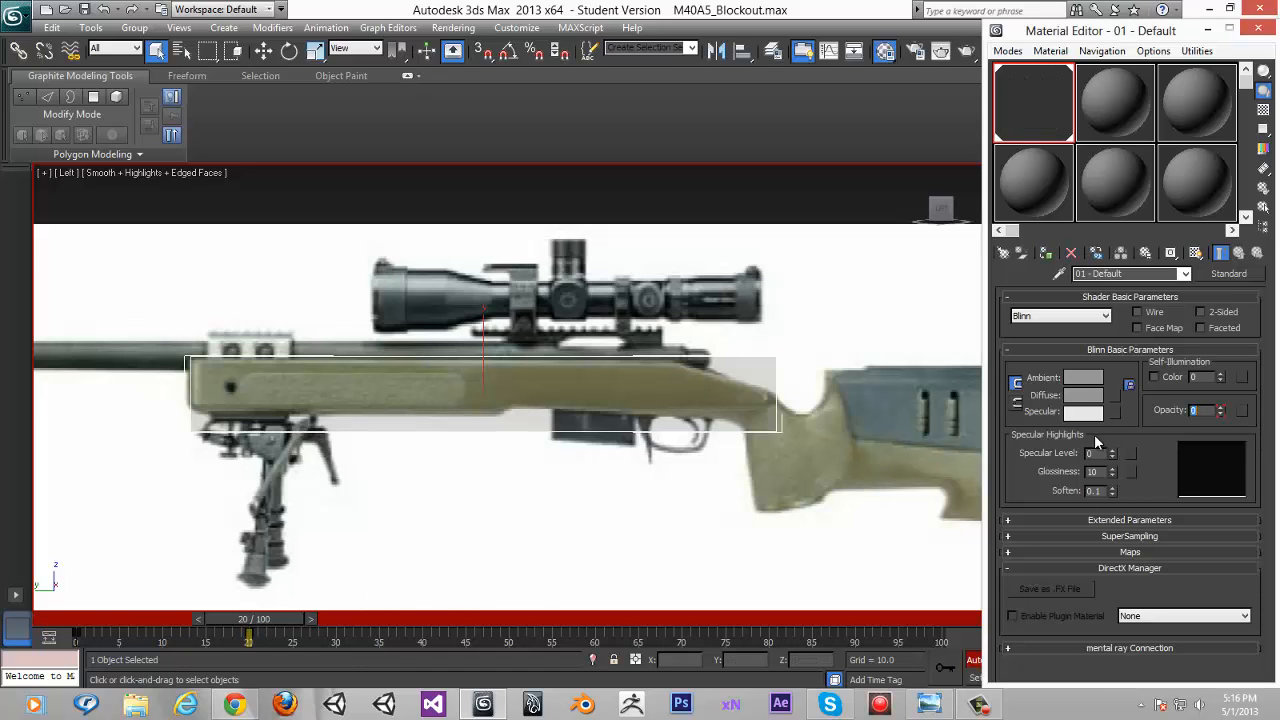
{"action": "left_click", "coordinate": [1256, 31]}
{"action": "left_click", "coordinate": [985, 665]}
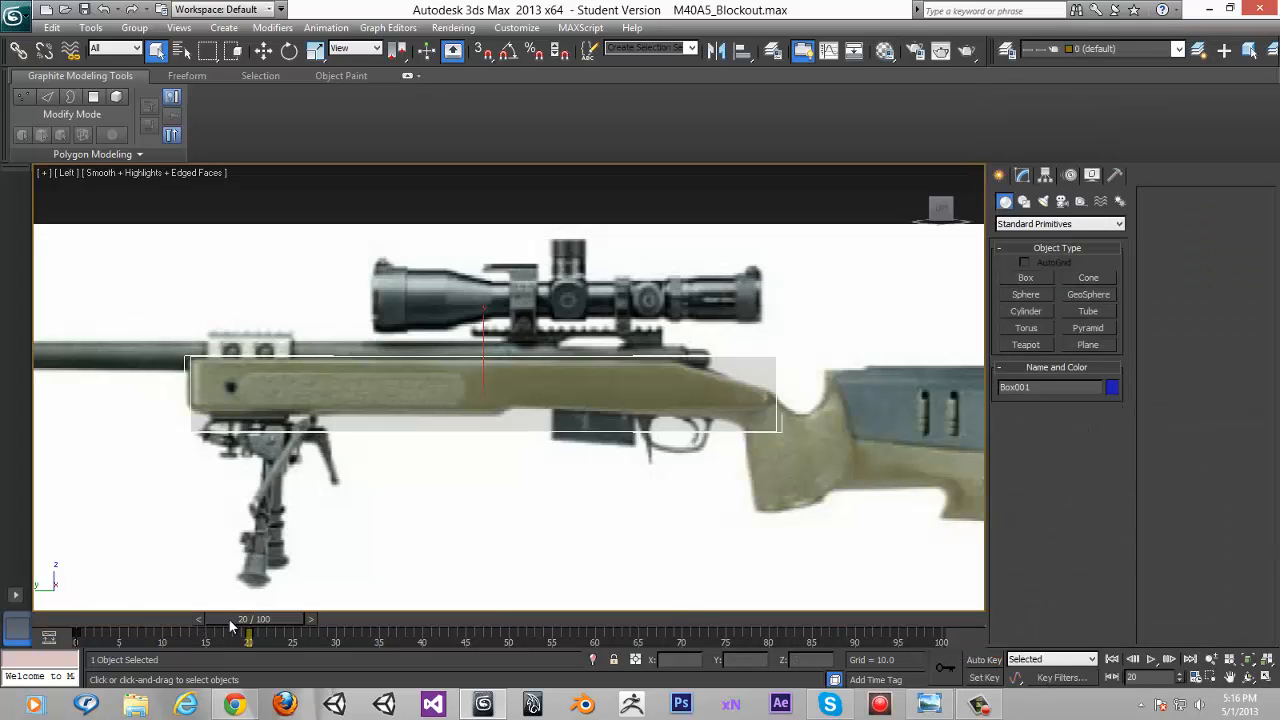
Scrub the timeline to frame 0 and forward to frame 23 to test the box's opacity animation
{"action": "left_click_drag", "start_coordinate": [234, 628], "coordinate": [150, 620]}
{"action": "left_click_drag", "start_coordinate": [281, 620], "coordinate": [80, 620]}
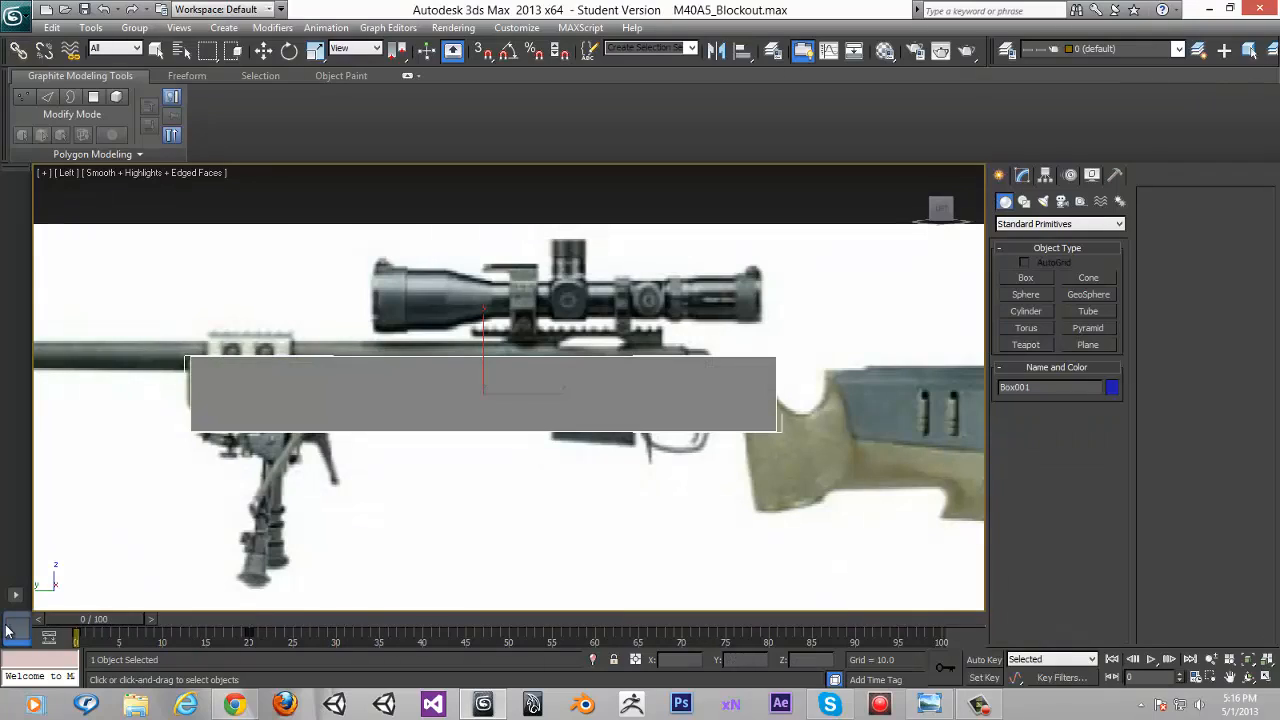
{"action": "key", "text": "q"}
{"action": "key", "text": "alt+x"}
{"action": "left_click_drag", "start_coordinate": [101, 614], "coordinate": [297, 616]}
{"action": "key", "text": "q"}
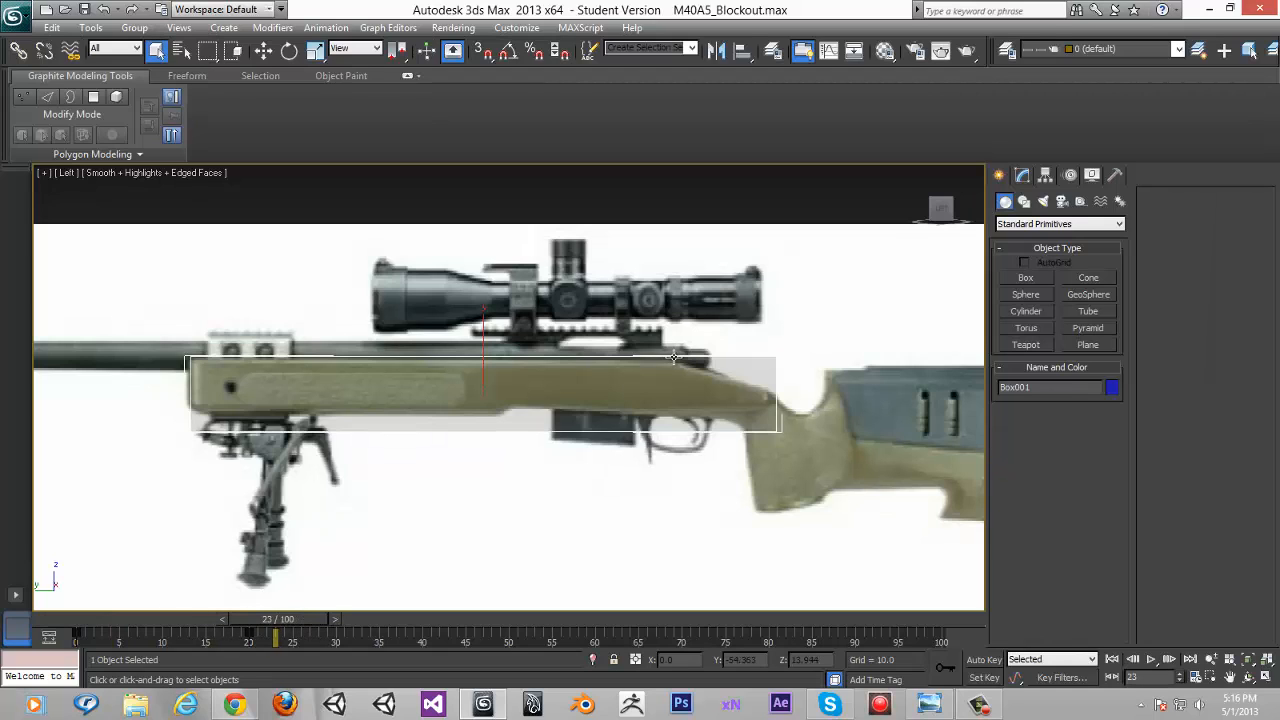
Convert the box over the rifle stock to an Editable Poly
{"action": "middle_click_drag", "start_coordinate": [562, 383], "coordinate": [519, 407]}
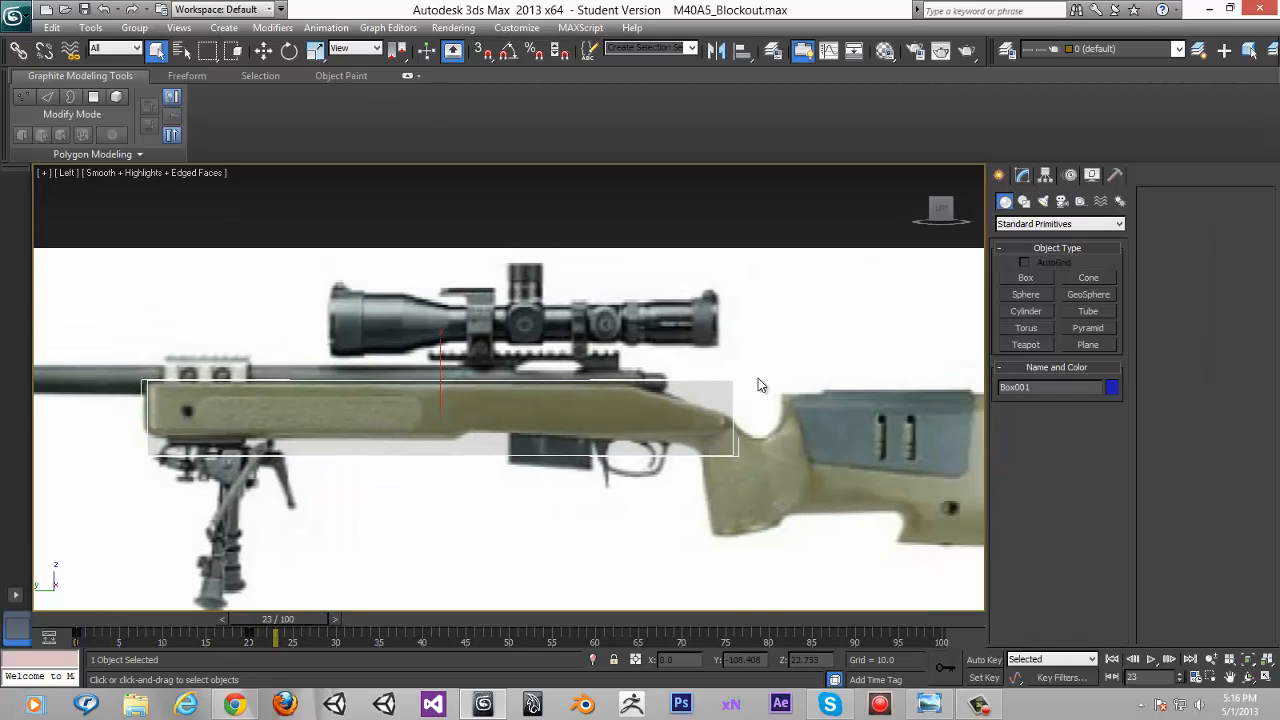
{"action": "left_click", "coordinate": [1021, 176]}
{"action": "right_click", "coordinate": [1035, 314]}
{"action": "left_click", "coordinate": [1094, 454]}
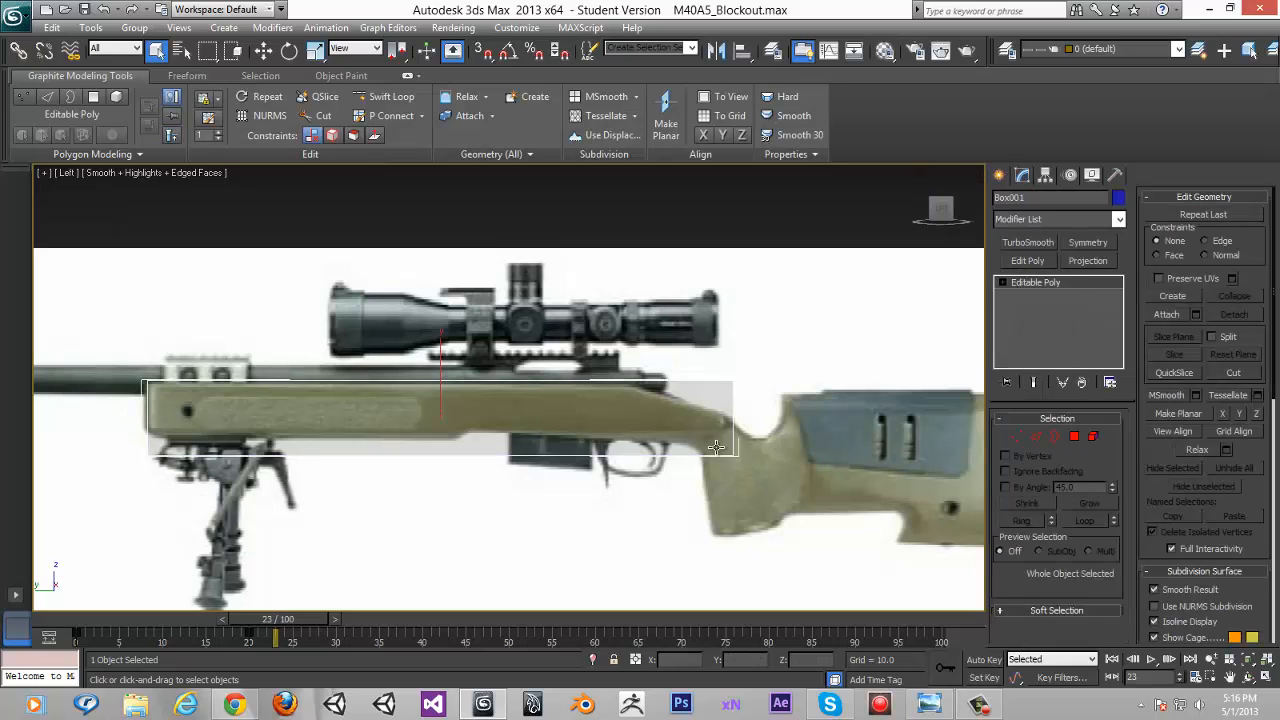
{"action": "right_click", "coordinate": [682, 390]}
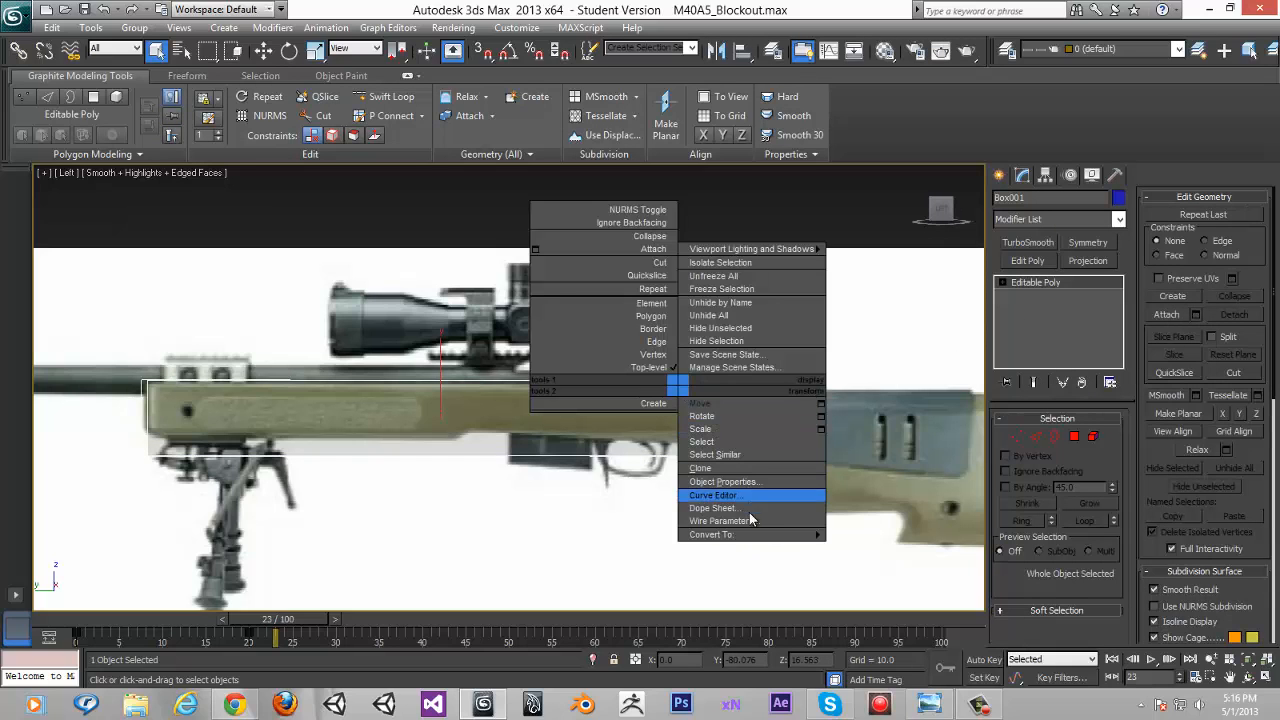
{"action": "mouse_move", "coordinate": [768, 536]}
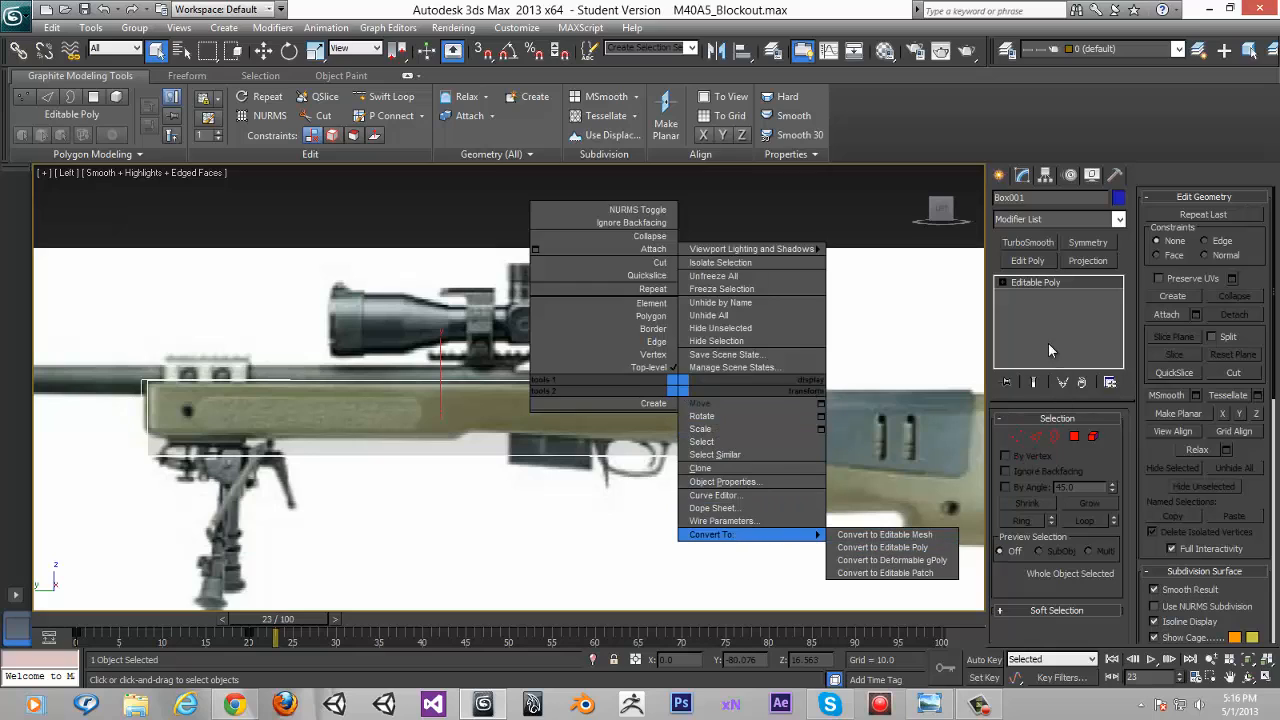
{"action": "left_click", "coordinate": [880, 548]}
{"action": "middle_click_drag", "start_coordinate": [563, 488], "coordinate": [509, 489]}
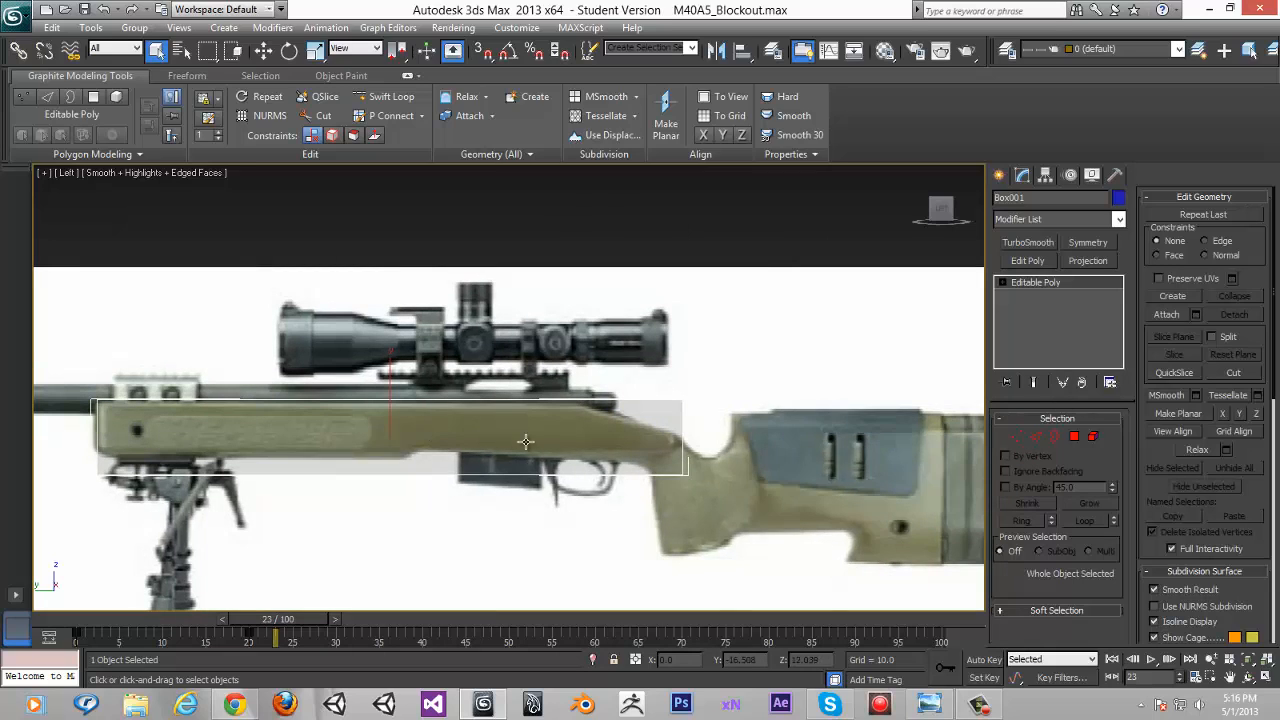
{"action": "middle_click_drag", "start_coordinate": [526, 443], "coordinate": [625, 451]}
{"action": "left_click", "coordinate": [376, 96]}
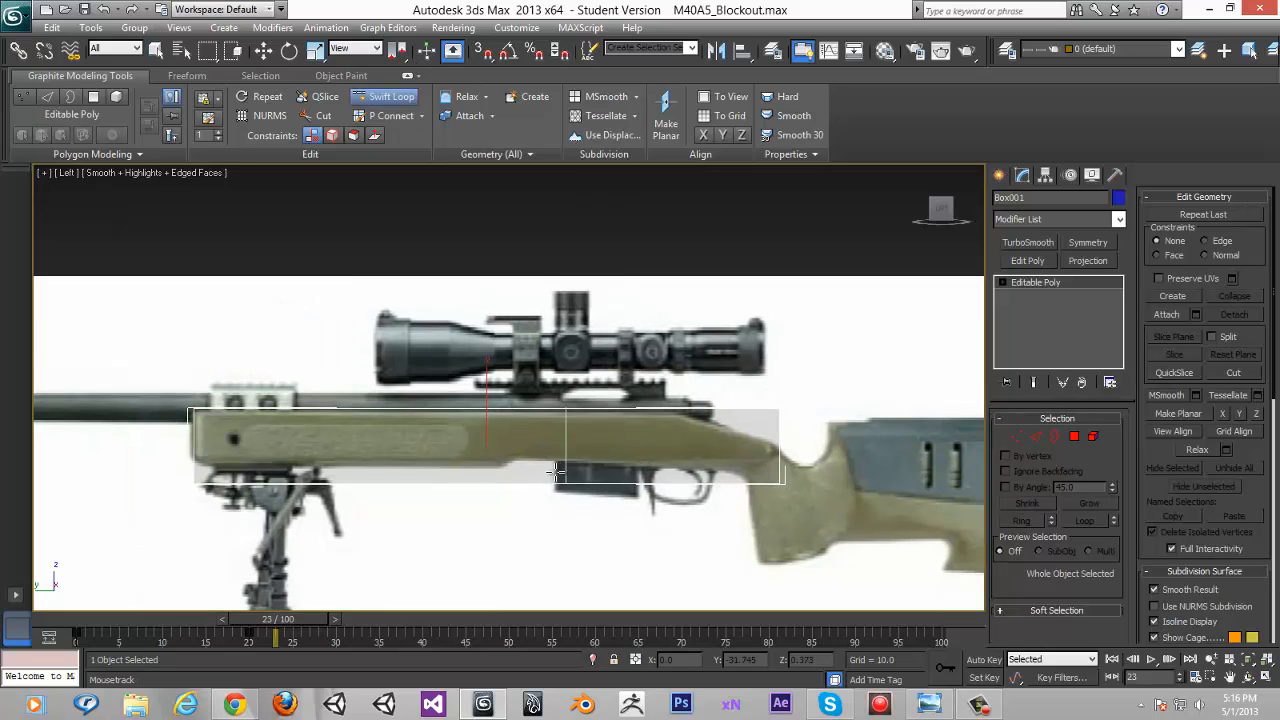
{"action": "scroll", "coordinate": [571, 423], "scroll_direction": "up", "scroll_amount": 5}
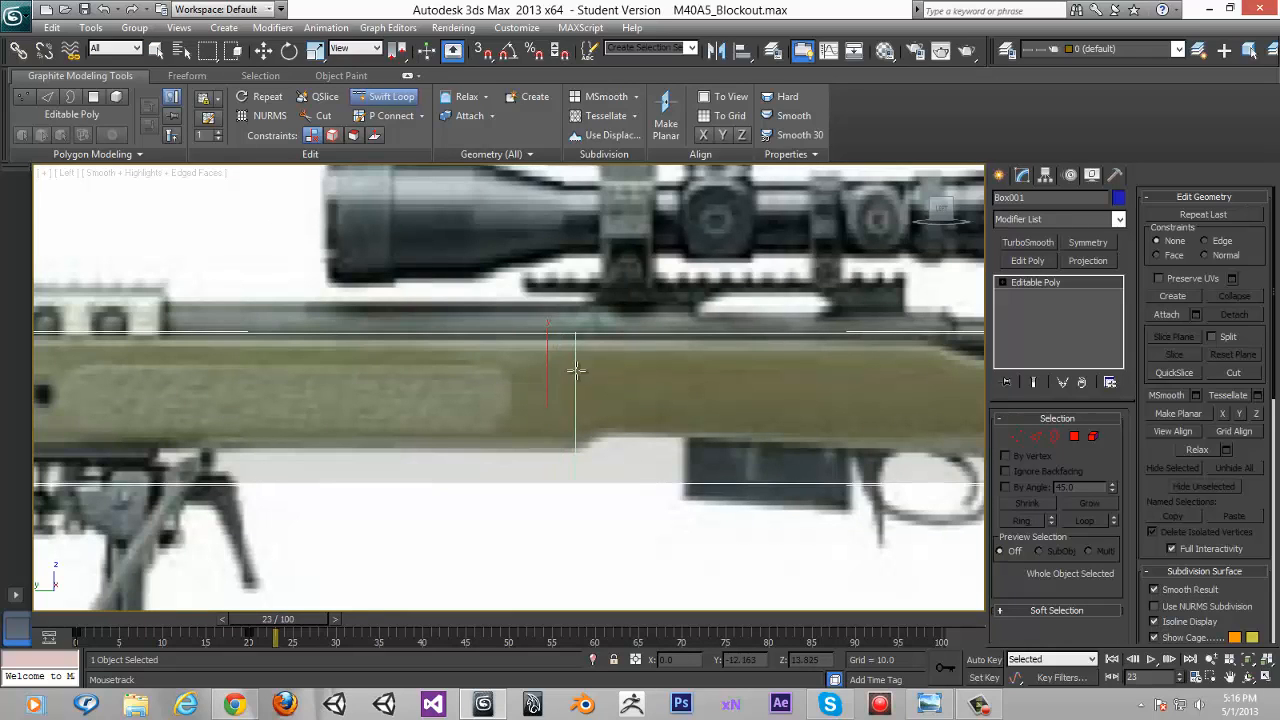
{"action": "key", "text": "w"}
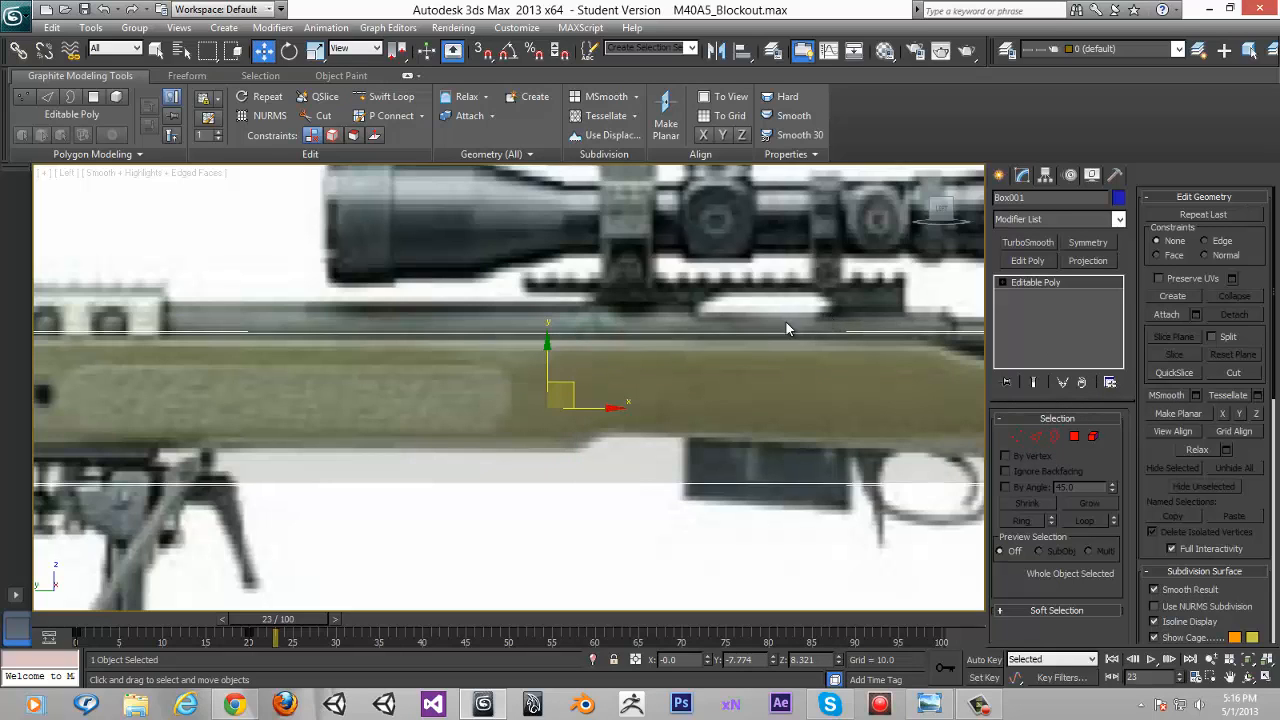
{"action": "scroll", "coordinate": [592, 436], "scroll_direction": "down", "scroll_amount": 3}
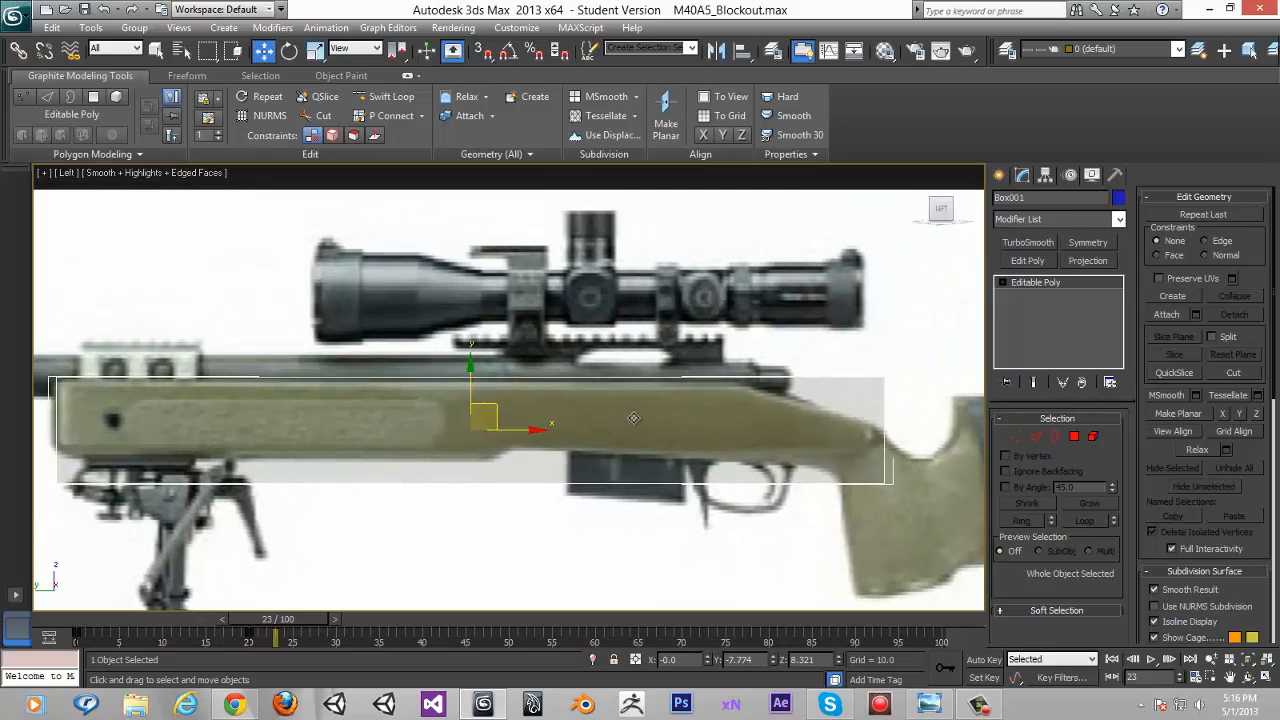
Try to connect the box's four lengthwise edges with an edge loop across the middle, and undo it
{"action": "left_click", "coordinate": [1036, 436]}
{"action": "left_click_drag", "start_coordinate": [530, 310], "coordinate": [532, 512]}
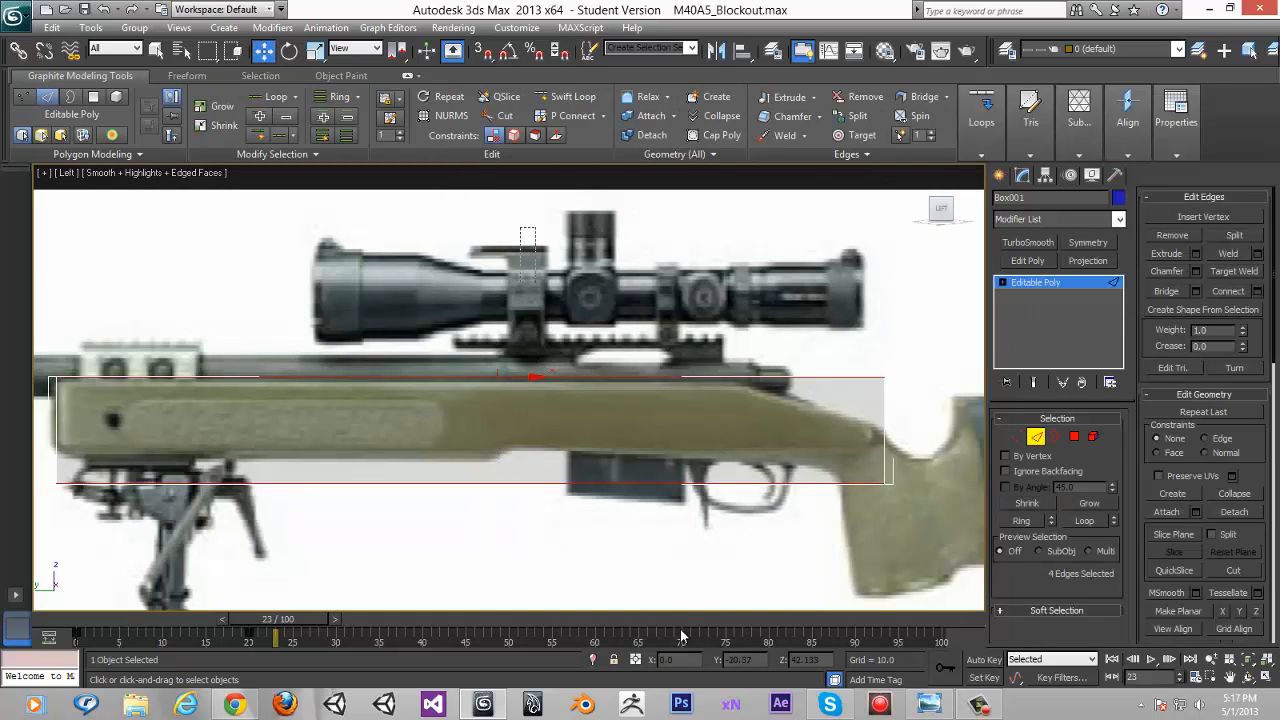
{"action": "left_click", "coordinate": [1245, 291]}
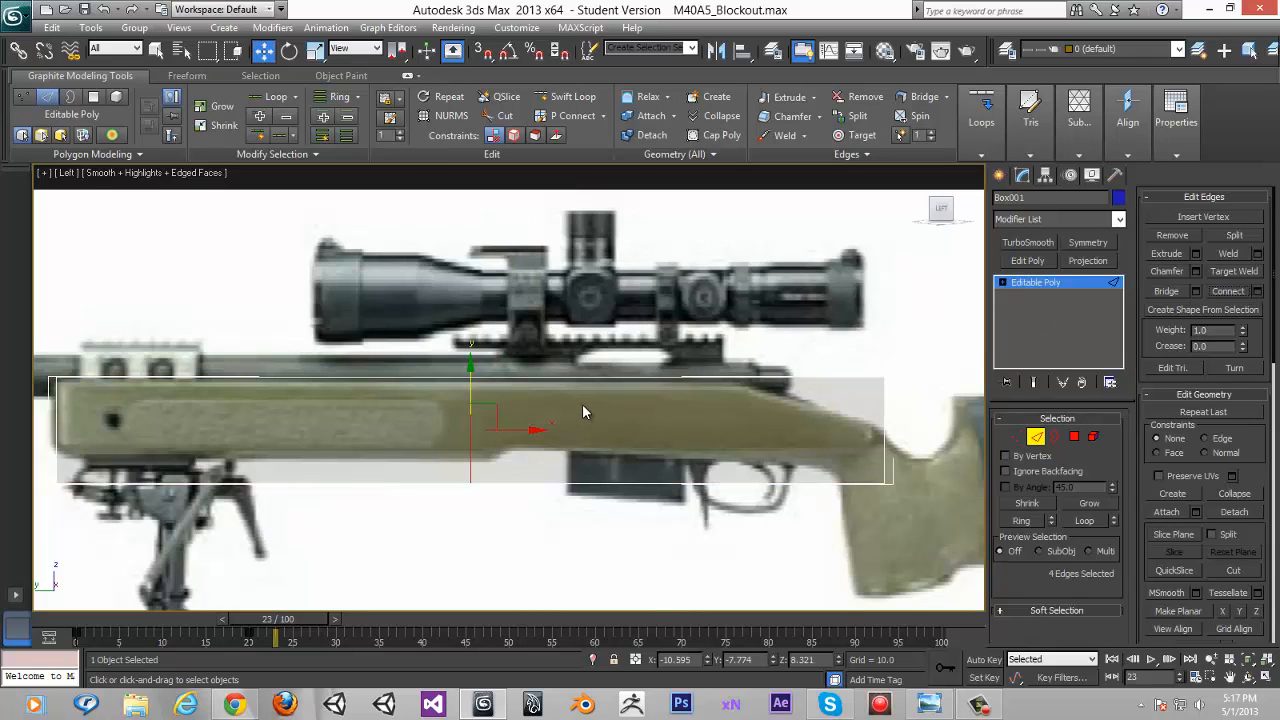
{"action": "key", "text": "ctrl+z"}
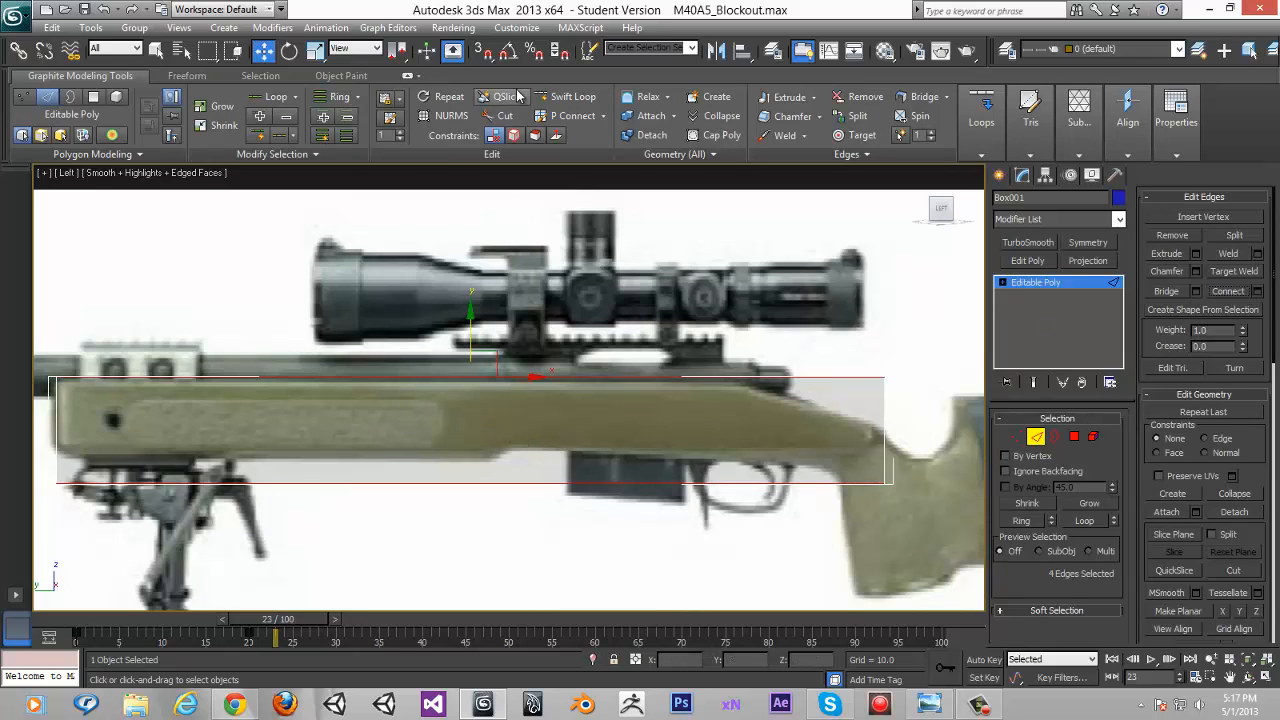
Add two vertical edge loops with Swift Loop where the stock's underside steps up just ahead of the magazine
{"action": "left_click", "coordinate": [573, 96]}
{"action": "scroll", "coordinate": [474, 398], "scroll_direction": "up", "scroll_amount": 6}
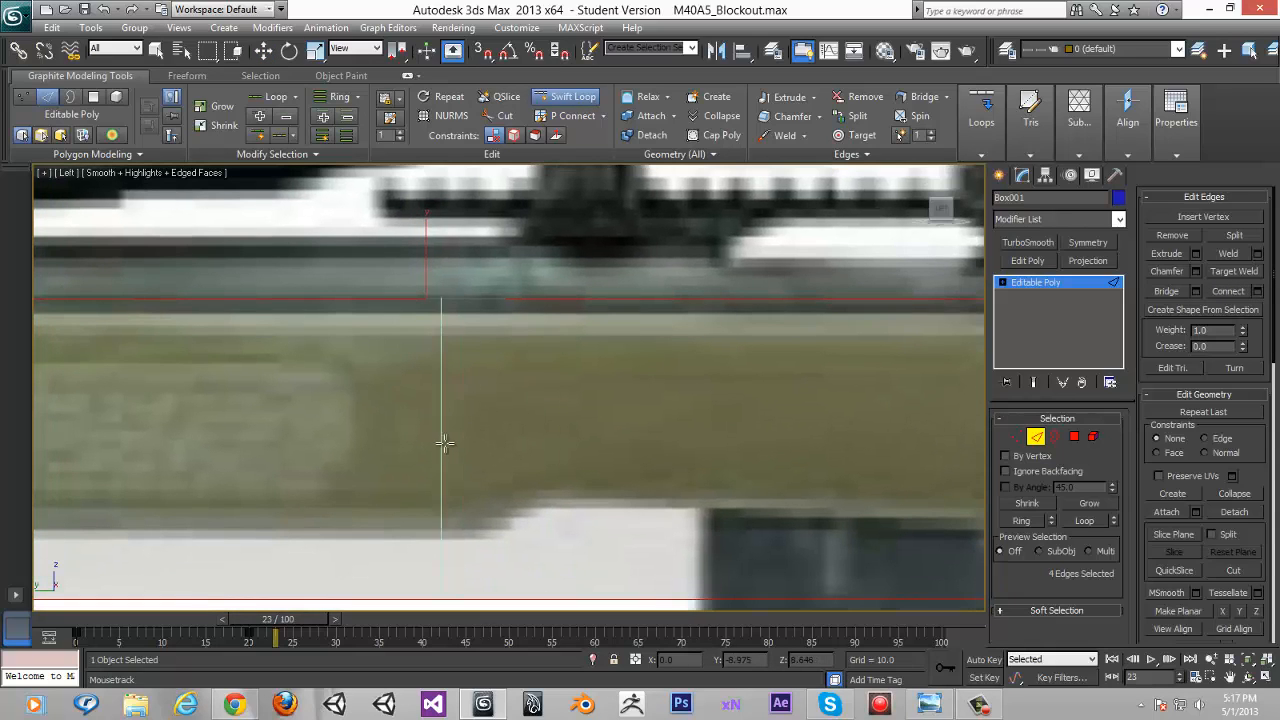
{"action": "left_click", "coordinate": [472, 430]}
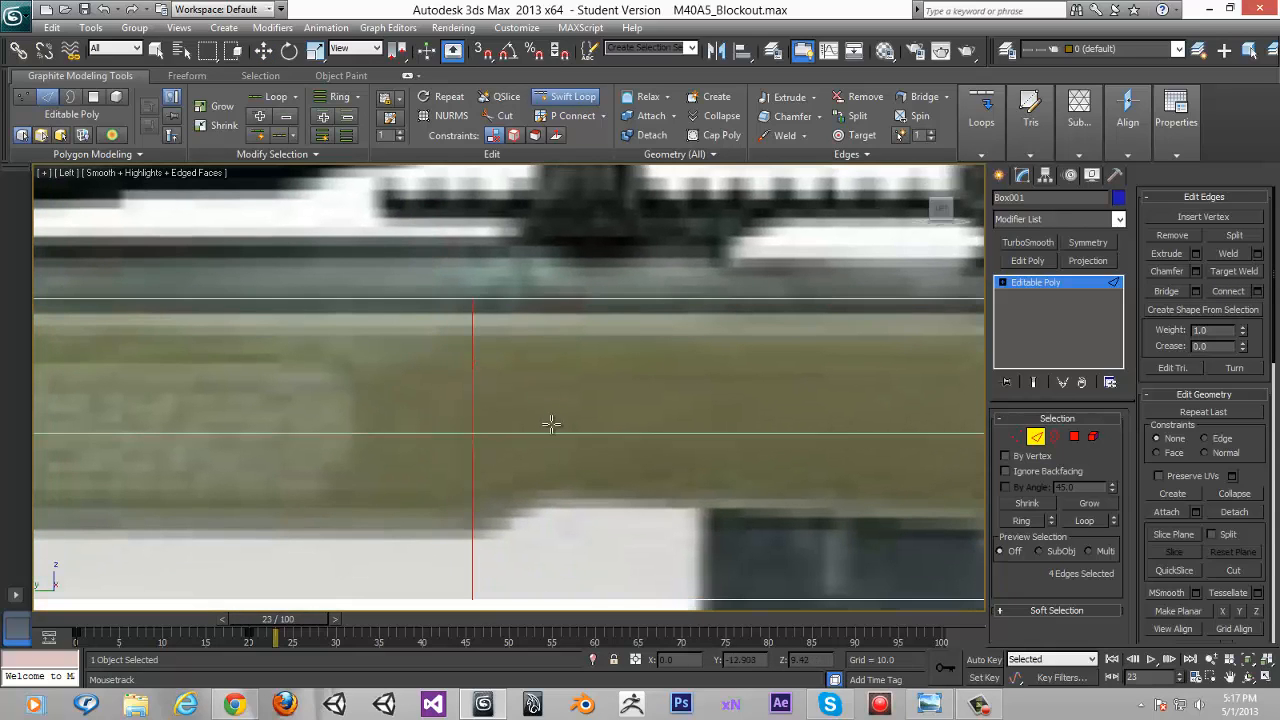
{"action": "left_click", "coordinate": [523, 346]}
{"action": "middle_click_drag", "start_coordinate": [476, 373], "coordinate": [245, 358]}
{"action": "scroll", "coordinate": [245, 358], "scroll_direction": "down", "scroll_amount": 3}
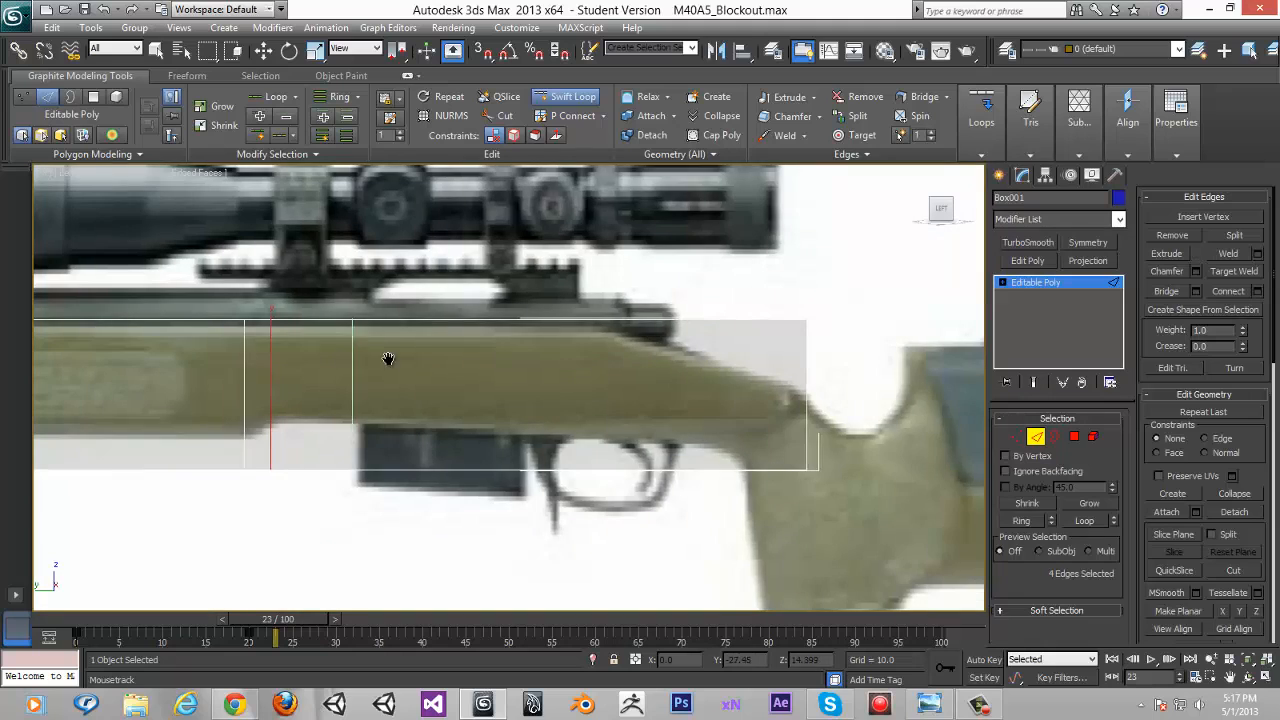
{"action": "middle_click_drag", "start_coordinate": [390, 398], "coordinate": [704, 398]}
{"action": "middle_click_drag", "start_coordinate": [110, 390], "coordinate": [496, 387]}
{"action": "right_click", "coordinate": [495, 386]}
{"action": "middle_click_drag", "start_coordinate": [420, 379], "coordinate": [369, 374]}
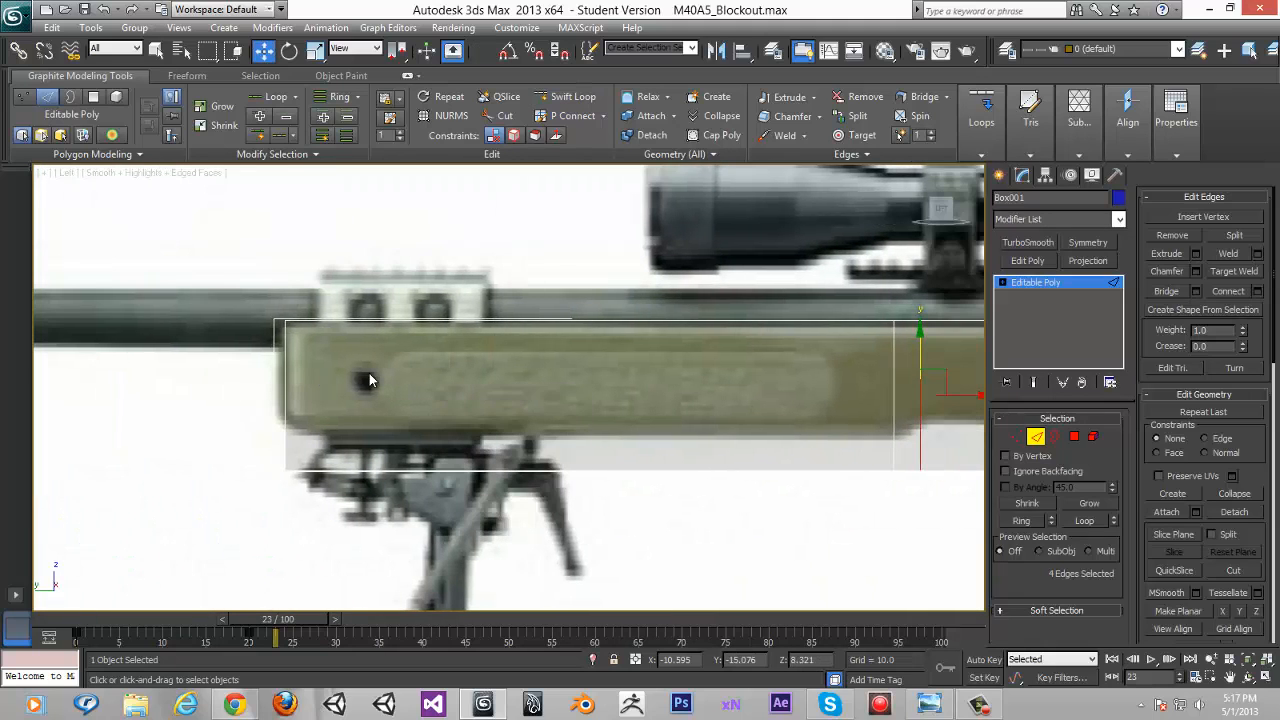
Try raising only the six bottom vertices of the forend section to the stock's underside, and undo the move
{"action": "scroll", "coordinate": [294, 437], "scroll_direction": "down", "scroll_amount": 2}
{"action": "middle_click_drag", "start_coordinate": [294, 437], "coordinate": [219, 406]}
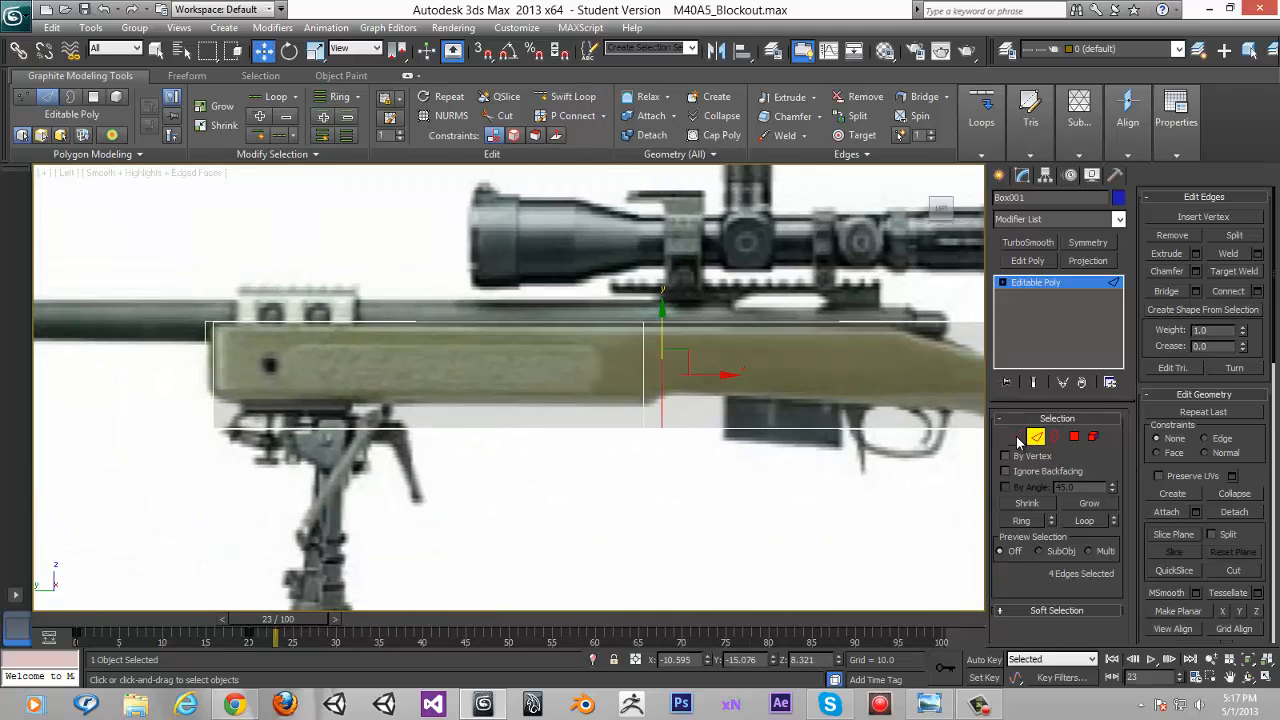
{"action": "left_click", "coordinate": [1016, 437]}
{"action": "middle_click_drag", "start_coordinate": [540, 470], "coordinate": [450, 476]}
{"action": "left_click_drag", "start_coordinate": [60, 506], "coordinate": [634, 416]}
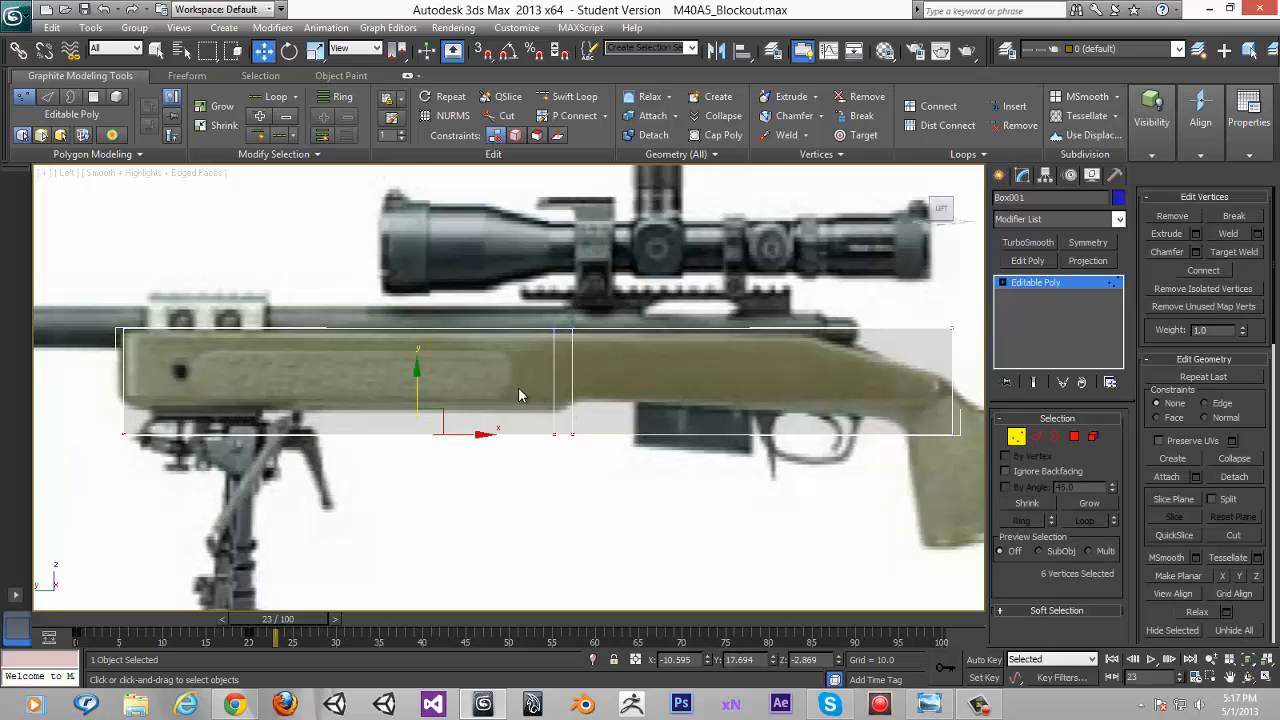
{"action": "left_click_drag", "start_coordinate": [416, 392], "coordinate": [416, 369]}
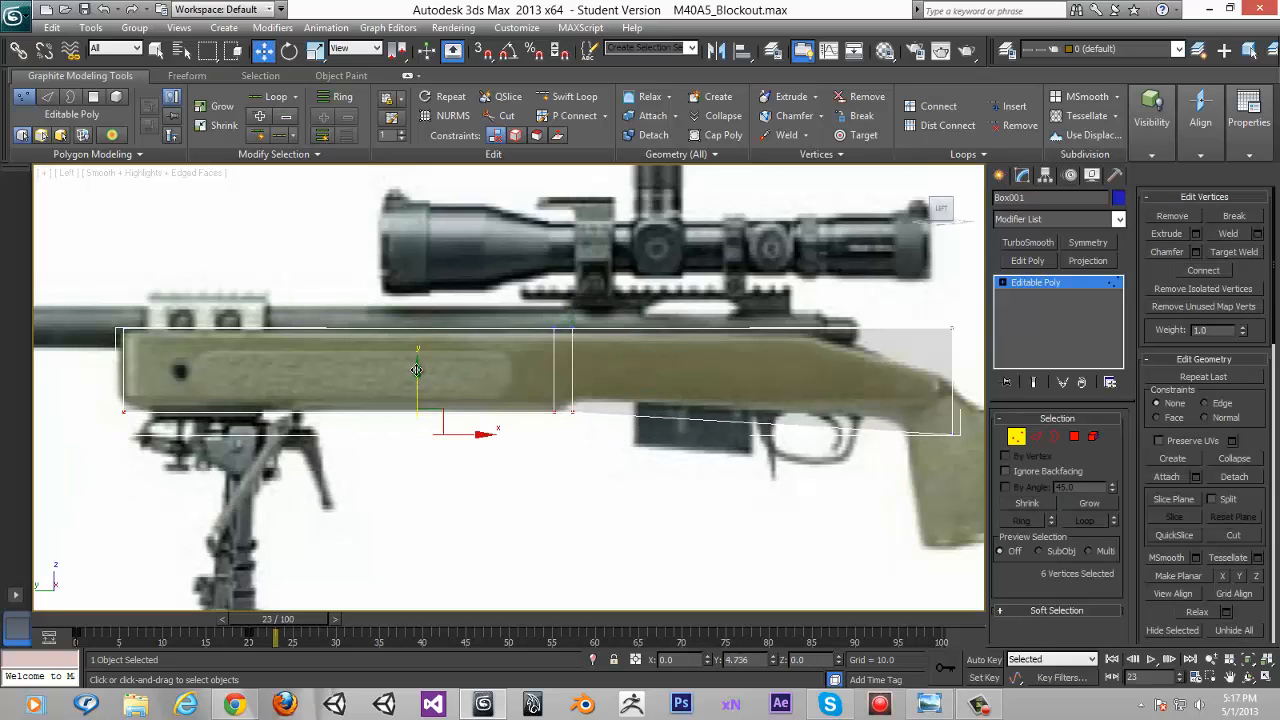
{"action": "key", "text": "ctrl+z"}
Raise all the box's bottom vertices to the forend's underside, and the four behind the step slightly higher to match the reference
{"action": "left_click_drag", "start_coordinate": [80, 464], "coordinate": [1008, 428]}
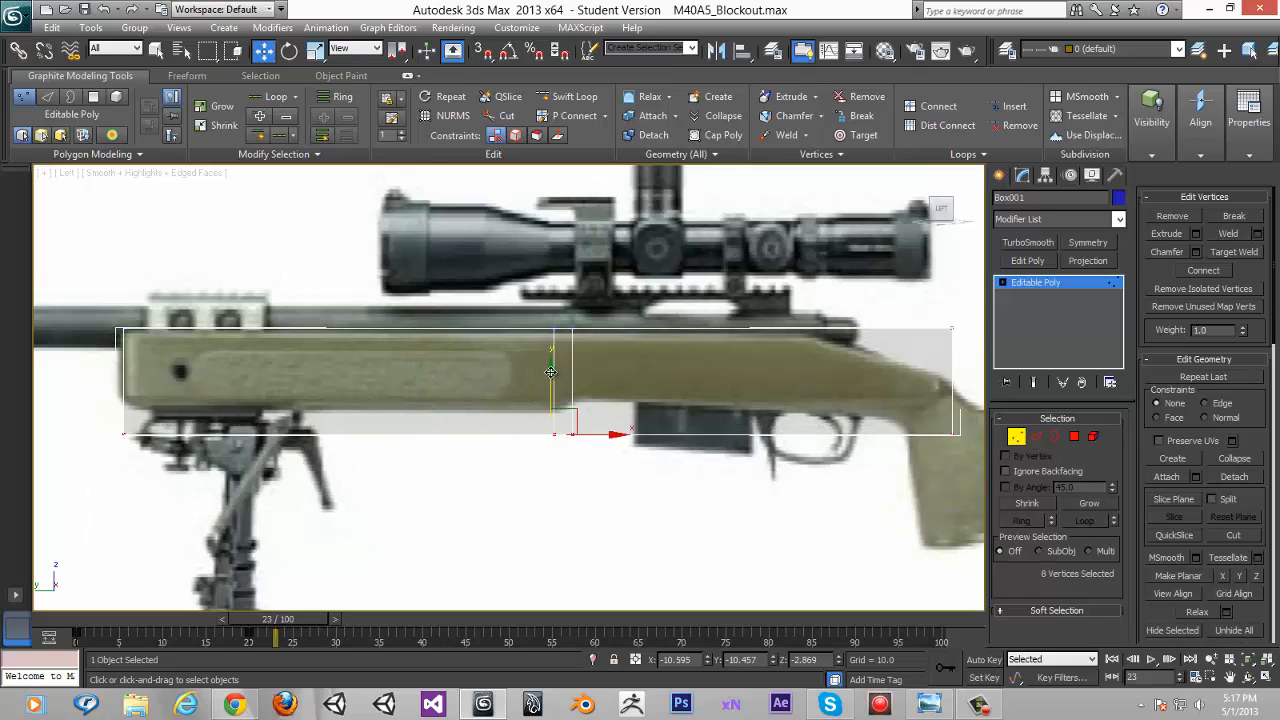
{"action": "left_click_drag", "start_coordinate": [551, 372], "coordinate": [551, 351]}
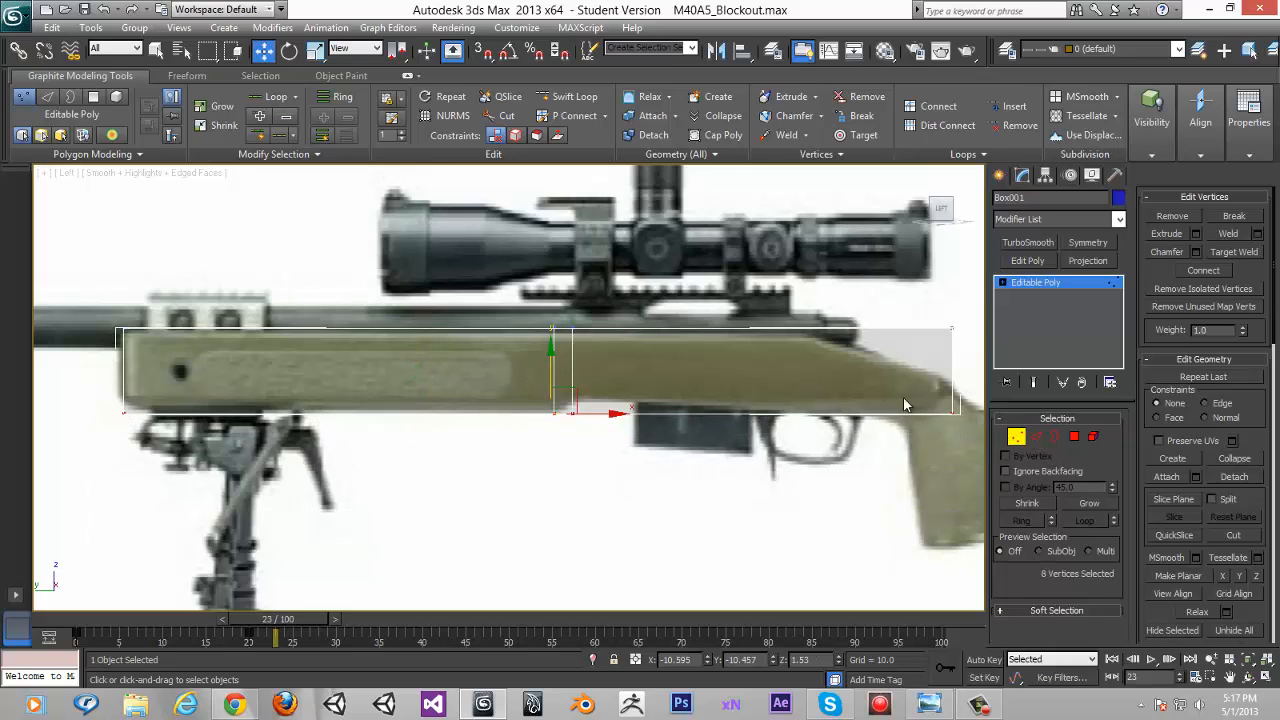
{"action": "left_click_drag", "start_coordinate": [568, 430], "coordinate": [974, 396]}
{"action": "left_click_drag", "start_coordinate": [760, 367], "coordinate": [759, 357]}
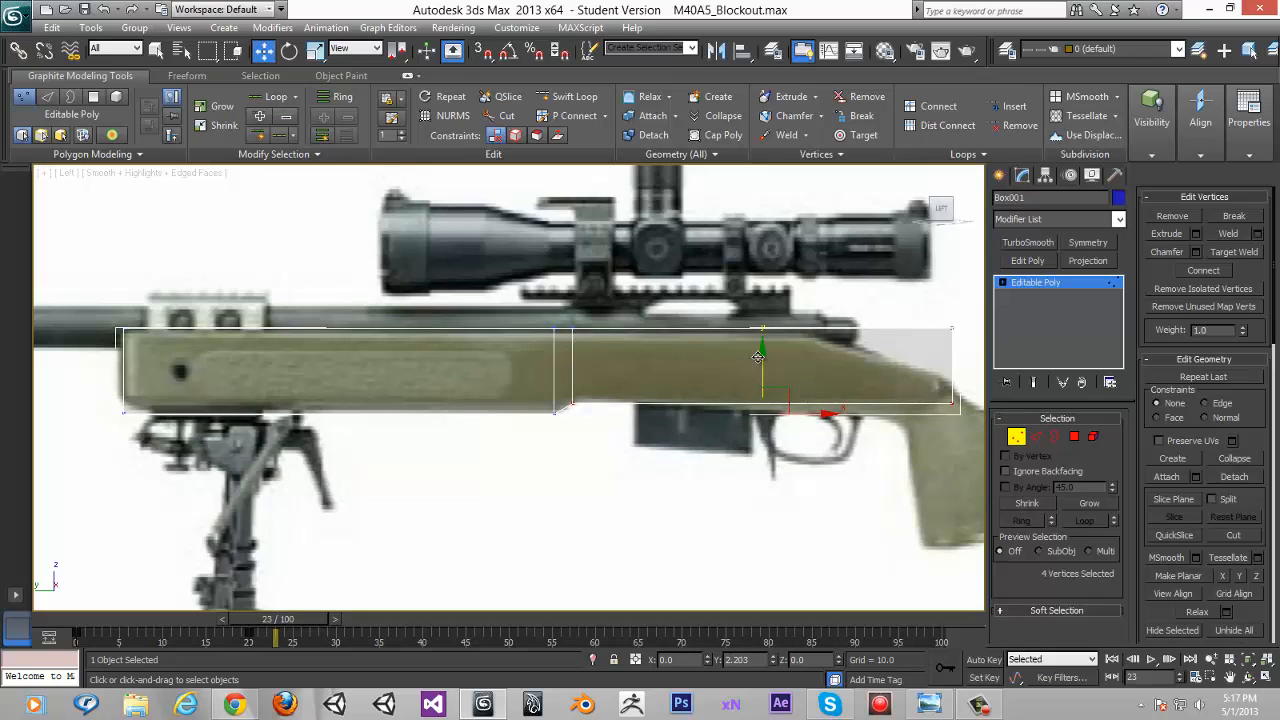
Move the four vertices at the box's muzzle end slightly forward to meet the tip of the stock
{"action": "scroll", "coordinate": [486, 437], "scroll_direction": "up", "scroll_amount": 5}
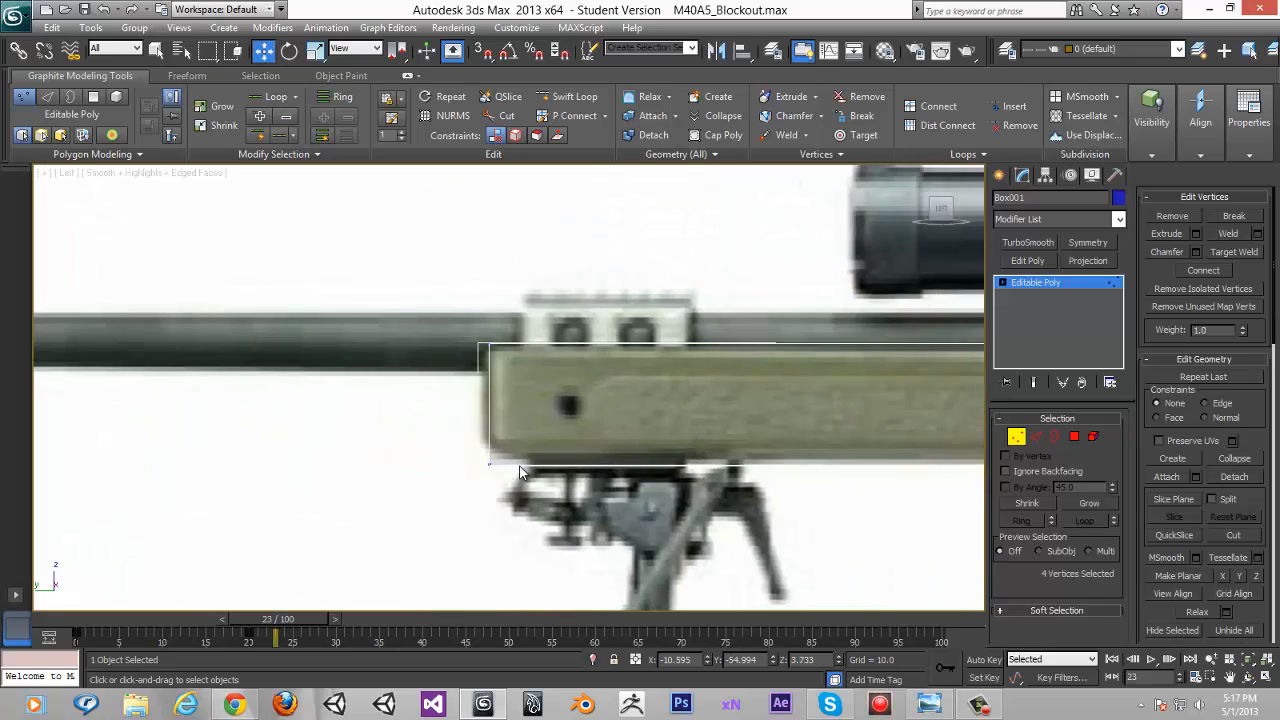
{"action": "scroll", "coordinate": [502, 392], "scroll_direction": "up", "scroll_amount": 2}
{"action": "left_click_drag", "start_coordinate": [412, 262], "coordinate": [512, 500]}
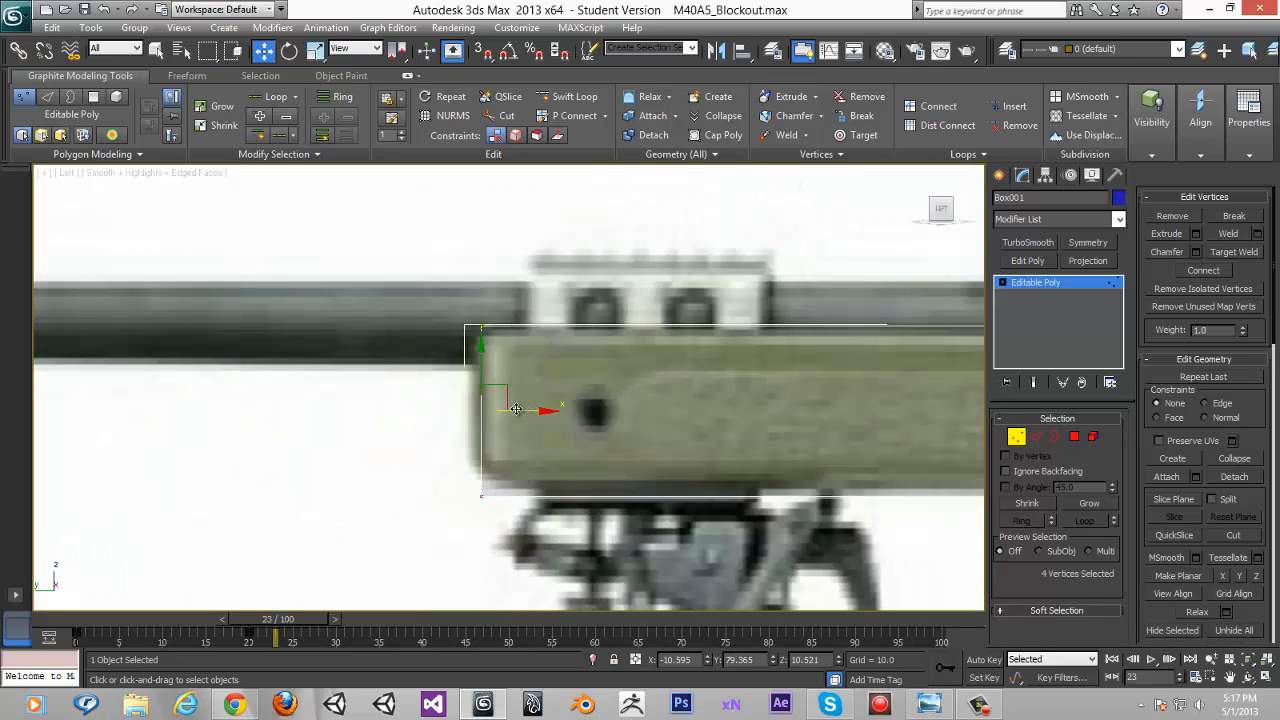
{"action": "left_click_drag", "start_coordinate": [516, 409], "coordinate": [510, 409]}
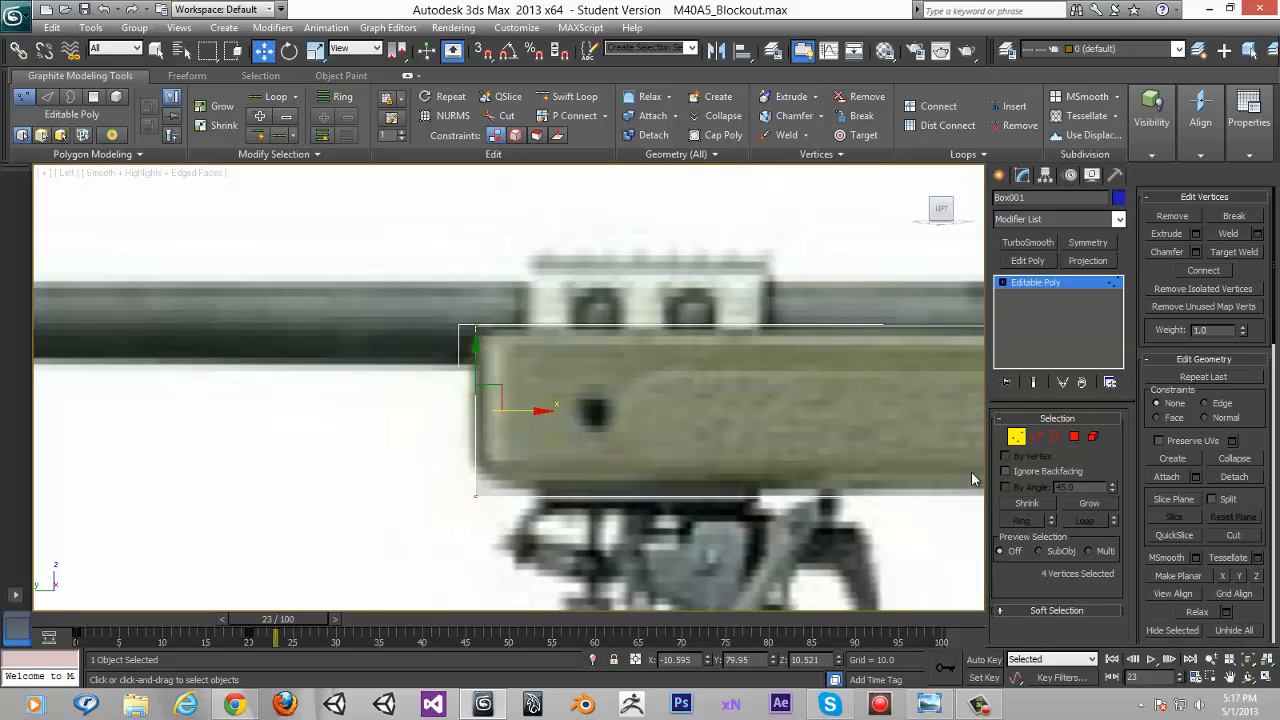
Chamfer the box's bottom edge at the muzzle end by 5.714 with 3 segments to round the stock's lower corner
{"action": "left_click", "coordinate": [1036, 436]}
{"action": "left_click_drag", "start_coordinate": [613, 467], "coordinate": [495, 546]}
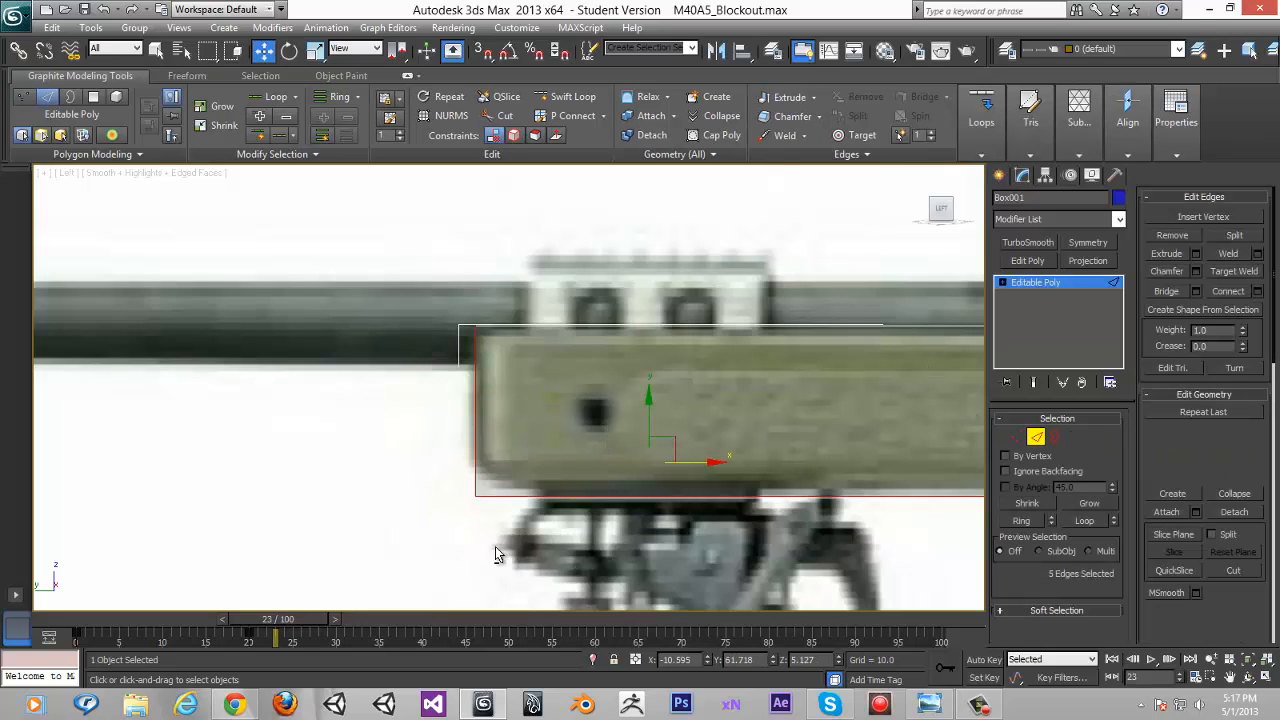
{"action": "left_click_drag", "start_coordinate": [347, 334], "coordinate": [640, 428]}
{"action": "left_click_drag", "start_coordinate": [562, 546], "coordinate": [663, 486], "text": "alt"}
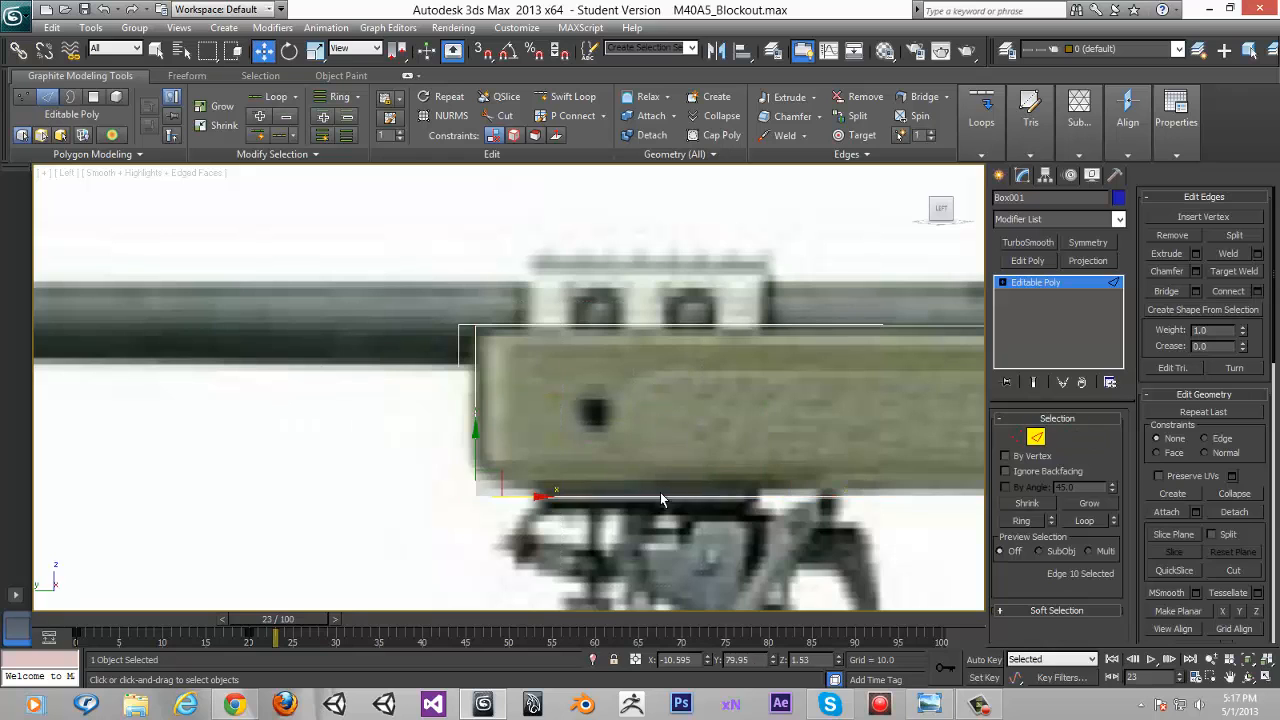
{"action": "middle_click_drag", "start_coordinate": [663, 500], "coordinate": [669, 426], "text": "alt"}
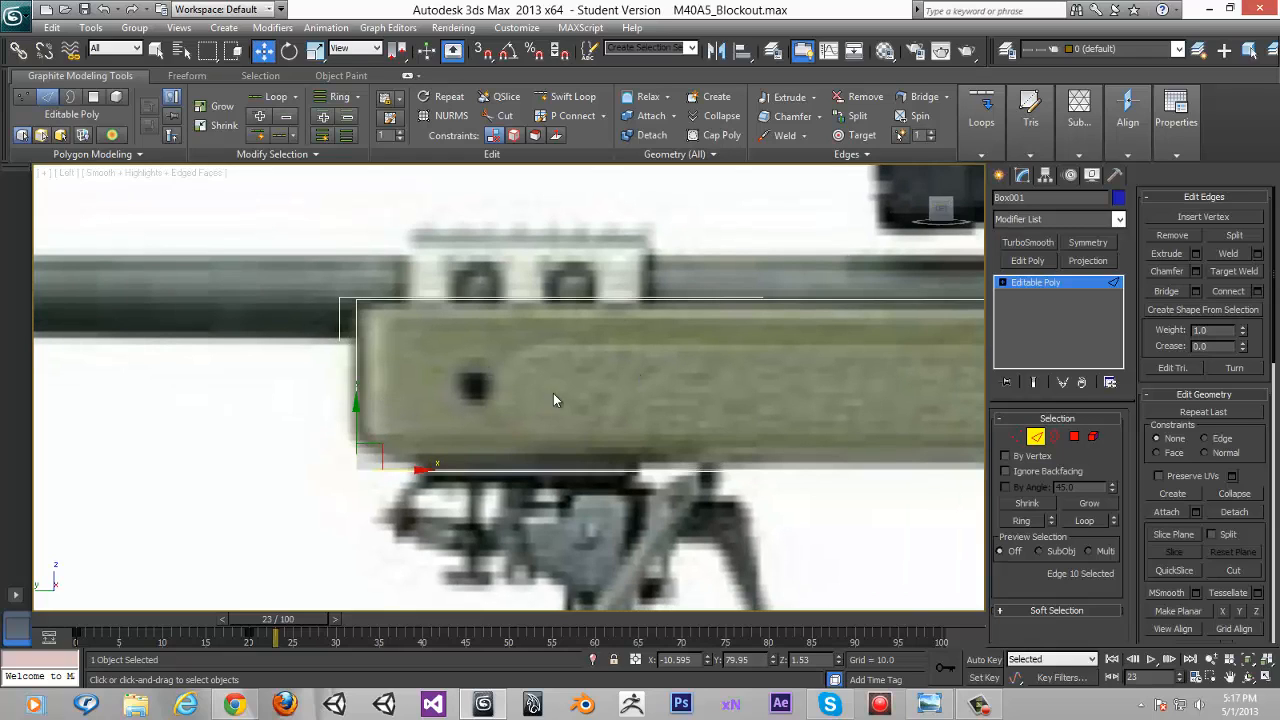
{"action": "key", "text": "l"}
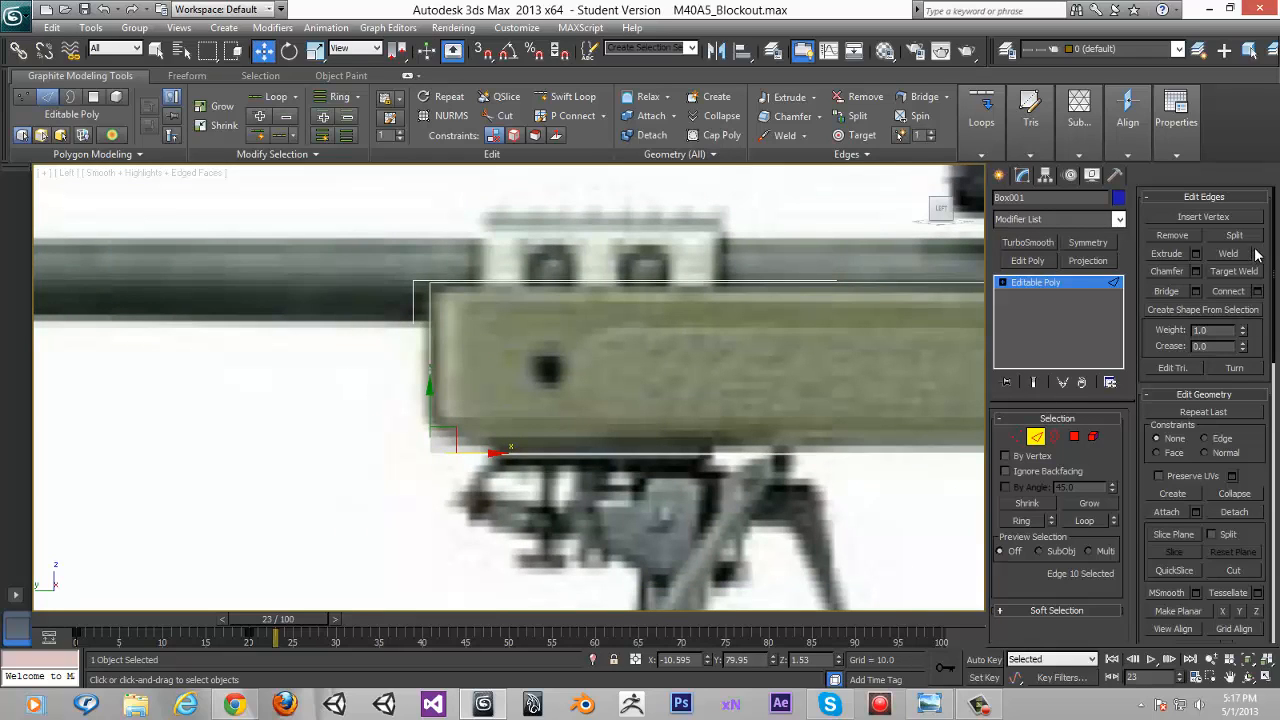
{"action": "left_click", "coordinate": [1196, 271]}
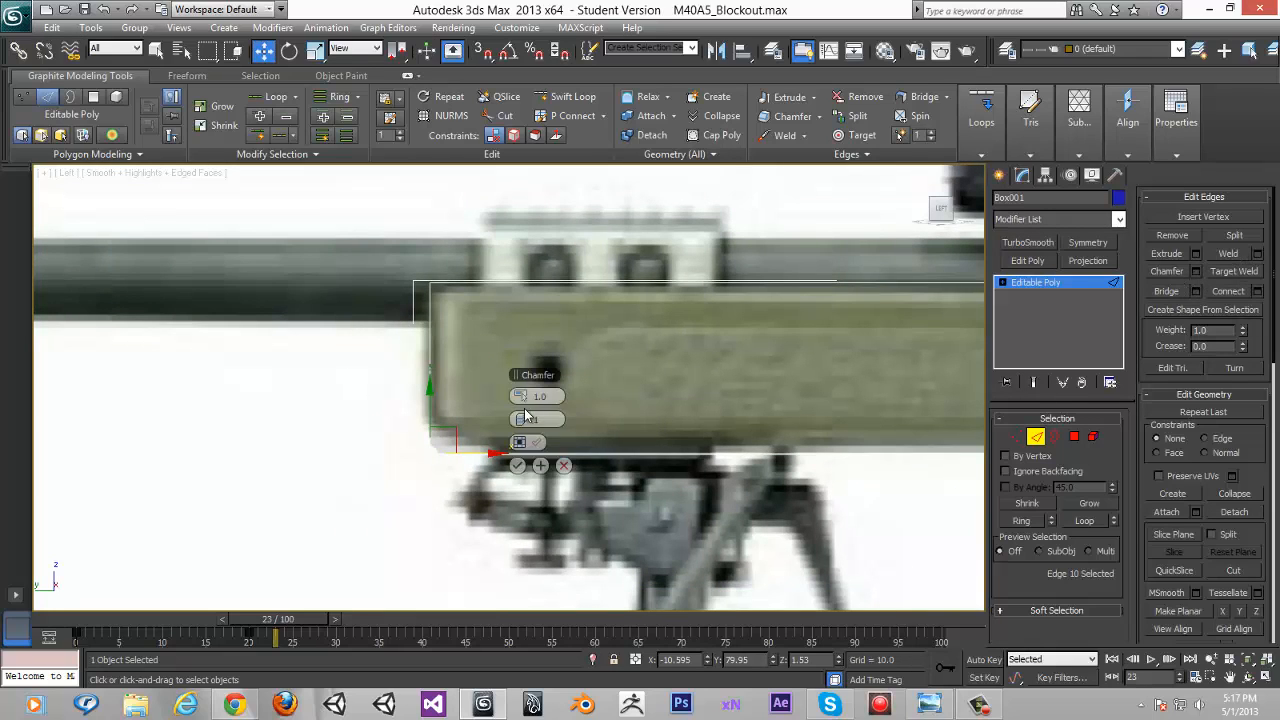
{"action": "scroll", "coordinate": [527, 416], "scroll_direction": "up", "scroll_amount": 2}
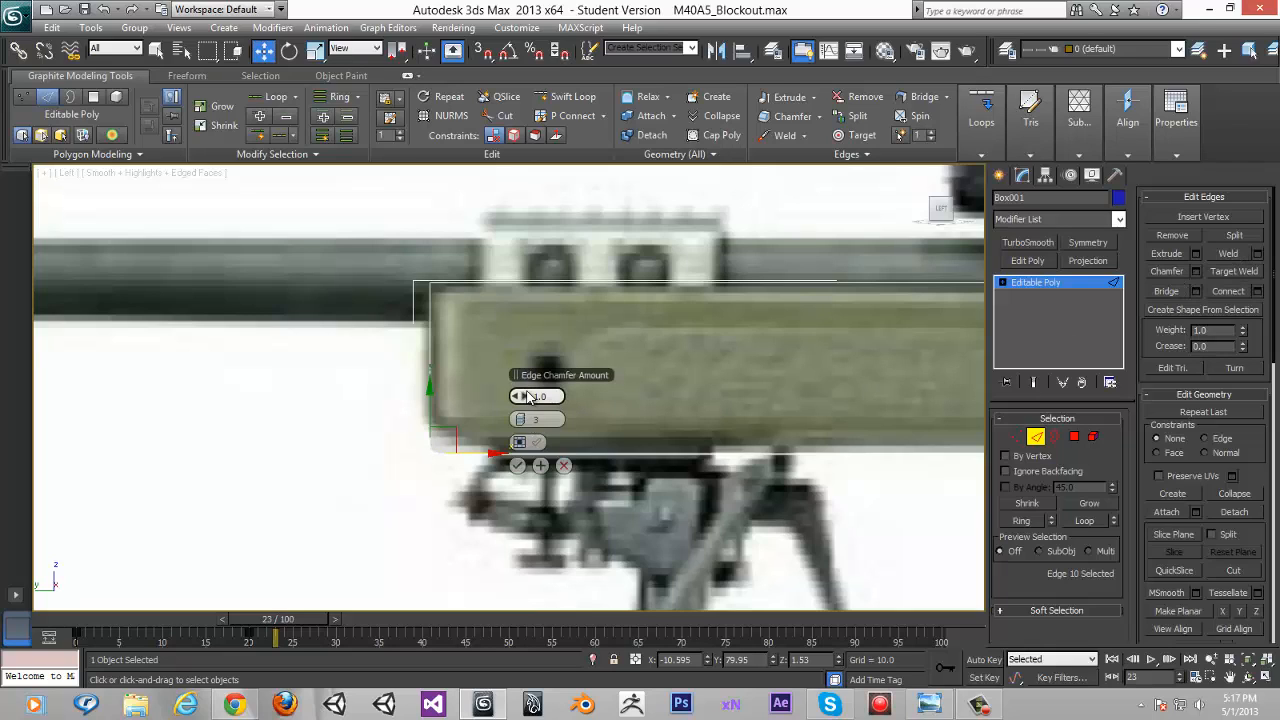
{"action": "left_click_drag", "start_coordinate": [530, 396], "coordinate": [573, 377]}
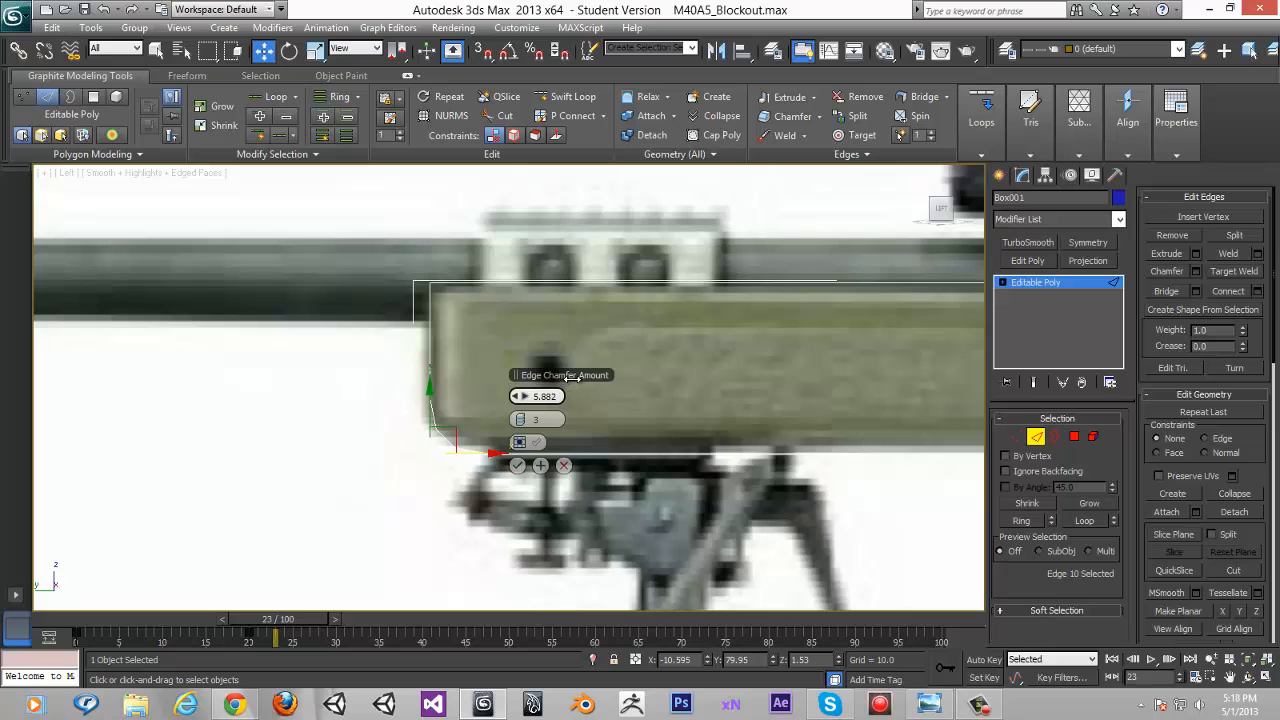
{"action": "middle_click_drag", "start_coordinate": [314, 397], "coordinate": [187, 449]}
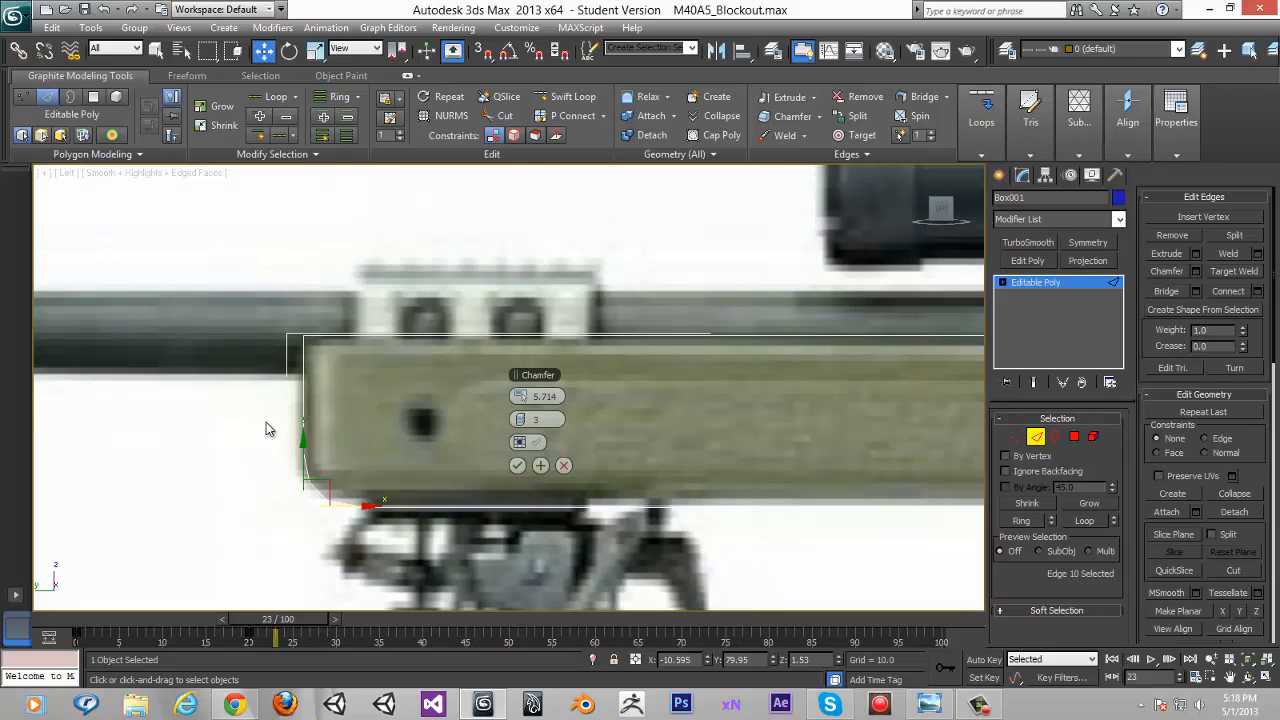
{"action": "left_click", "coordinate": [517, 465]}
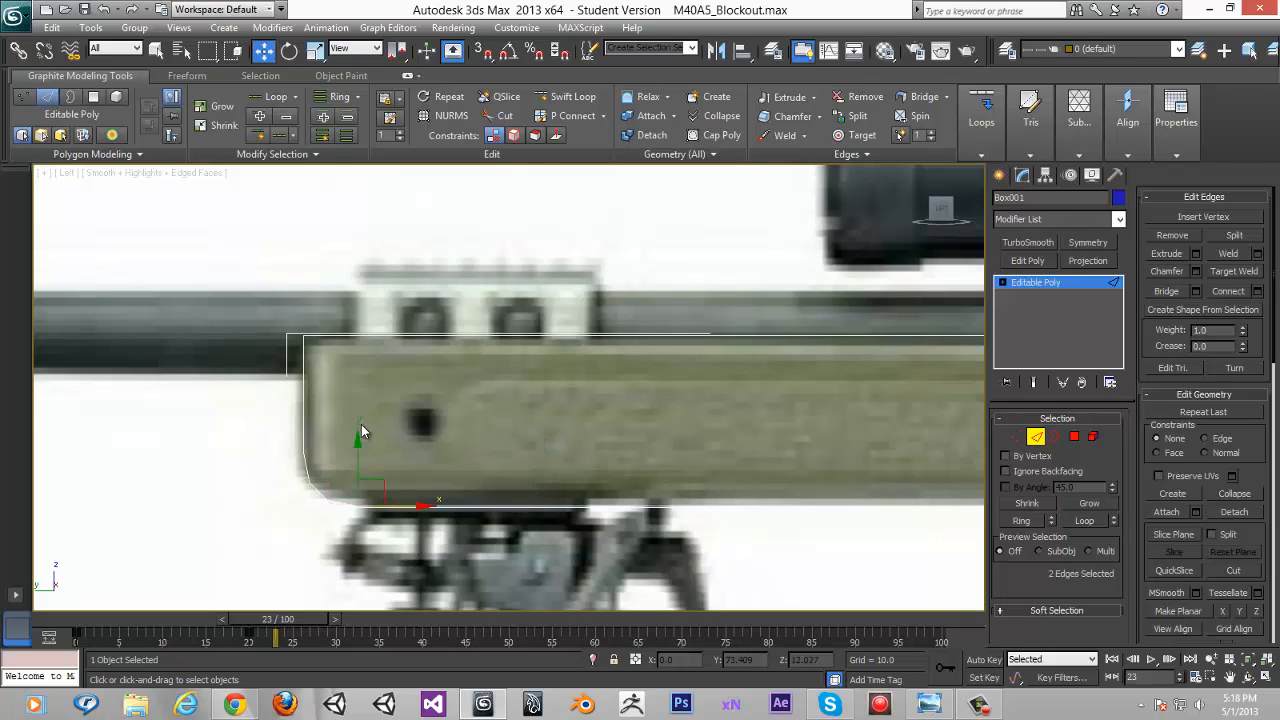
Chamfer the box's top edge at the muzzle end by 2.263 with 2 segments to round the stock's upper corner
{"action": "middle_click_drag", "start_coordinate": [361, 424], "coordinate": [446, 432], "text": "alt"}
{"action": "left_click", "coordinate": [310, 336]}
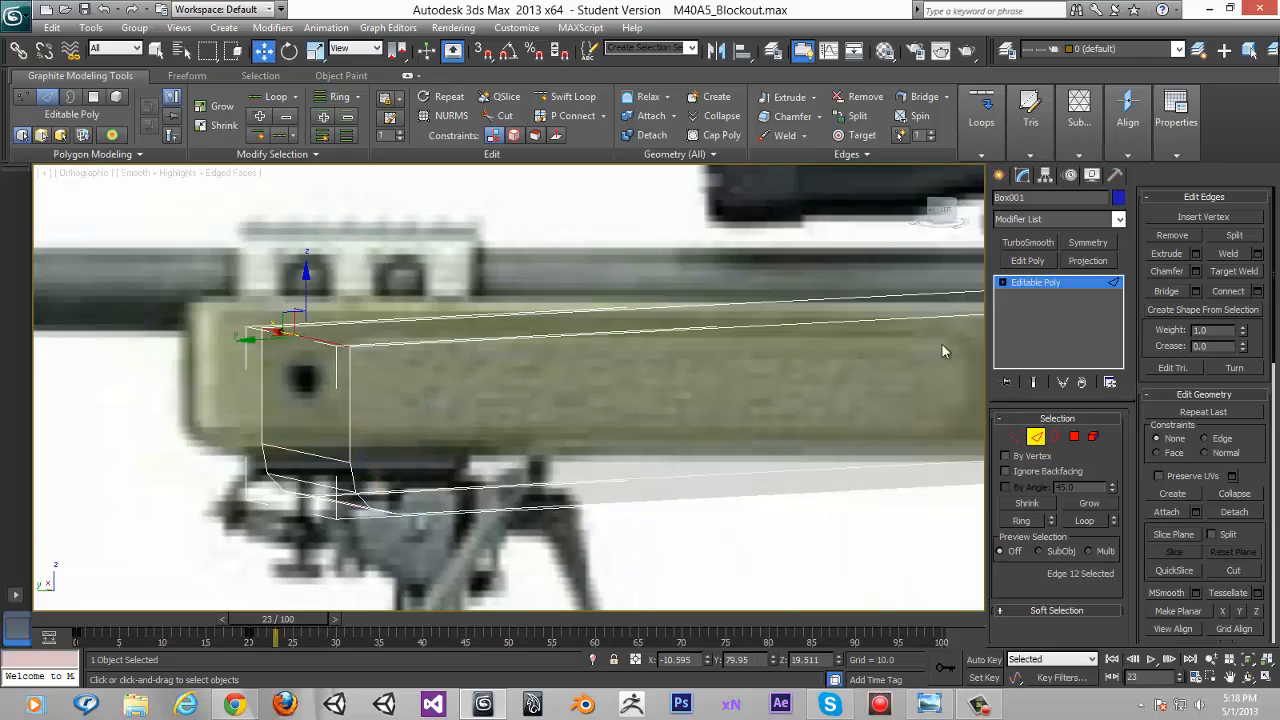
{"action": "left_click", "coordinate": [1196, 271]}
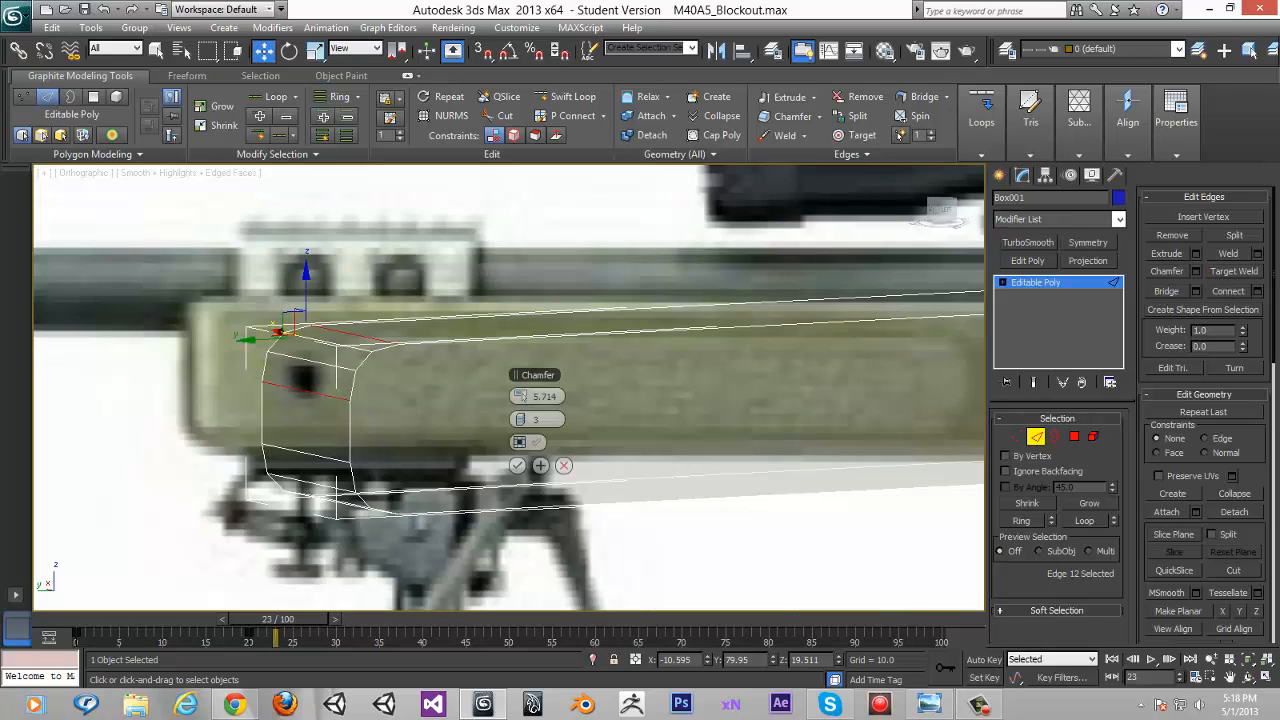
{"action": "left_click", "coordinate": [521, 419]}
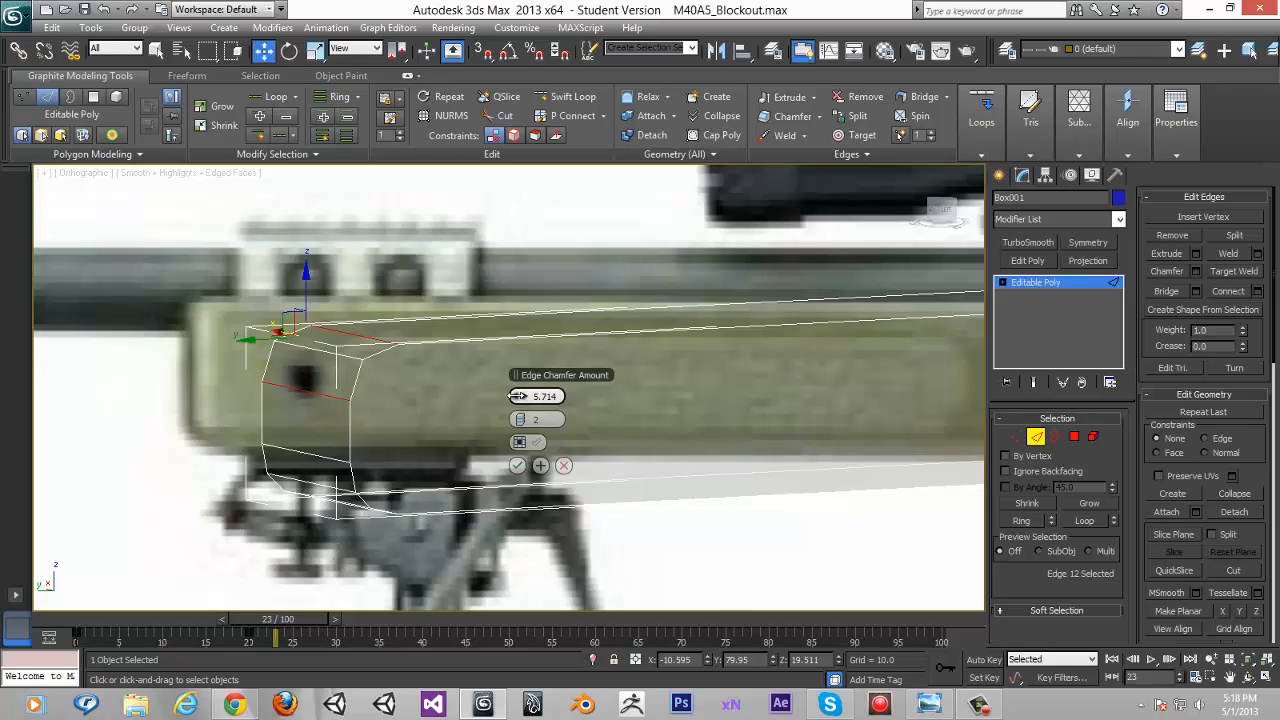
{"action": "left_click_drag", "start_coordinate": [517, 396], "coordinate": [486, 404]}
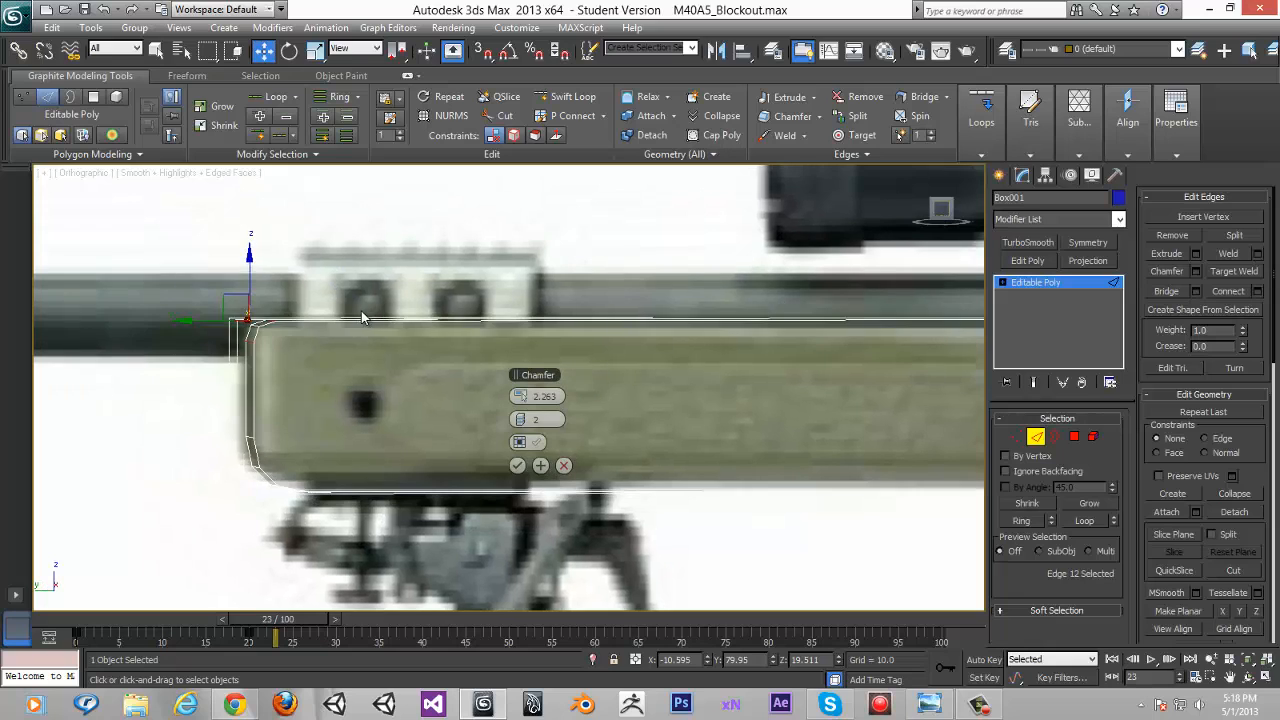
{"action": "middle_click_drag", "start_coordinate": [327, 316], "coordinate": [282, 323]}
{"action": "middle_click_drag", "start_coordinate": [412, 326], "coordinate": [445, 336]}
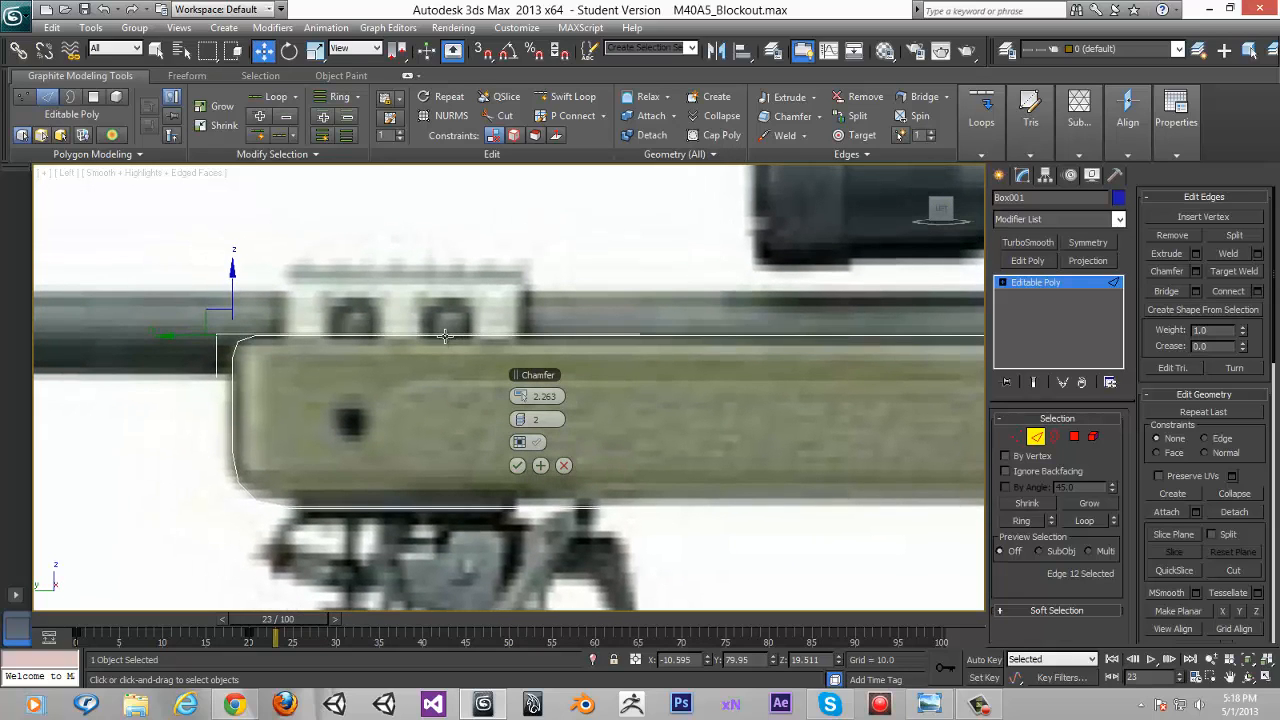
{"action": "left_click", "coordinate": [517, 465]}
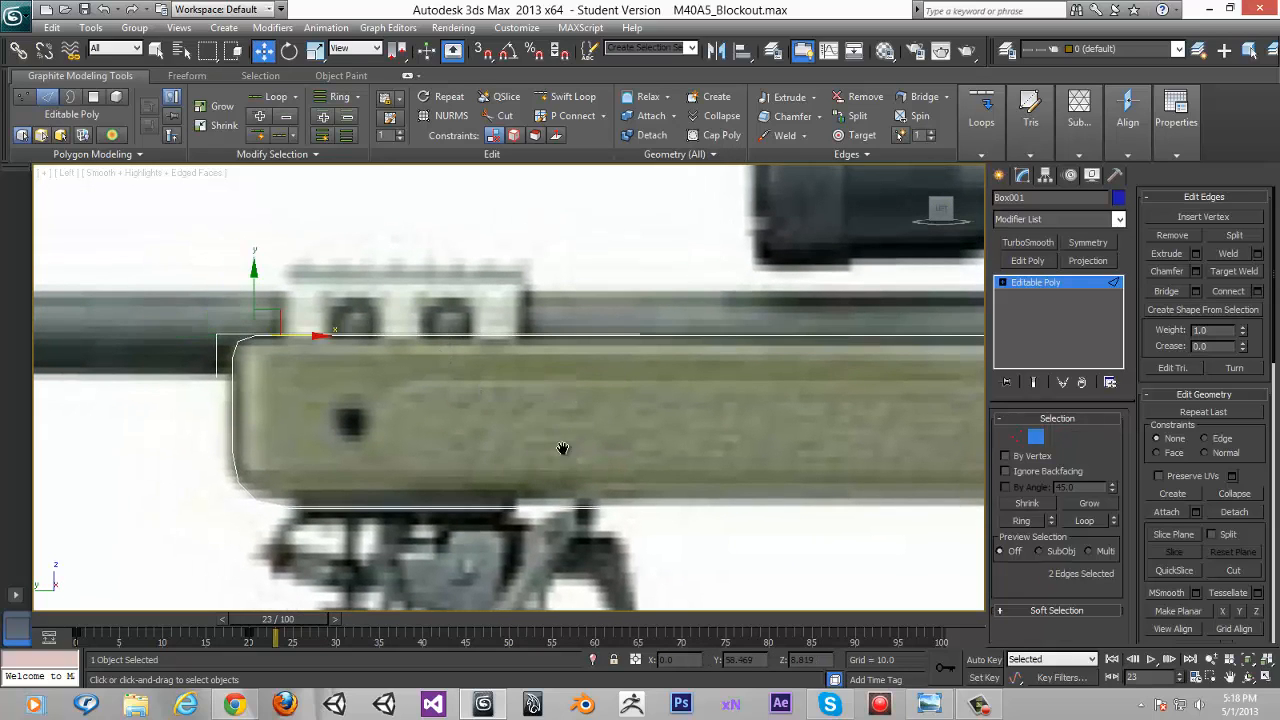
Set the timeline to frame 0 so the box displays opaque in the left view
{"action": "middle_click_drag", "start_coordinate": [563, 449], "coordinate": [943, 206], "text": "alt"}
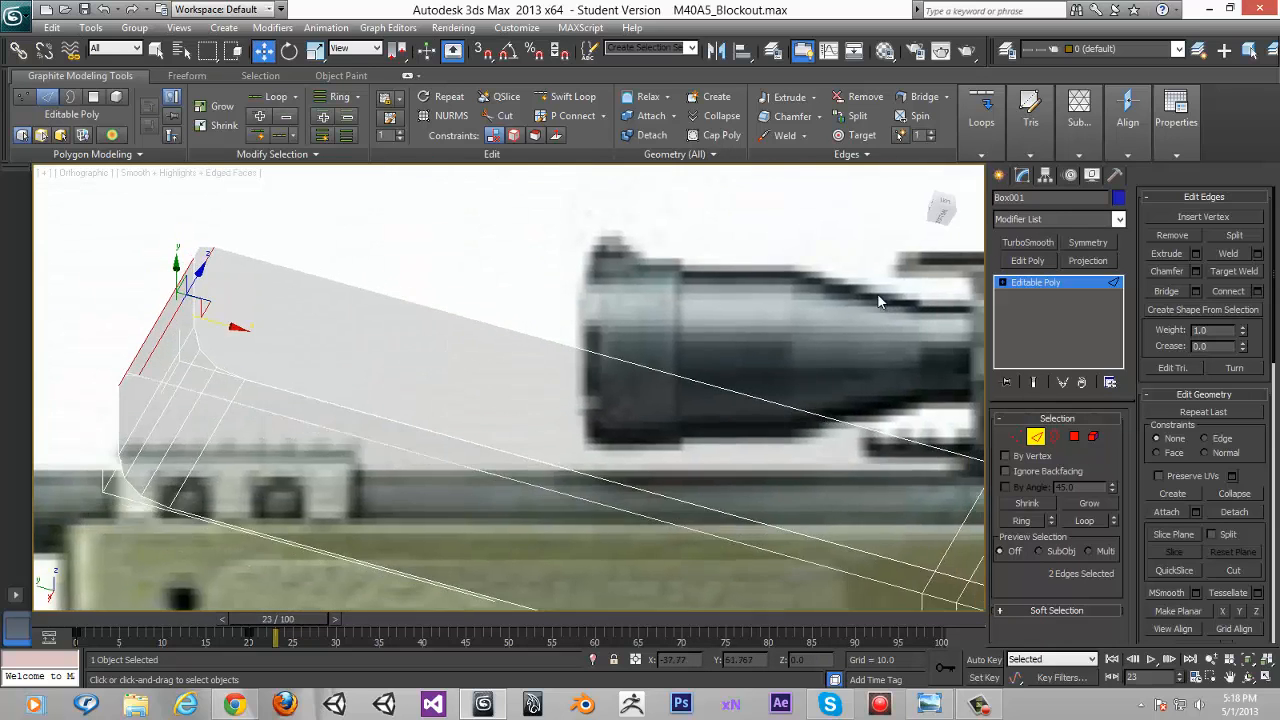
{"action": "left_click", "coordinate": [945, 213]}
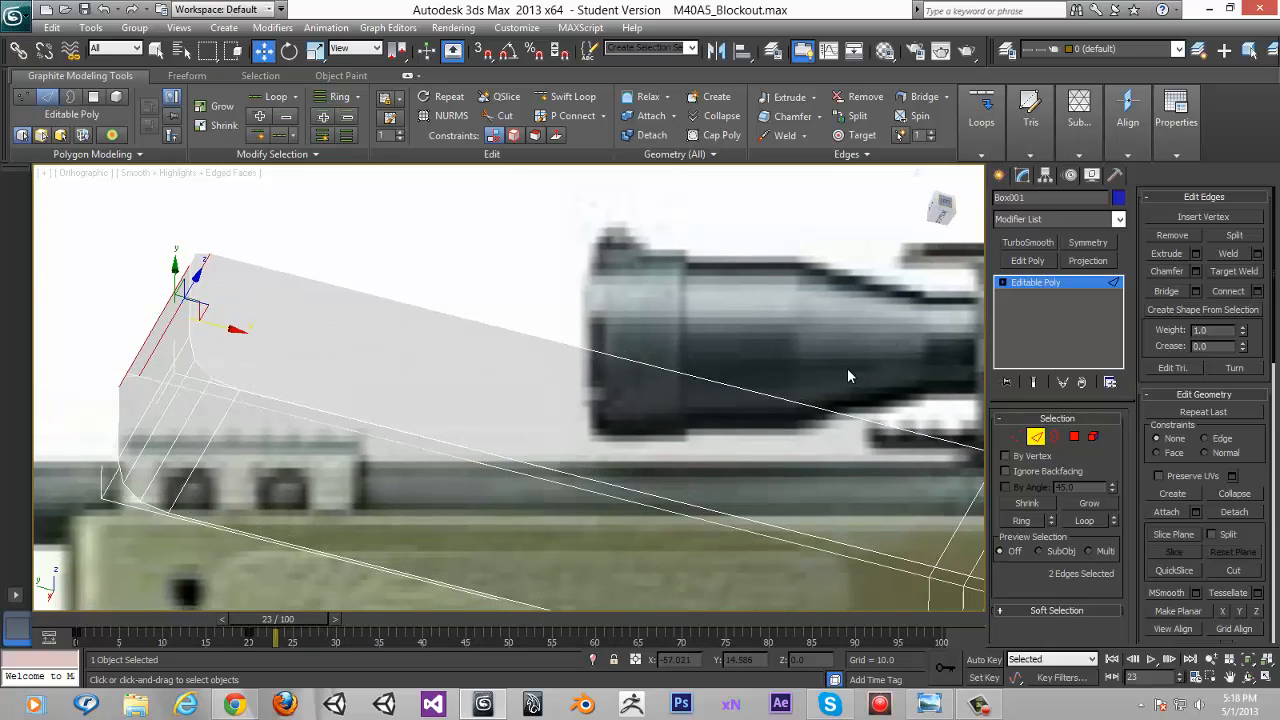
{"action": "key", "text": "alt+x"}
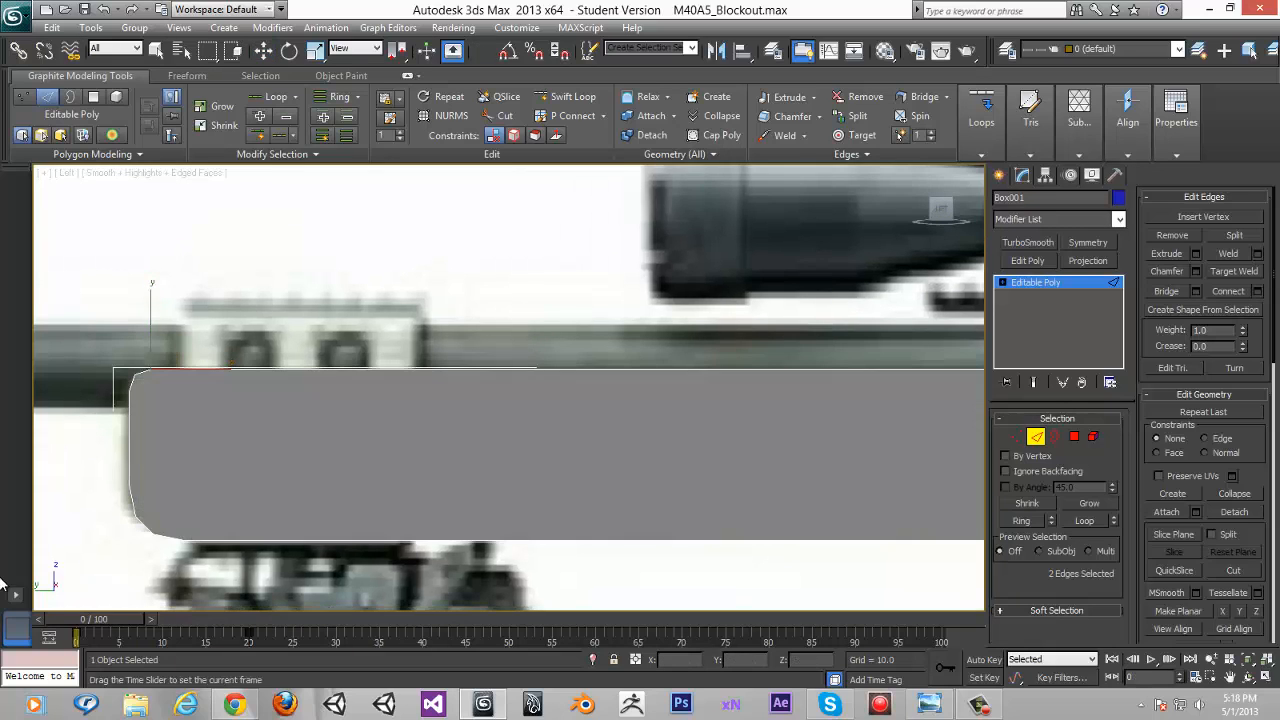
{"action": "scroll", "coordinate": [631, 380], "scroll_direction": "up", "scroll_amount": 5}
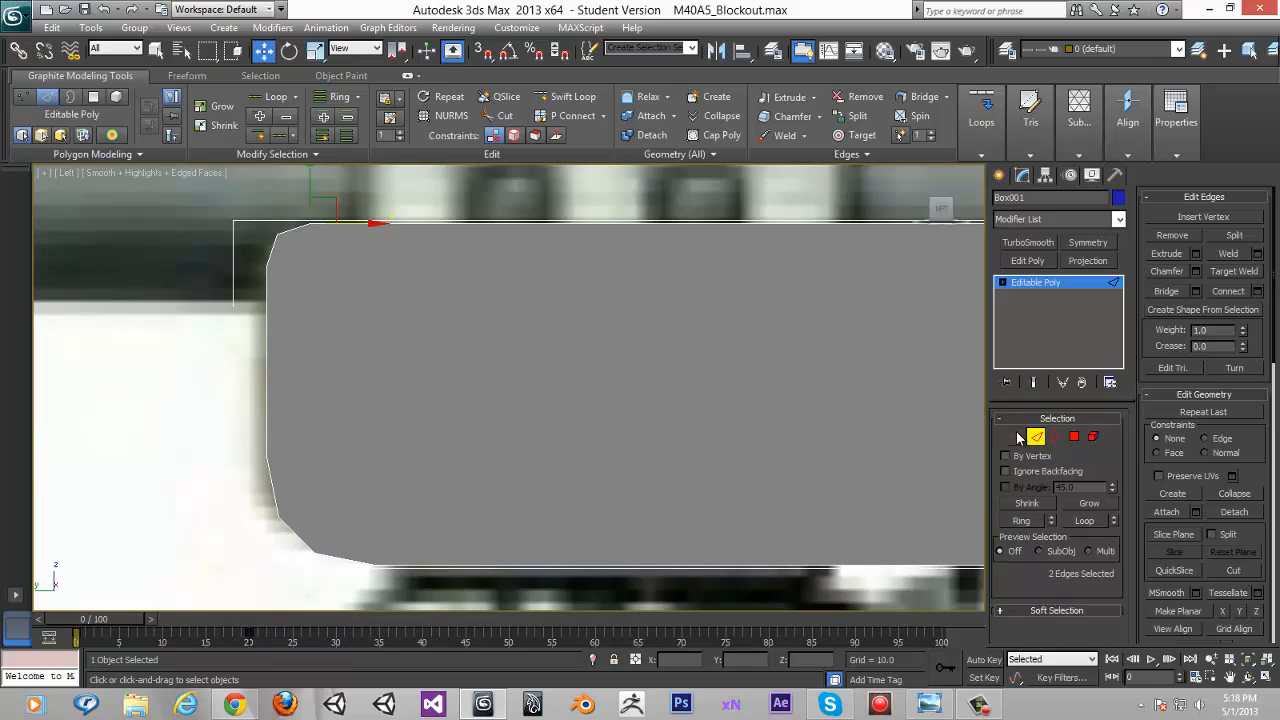
Cut two vertical edges across the box's side at the muzzle end, joining the upper chamfer's vertices to the lower chamfer's vertices
{"action": "left_click", "coordinate": [1018, 437]}
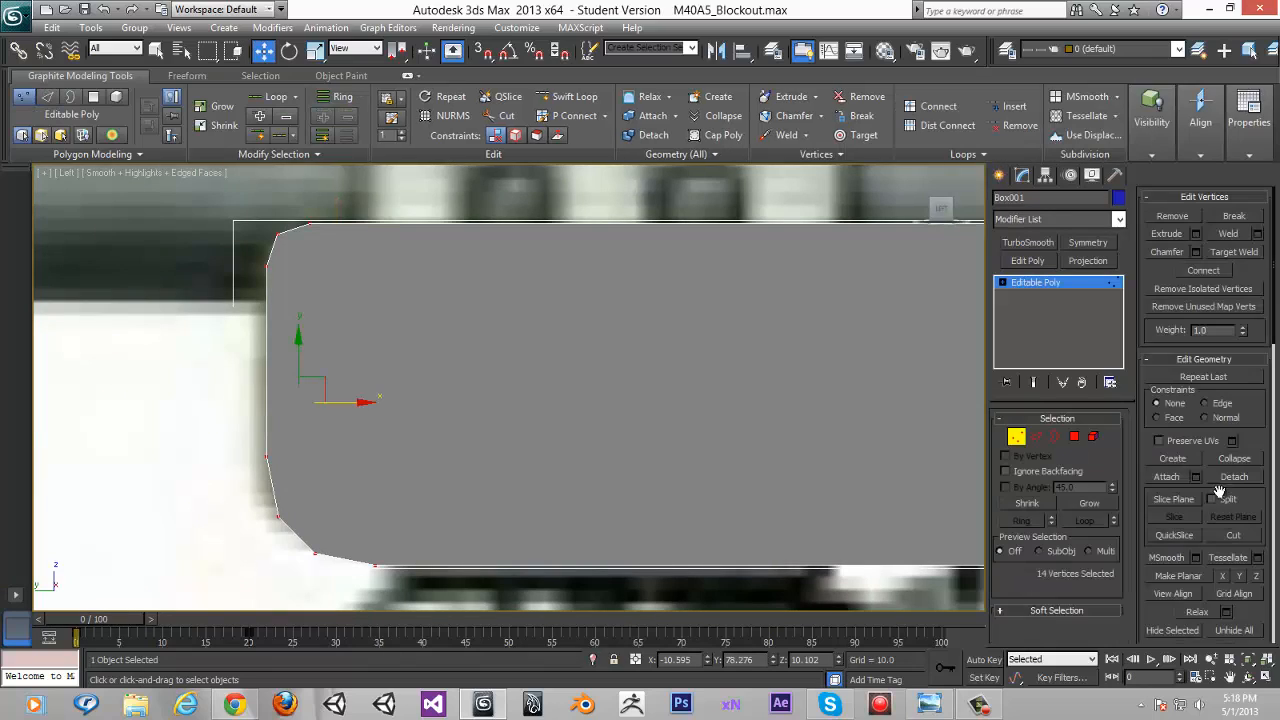
{"action": "left_click", "coordinate": [1234, 535]}
{"action": "middle_click_drag", "start_coordinate": [276, 239], "coordinate": [297, 212]}
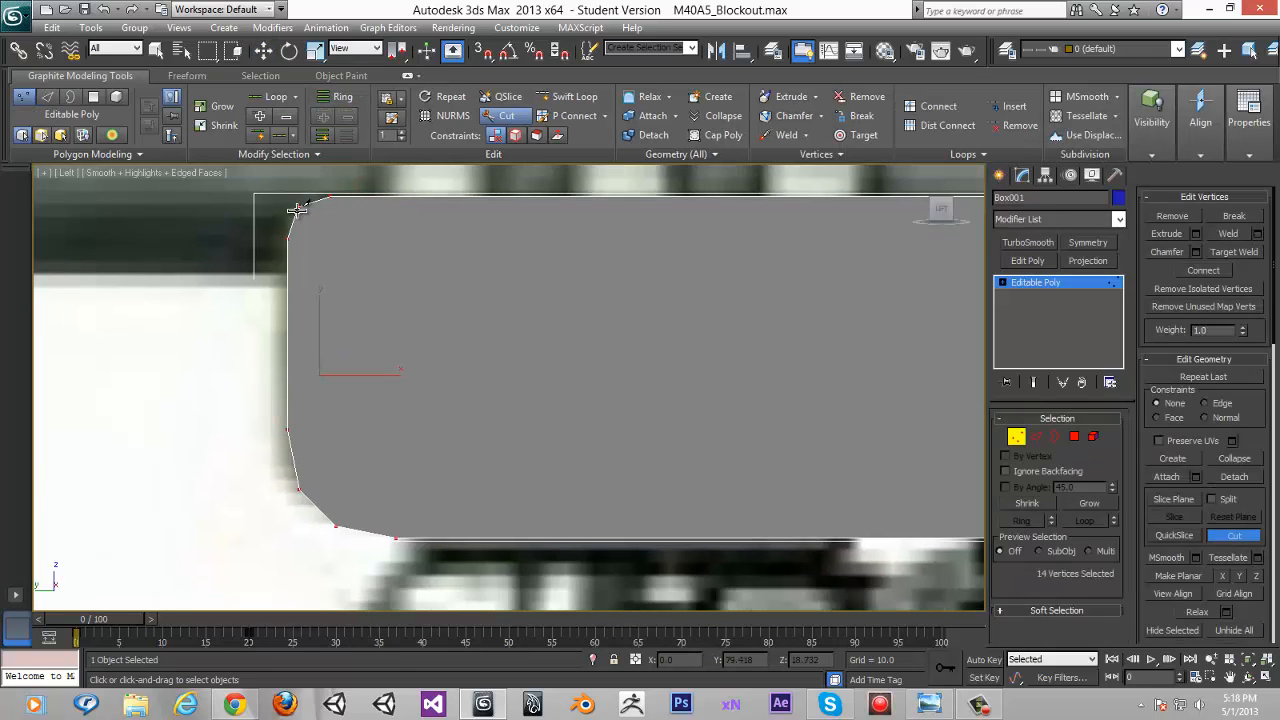
{"action": "left_click", "coordinate": [303, 250]}
{"action": "left_click", "coordinate": [300, 487]}
{"action": "middle_click_drag", "start_coordinate": [322, 366], "coordinate": [306, 386]}
{"action": "scroll", "coordinate": [286, 406], "scroll_direction": "down", "scroll_amount": 2}
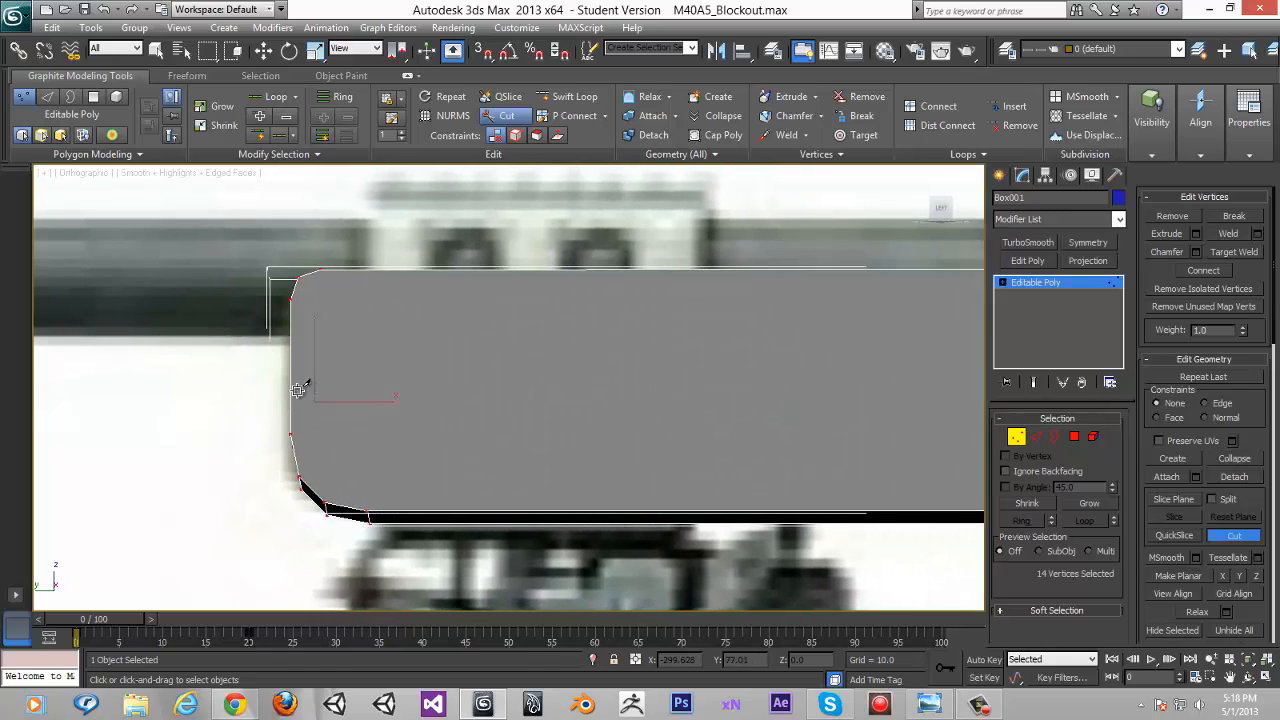
{"action": "left_click", "coordinate": [300, 278]}
{"action": "left_click", "coordinate": [300, 478]}
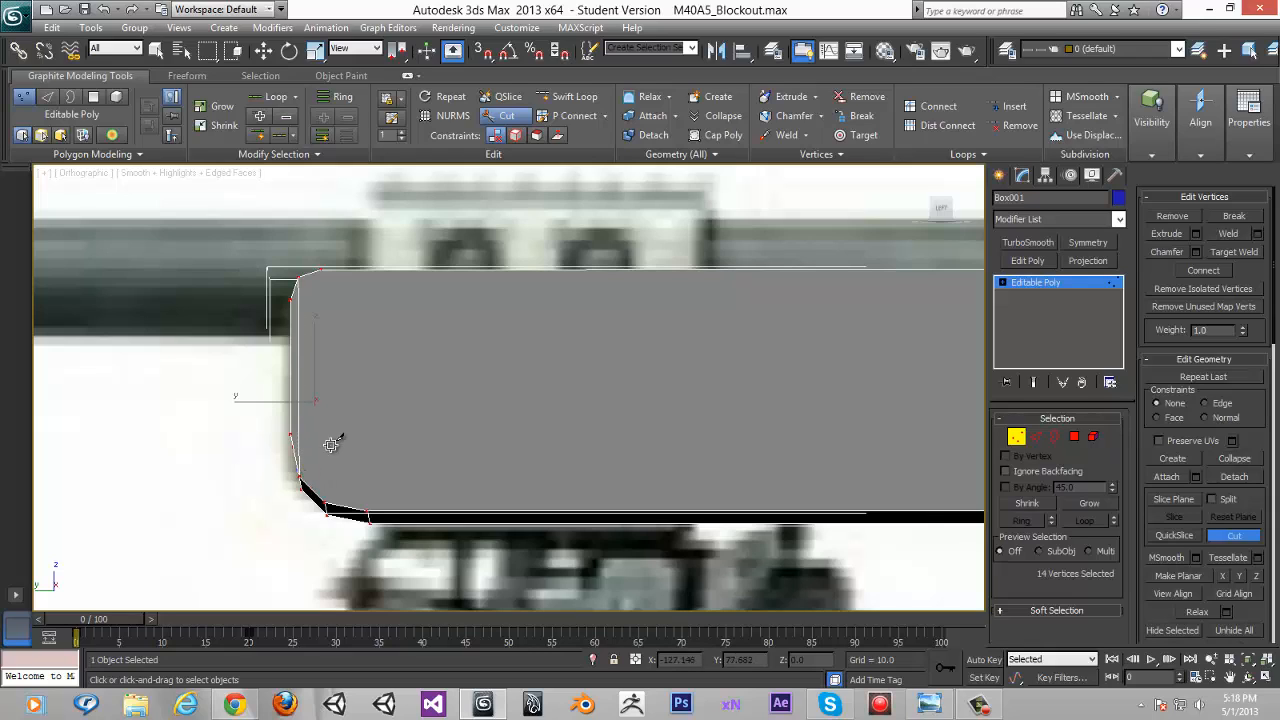
{"action": "left_click", "coordinate": [325, 500]}
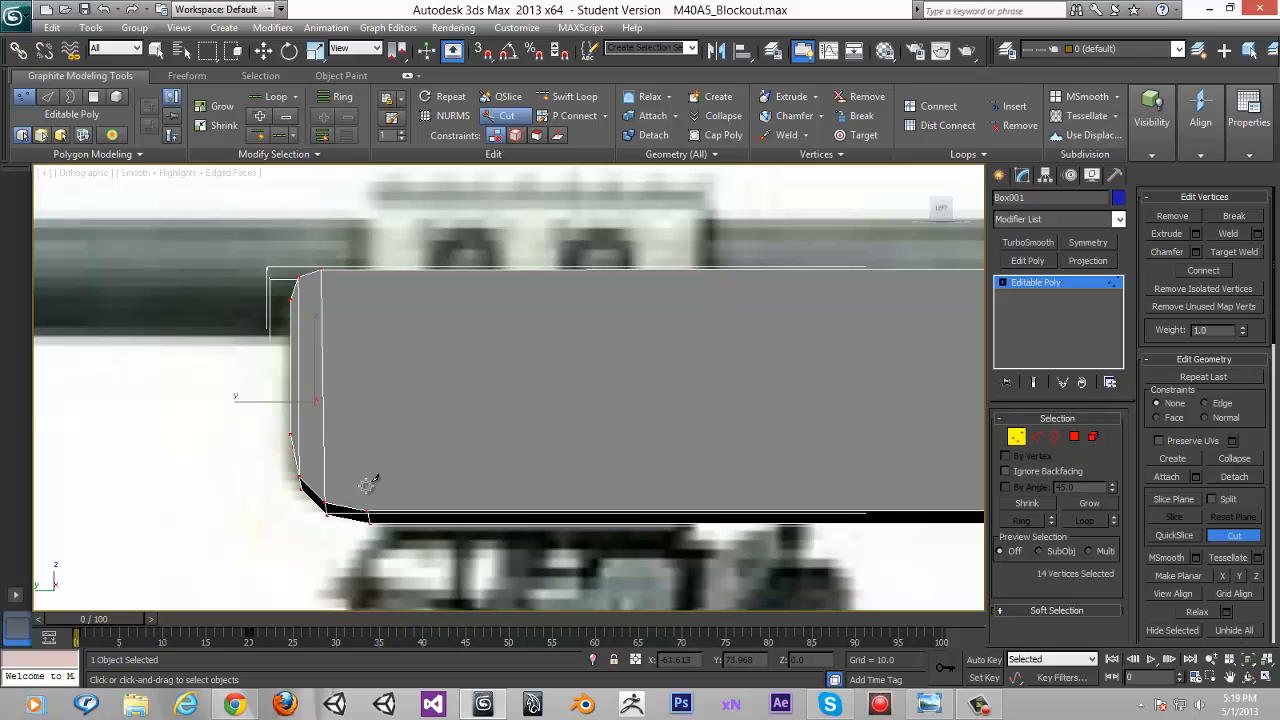
{"action": "right_click", "coordinate": [390, 435]}
Insert an edge across the box's top face just behind the muzzle-end chamfer with Swift Loop
{"action": "middle_click_drag", "start_coordinate": [414, 290], "coordinate": [420, 280], "text": "alt"}
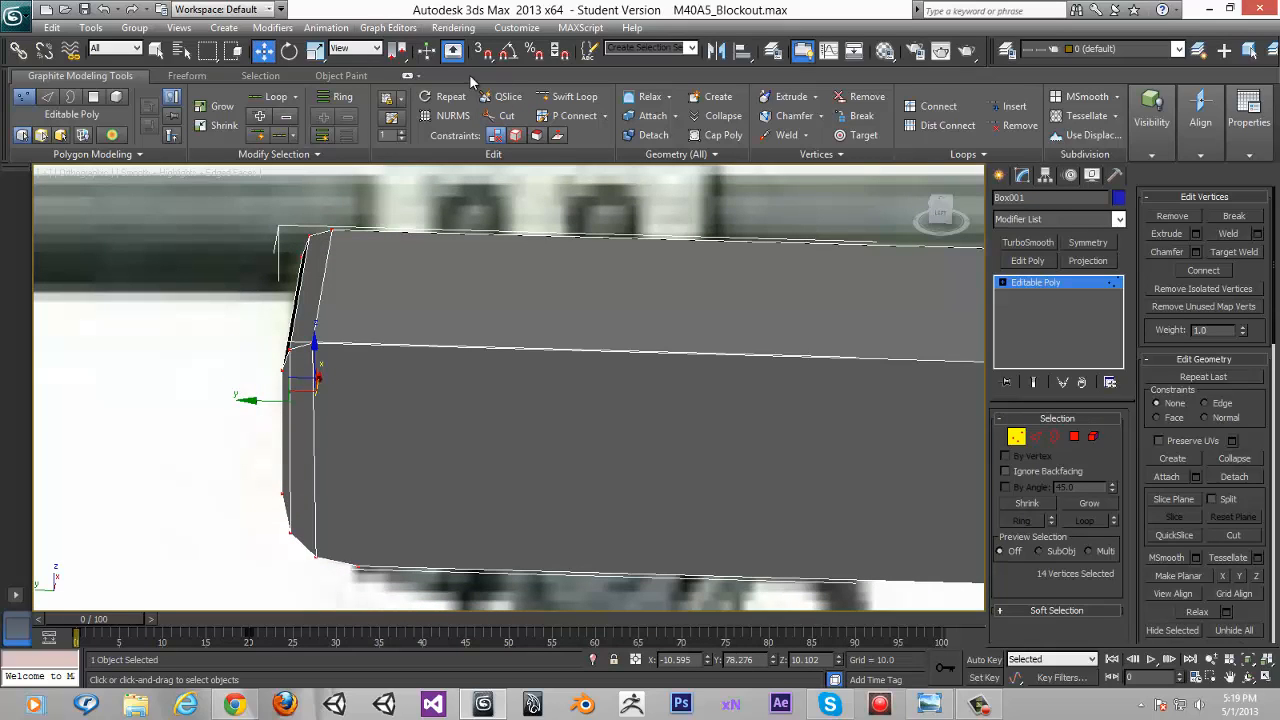
{"action": "left_click", "coordinate": [555, 96]}
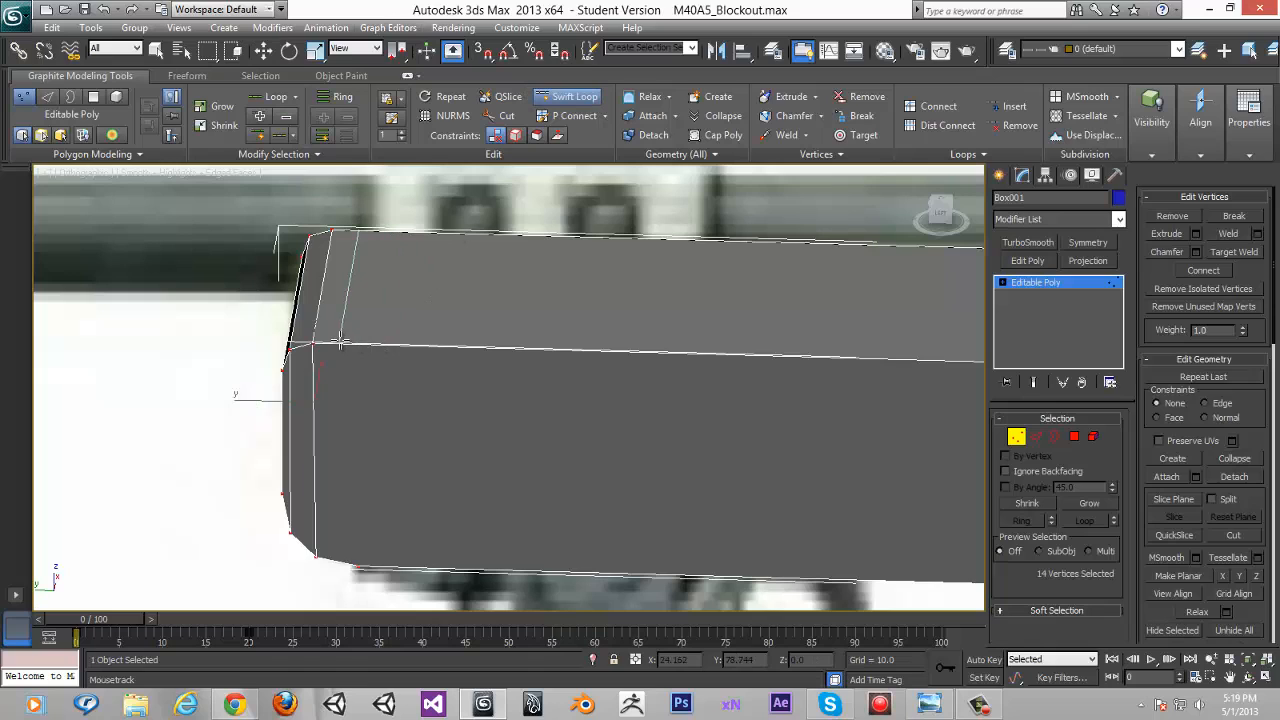
{"action": "left_click", "coordinate": [340, 342]}
{"action": "right_click", "coordinate": [394, 337]}
{"action": "middle_click_drag", "start_coordinate": [394, 337], "coordinate": [400, 294], "text": "alt"}
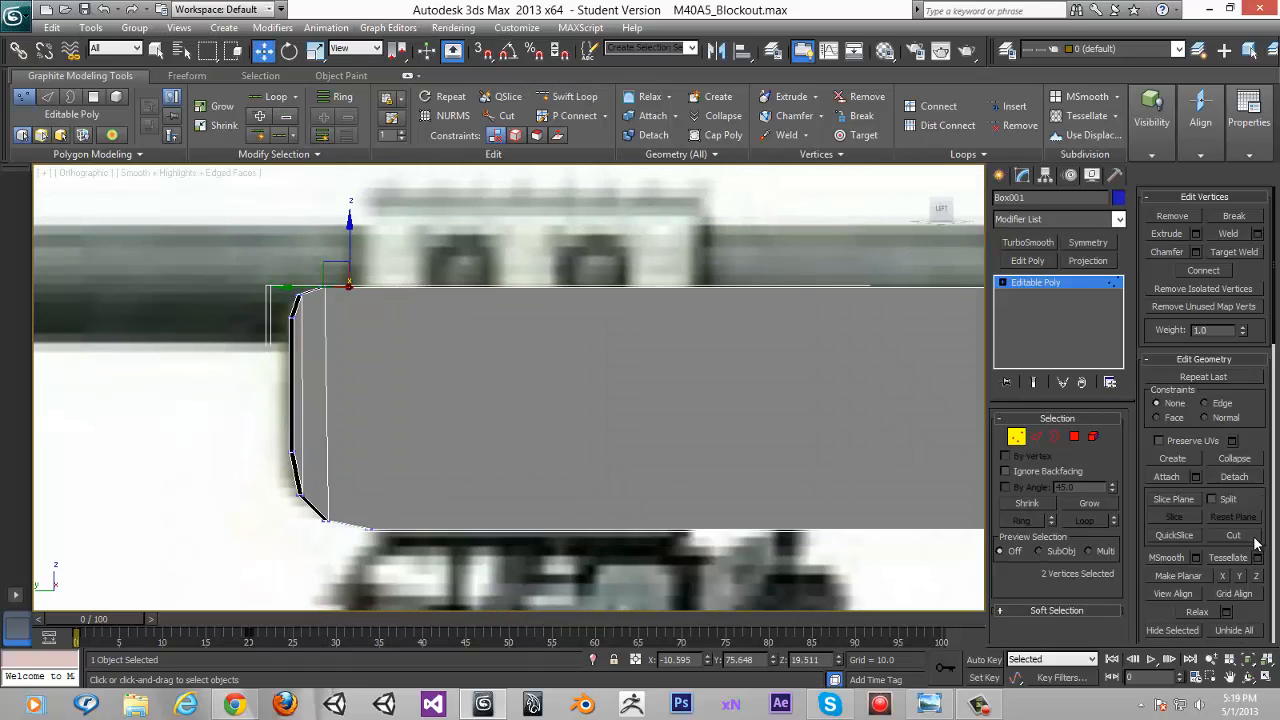
Cut an edge down the box's side from the new top vertex to the rear vertex of the bottom chamfer
{"action": "left_click", "coordinate": [1252, 538]}
{"action": "middle_click_drag", "start_coordinate": [443, 354], "coordinate": [372, 282], "text": "alt"}
{"action": "left_click", "coordinate": [367, 276]}
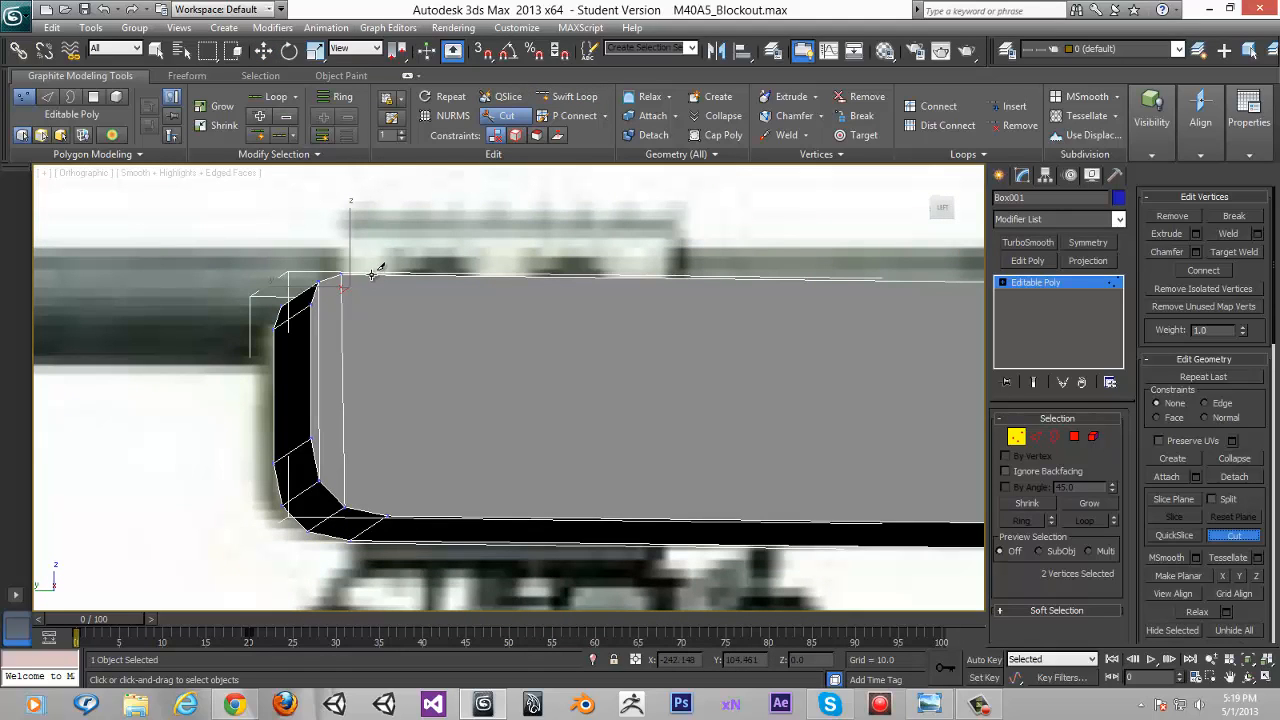
{"action": "left_click", "coordinate": [387, 515]}
{"action": "right_click", "coordinate": [467, 393]}
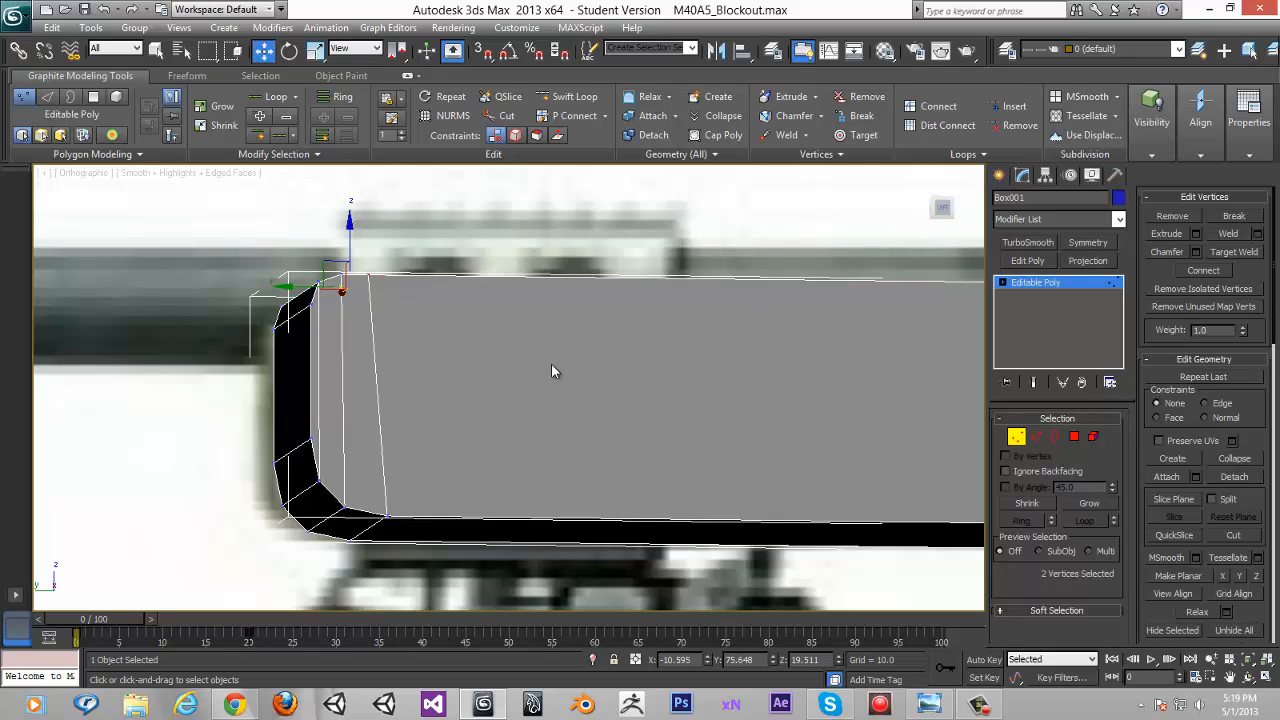
Move the new edge's top vertices and the upper chamfer's vertices slightly rearward to line up vertically with the bottom chamfer's vertices
{"action": "key", "text": "l"}
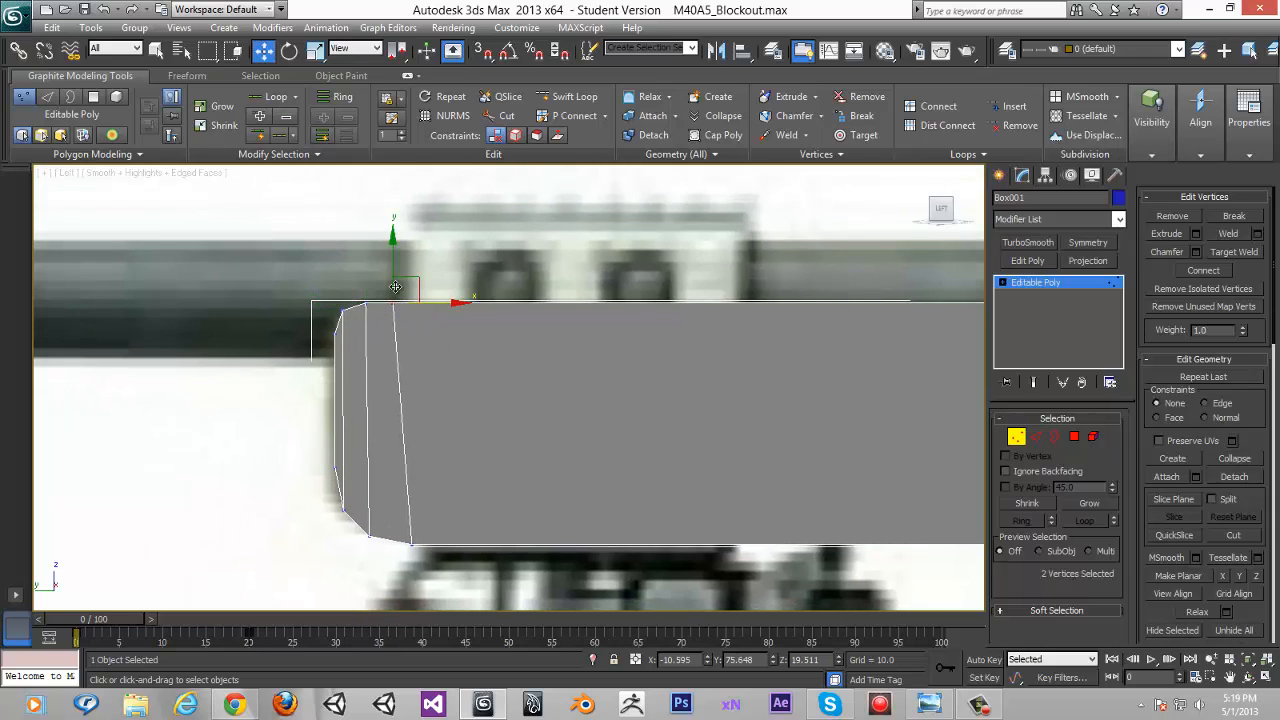
{"action": "left_click_drag", "start_coordinate": [439, 300], "coordinate": [466, 300]}
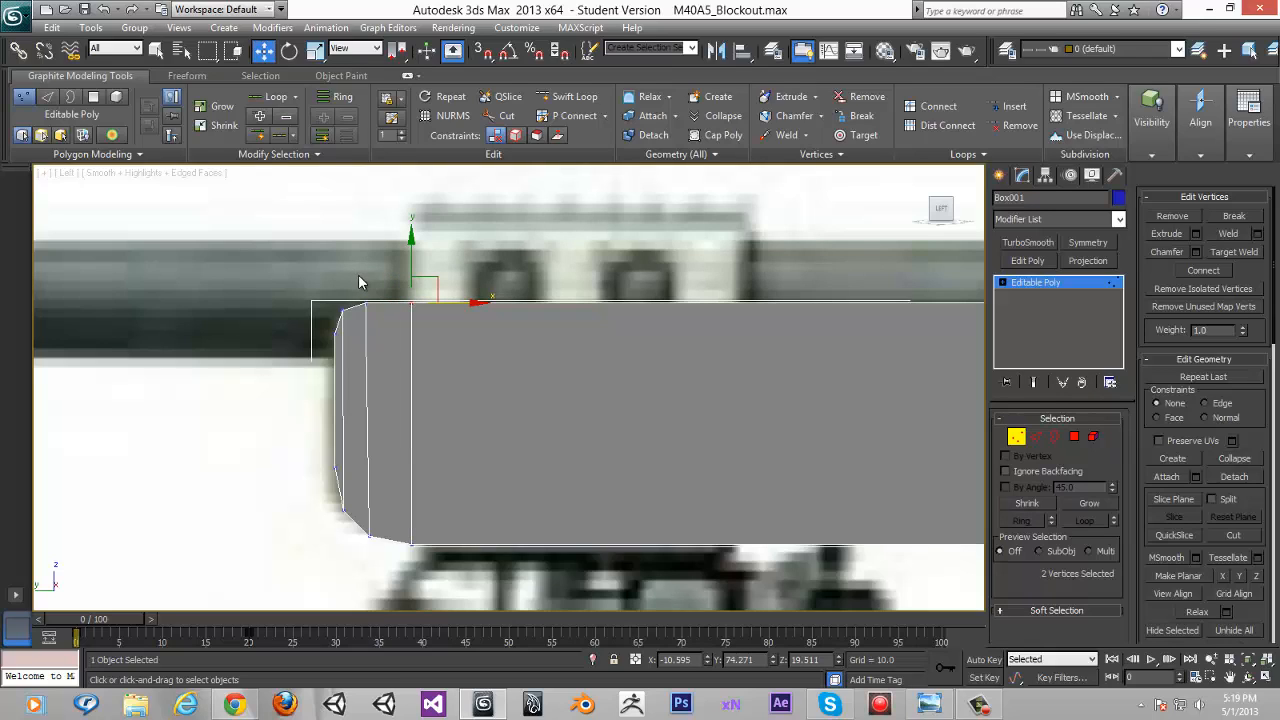
{"action": "left_click_drag", "start_coordinate": [358, 274], "coordinate": [397, 307]}
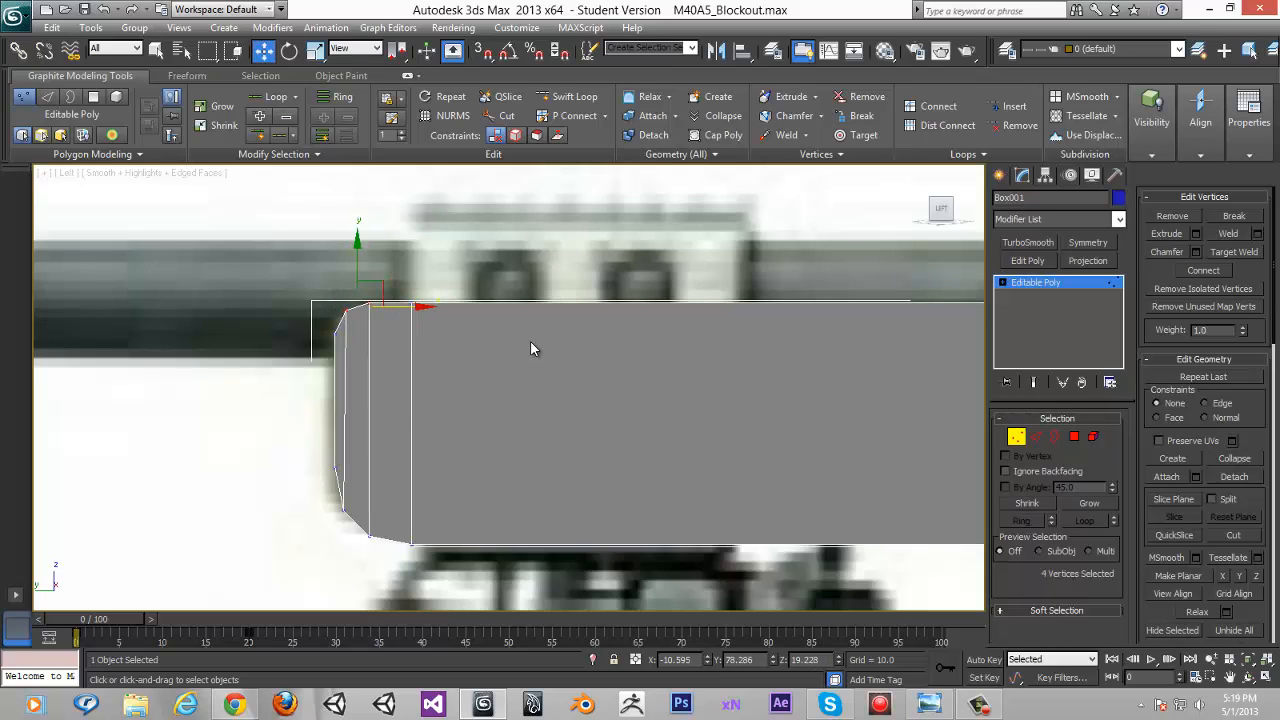
{"action": "middle_click_drag", "start_coordinate": [531, 346], "coordinate": [431, 331]}
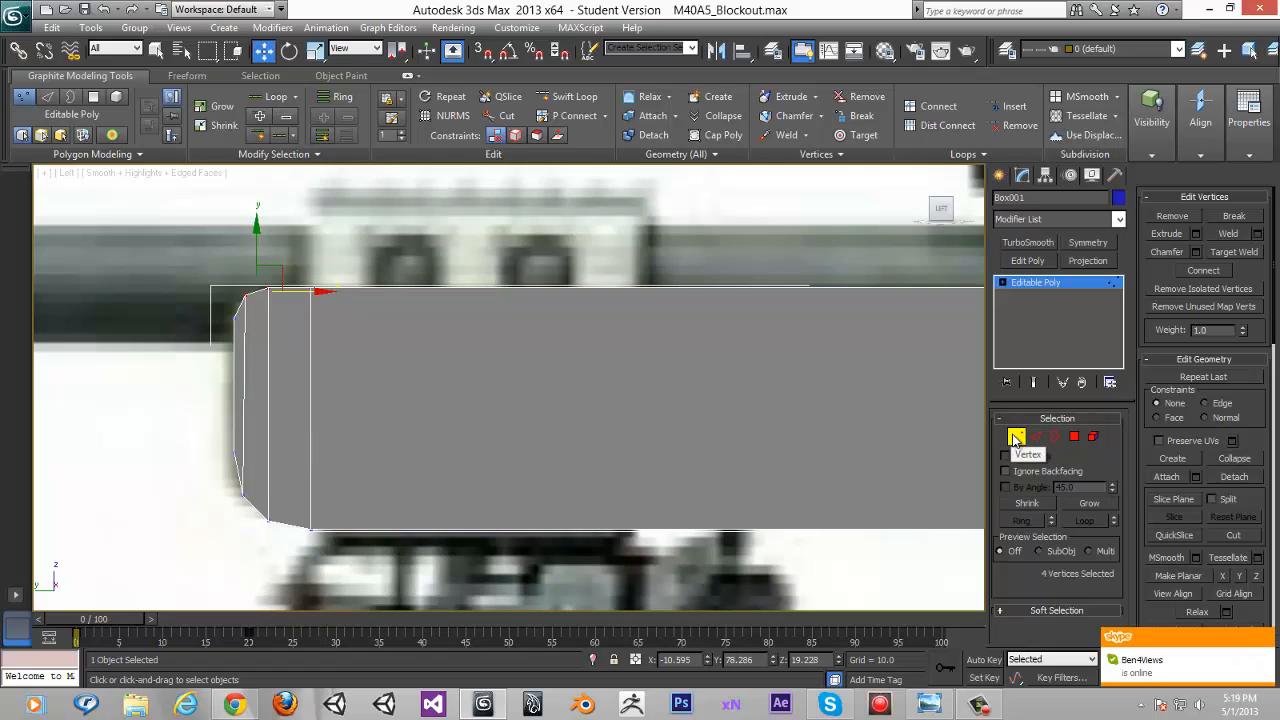
{"action": "left_click", "coordinate": [1016, 438]}
{"action": "middle_click_drag", "start_coordinate": [230, 296], "coordinate": [268, 300]}
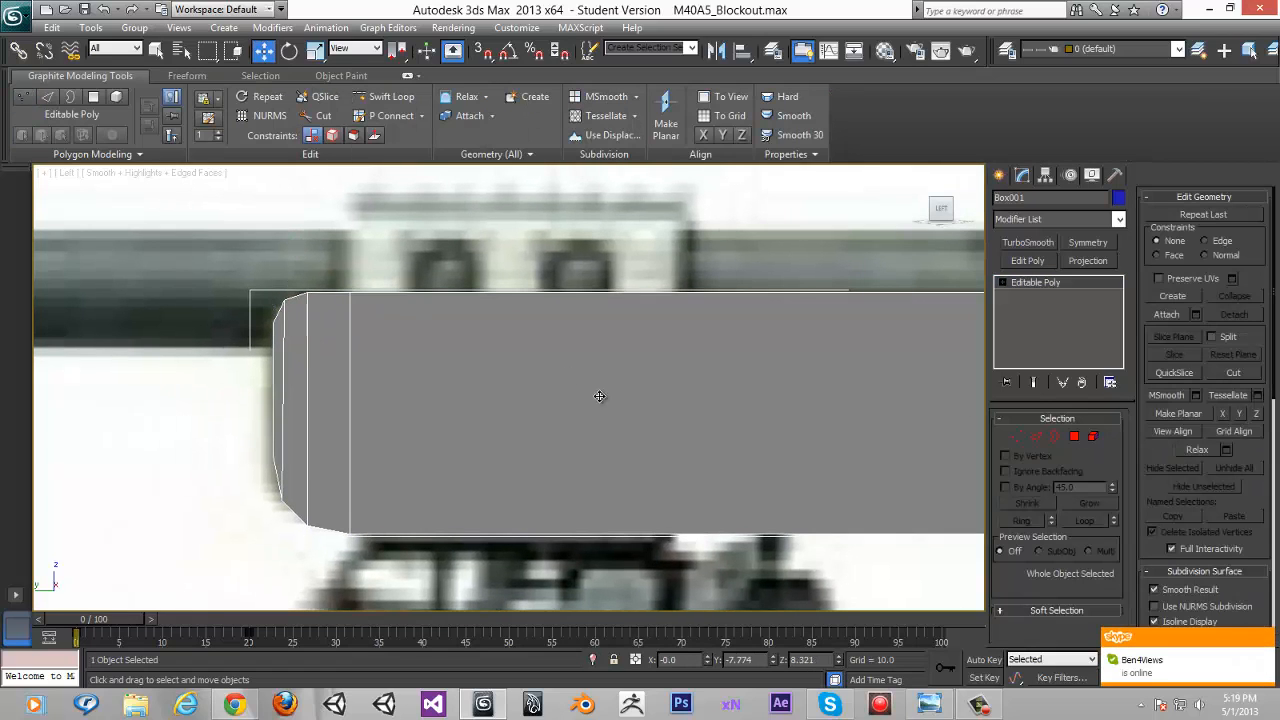
Set the timeline to frame 13 for a see-through box and insert an edge loop where the stock's rear slope begins
{"action": "middle_click_drag", "start_coordinate": [599, 396], "coordinate": [480, 334]}
{"action": "scroll", "coordinate": [480, 334], "scroll_direction": "down", "scroll_amount": 2}
{"action": "middle_click_drag", "start_coordinate": [234, 371], "coordinate": [610, 434]}
{"action": "left_click_drag", "start_coordinate": [117, 619], "coordinate": [220, 617]}
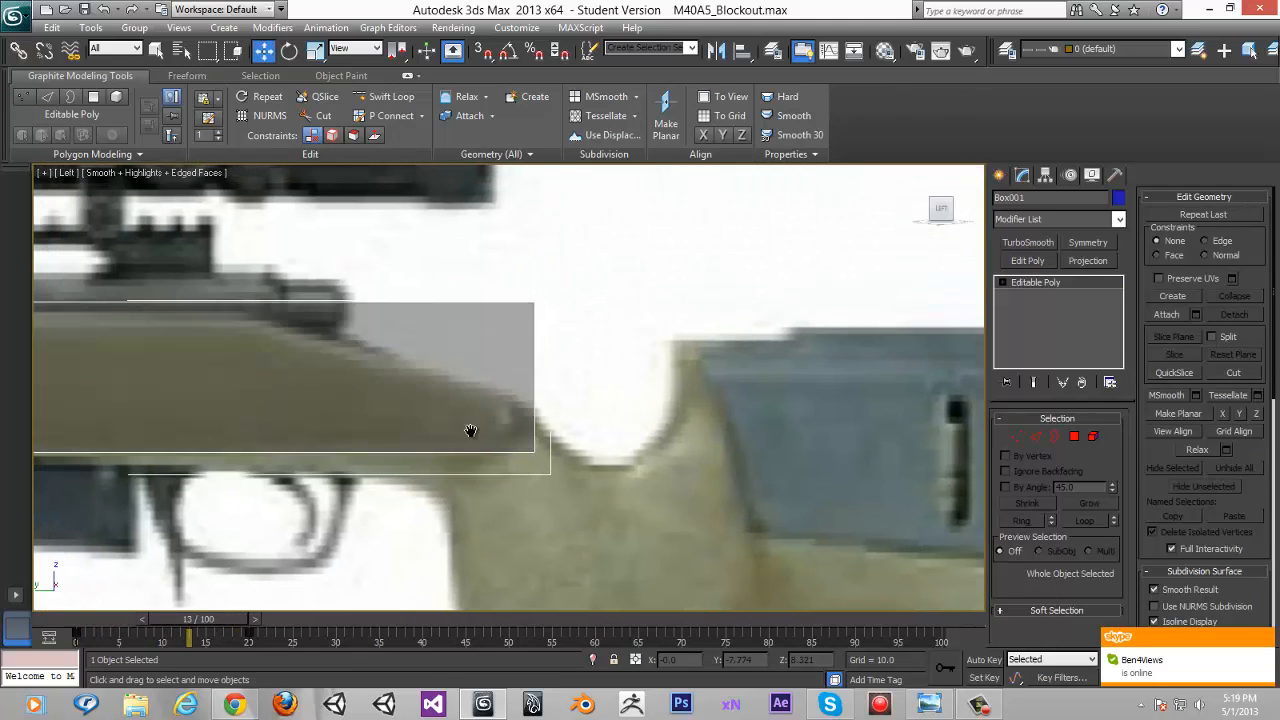
{"action": "left_click", "coordinate": [1016, 436]}
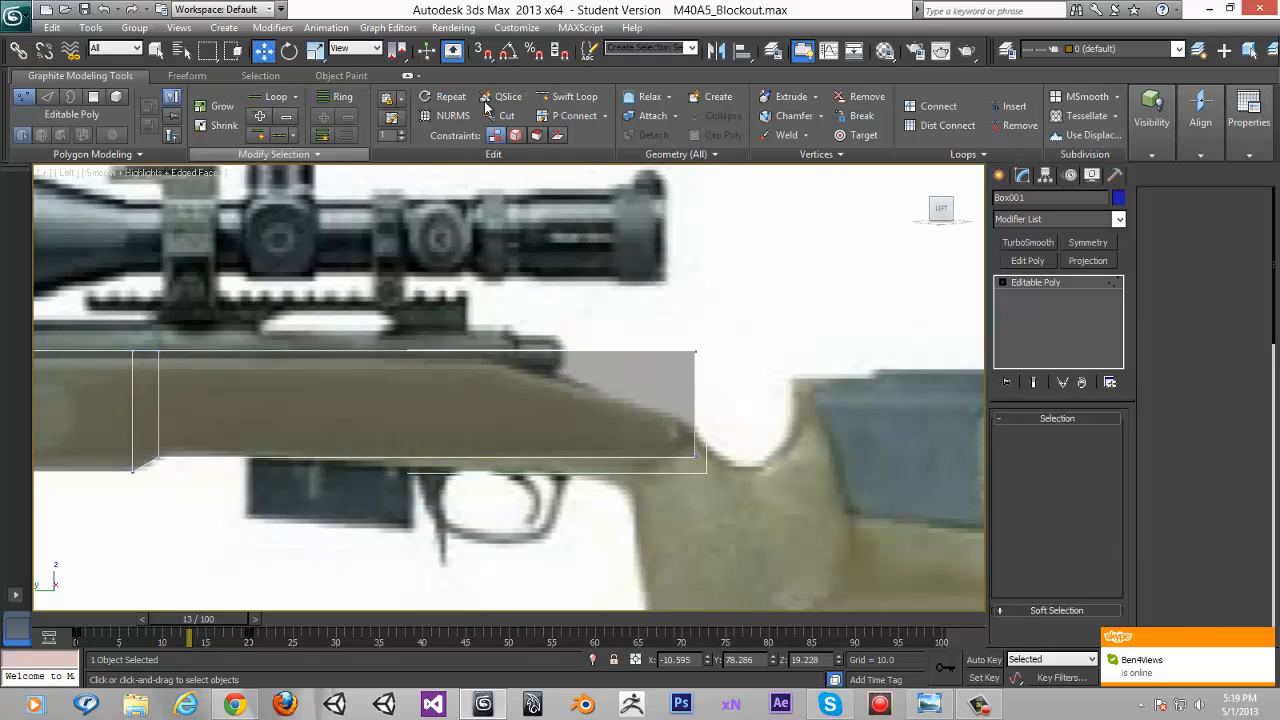
{"action": "left_click", "coordinate": [592, 103]}
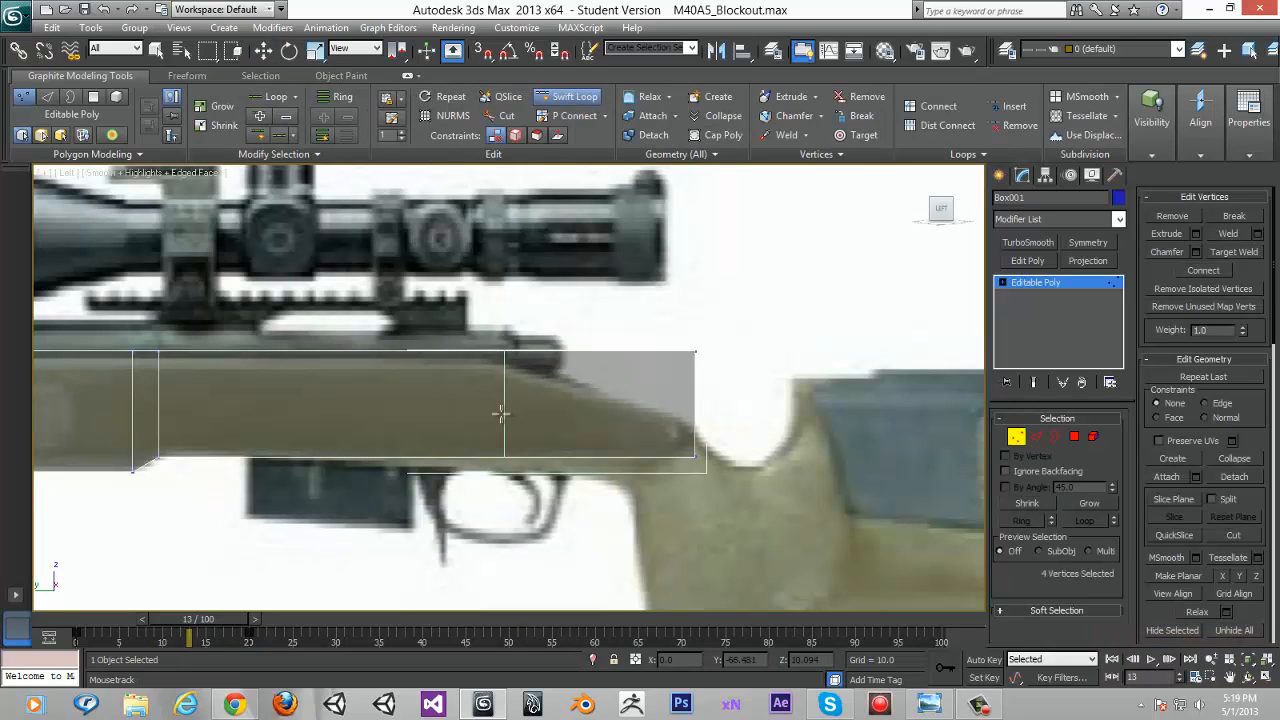
{"action": "left_click", "coordinate": [501, 414]}
{"action": "right_click", "coordinate": [620, 385]}
{"action": "right_click", "coordinate": [690, 350]}
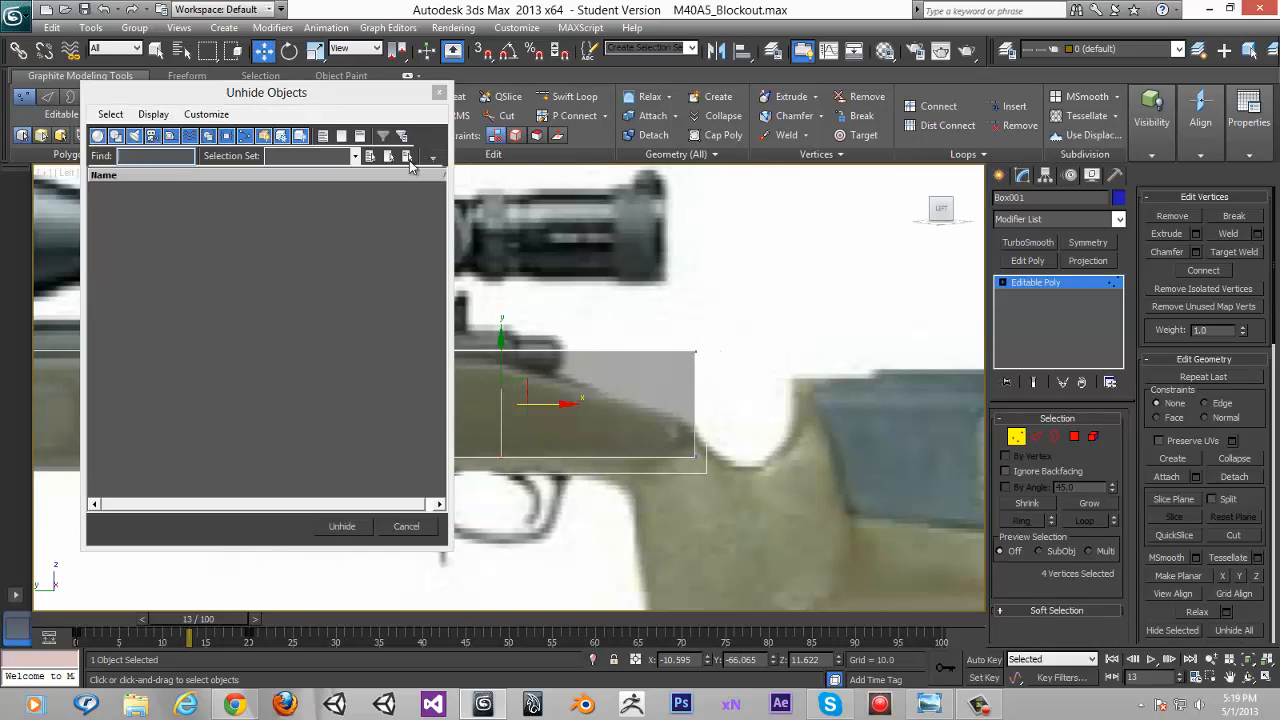
{"action": "left_click", "coordinate": [438, 93]}
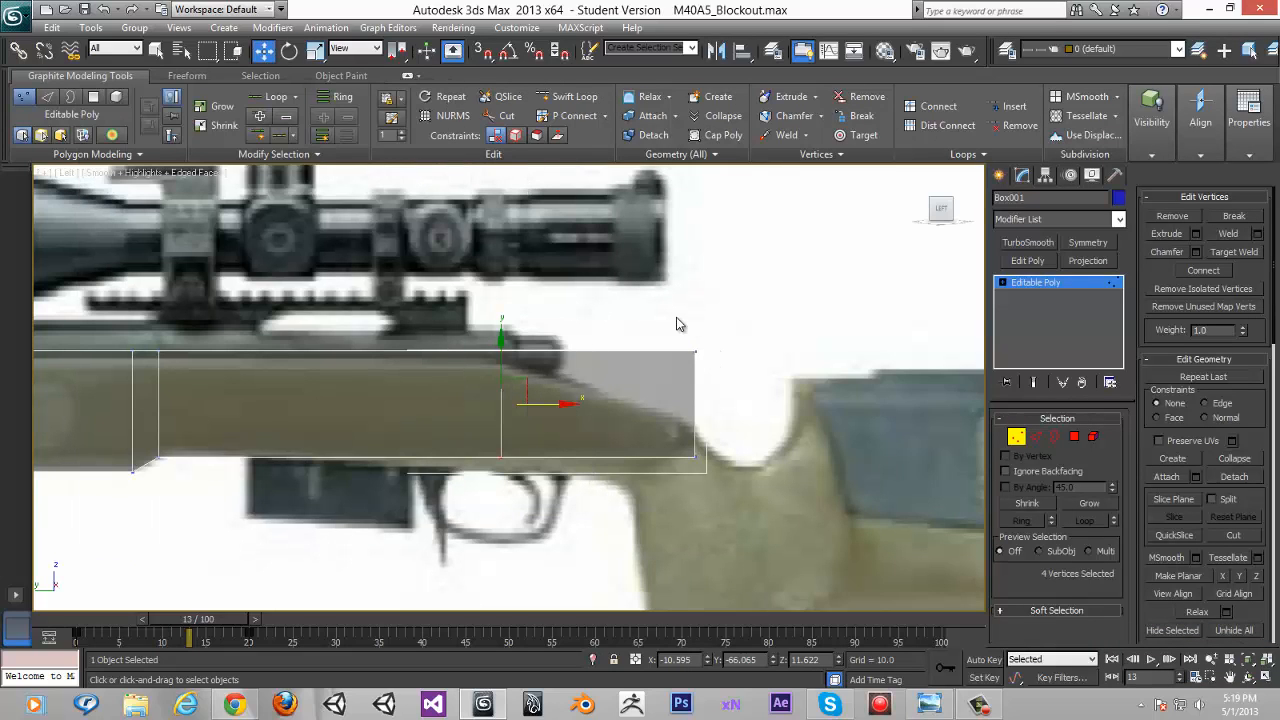
Lower the box's top rear vertices to follow the stock's slope, and shift the four rear-end vertices slightly toward the muzzle
{"action": "mouse_move", "coordinate": [723, 360]}
{"action": "left_mouse_down"}
{"action": "mouse_move", "coordinate": [680, 335]}
{"action": "mouse_move", "coordinate": [703, 371]}
{"action": "left_mouse_up"}
{"action": "left_click_drag", "start_coordinate": [716, 490], "coordinate": [716, 490]}
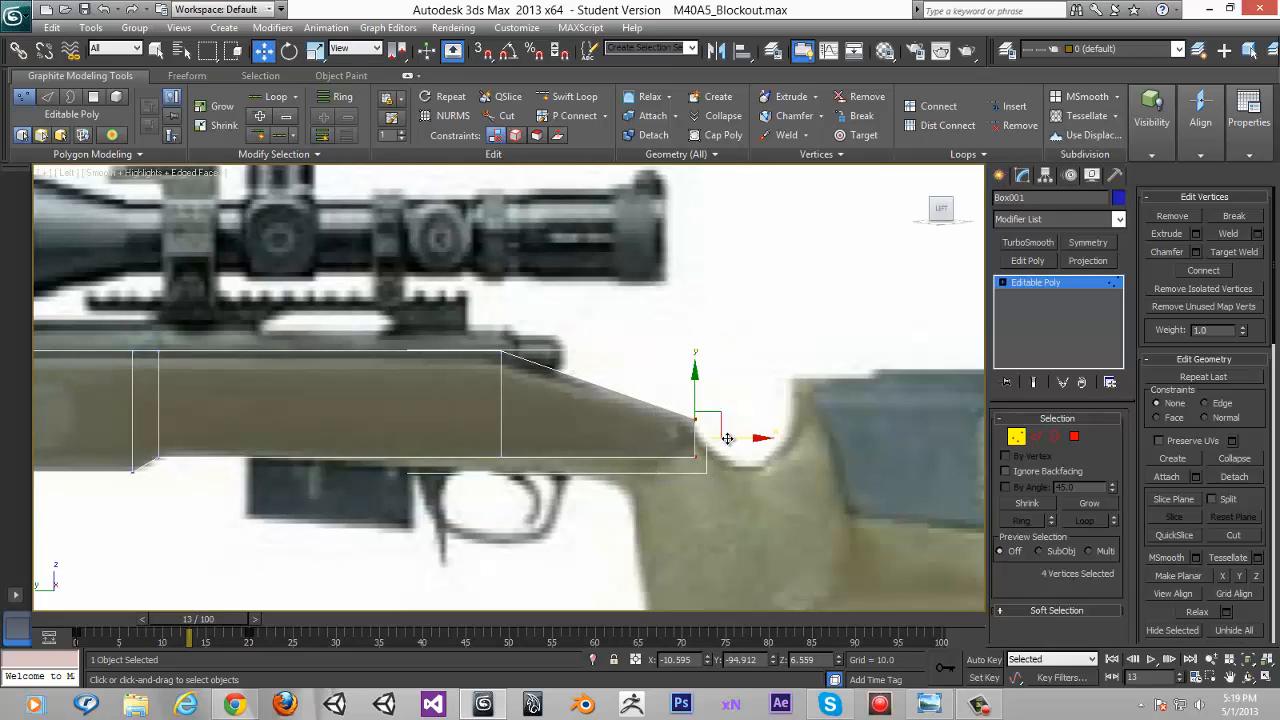
{"action": "left_click_drag", "start_coordinate": [729, 440], "coordinate": [717, 434]}
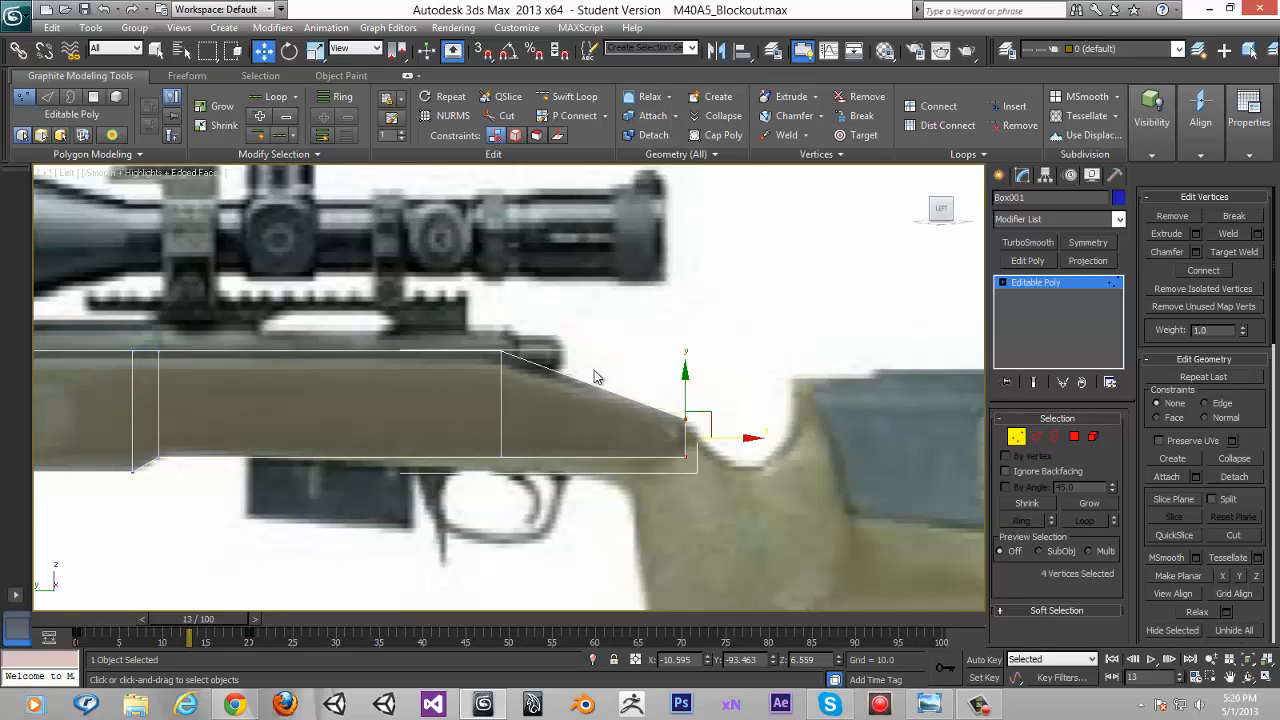
Lower the 14 vertices along the stock's top edge by about 0.67 units to match the reference
{"action": "middle_click_drag", "start_coordinate": [400, 349], "coordinate": [650, 367]}
{"action": "scroll", "coordinate": [526, 362], "scroll_direction": "down", "scroll_amount": 2}
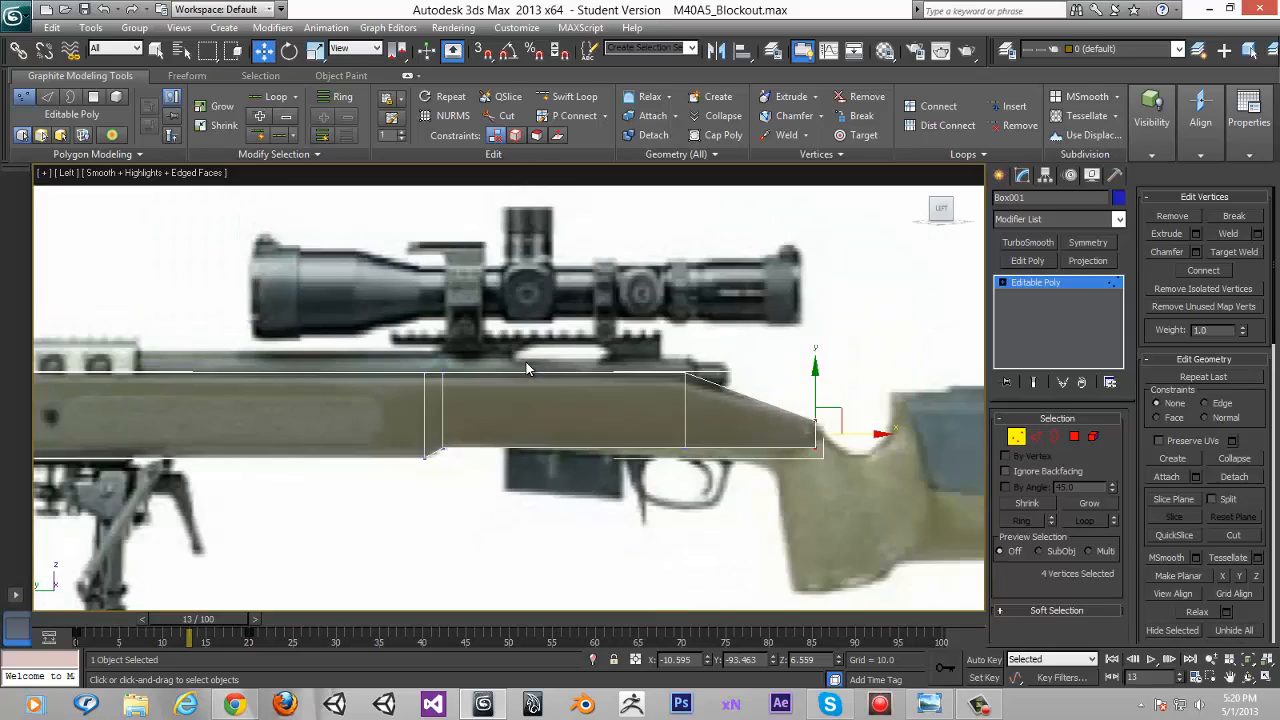
{"action": "middle_click_drag", "start_coordinate": [526, 362], "coordinate": [666, 374]}
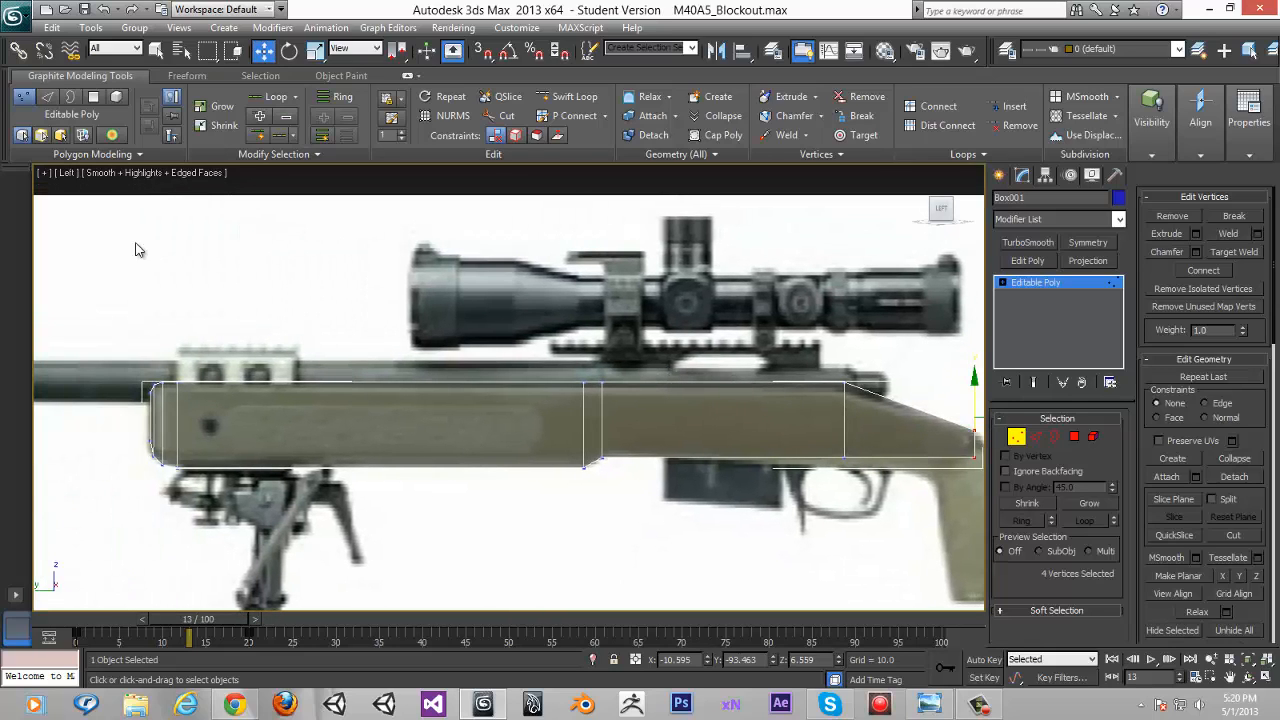
{"action": "left_click_drag", "start_coordinate": [70, 277], "coordinate": [840, 395]}
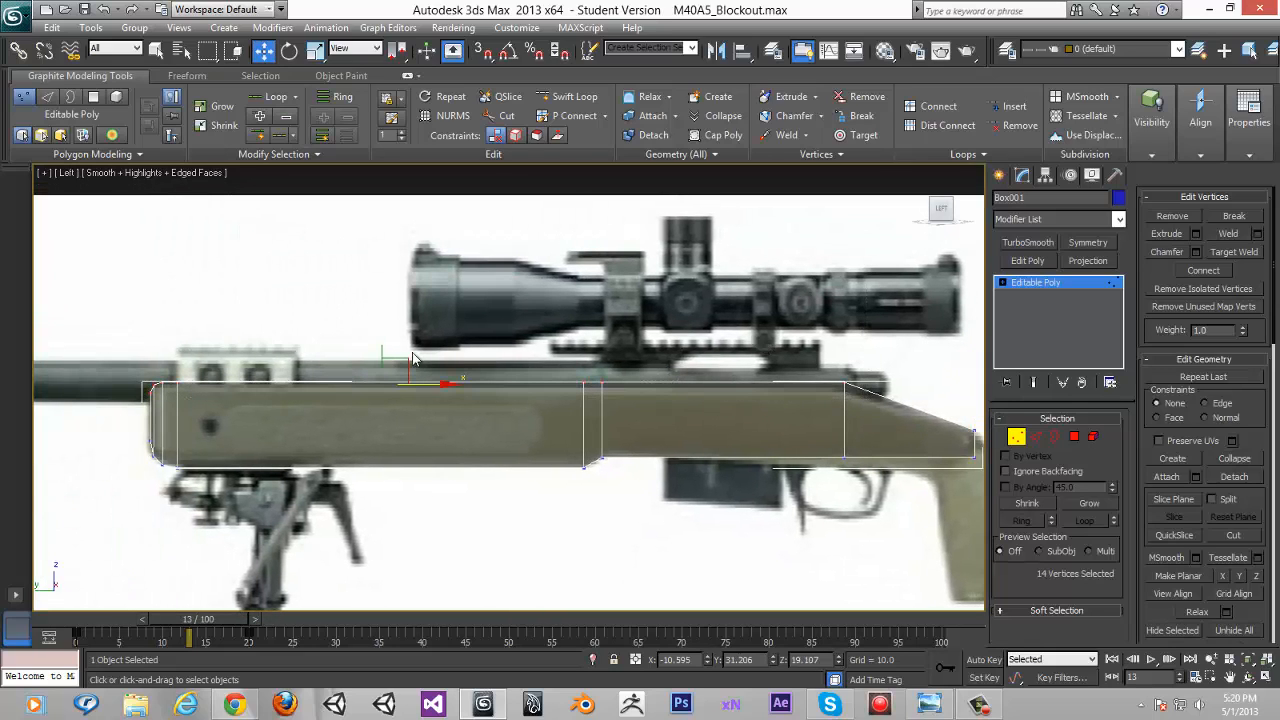
{"action": "left_click_drag", "start_coordinate": [384, 343], "coordinate": [384, 346]}
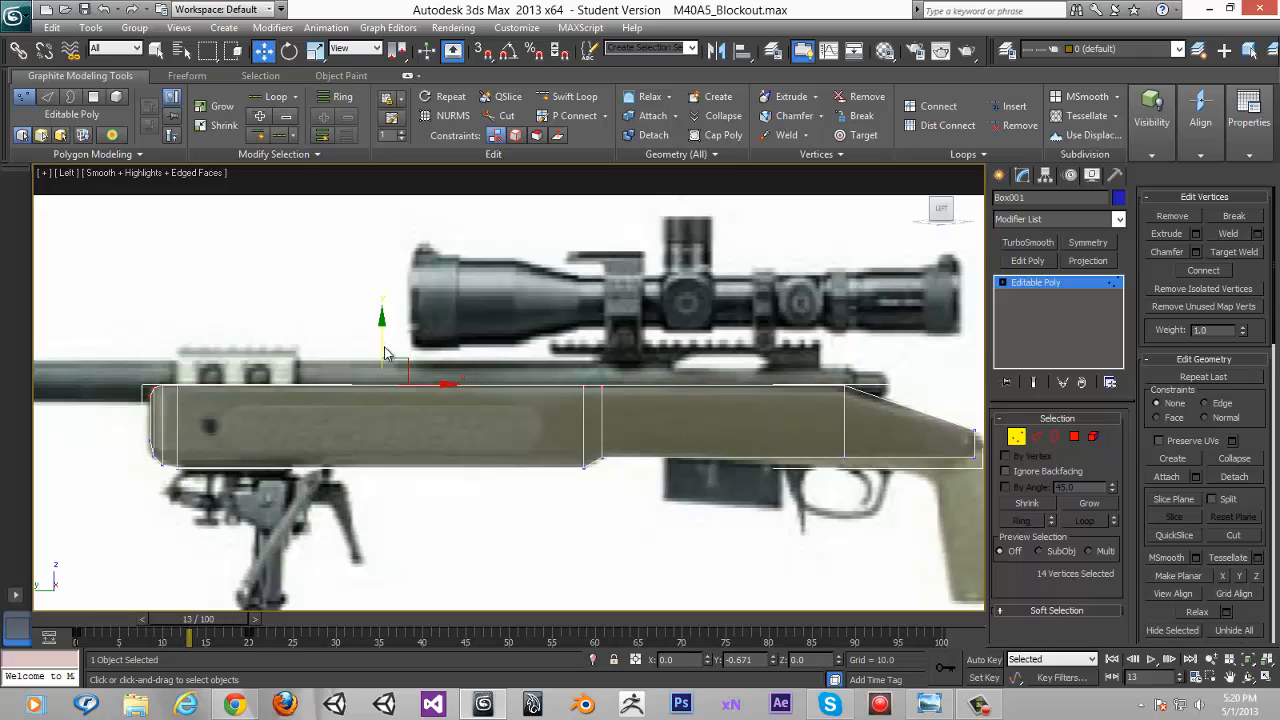
Chamfer the upper and lower rear edges of the box with 2 segments to round off the stock's rear end
{"action": "middle_click_drag", "start_coordinate": [358, 370], "coordinate": [56, 355]}
{"action": "scroll", "coordinate": [612, 423], "scroll_direction": "up", "scroll_amount": 4}
{"action": "middle_click_drag", "start_coordinate": [782, 420], "coordinate": [597, 395]}
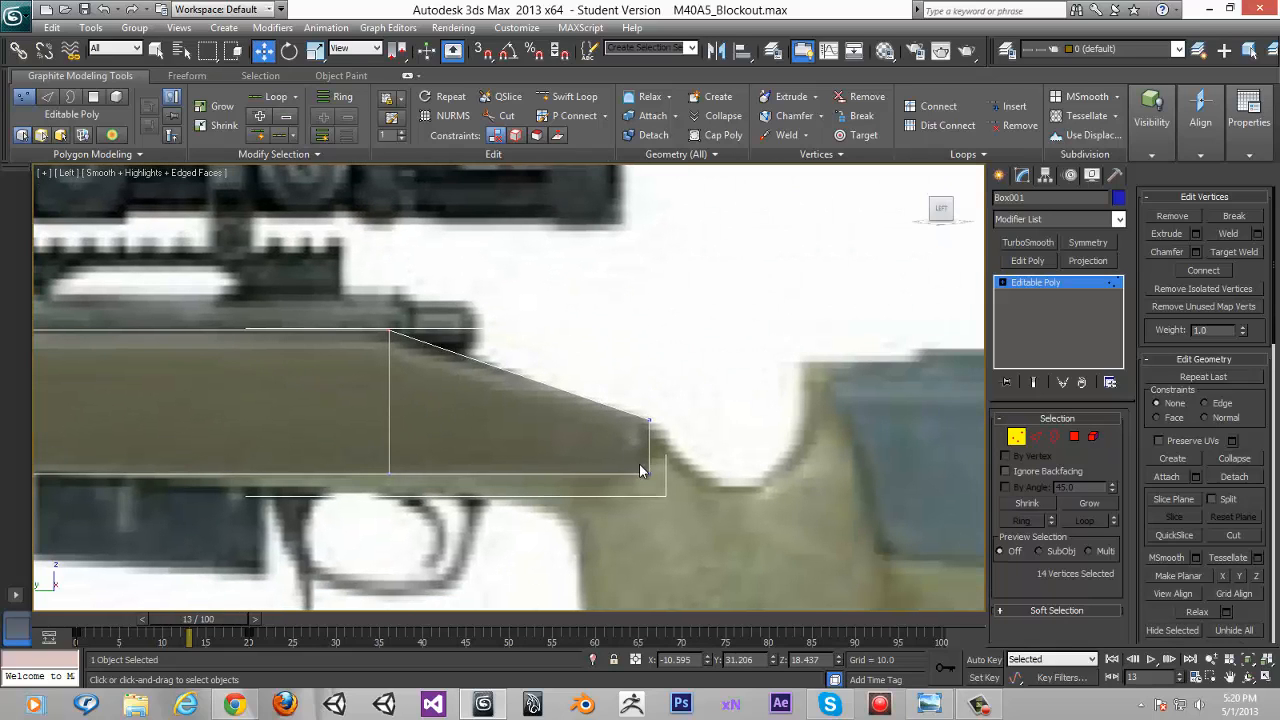
{"action": "left_click_drag", "start_coordinate": [697, 496], "coordinate": [632, 455]}
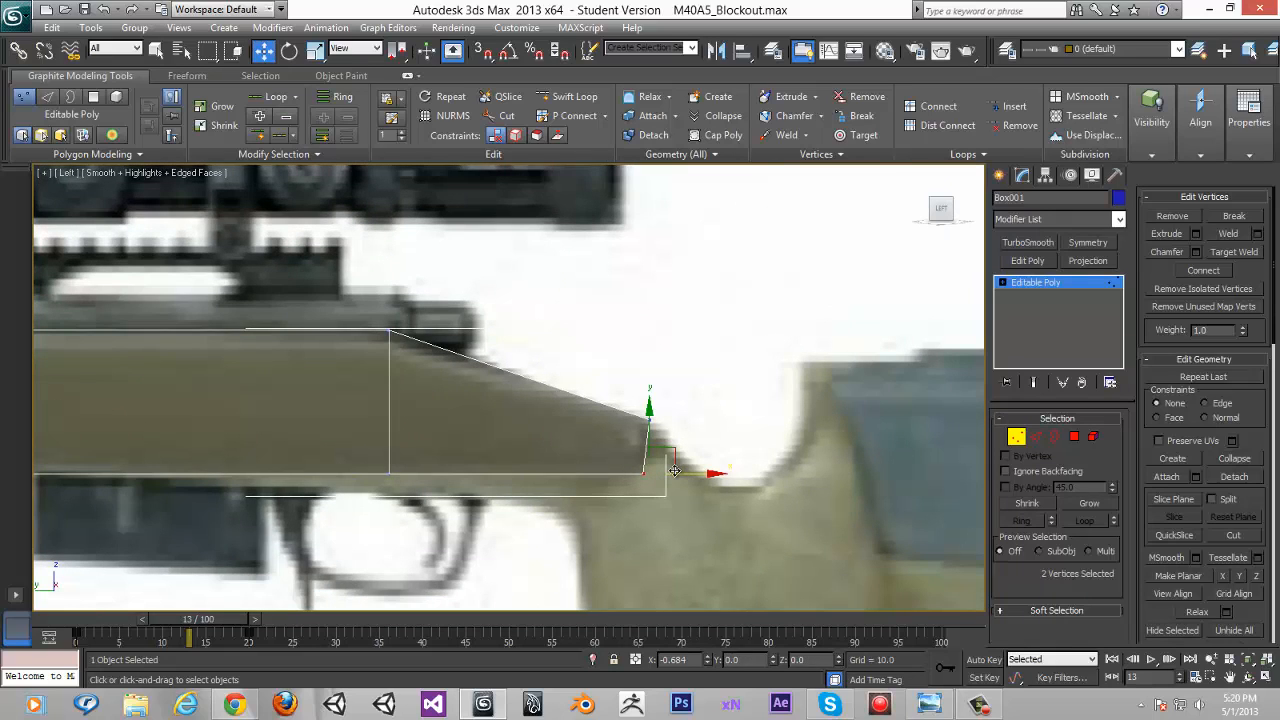
{"action": "left_click", "coordinate": [1033, 437]}
{"action": "left_click_drag", "start_coordinate": [602, 344], "coordinate": [786, 605]}
{"action": "left_click_drag", "start_coordinate": [546, 311], "coordinate": [612, 468], "text": "alt"}
{"action": "left_click", "coordinate": [1194, 271]}
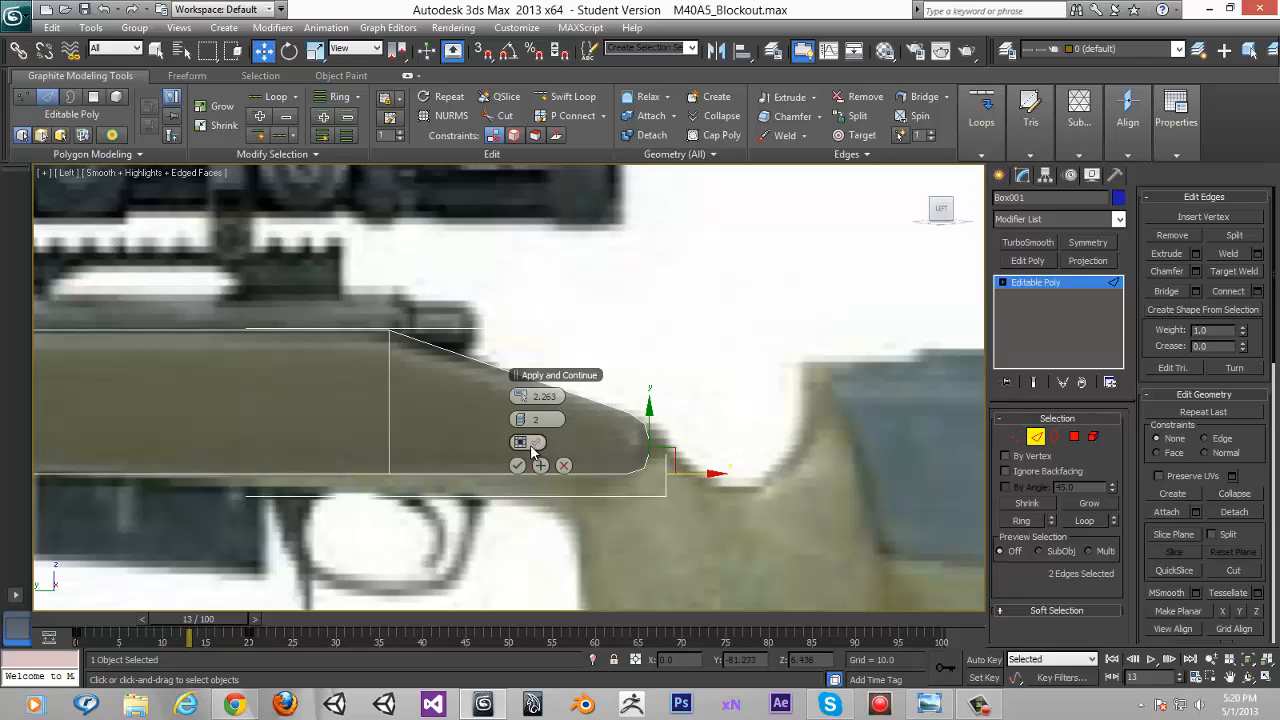
{"action": "left_click_drag", "start_coordinate": [527, 396], "coordinate": [525, 396]}
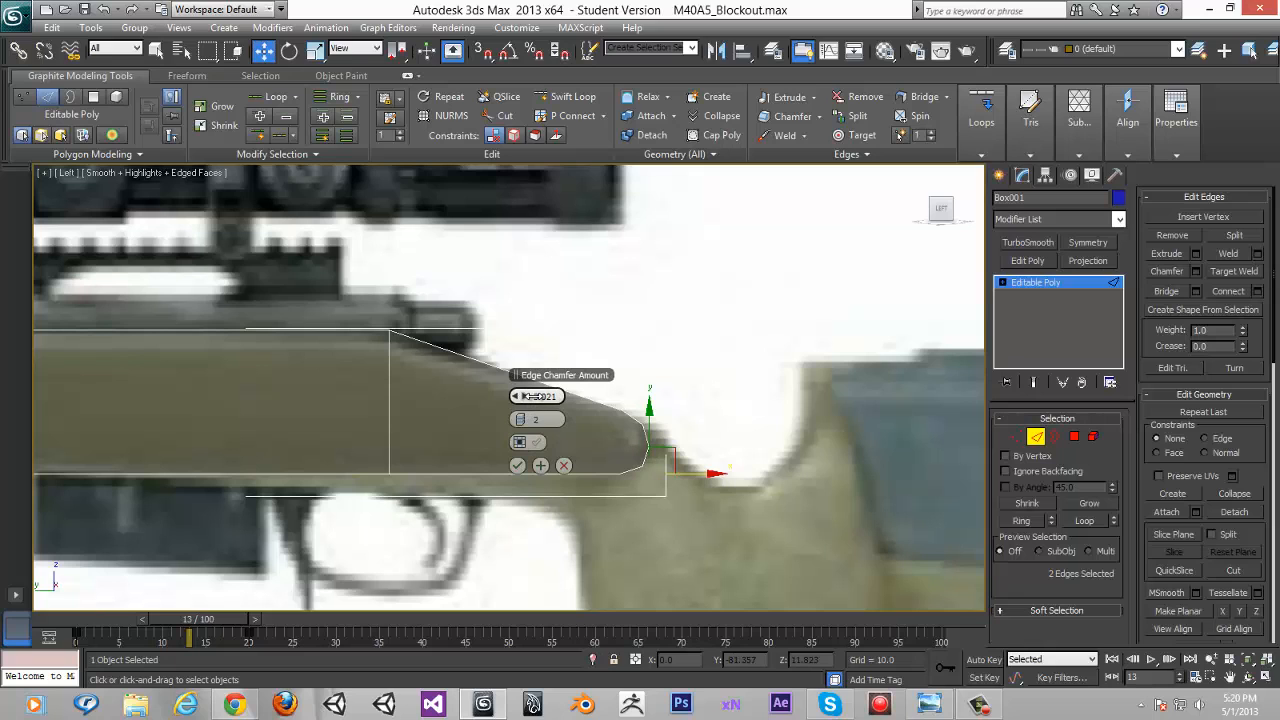
{"action": "left_click", "coordinate": [517, 465]}
Cut a vertical edge down the side between the first upper and lower vertices of the rear end's rounding
{"action": "left_click", "coordinate": [1016, 437]}
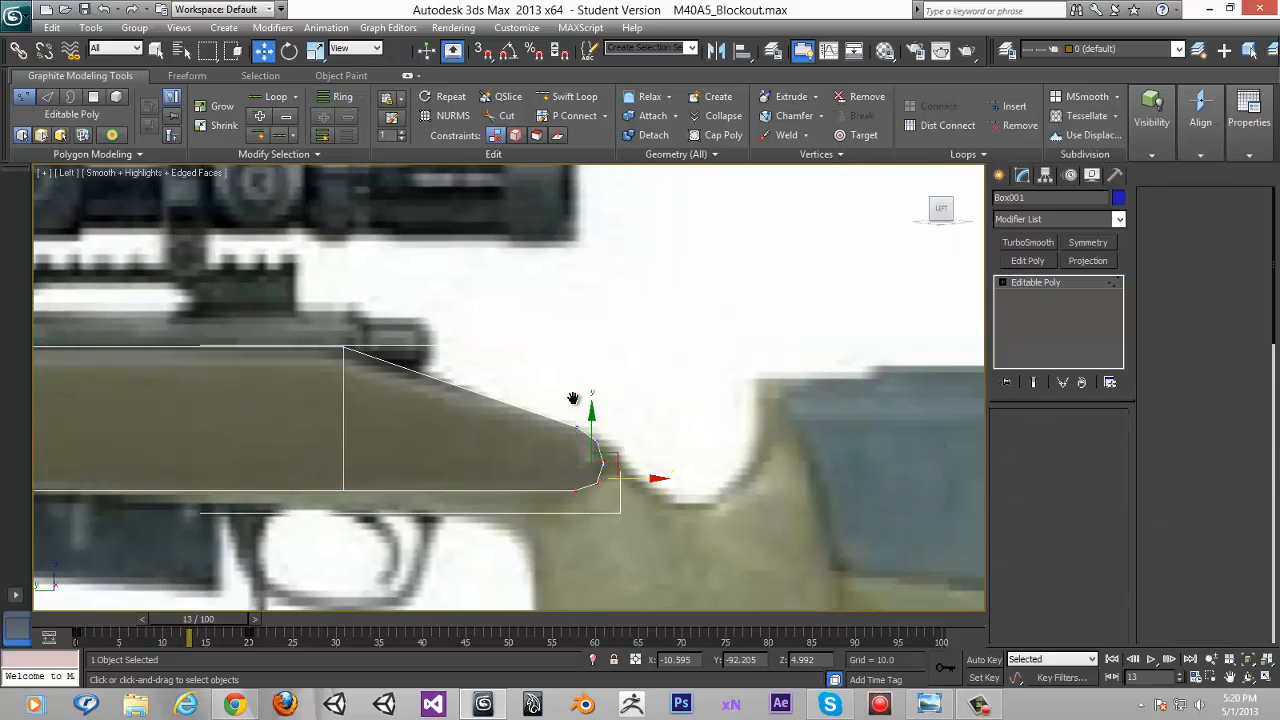
{"action": "scroll", "coordinate": [505, 500], "scroll_direction": "up", "scroll_amount": 5}
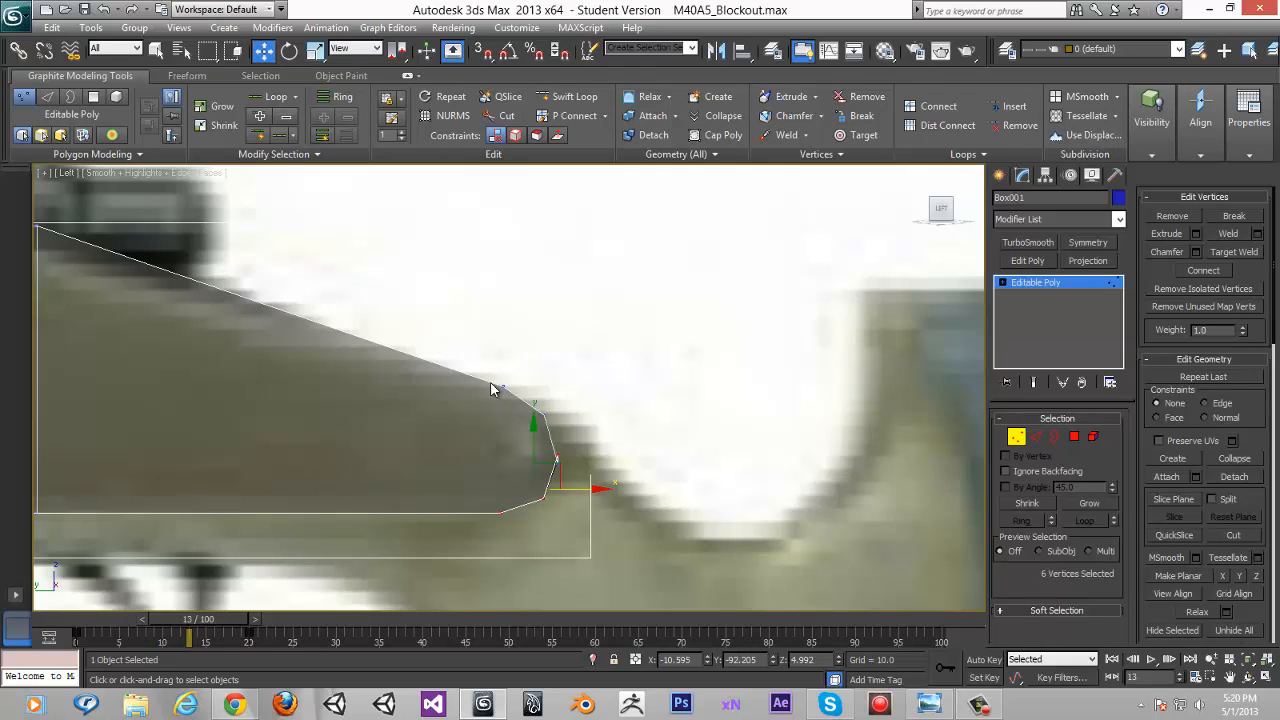
{"action": "middle_click_drag", "start_coordinate": [480, 343], "coordinate": [415, 350]}
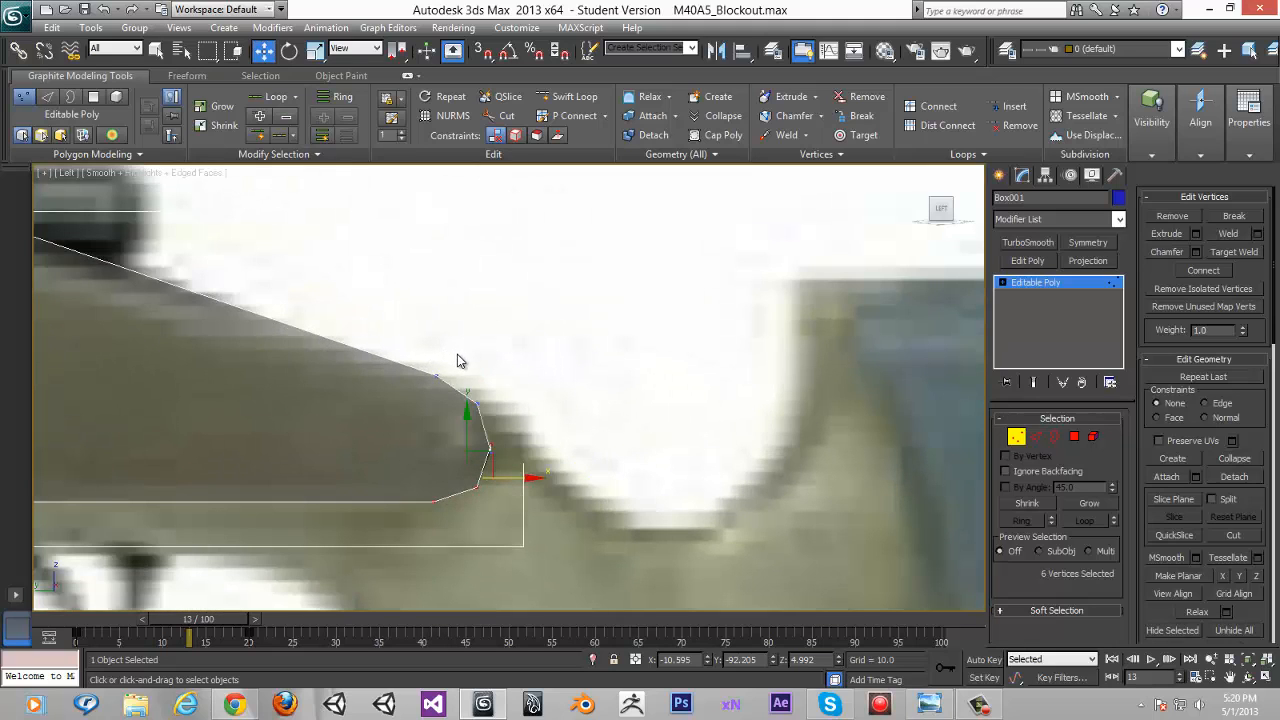
{"action": "scroll", "coordinate": [335, 392], "scroll_direction": "down", "scroll_amount": 10}
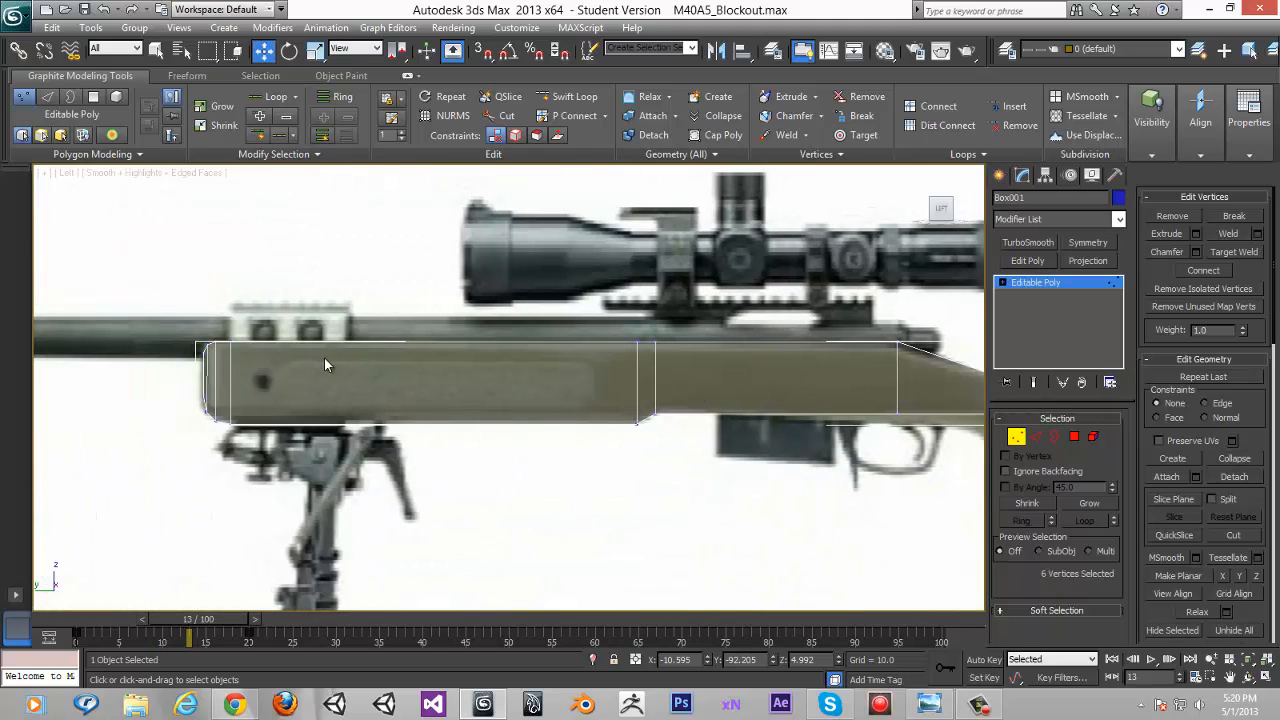
{"action": "scroll", "coordinate": [960, 362], "scroll_direction": "up", "scroll_amount": 4}
{"action": "scroll", "coordinate": [537, 363], "scroll_direction": "up", "scroll_amount": 4}
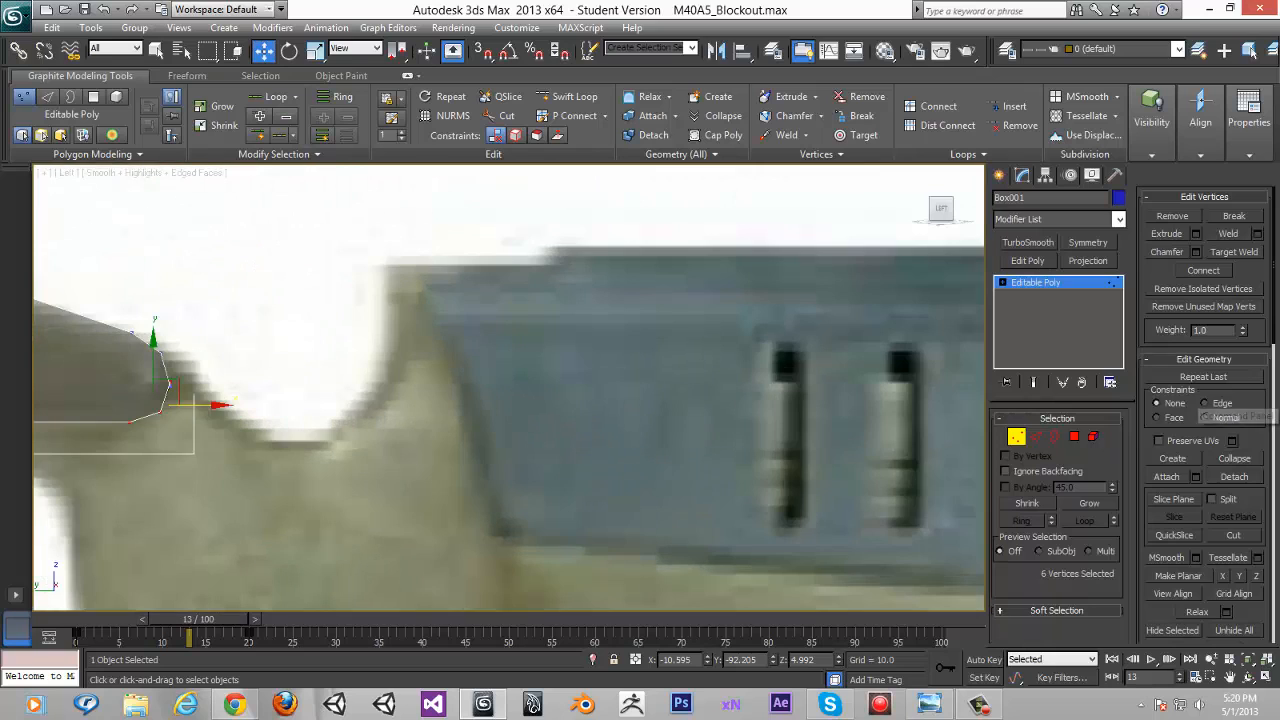
{"action": "scroll", "coordinate": [842, 399], "scroll_direction": "down", "scroll_amount": 3}
{"action": "scroll", "coordinate": [520, 372], "scroll_direction": "up", "scroll_amount": 4}
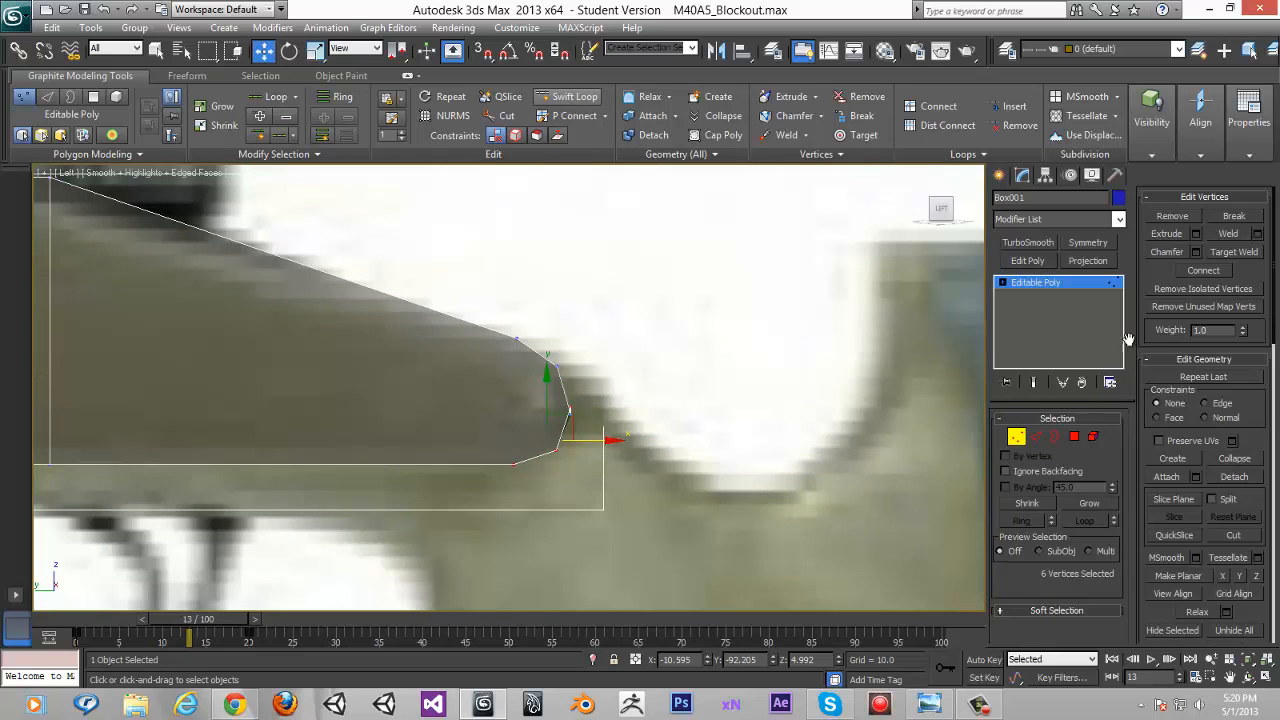
{"action": "left_click", "coordinate": [1241, 540]}
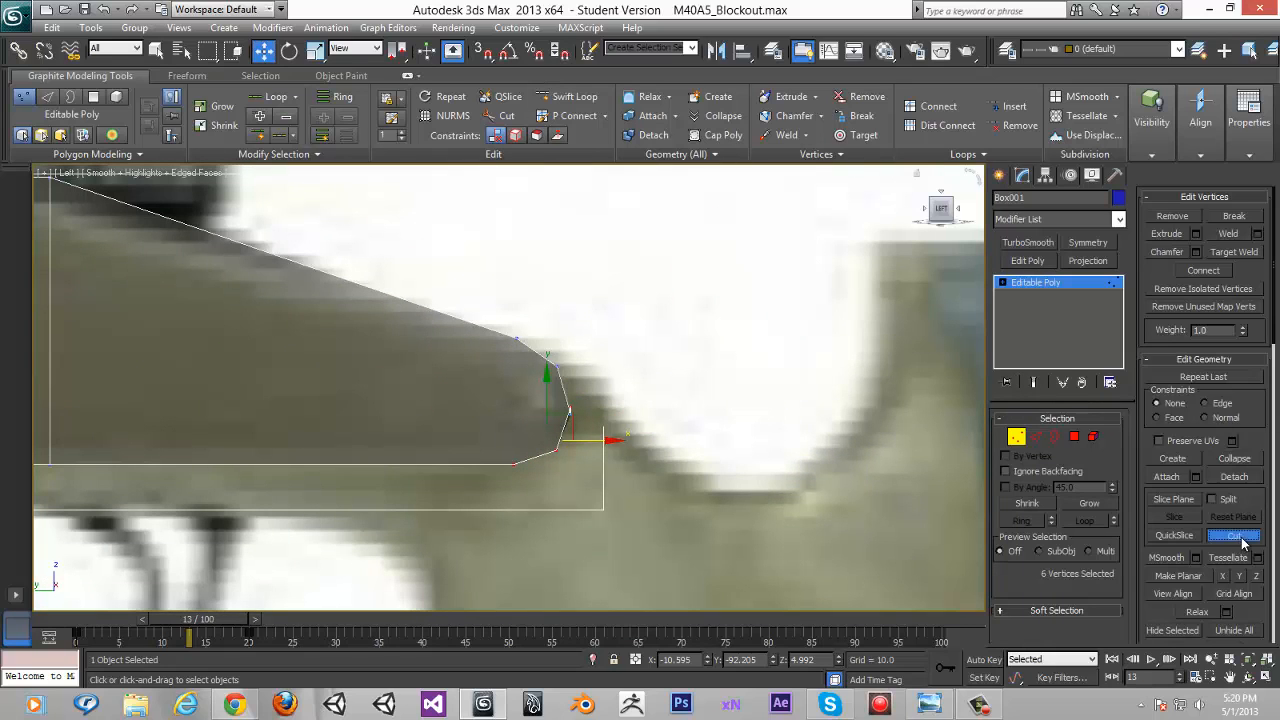
{"action": "left_click", "coordinate": [516, 341]}
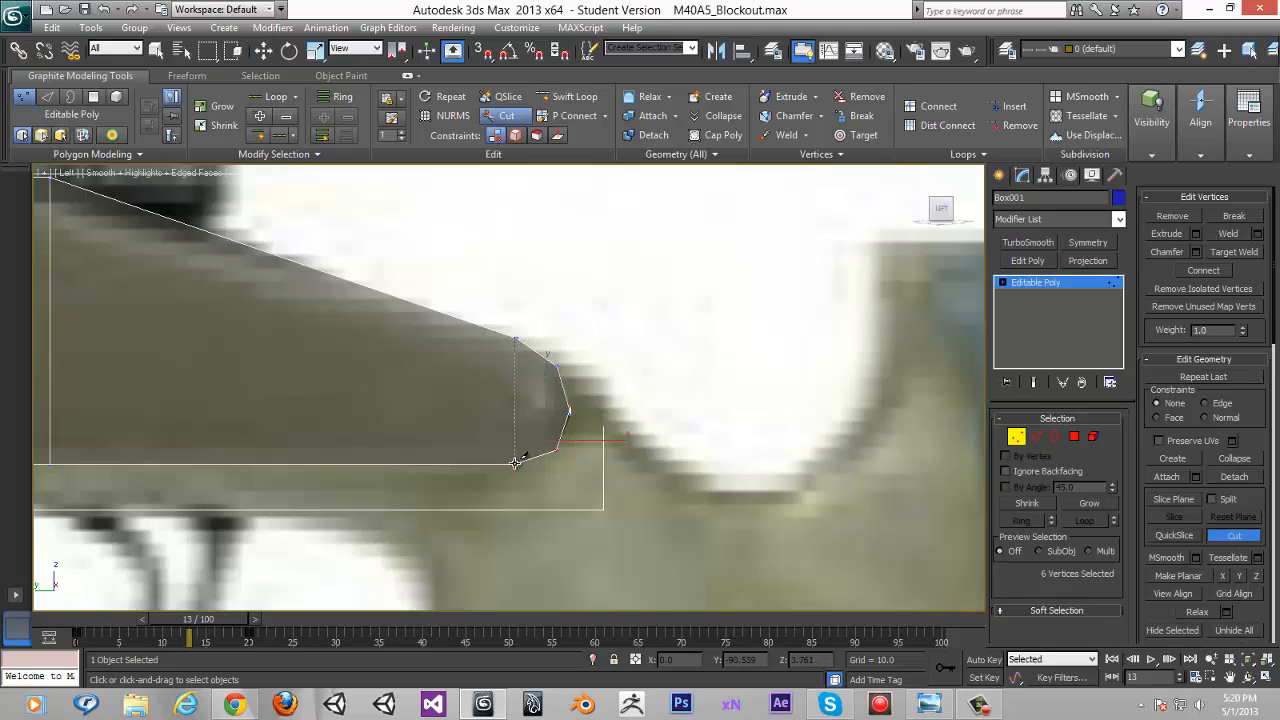
{"action": "left_click", "coordinate": [515, 463]}
{"action": "middle_click_drag", "start_coordinate": [557, 445], "coordinate": [715, 400], "text": "alt"}
{"action": "key", "text": "w"}
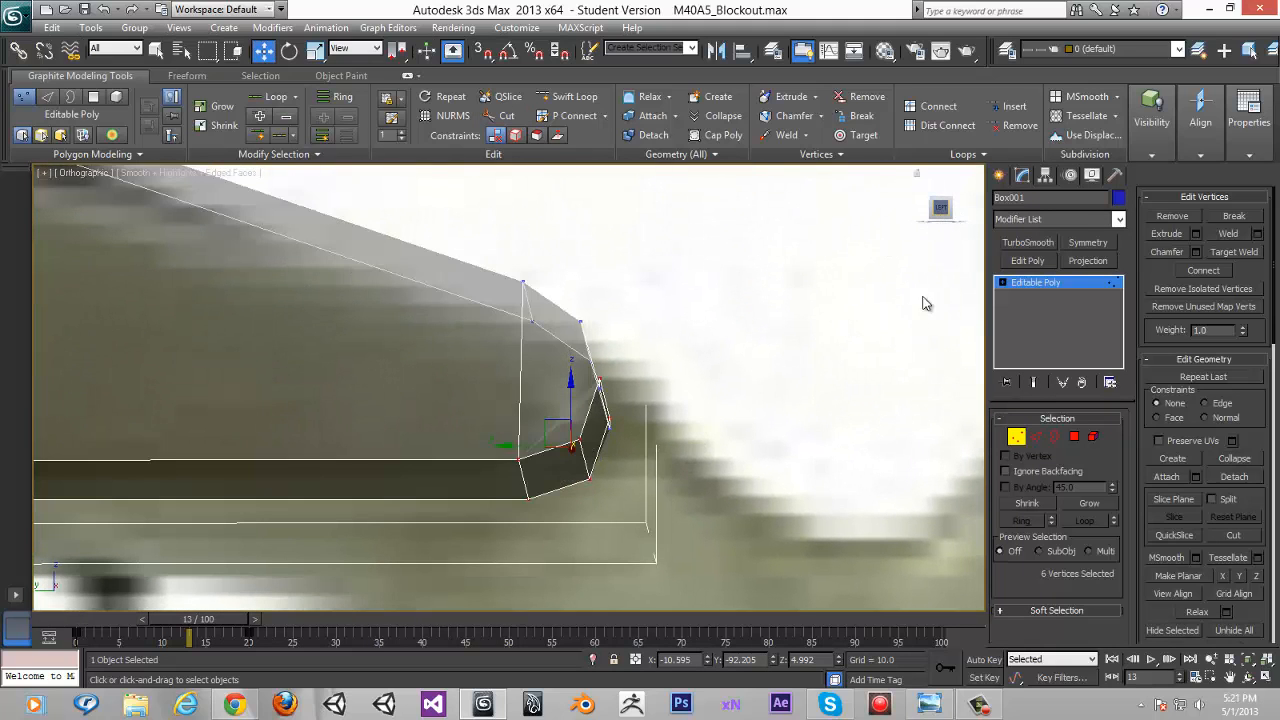
Weld the doubled vertices at the tip of the rounded rear end with a threshold of 1.142
{"action": "key", "text": "l"}
{"action": "left_click_drag", "start_coordinate": [679, 383], "coordinate": [582, 423]}
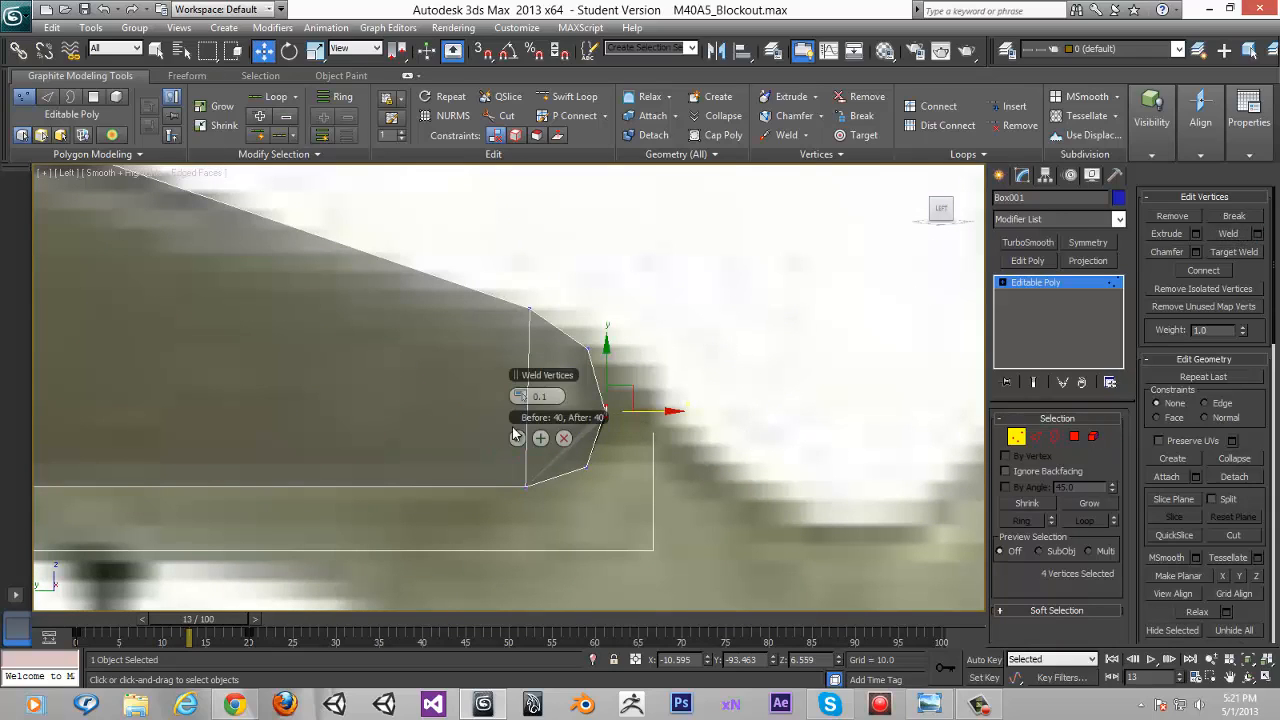
{"action": "left_click_drag", "start_coordinate": [524, 397], "coordinate": [553, 397]}
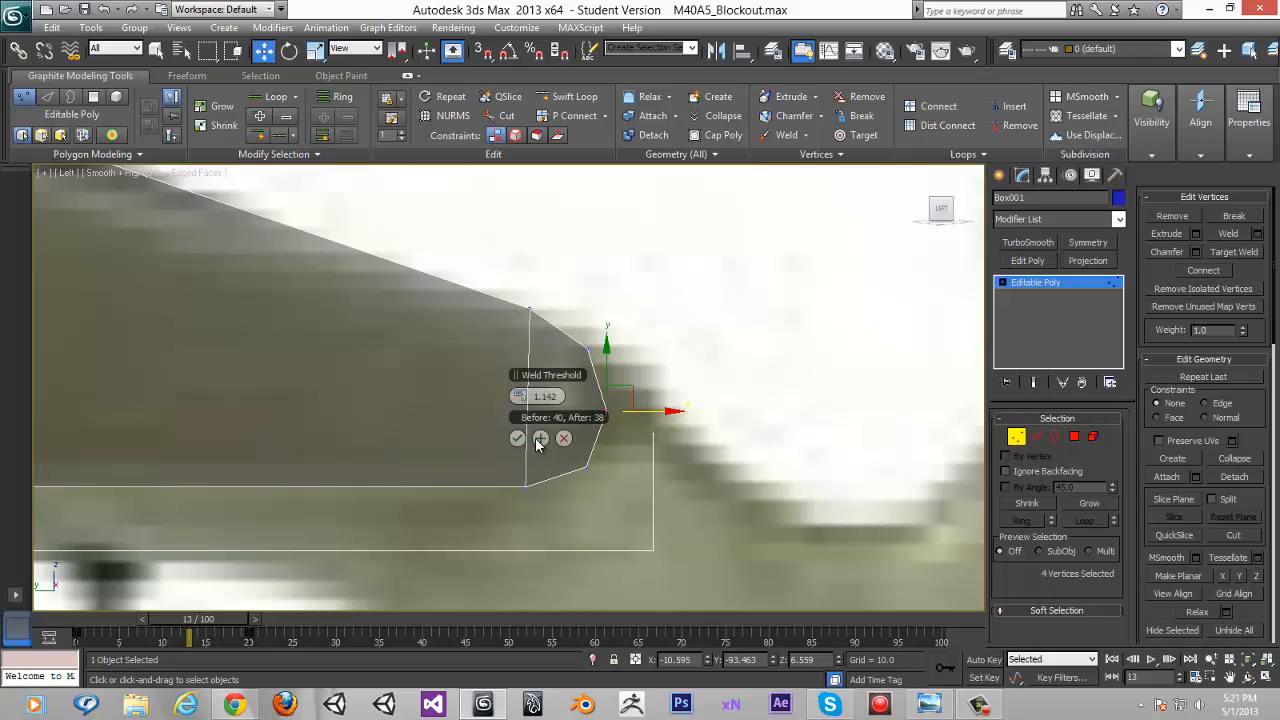
{"action": "left_click", "coordinate": [519, 439]}
{"action": "scroll", "coordinate": [599, 405], "scroll_direction": "up", "scroll_amount": 2}
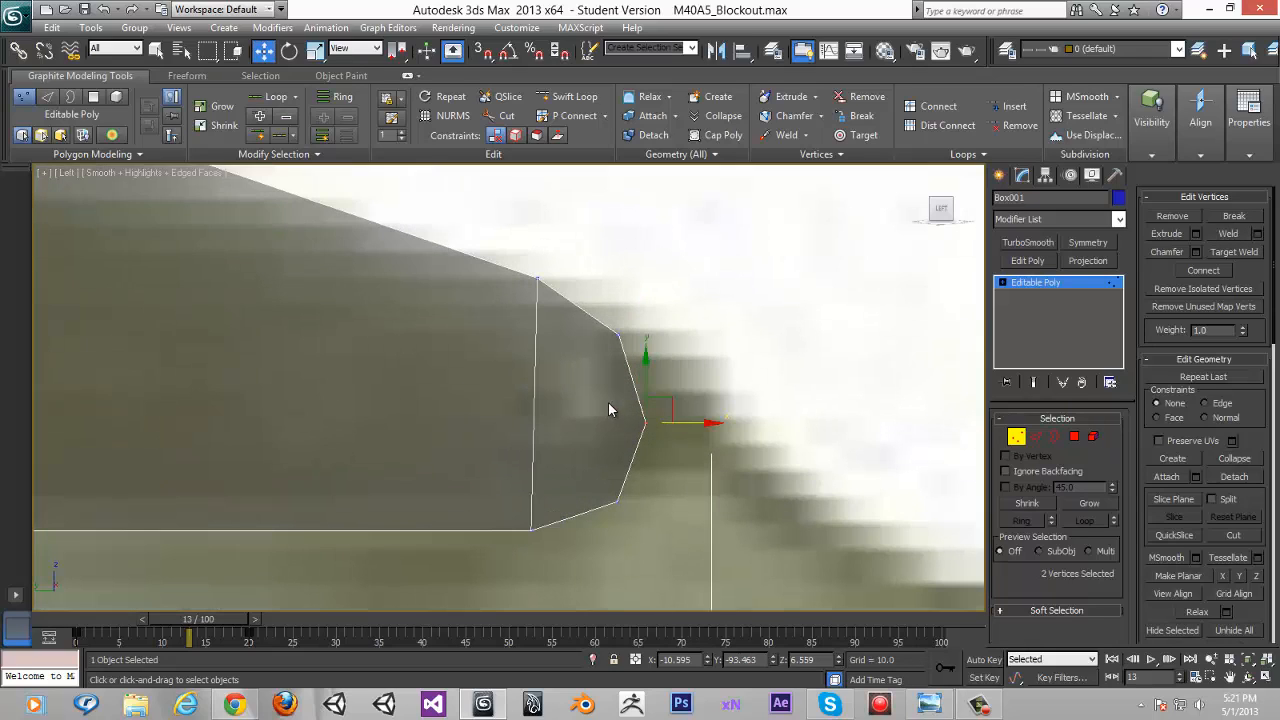
{"action": "middle_click_drag", "start_coordinate": [596, 394], "coordinate": [577, 390]}
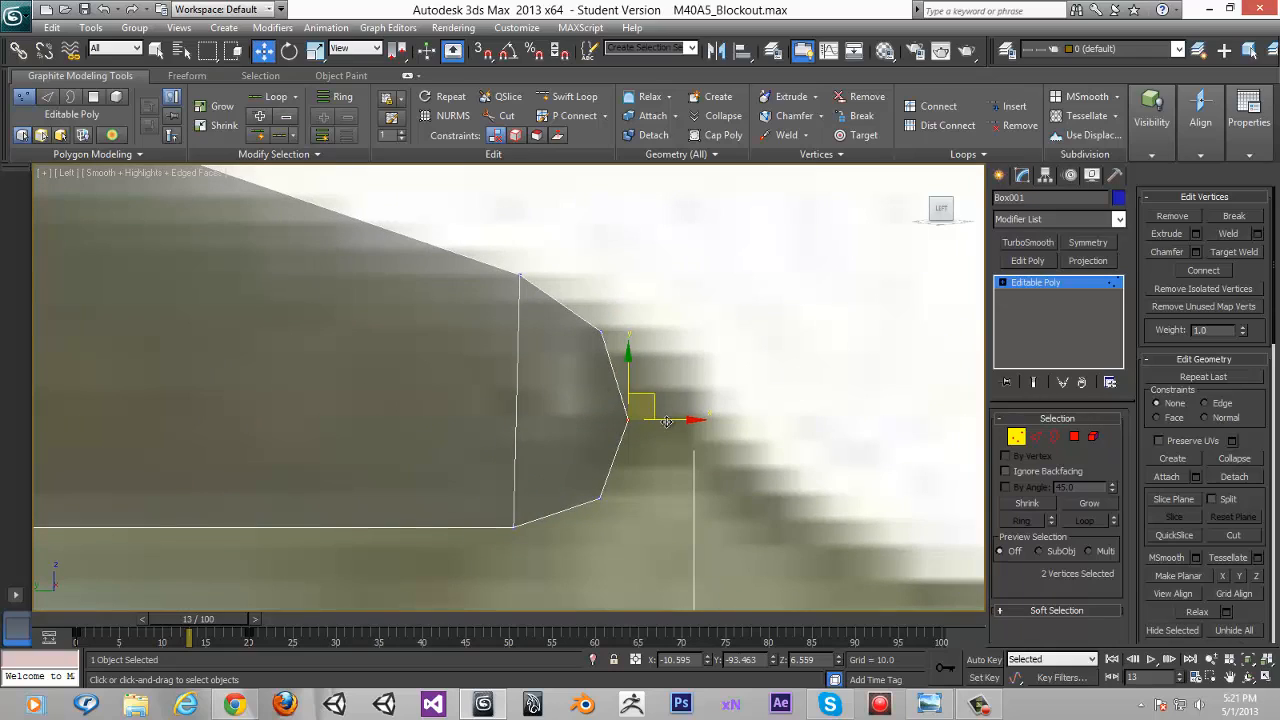
{"action": "left_click_drag", "start_coordinate": [672, 423], "coordinate": [672, 423]}
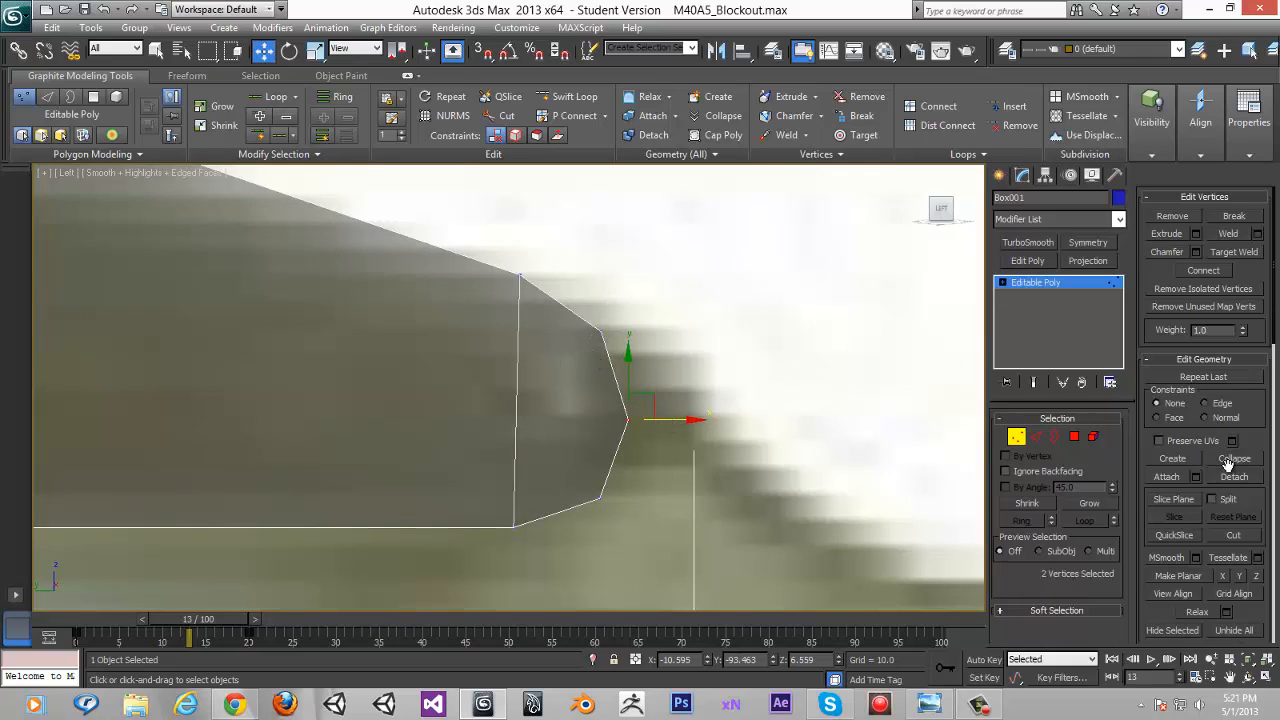
{"action": "left_click", "coordinate": [1246, 539]}
{"action": "scroll", "coordinate": [626, 345], "scroll_direction": "down", "scroll_amount": 3}
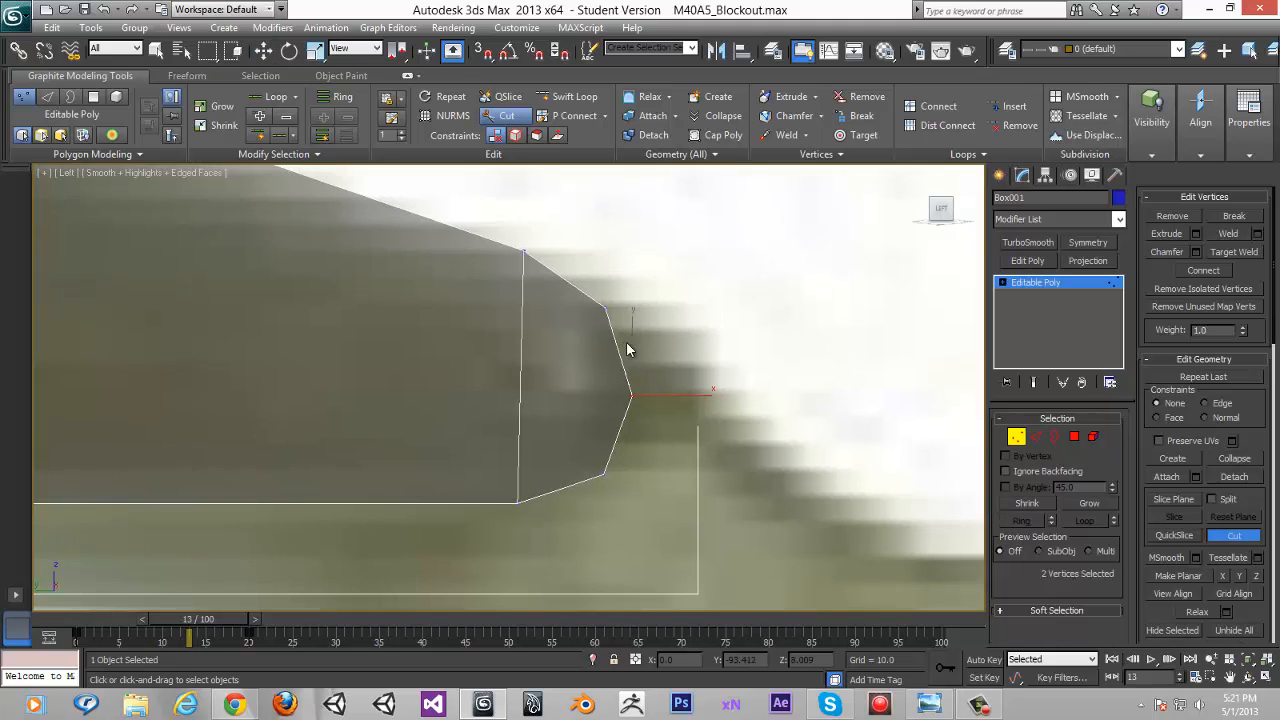
{"action": "middle_click_drag", "start_coordinate": [621, 395], "coordinate": [536, 310], "text": "alt"}
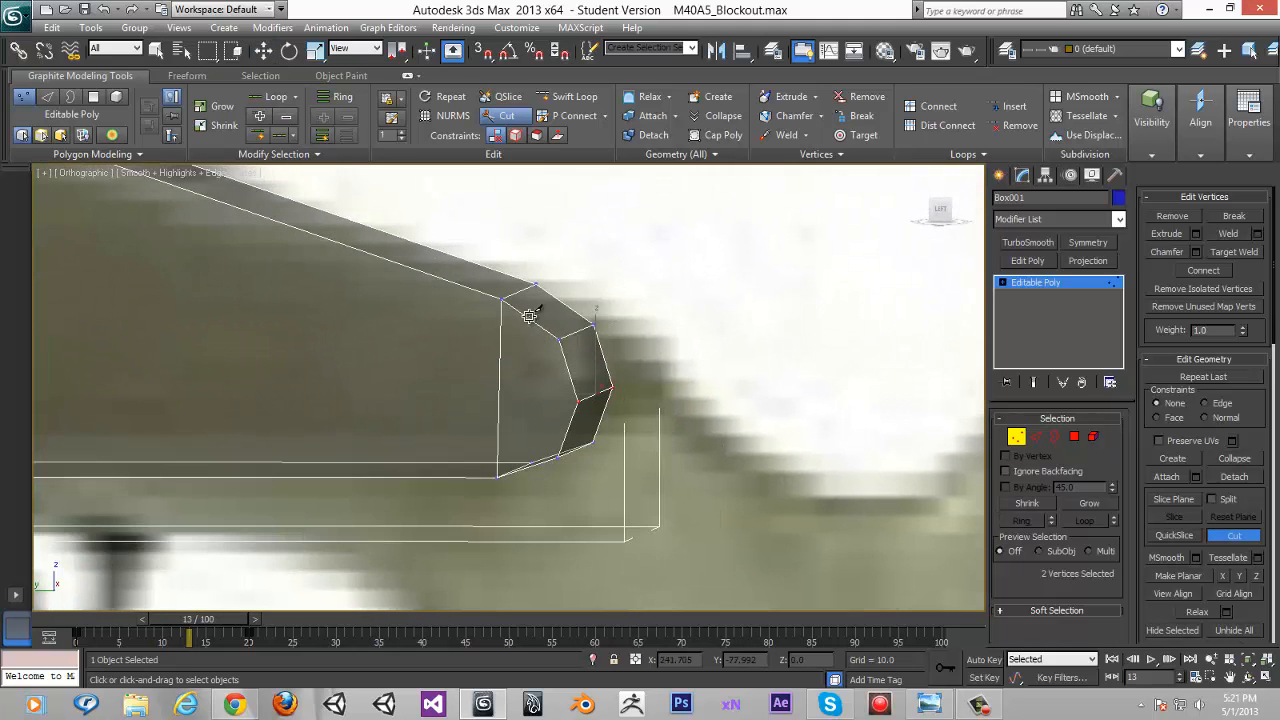
{"action": "middle_click_drag", "start_coordinate": [590, 452], "coordinate": [653, 400], "text": "alt"}
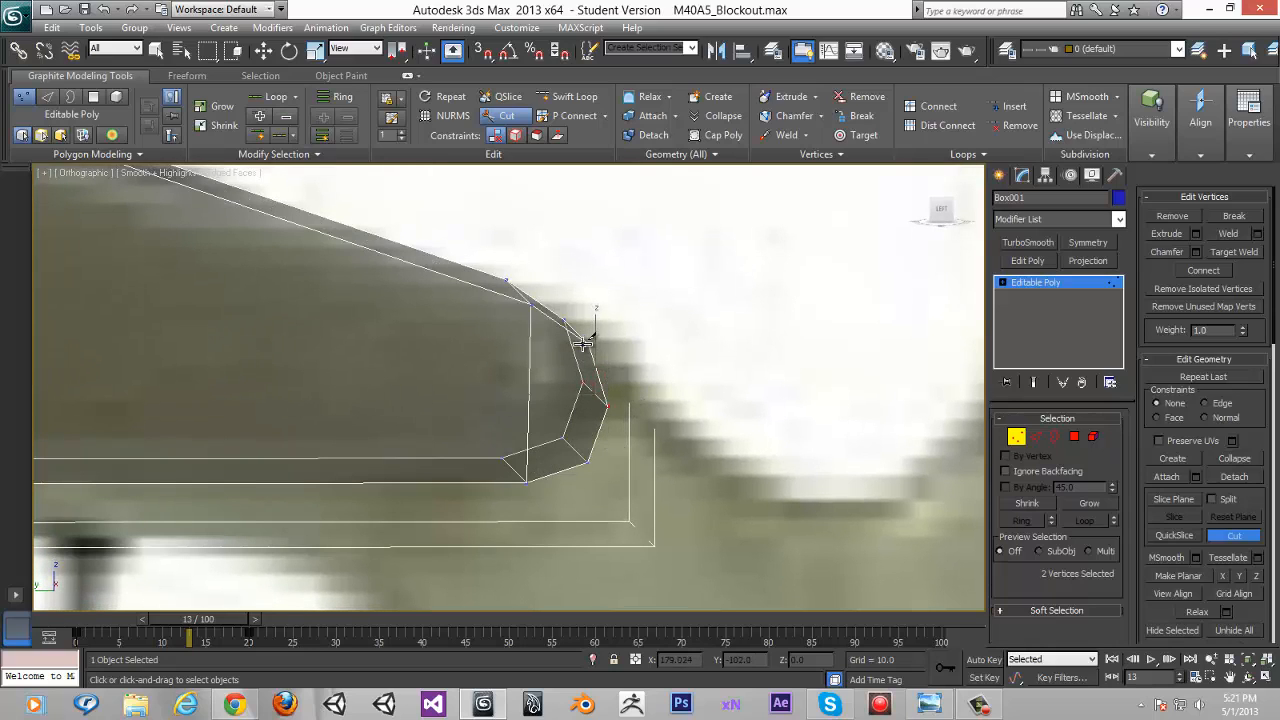
{"action": "middle_click_drag", "start_coordinate": [593, 345], "coordinate": [577, 350], "text": "alt"}
{"action": "middle_click_drag", "start_coordinate": [573, 351], "coordinate": [578, 347], "text": "alt"}
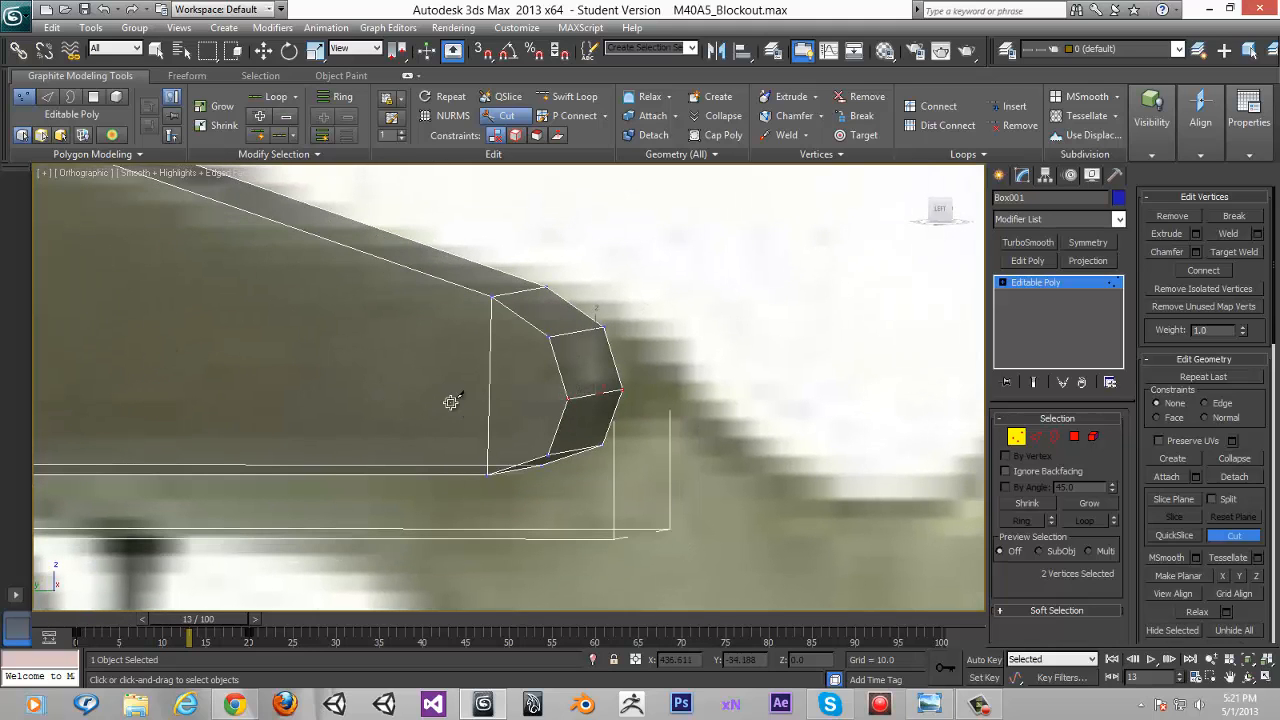
{"action": "middle_click_drag", "start_coordinate": [557, 405], "coordinate": [738, 414]}
{"action": "scroll", "coordinate": [508, 388], "scroll_direction": "down", "scroll_amount": 3}
{"action": "right_click", "coordinate": [307, 379]}
Insert a horizontal edge loop with Swift Loop along the stock's side at about mid-height
{"action": "scroll", "coordinate": [409, 383], "scroll_direction": "down", "scroll_amount": 5}
{"action": "middle_click_drag", "start_coordinate": [409, 383], "coordinate": [550, 383]}
{"action": "left_click", "coordinate": [567, 96]}
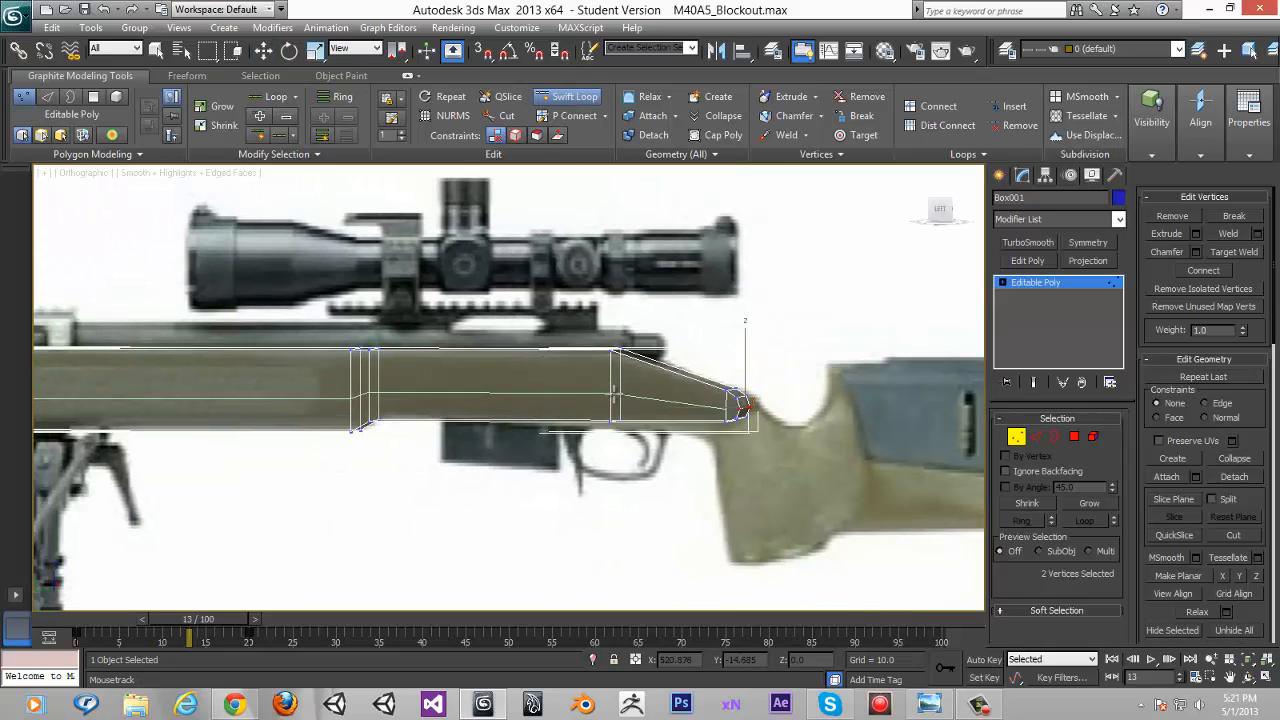
{"action": "left_click", "coordinate": [617, 388]}
{"action": "right_click", "coordinate": [617, 388]}
Cut an edge from the horizontal loop's rear end vertex to the middle vertex of the rounded rear tip
{"action": "scroll", "coordinate": [730, 424], "scroll_direction": "up", "scroll_amount": 2}
{"action": "middle_click_drag", "start_coordinate": [730, 424], "coordinate": [613, 408]}
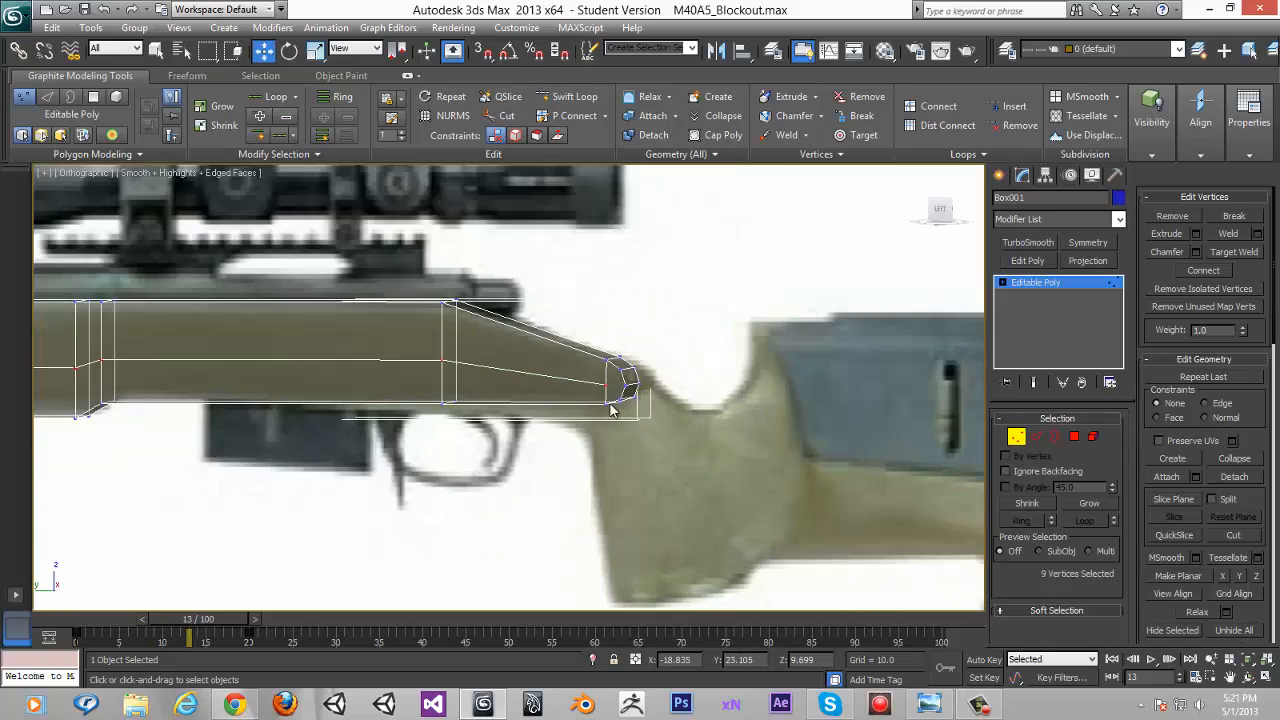
{"action": "scroll", "coordinate": [550, 395], "scroll_direction": "up", "scroll_amount": 3}
{"action": "middle_click_drag", "start_coordinate": [385, 421], "coordinate": [373, 423]}
{"action": "scroll", "coordinate": [970, 425], "scroll_direction": "up", "scroll_amount": 3}
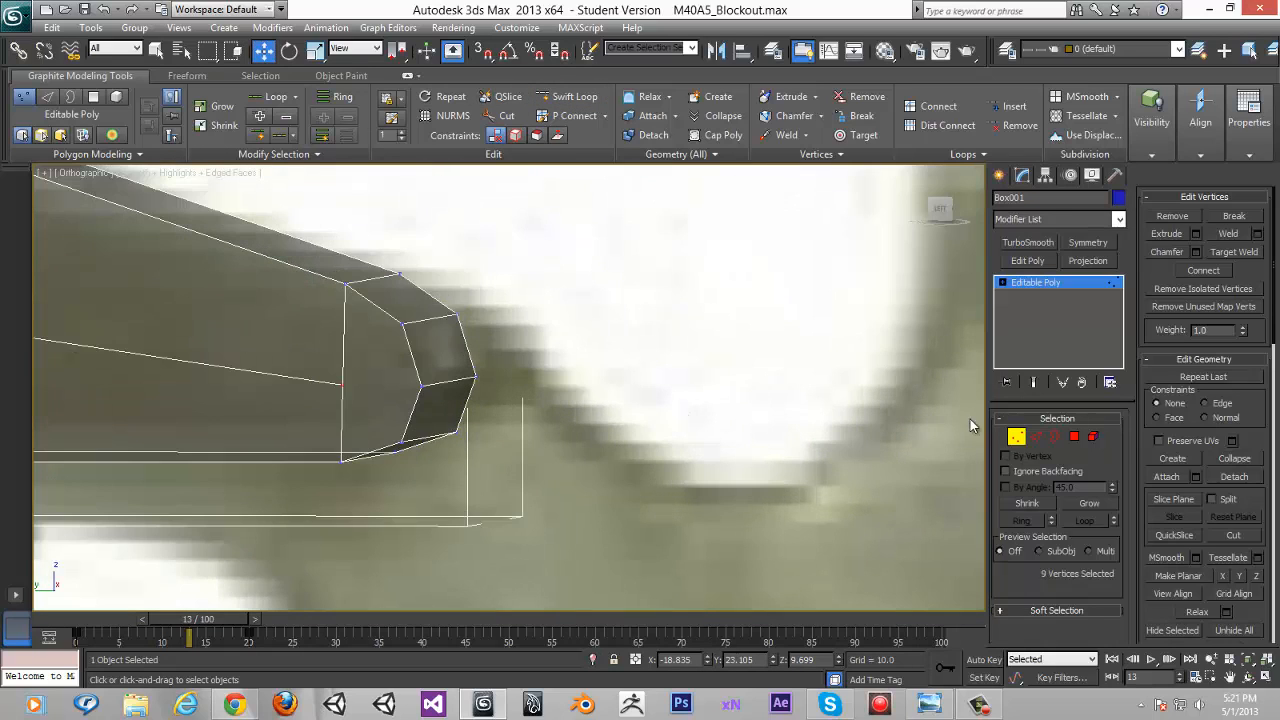
{"action": "left_click", "coordinate": [1233, 535]}
{"action": "left_click", "coordinate": [341, 383]}
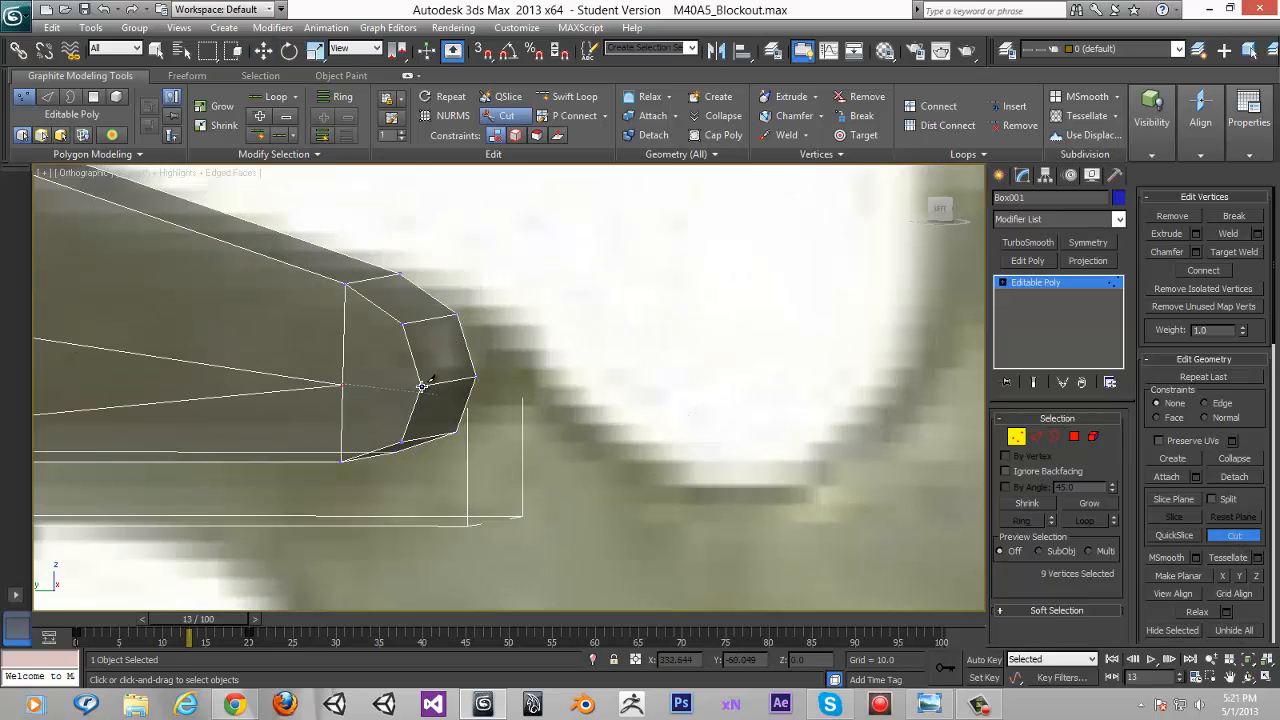
{"action": "left_click", "coordinate": [420, 385]}
{"action": "right_click", "coordinate": [501, 340]}
In the left view, raise the vertex where the horizontal loop meets the rear vertical cut to a height of about 6.87
{"action": "scroll", "coordinate": [582, 342], "scroll_direction": "down", "scroll_amount": 2}
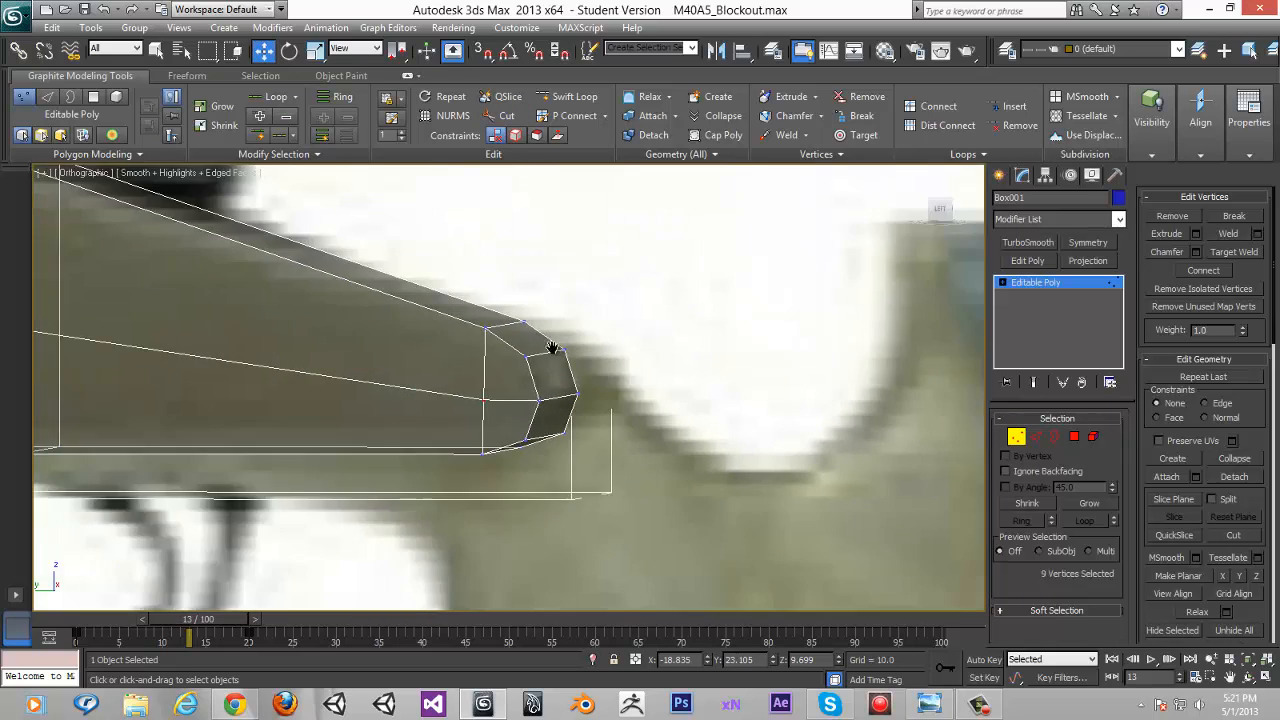
{"action": "scroll", "coordinate": [551, 349], "scroll_direction": "up", "scroll_amount": 2}
{"action": "middle_click_drag", "start_coordinate": [551, 349], "coordinate": [515, 350], "text": "alt"}
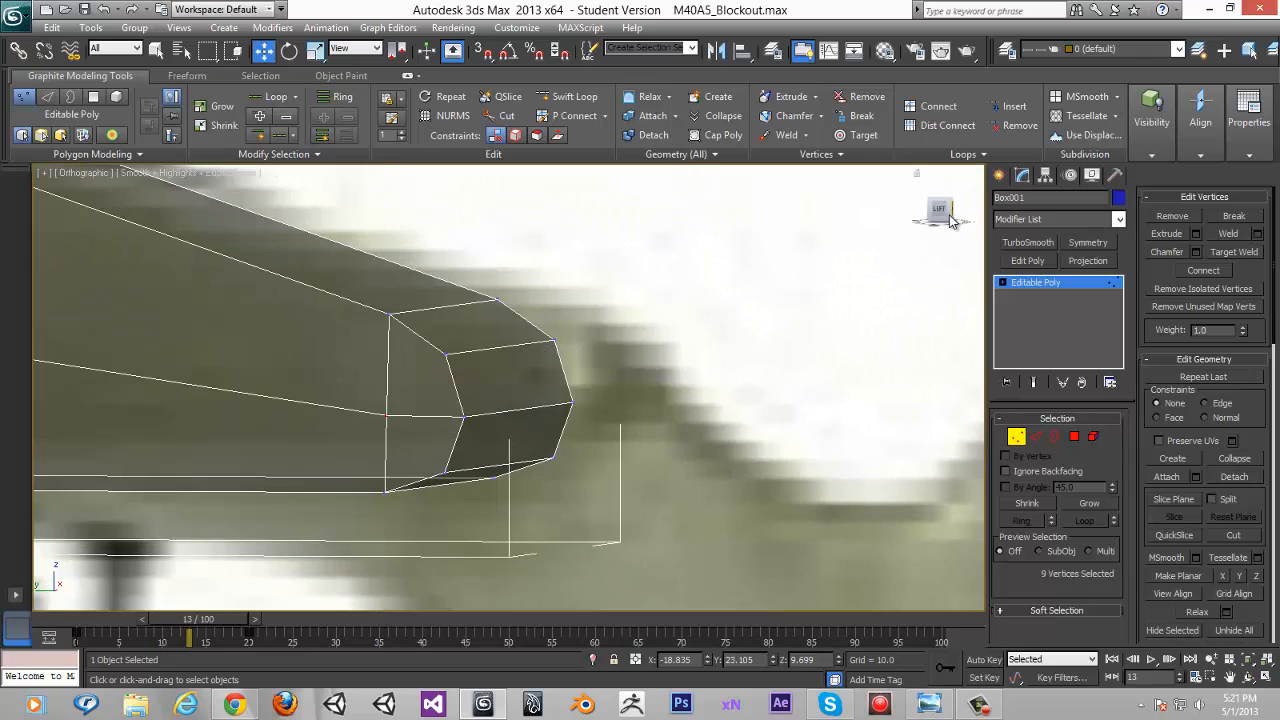
{"action": "key", "text": "l"}
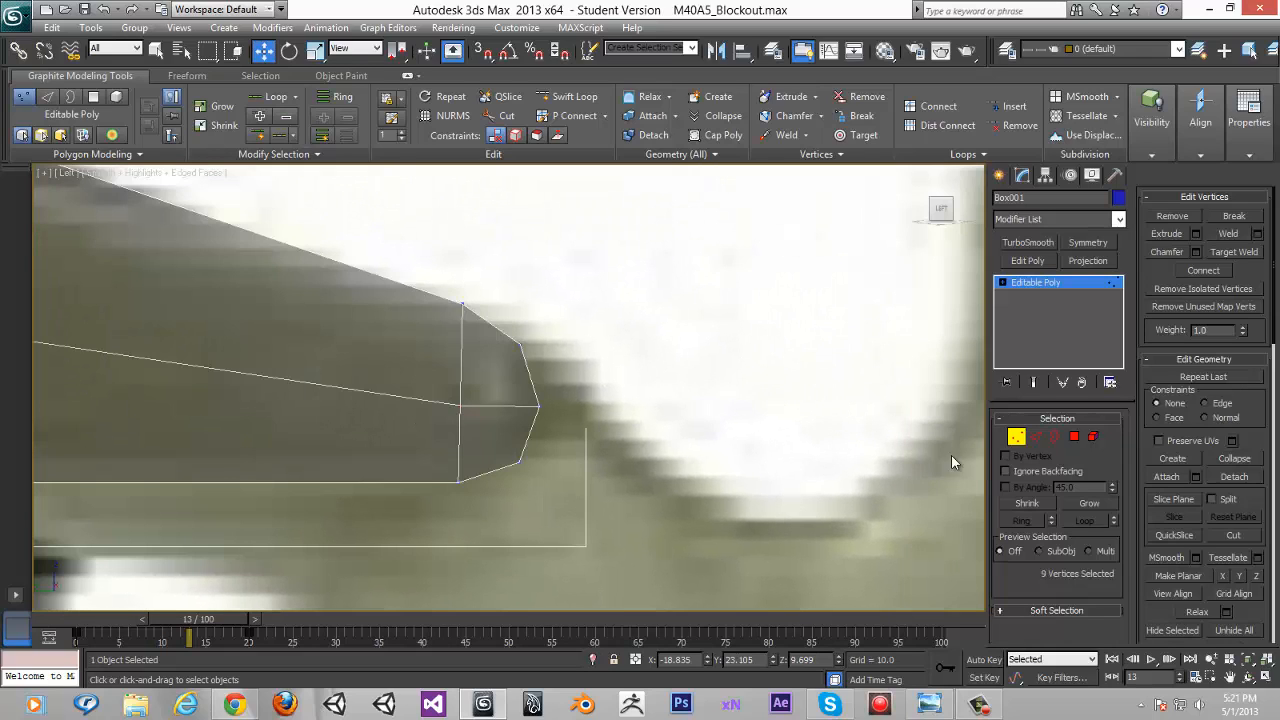
{"action": "left_click", "coordinate": [460, 405]}
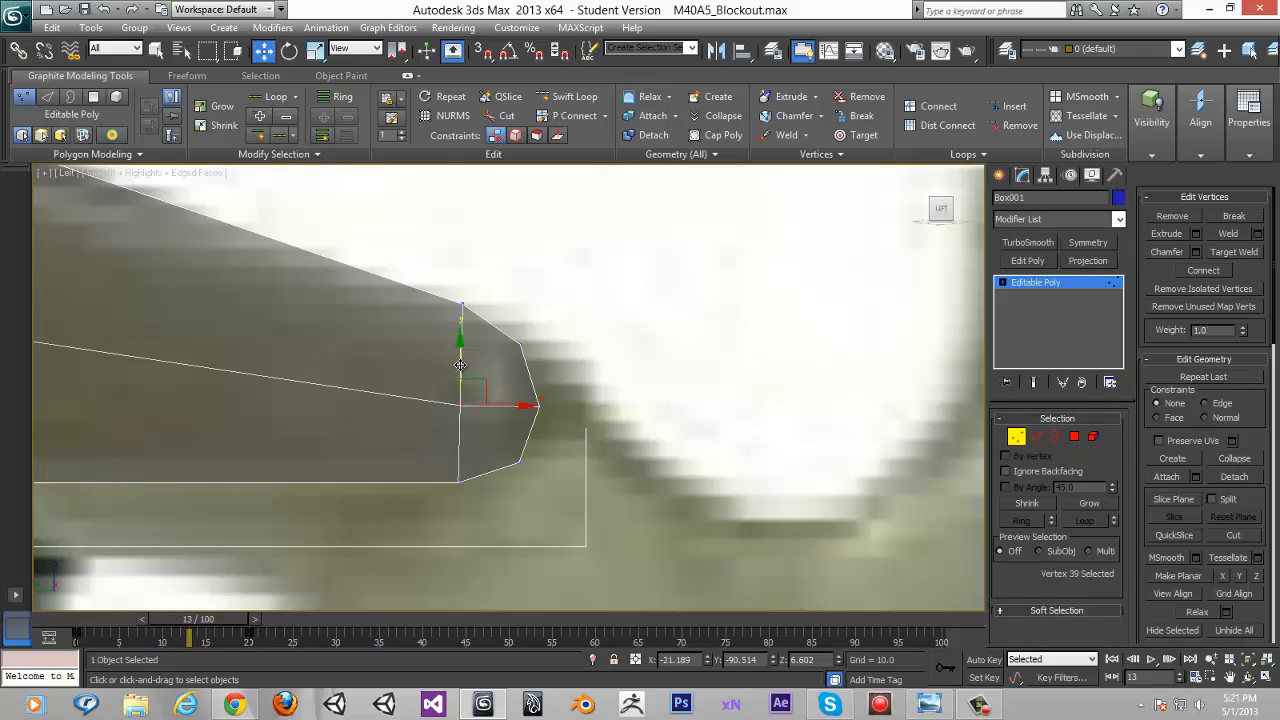
{"action": "left_click_drag", "start_coordinate": [460, 365], "coordinate": [460, 354]}
{"action": "middle_click_drag", "start_coordinate": [563, 394], "coordinate": [856, 450]}
{"action": "scroll", "coordinate": [554, 434], "scroll_direction": "down", "scroll_amount": 5}
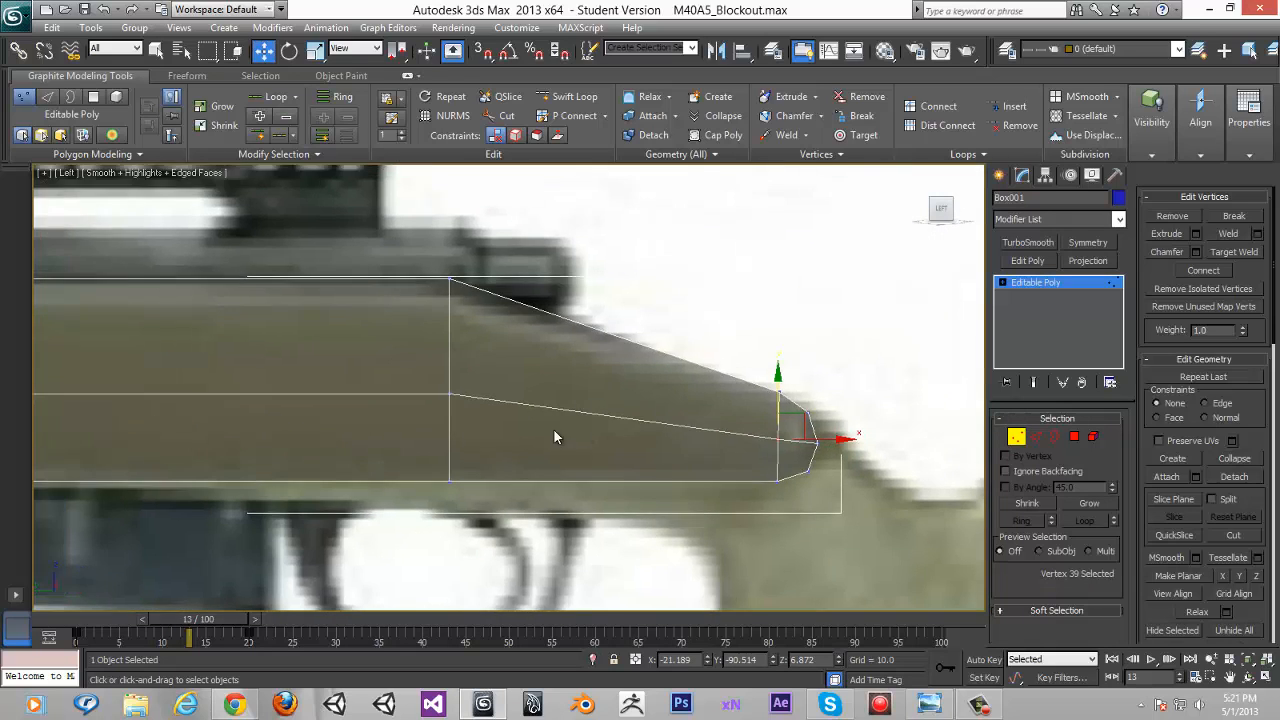
Compare the stock's rear end with the side-view reference and undo the horizontal loop, its rear cut and the vertex move
{"action": "middle_click_drag", "start_coordinate": [280, 455], "coordinate": [630, 448]}
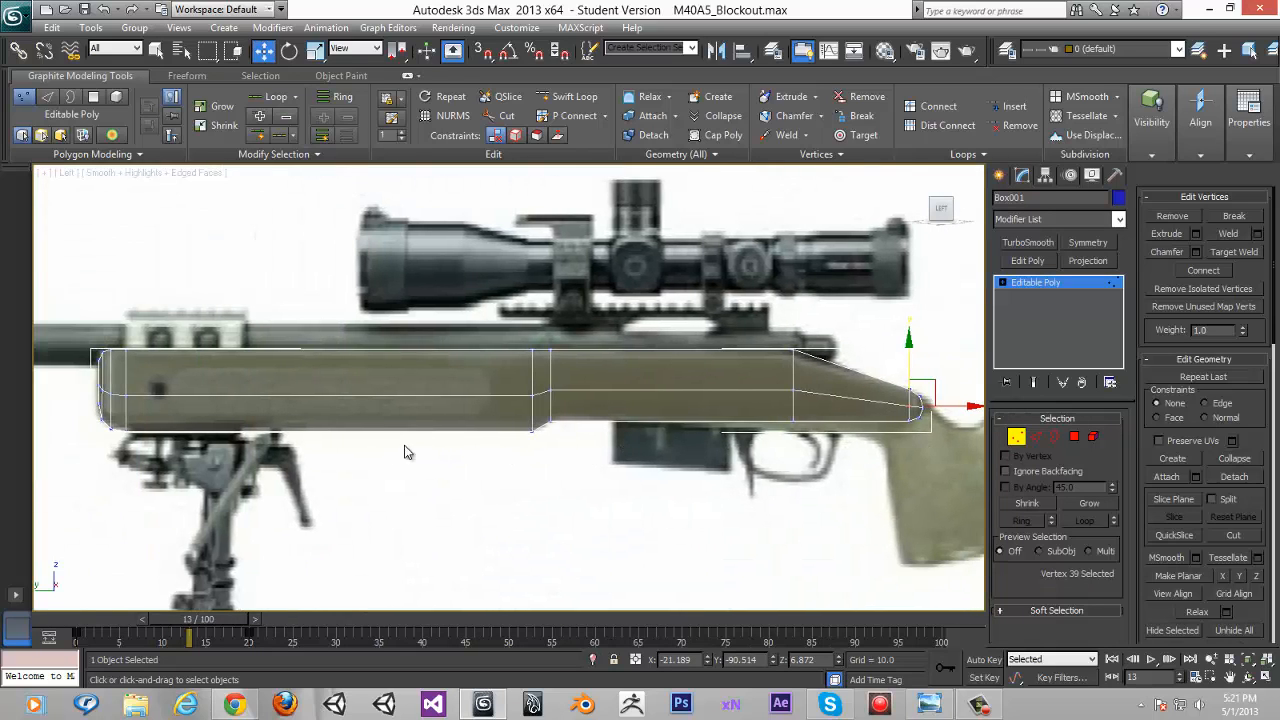
{"action": "middle_click_drag", "start_coordinate": [404, 452], "coordinate": [223, 403]}
{"action": "scroll", "coordinate": [463, 417], "scroll_direction": "up", "scroll_amount": 8}
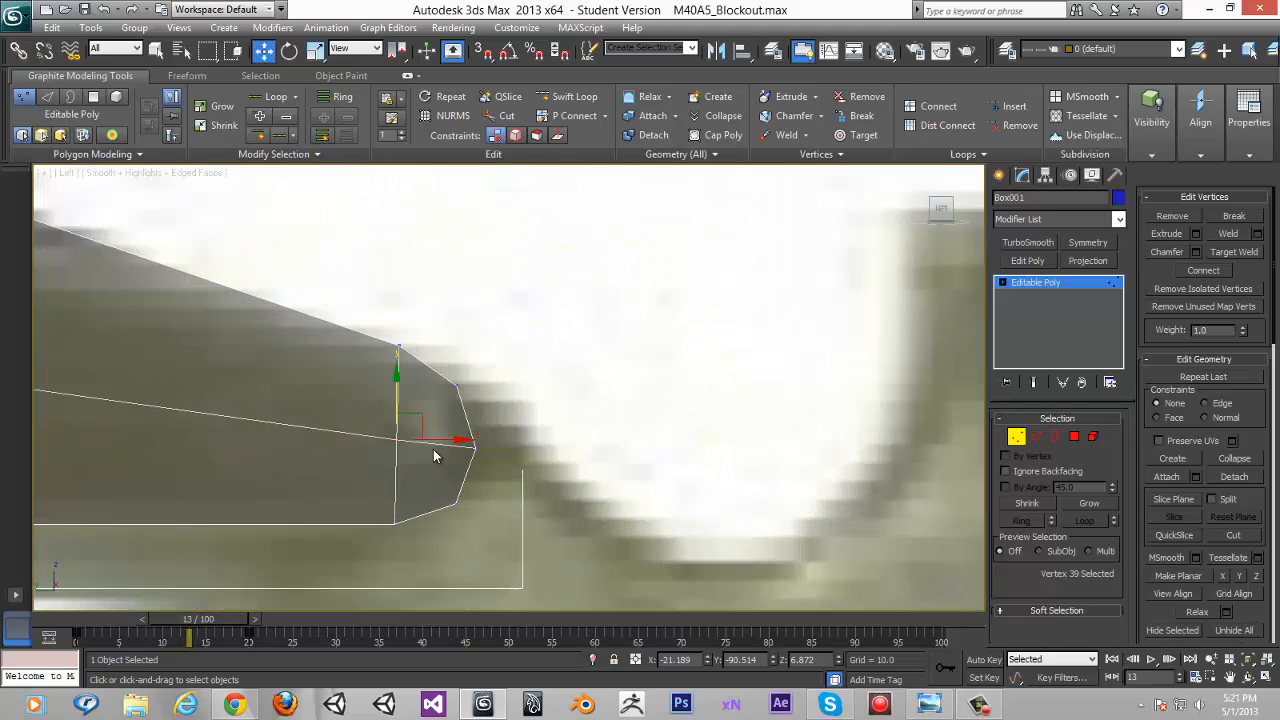
{"action": "middle_click_drag", "start_coordinate": [556, 446], "coordinate": [653, 456]}
{"action": "scroll", "coordinate": [452, 451], "scroll_direction": "up", "scroll_amount": 2}
{"action": "middle_click_drag", "start_coordinate": [577, 474], "coordinate": [541, 453]}
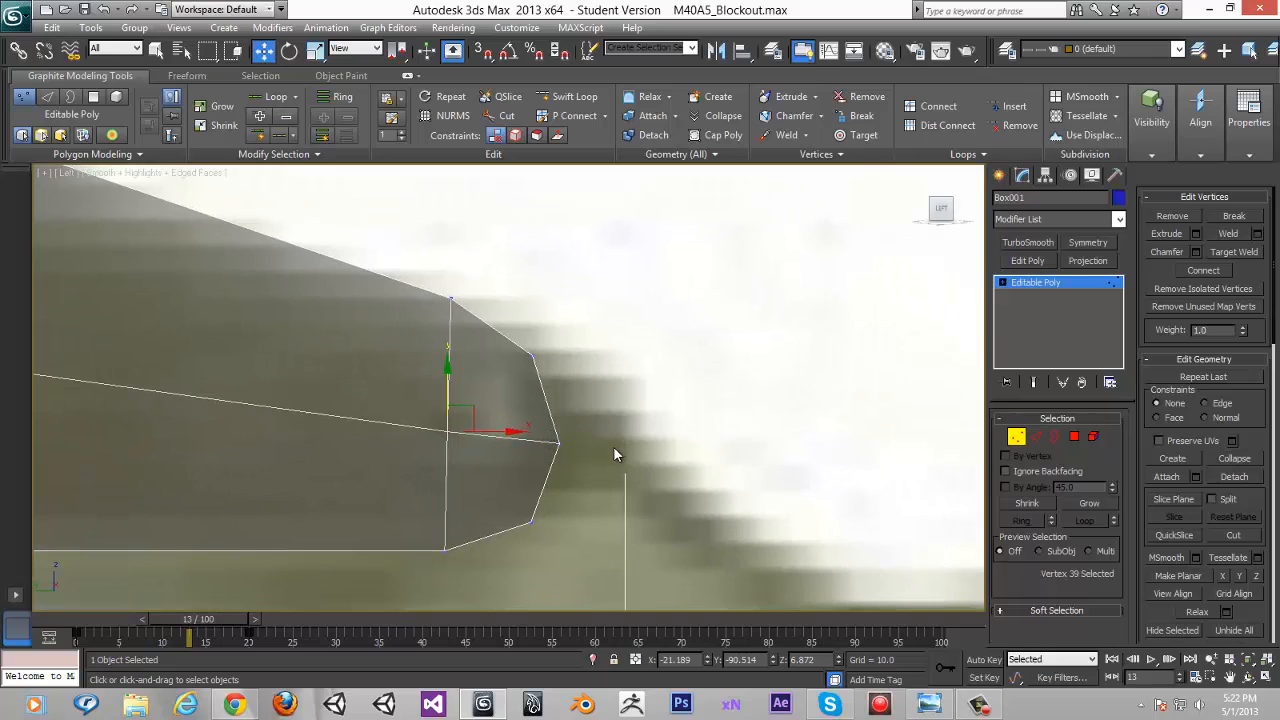
{"action": "scroll", "coordinate": [613, 446], "scroll_direction": "down", "scroll_amount": 4}
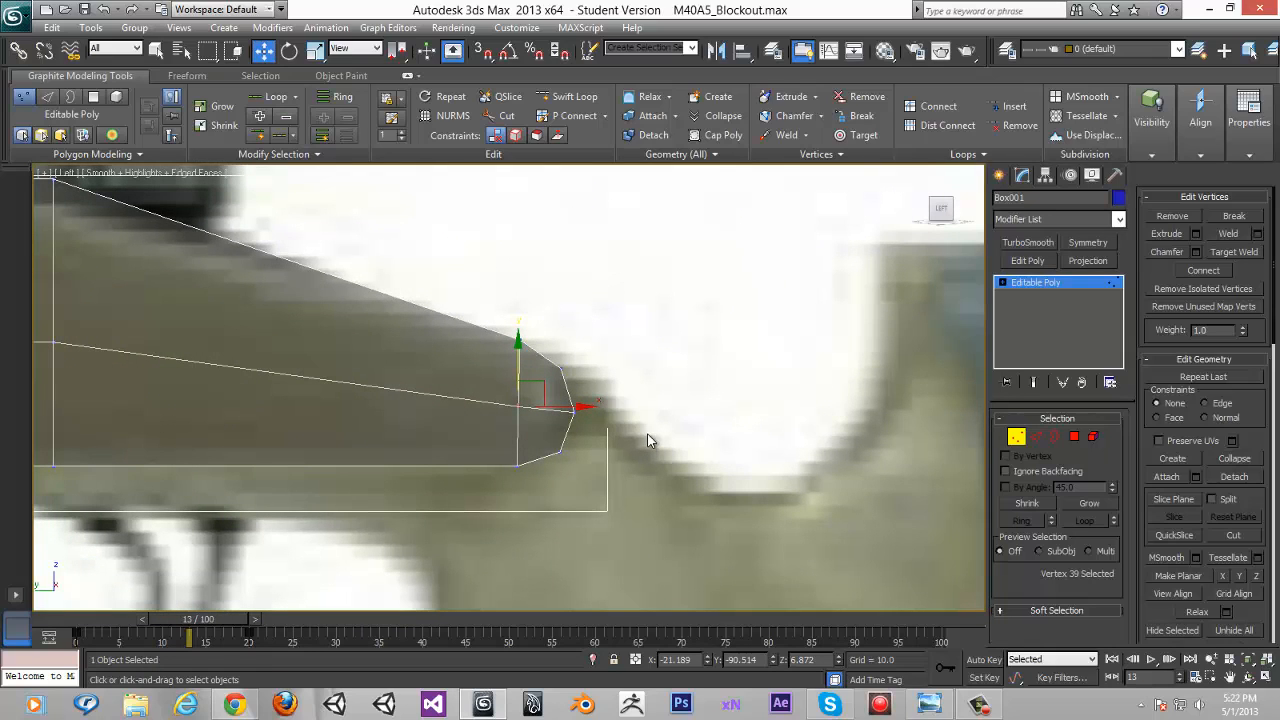
{"action": "left_click", "coordinate": [671, 455]}
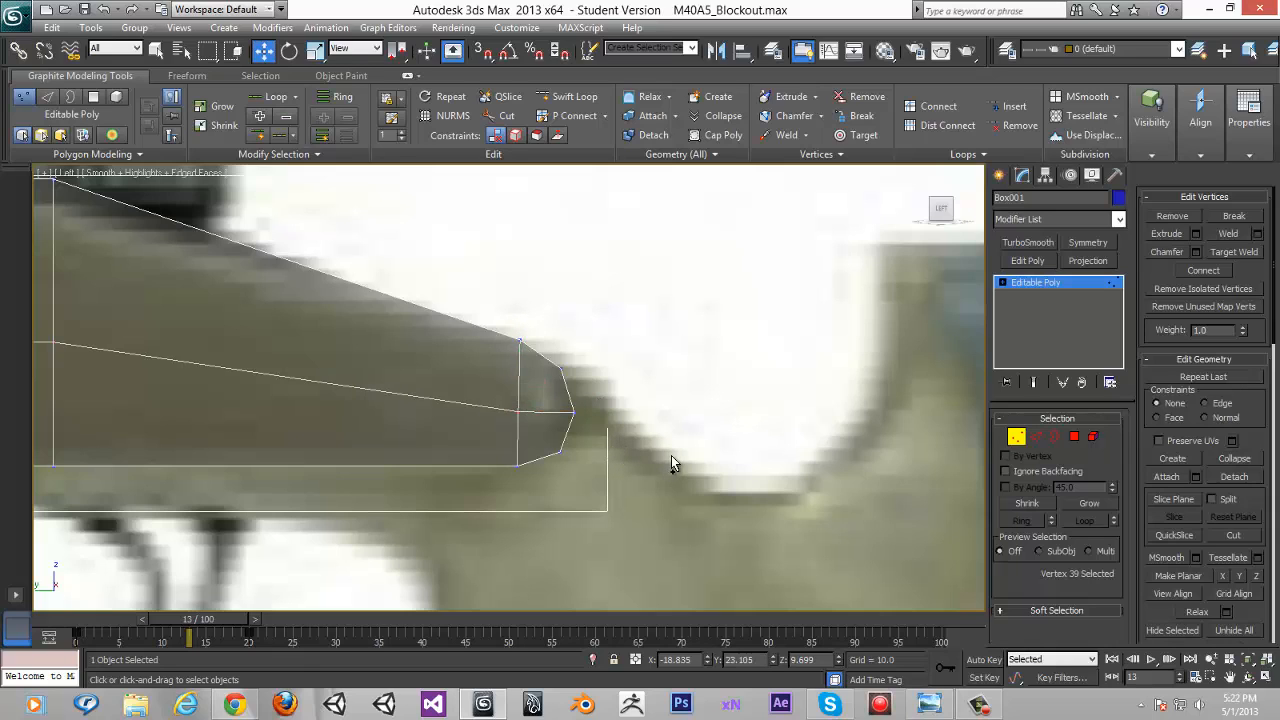
{"action": "scroll", "coordinate": [714, 463], "scroll_direction": "up", "scroll_amount": 4}
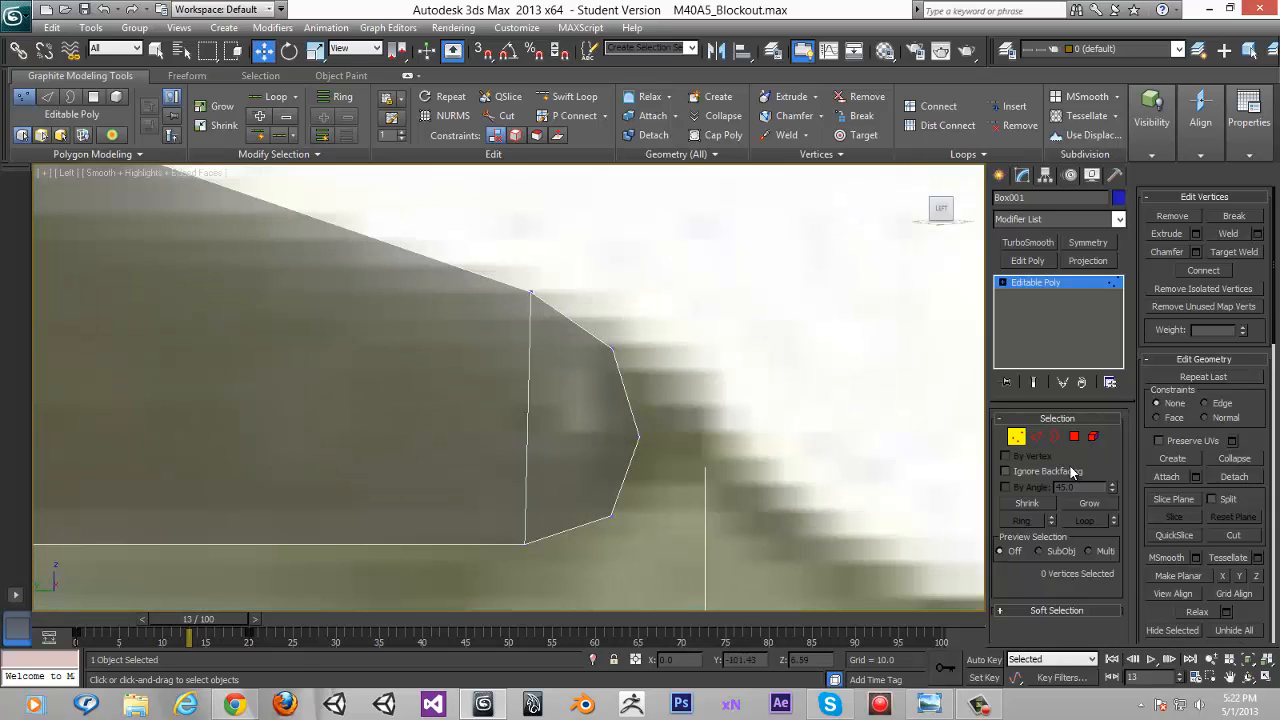
Cut an edge on the side face between the upper and lower vertices just ahead of the rounded rear tip
{"action": "left_click", "coordinate": [1234, 536]}
{"action": "middle_click_drag", "start_coordinate": [651, 423], "coordinate": [655, 440], "text": "alt"}
{"action": "left_click", "coordinate": [628, 369]}
{"action": "left_click", "coordinate": [626, 535]}
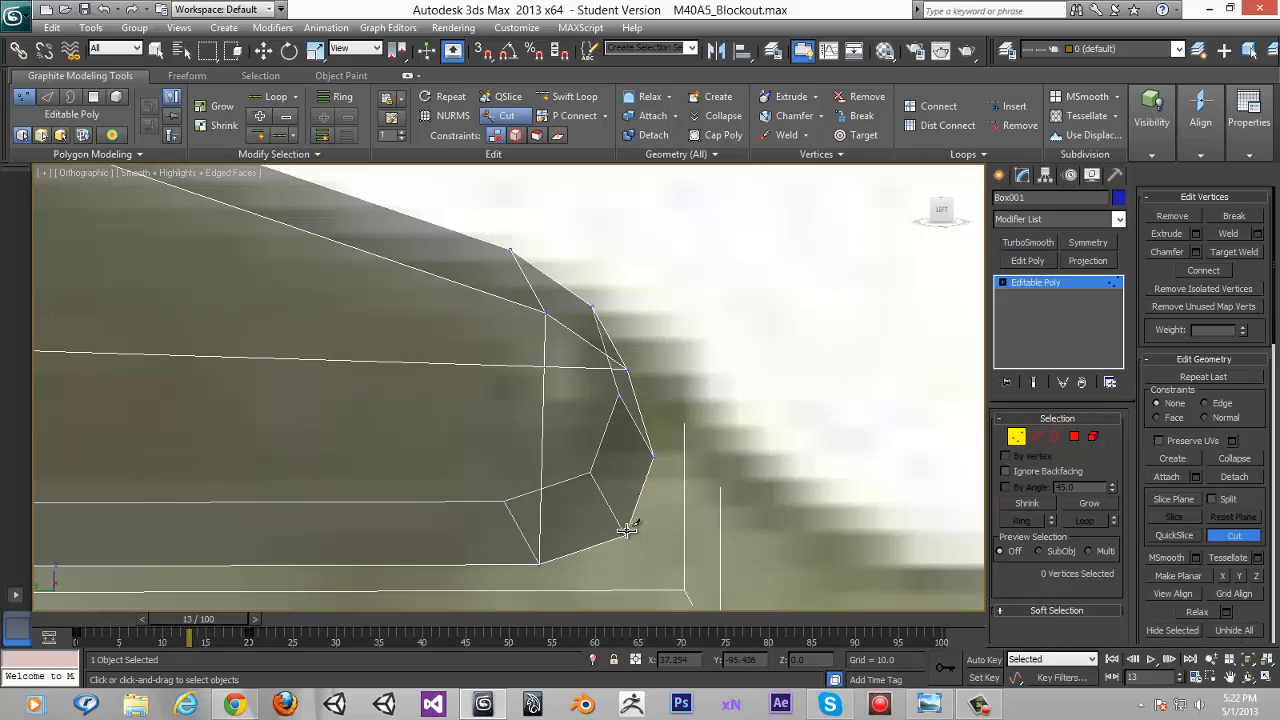
{"action": "middle_click_drag", "start_coordinate": [624, 447], "coordinate": [655, 414], "text": "alt"}
{"action": "right_click", "coordinate": [655, 414]}
In the top view, select the edges across the stock's width and connect them with a lengthwise centre edge loop
{"action": "scroll", "coordinate": [780, 437], "scroll_direction": "down", "scroll_amount": 6}
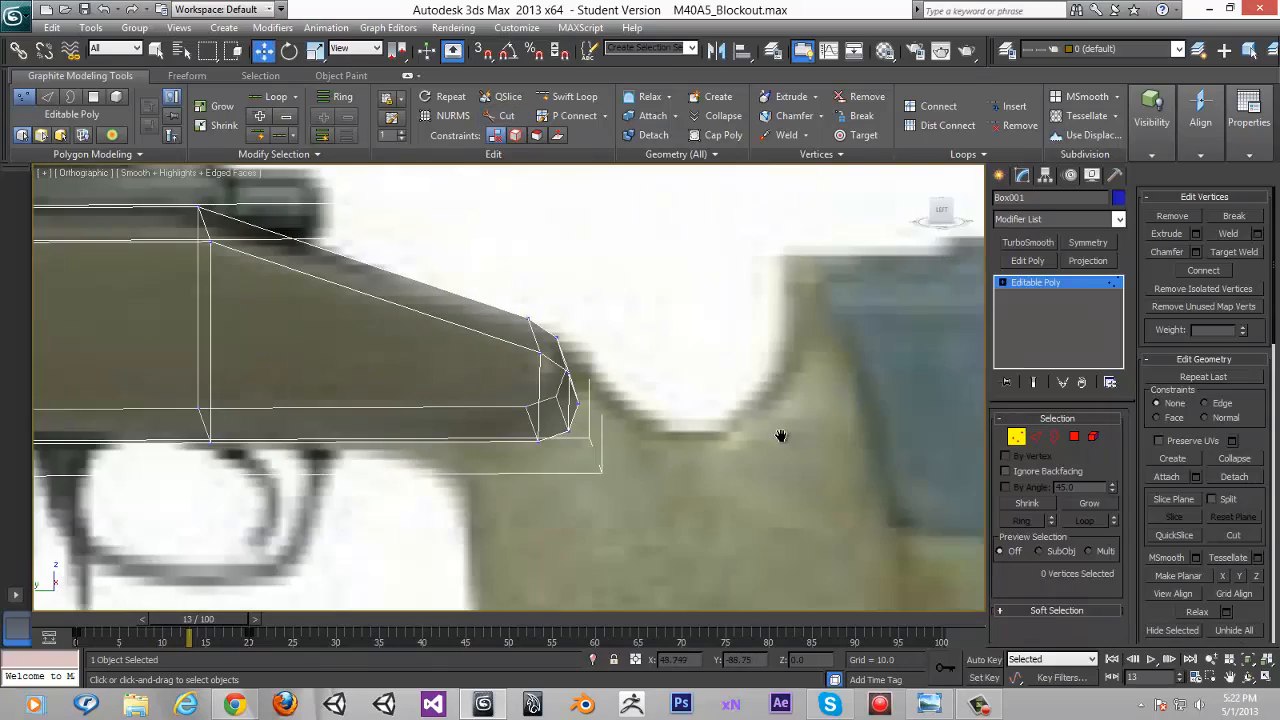
{"action": "middle_click_drag", "start_coordinate": [110, 371], "coordinate": [682, 350]}
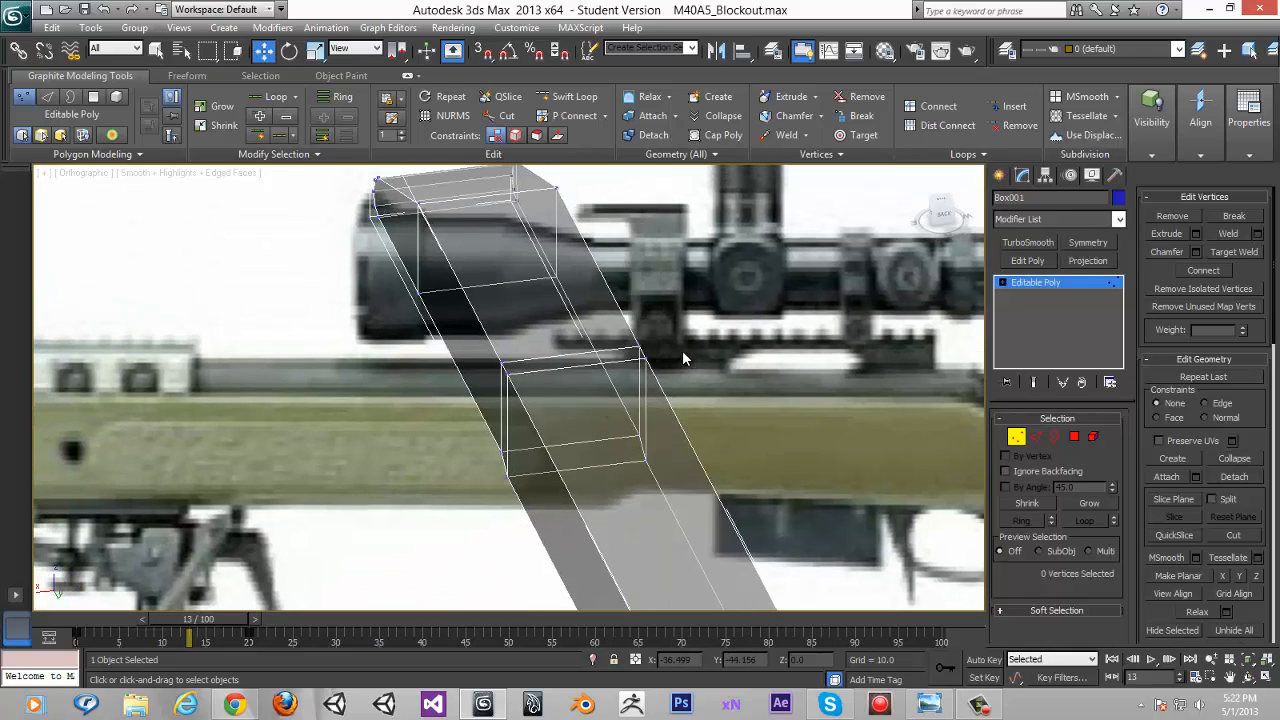
{"action": "scroll", "coordinate": [682, 350], "scroll_direction": "down", "scroll_amount": 5}
{"action": "left_click", "coordinate": [943, 201]}
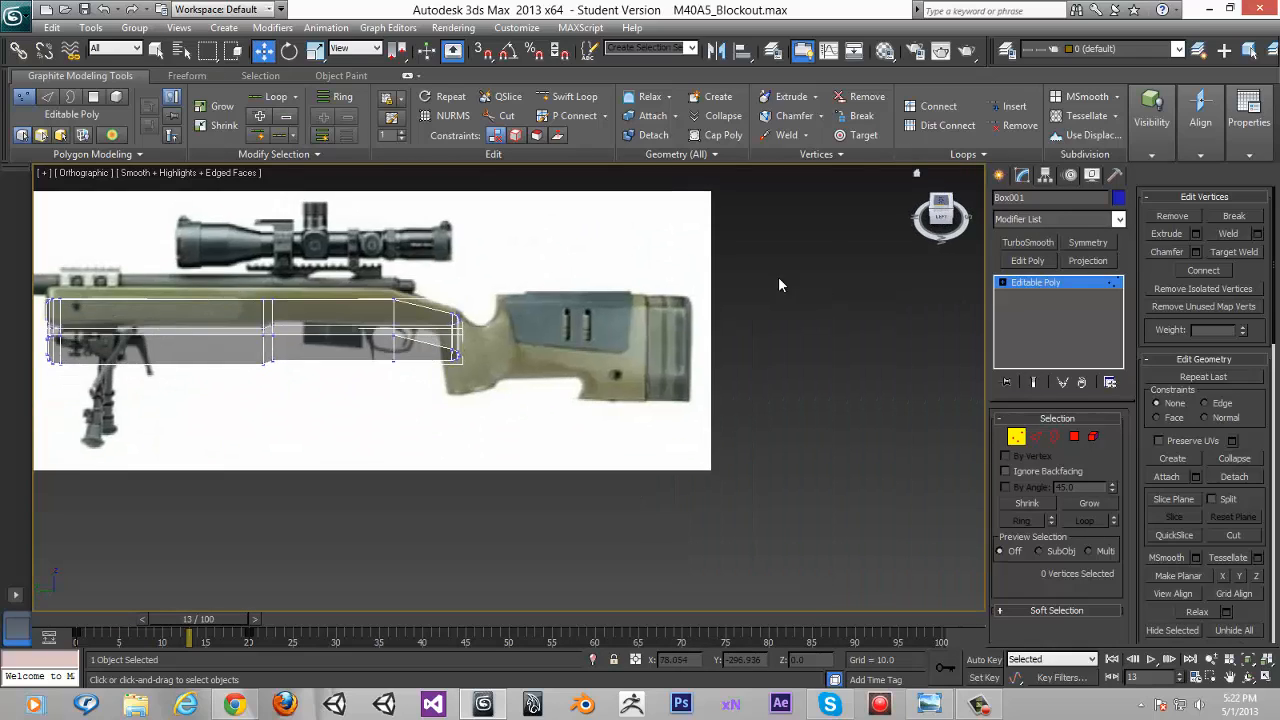
{"action": "left_click", "coordinate": [1037, 436]}
{"action": "left_click_drag", "start_coordinate": [140, 392], "coordinate": [650, 396]}
{"action": "left_click", "coordinate": [1227, 291]}
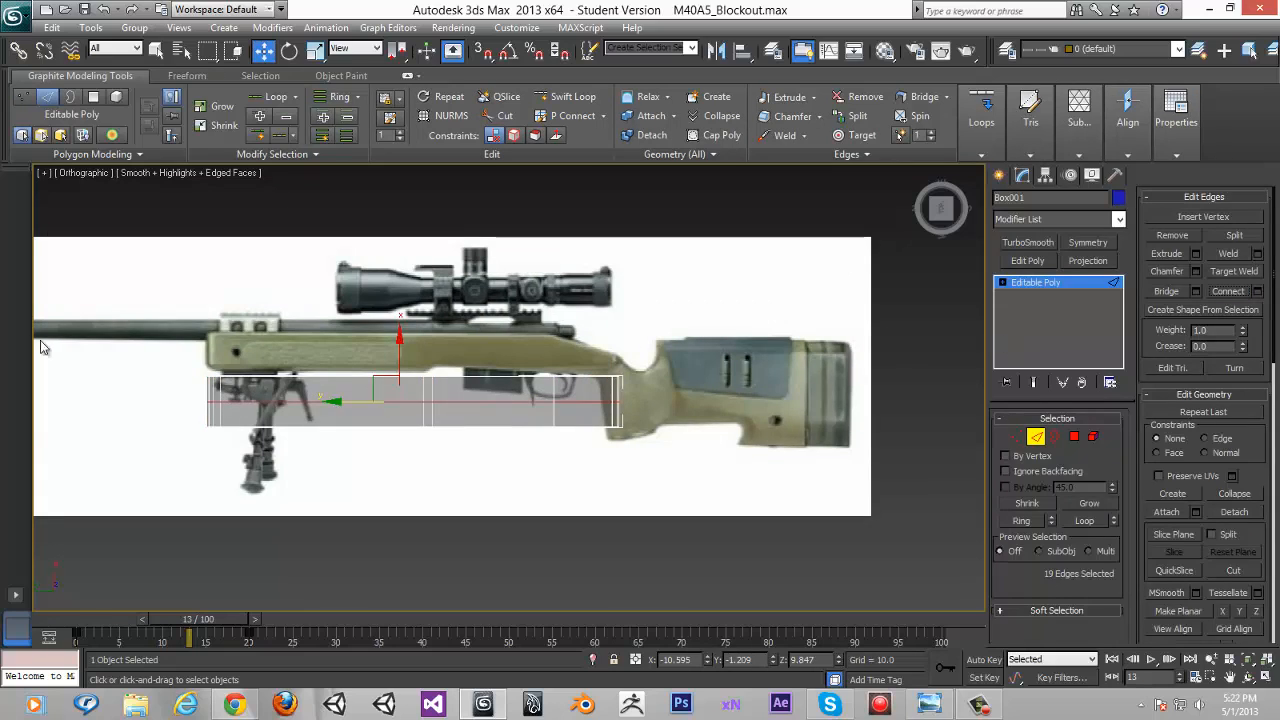
Select the polygons on one lengthwise half of the stock in the top view and delete them
{"action": "left_click", "coordinate": [1036, 441]}
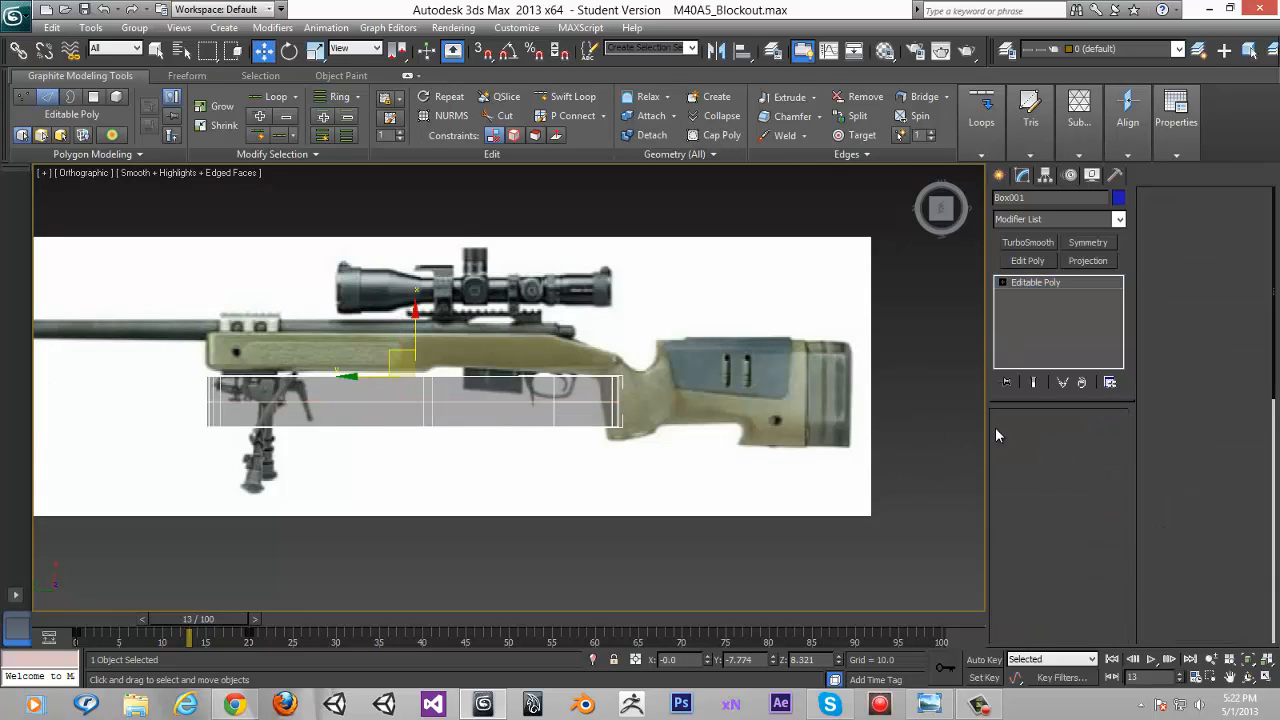
{"action": "key", "text": "4"}
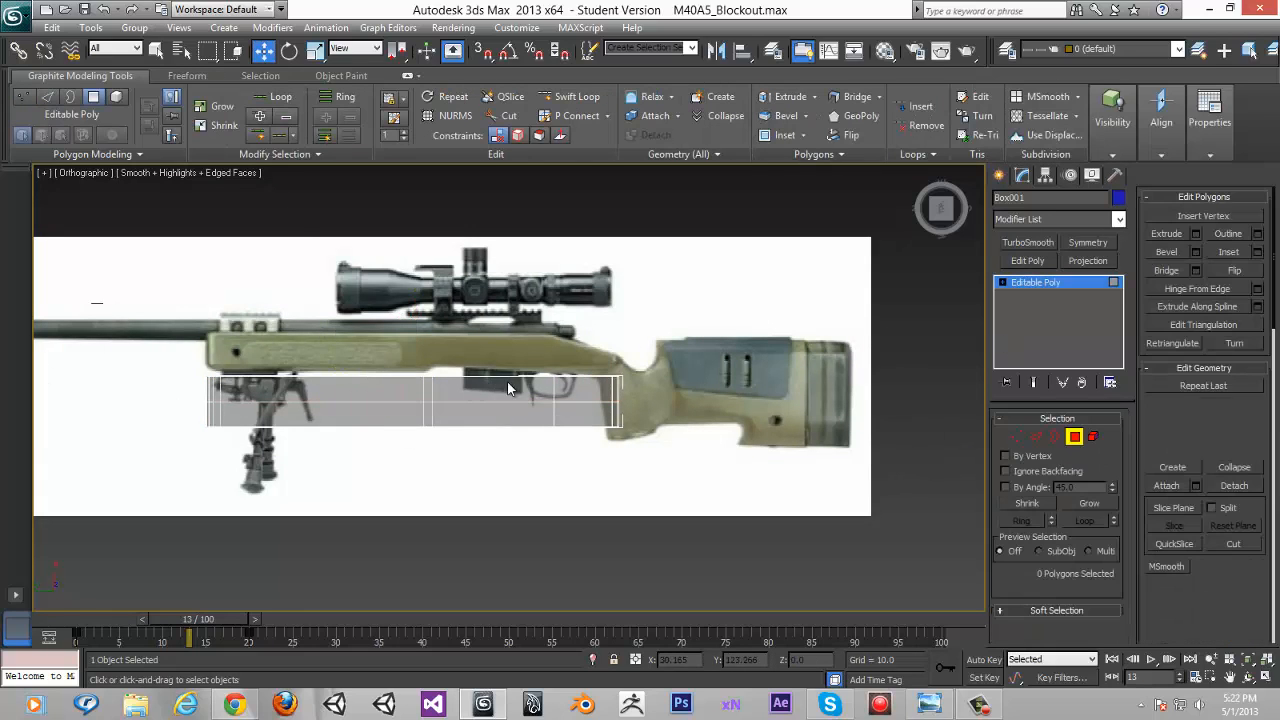
{"action": "left_click_drag", "start_coordinate": [95, 302], "coordinate": [572, 430]}
{"action": "middle_click_drag", "start_coordinate": [572, 430], "coordinate": [505, 325], "text": "alt"}
{"action": "key", "text": "shift+z"}
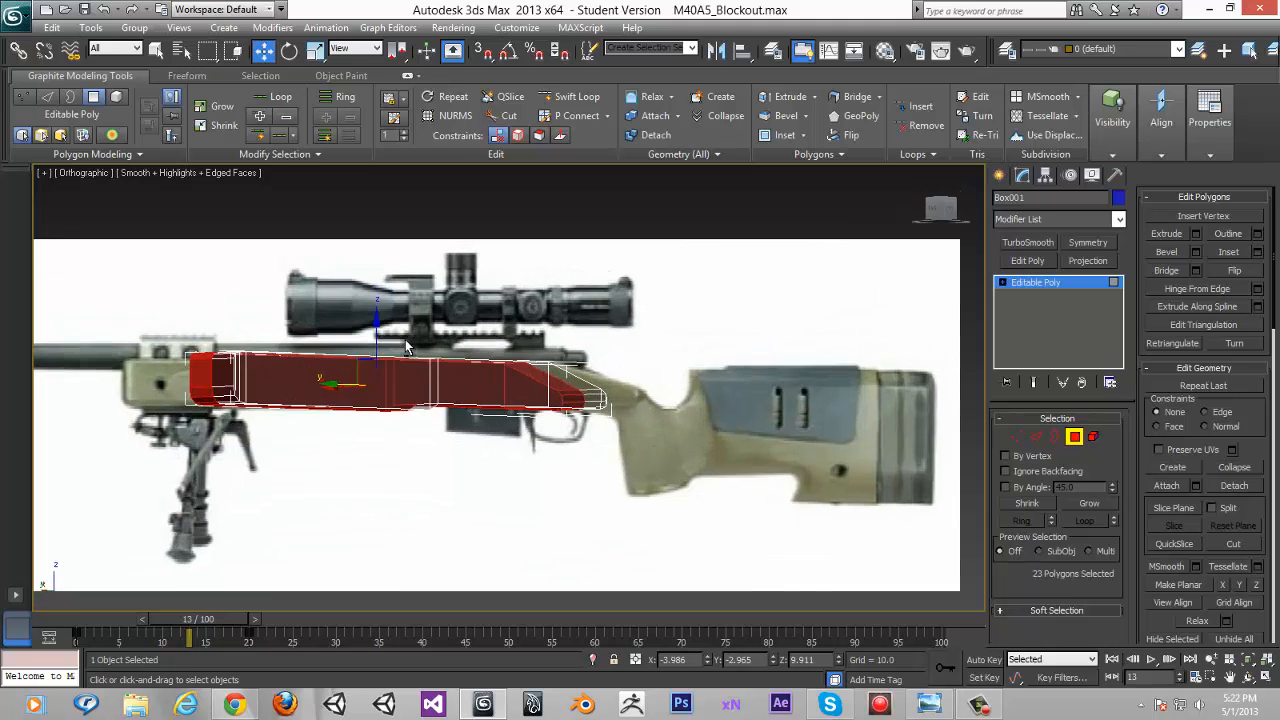
{"action": "key", "text": "F2"}
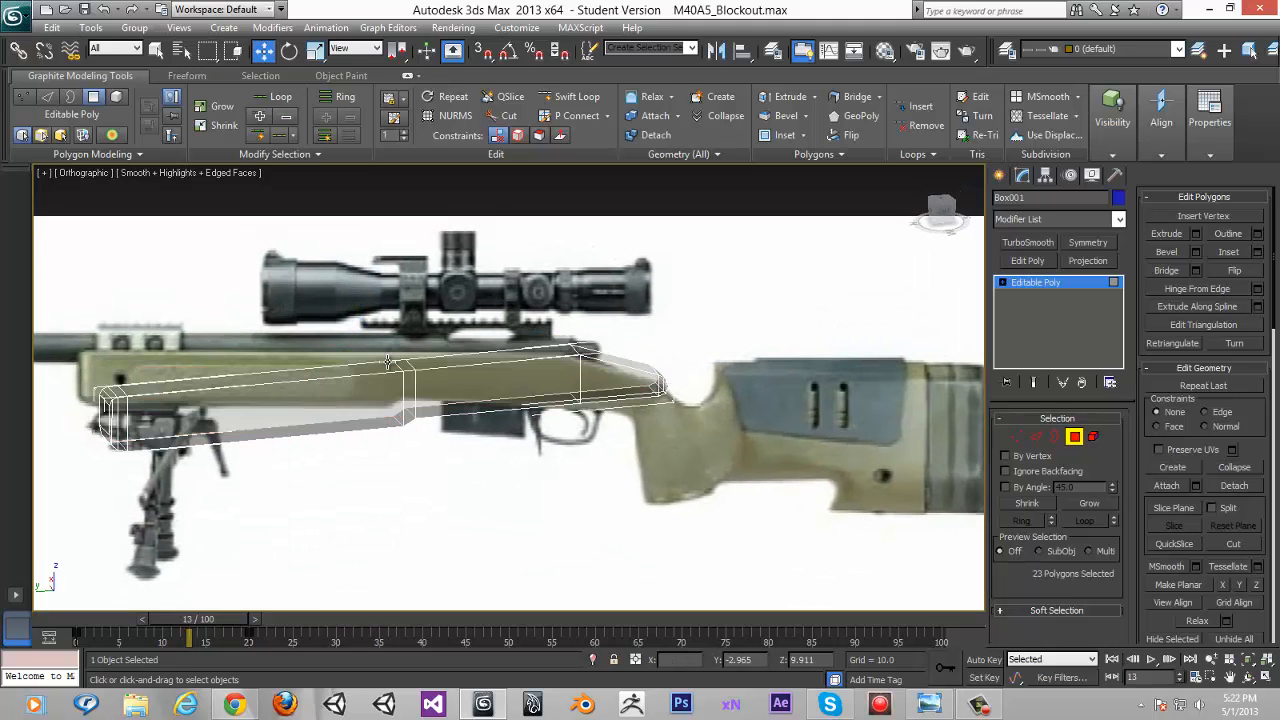
{"action": "scroll", "coordinate": [522, 371], "scroll_direction": "up", "scroll_amount": 5}
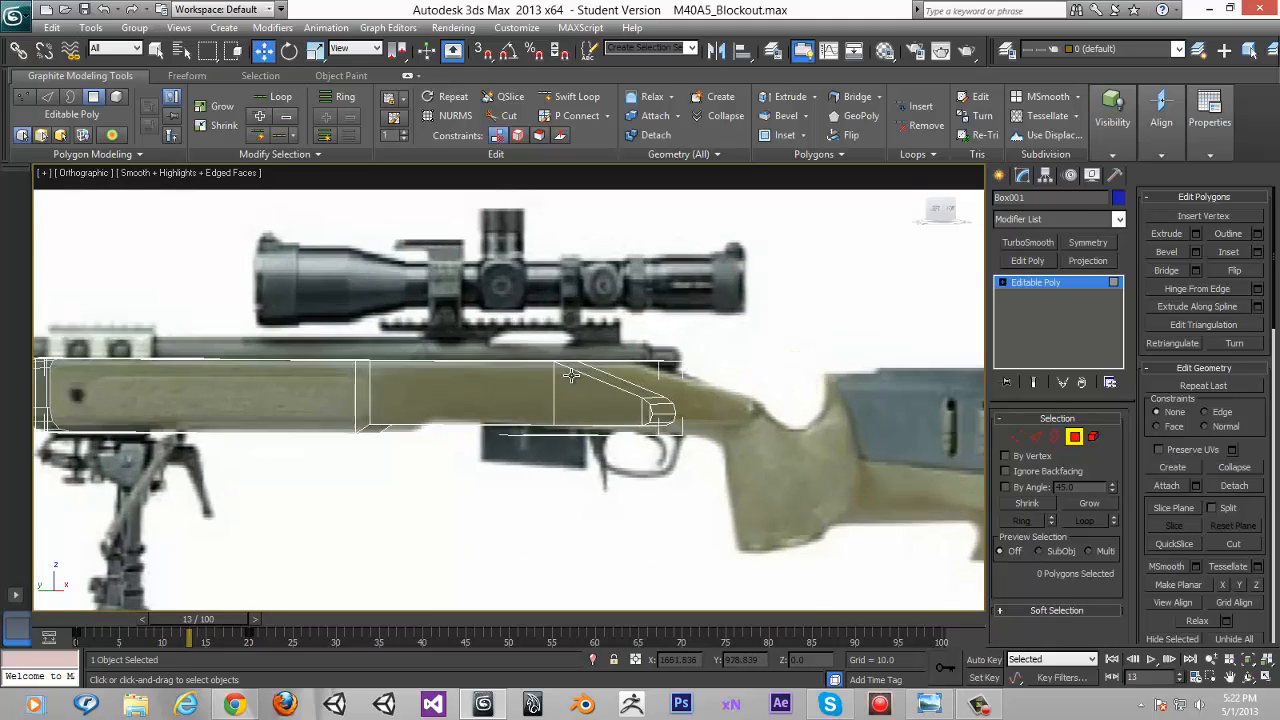
{"action": "middle_click_drag", "start_coordinate": [500, 385], "coordinate": [681, 350], "text": "alt"}
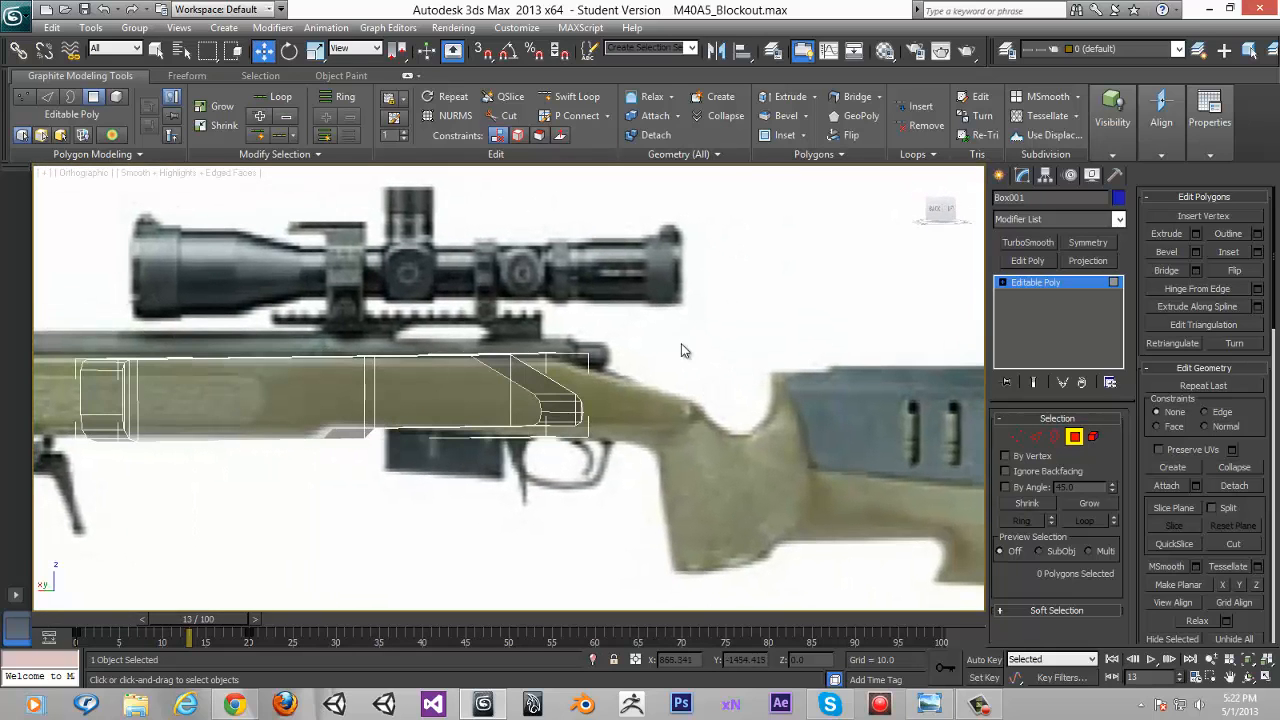
Apply a Symmetry modifier to the remaining half and try the X, Y and Z mirror axes
{"action": "left_click", "coordinate": [1074, 437]}
{"action": "middle_click_drag", "start_coordinate": [560, 410], "coordinate": [300, 400], "text": "alt"}
{"action": "left_click", "coordinate": [1088, 242]}
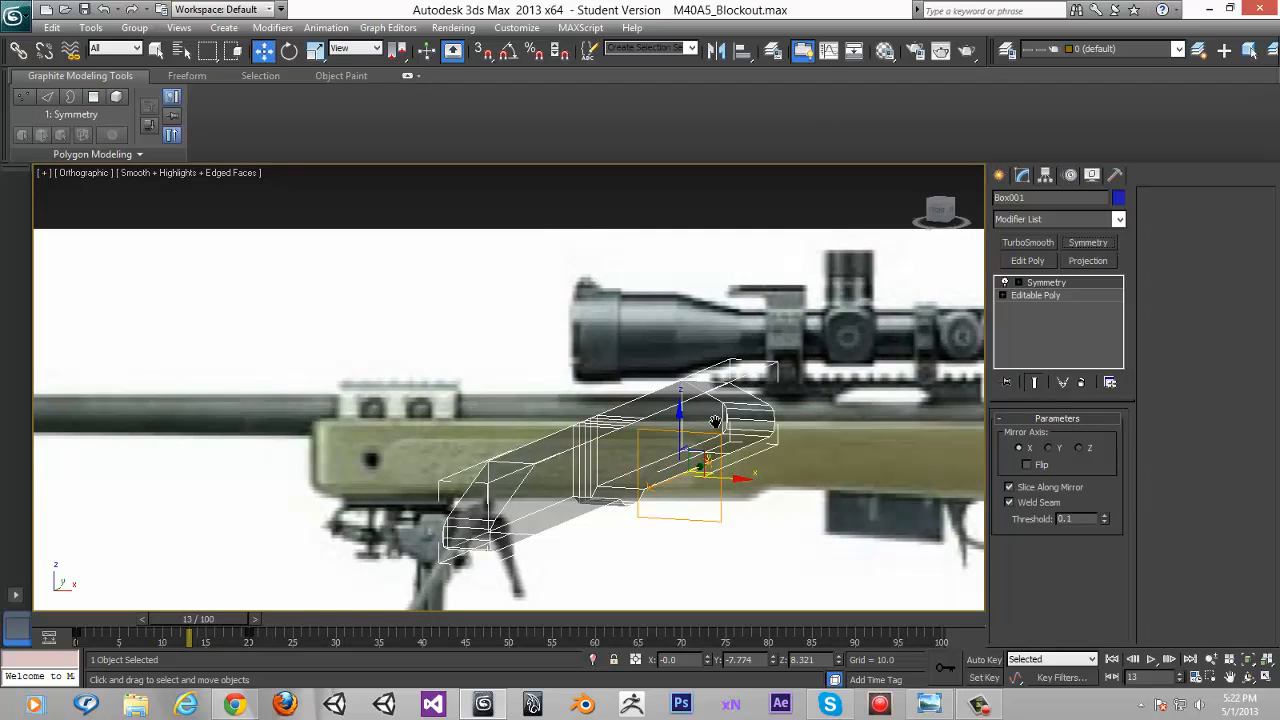
{"action": "middle_click_drag", "start_coordinate": [712, 418], "coordinate": [820, 395], "text": "alt"}
{"action": "left_click", "coordinate": [1019, 283]}
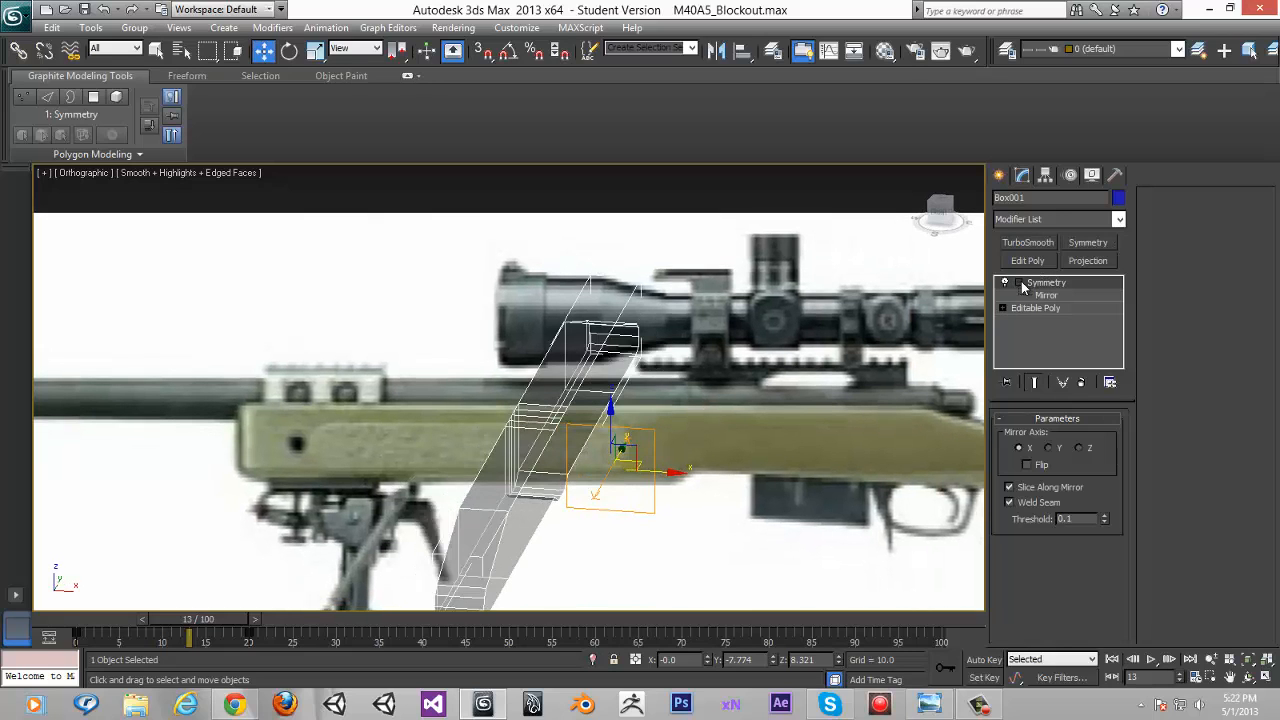
{"action": "left_click", "coordinate": [1020, 283]}
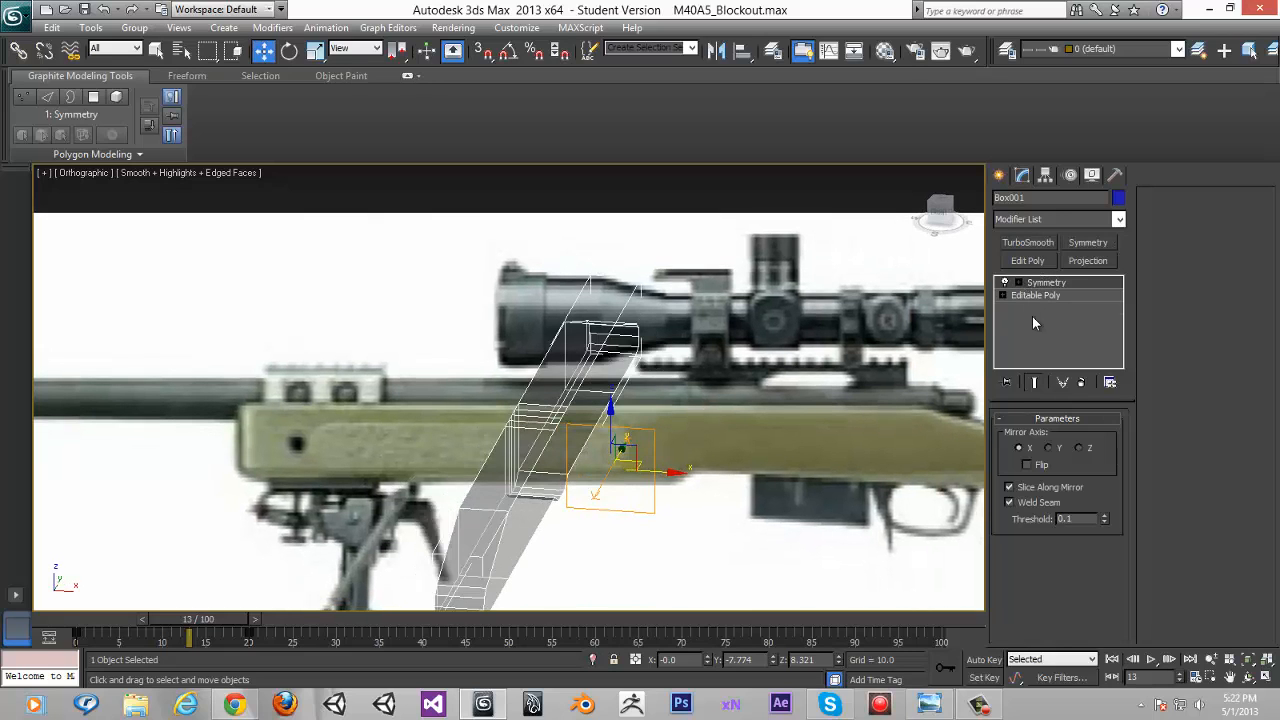
{"action": "left_click", "coordinate": [1048, 448]}
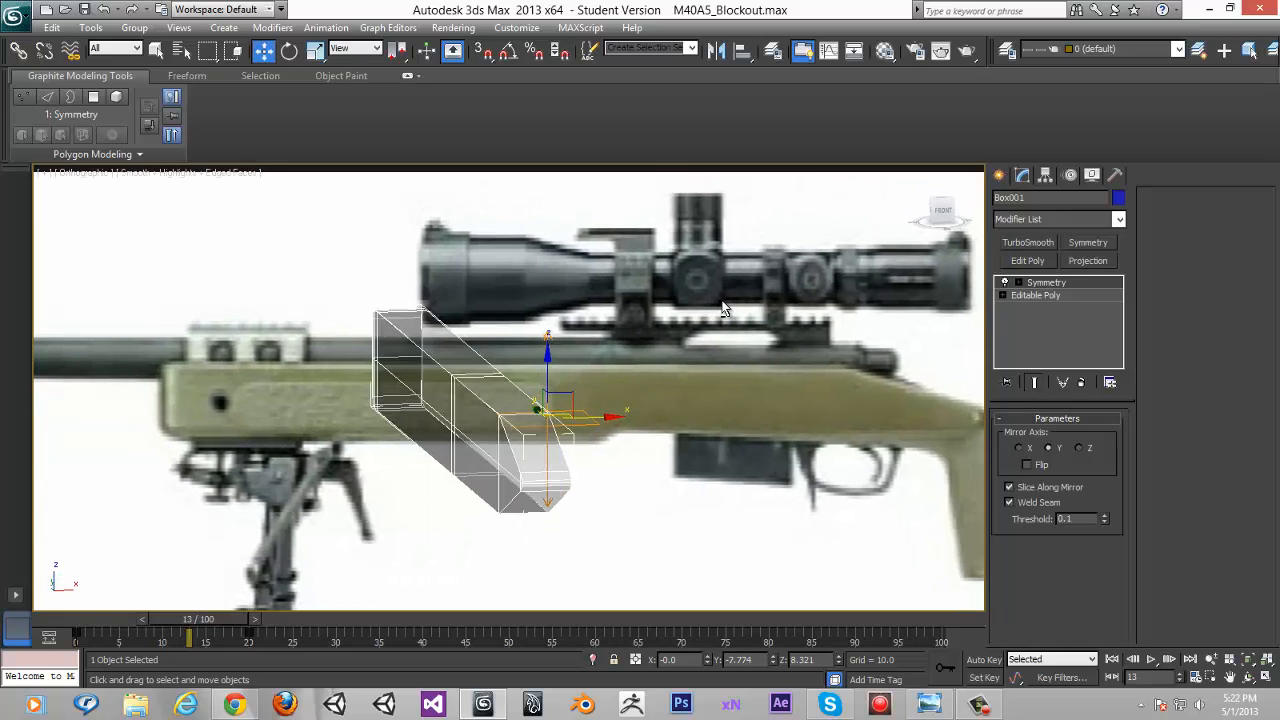
{"action": "left_click", "coordinate": [1078, 448]}
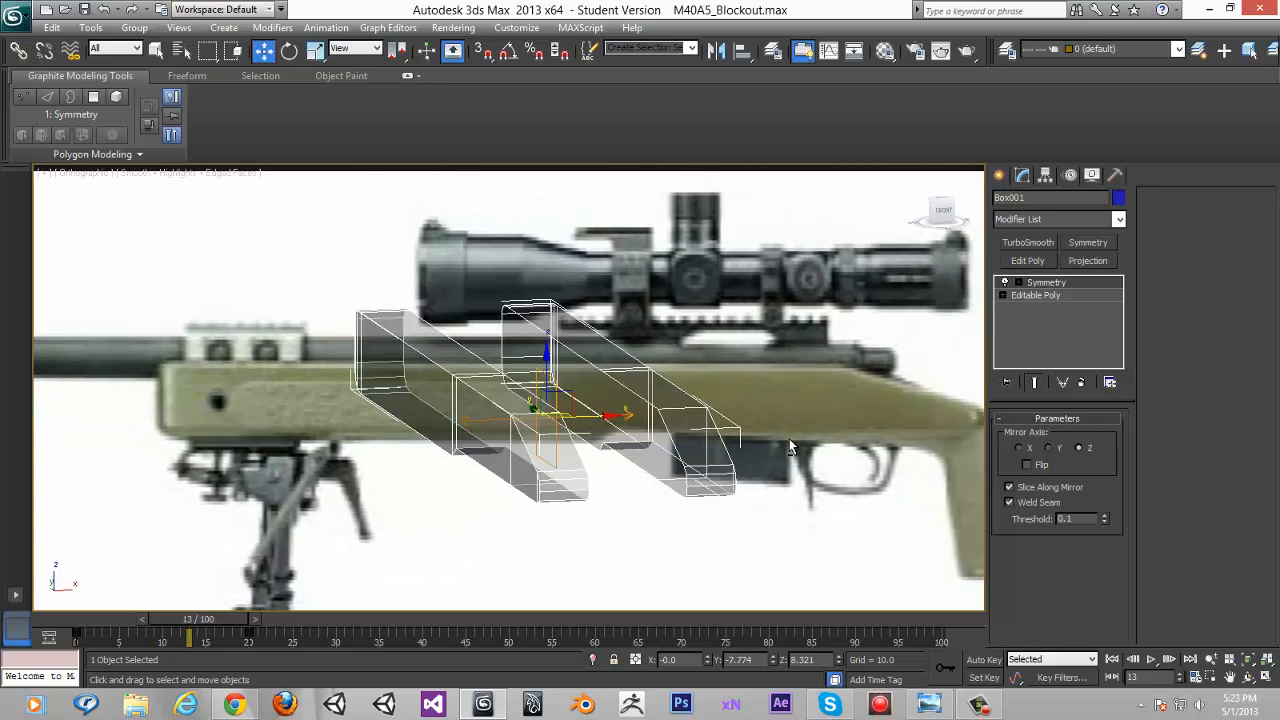
{"action": "scroll", "coordinate": [789, 438], "scroll_direction": "up", "scroll_amount": 2}
{"action": "scroll", "coordinate": [854, 359], "scroll_direction": "down", "scroll_amount": 5}
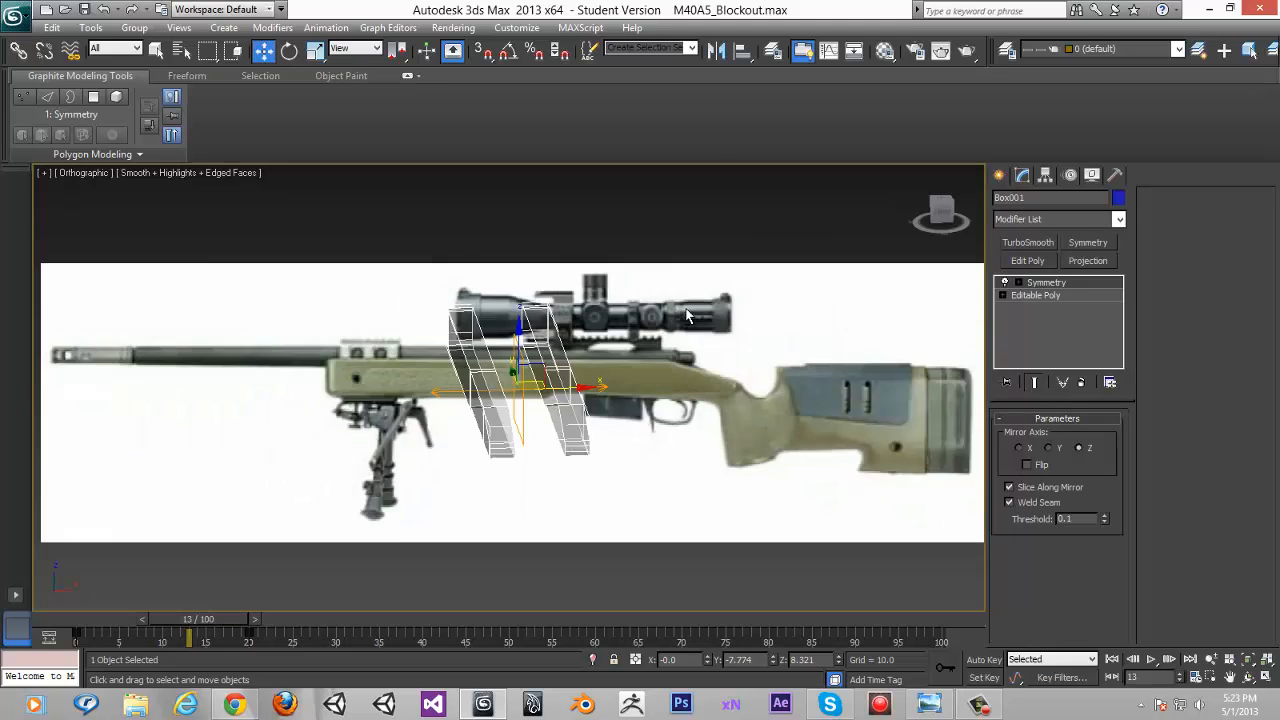
Delete the Symmetry modifier and undo the deletion of the stock's half
{"action": "left_click", "coordinate": [1029, 294]}
{"action": "left_click", "coordinate": [999, 175]}
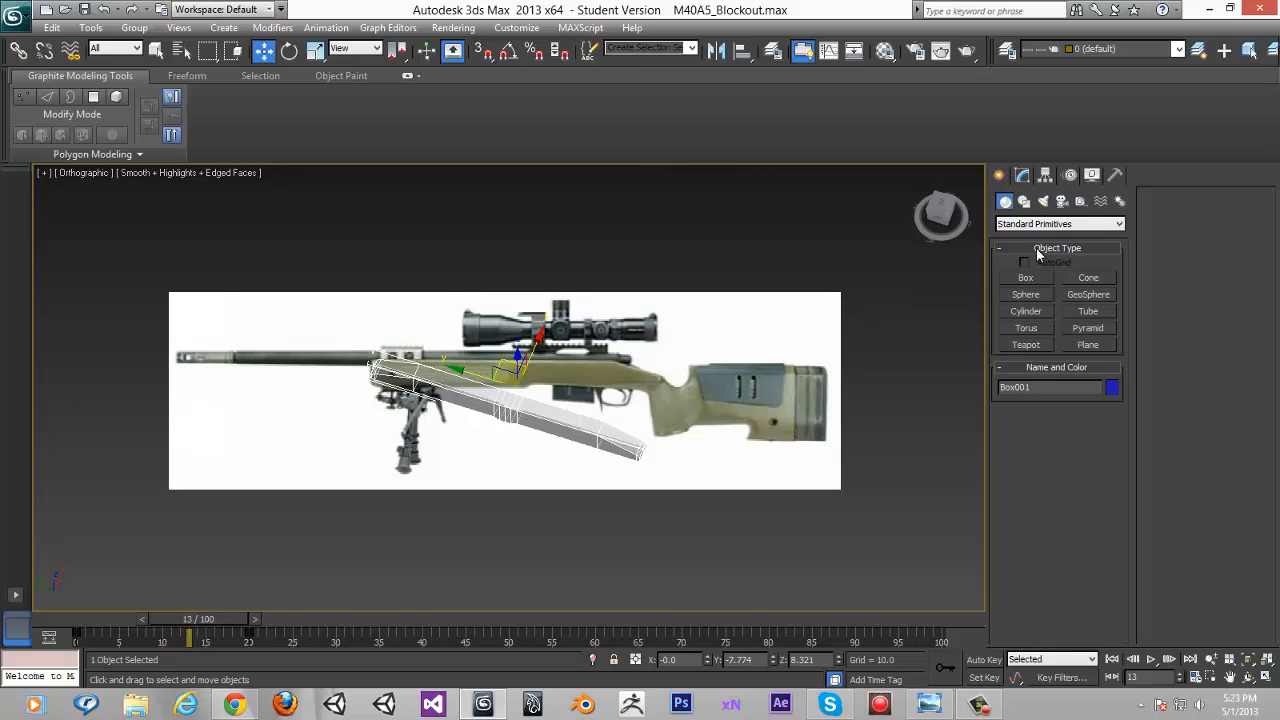
{"action": "left_click", "coordinate": [1022, 175]}
{"action": "right_click", "coordinate": [1050, 282]}
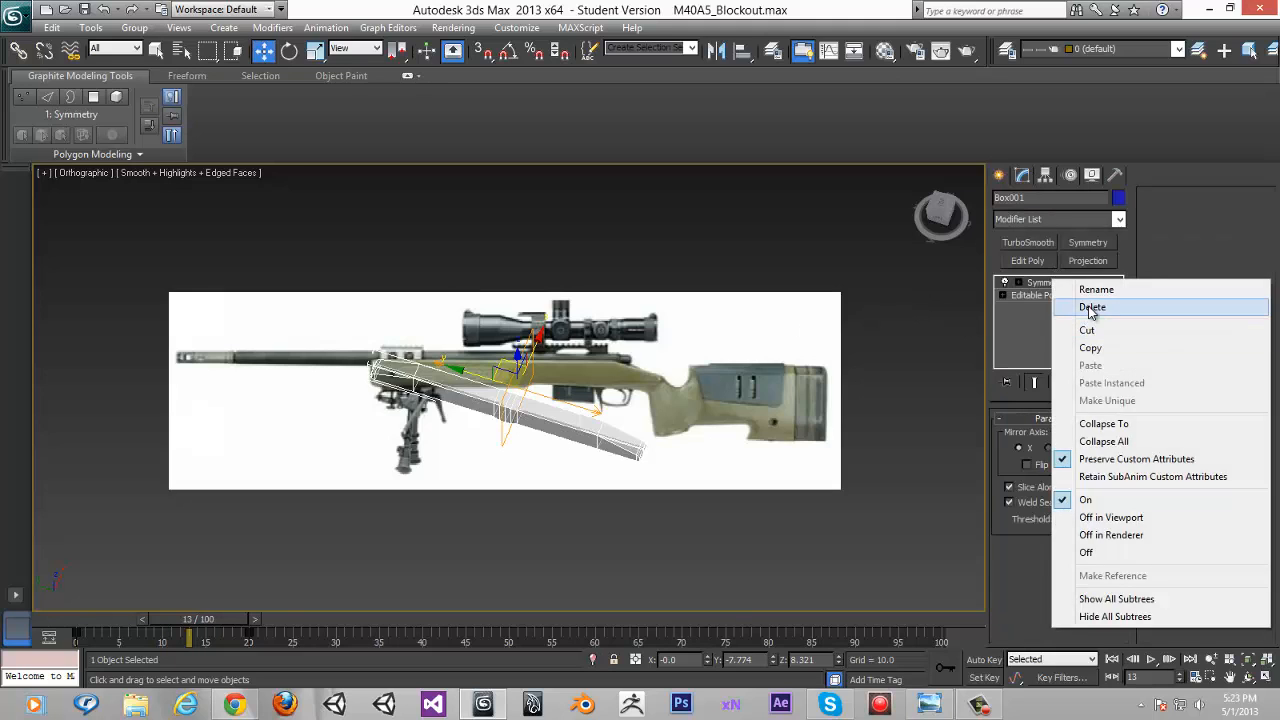
{"action": "left_click", "coordinate": [1090, 307]}
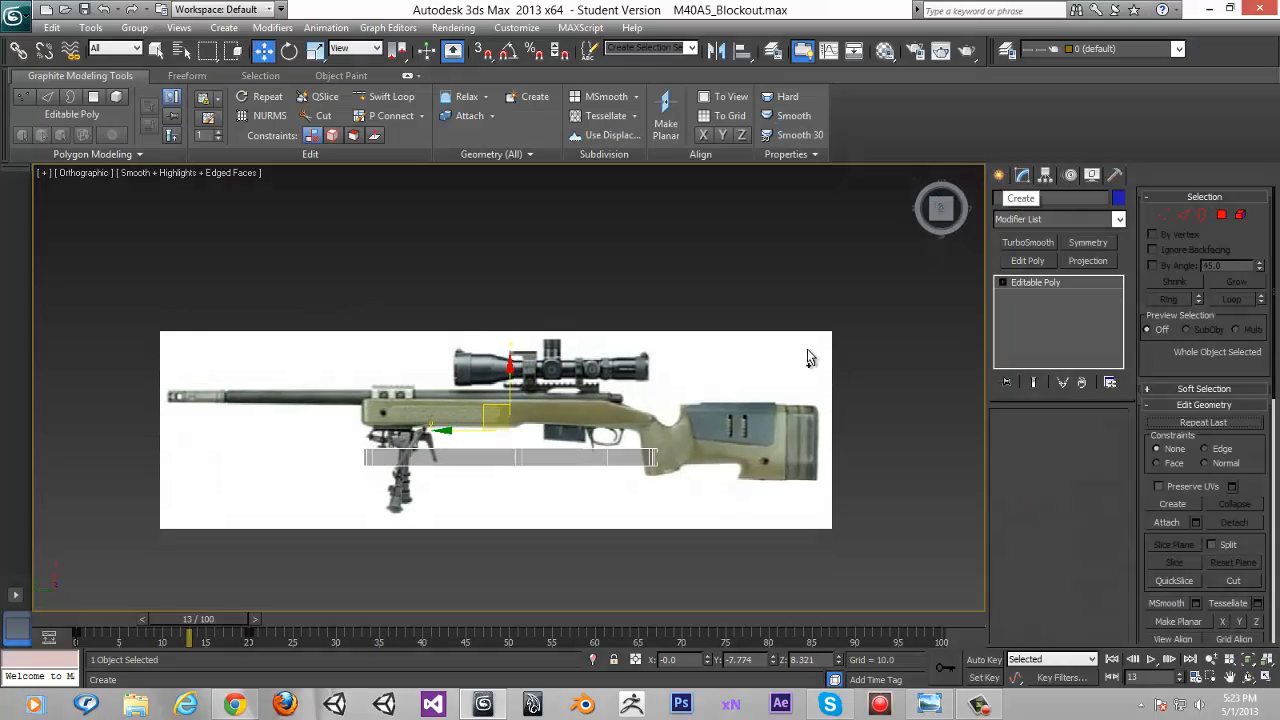
{"action": "middle_click_drag", "start_coordinate": [737, 377], "coordinate": [787, 350]}
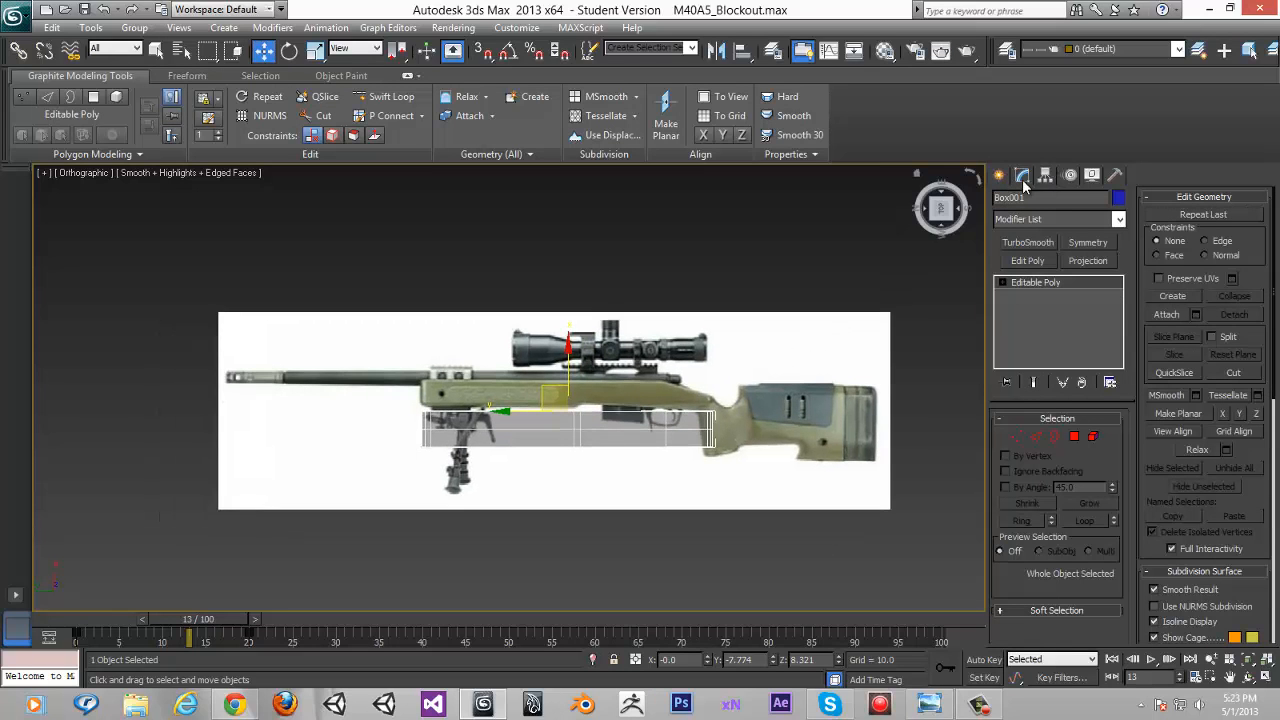
Centre the stock's pivot to the object with Affect Pivot Only
{"action": "left_click", "coordinate": [1045, 175]}
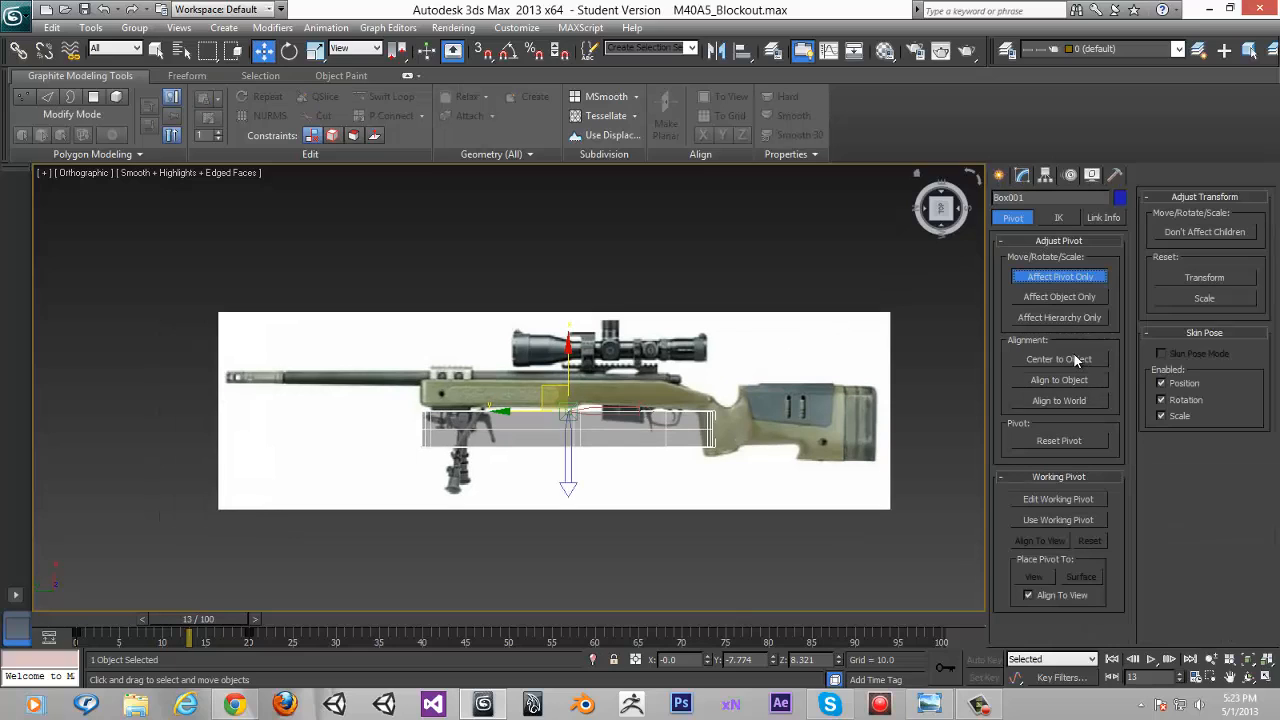
{"action": "left_click", "coordinate": [998, 175]}
{"action": "scroll", "coordinate": [651, 456], "scroll_direction": "up", "scroll_amount": 5}
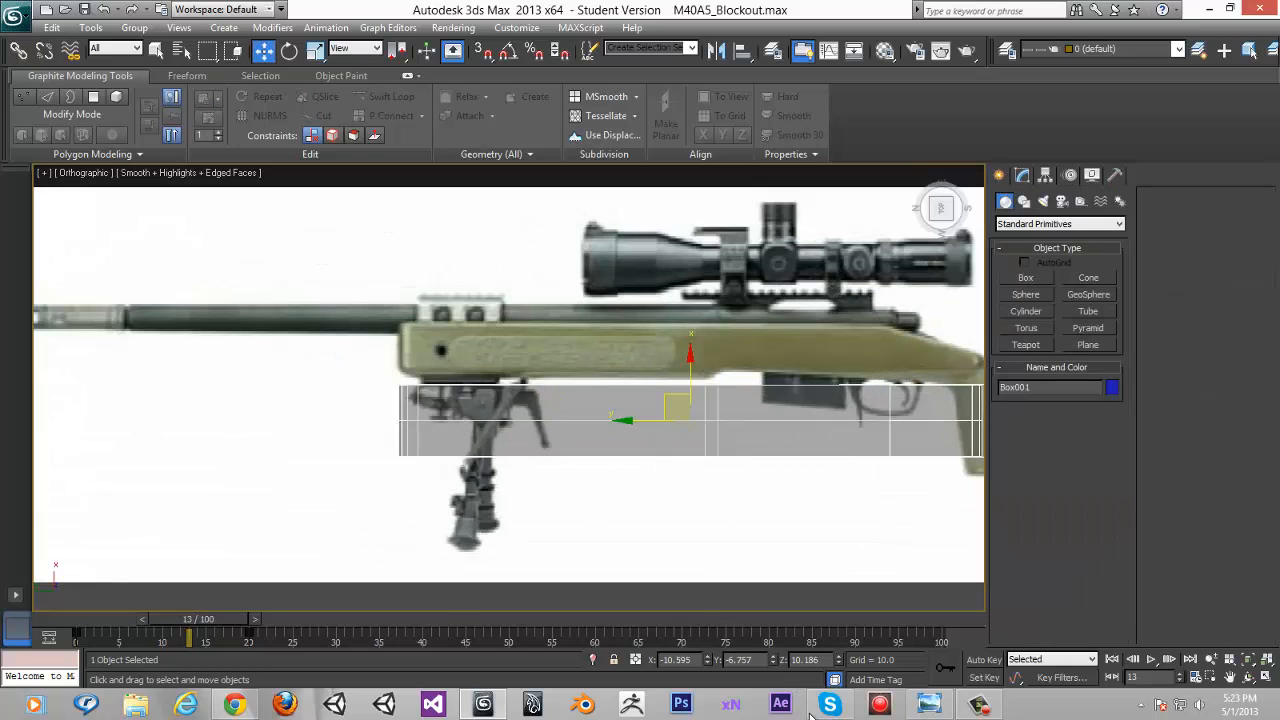
Set the stock's X position to 0, keeping its Y position, and check its alignment from the left and from above
{"action": "right_click", "coordinate": [773, 665]}
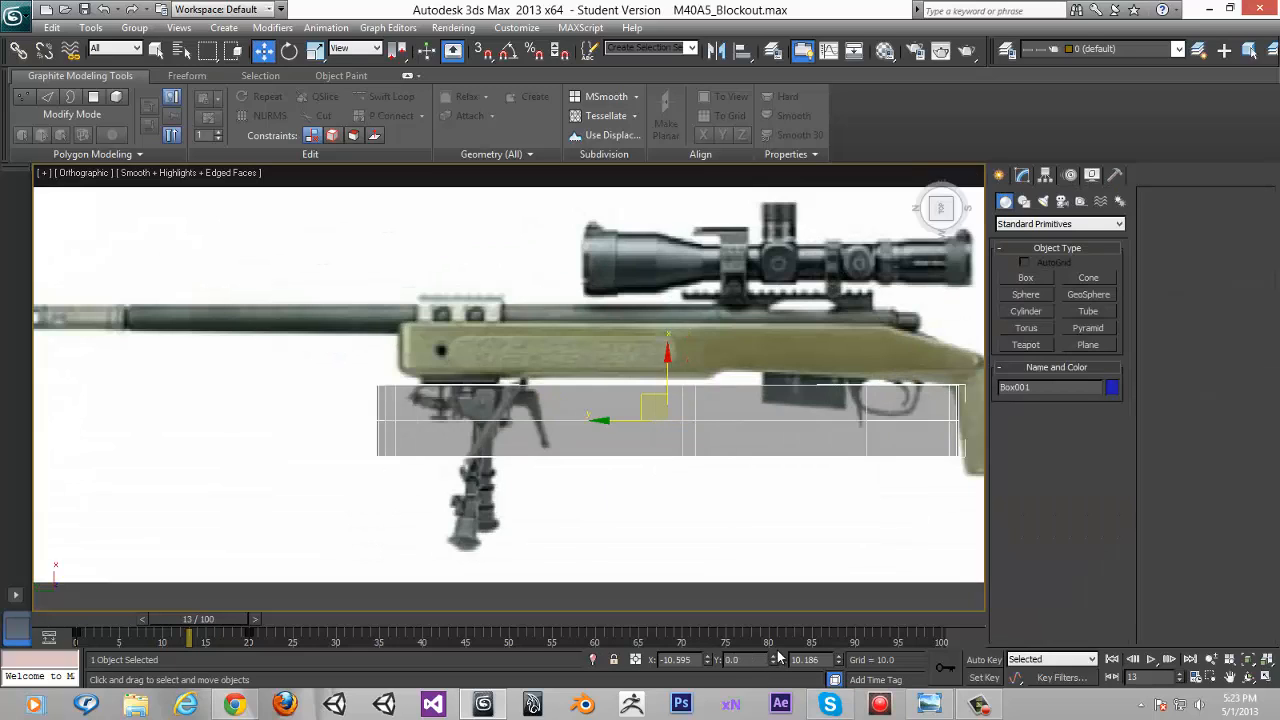
{"action": "key", "text": "ctrl+z"}
{"action": "right_click", "coordinate": [708, 664]}
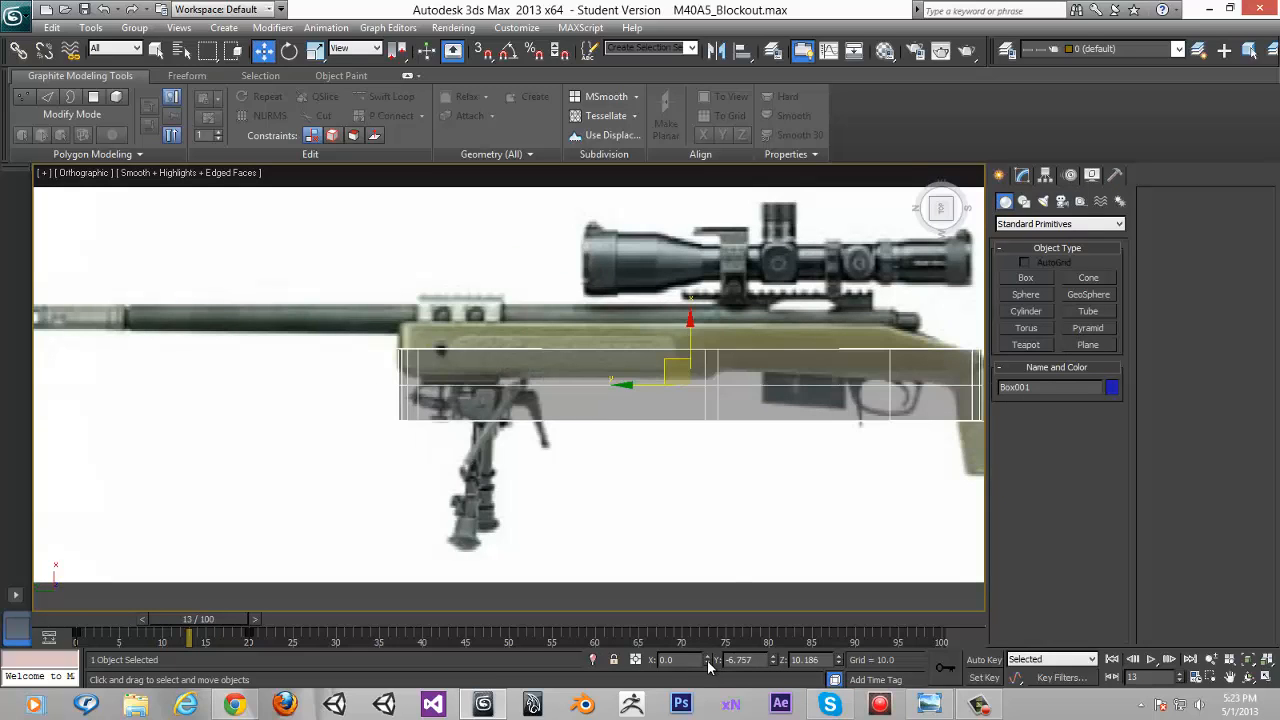
{"action": "scroll", "coordinate": [735, 497], "scroll_direction": "down", "scroll_amount": 3}
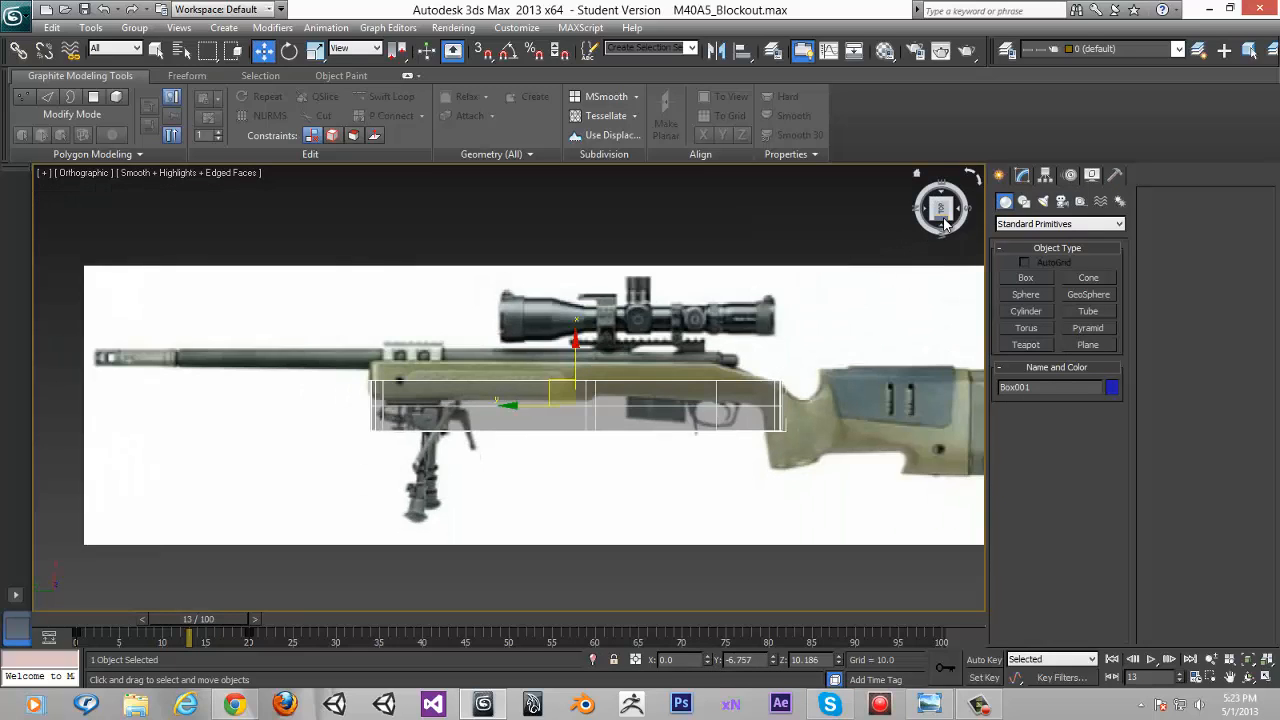
{"action": "left_click", "coordinate": [942, 231]}
{"action": "key", "text": "l"}
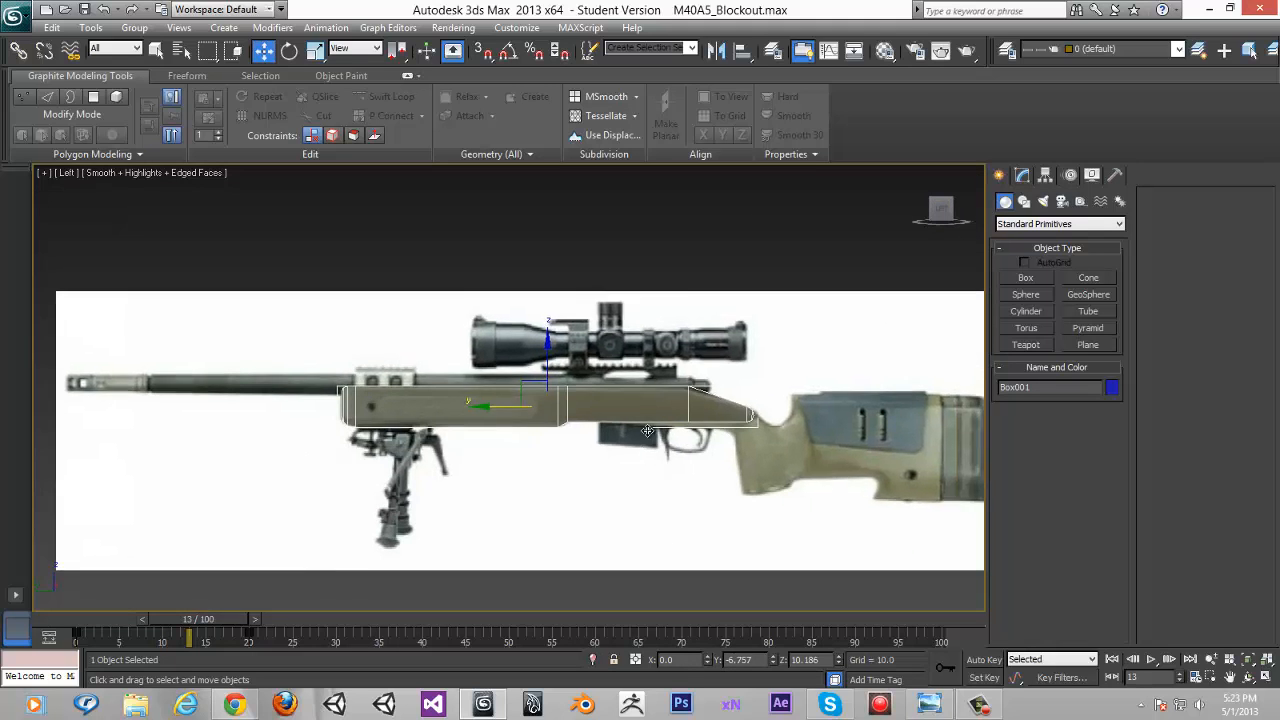
{"action": "scroll", "coordinate": [645, 448], "scroll_direction": "up", "scroll_amount": 3}
{"action": "middle_click_drag", "start_coordinate": [645, 448], "coordinate": [748, 391], "text": "alt"}
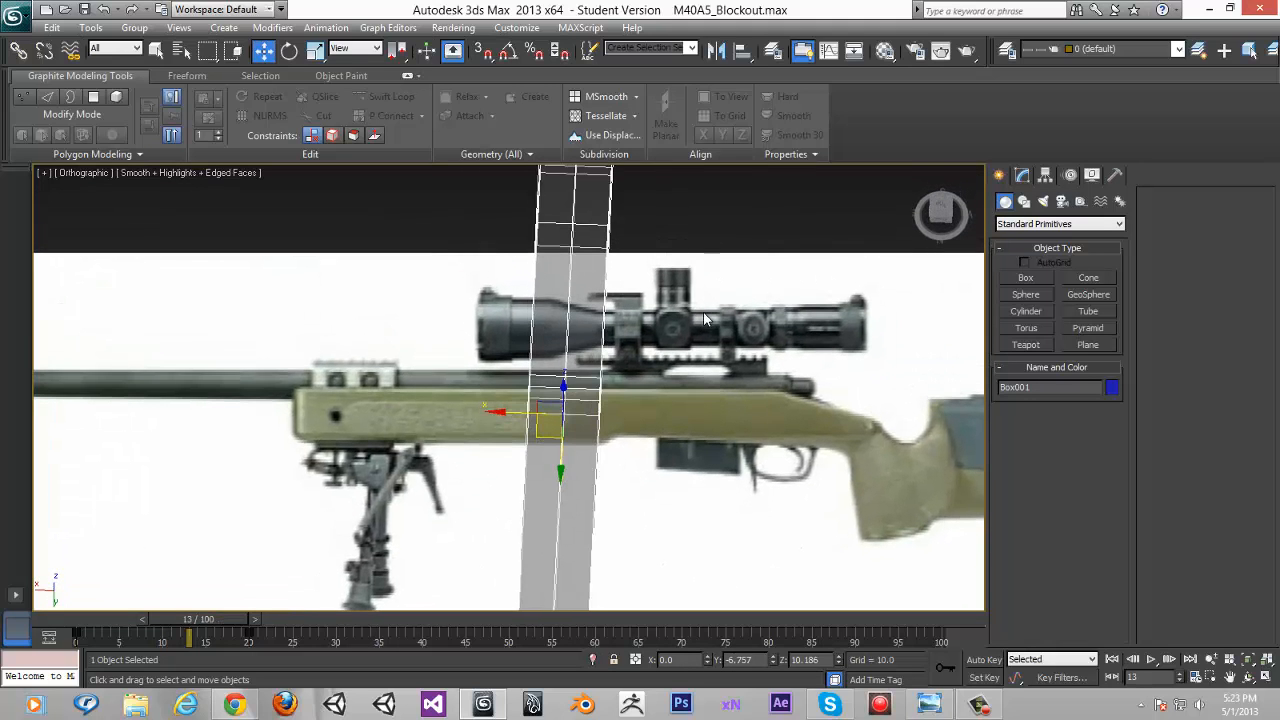
{"action": "scroll", "coordinate": [704, 318], "scroll_direction": "down", "scroll_amount": 5}
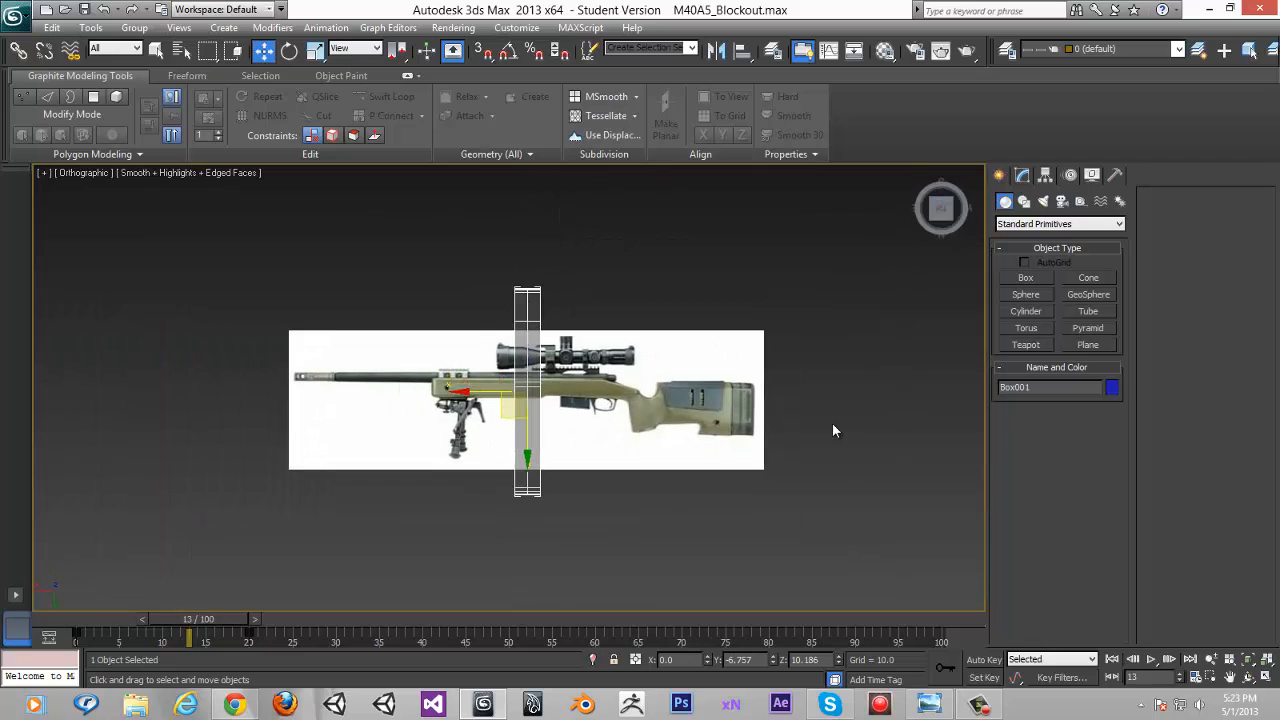
Select the polygons of one lengthwise half of the stock, delete them and leave polygon editing
{"action": "left_click", "coordinate": [1022, 175]}
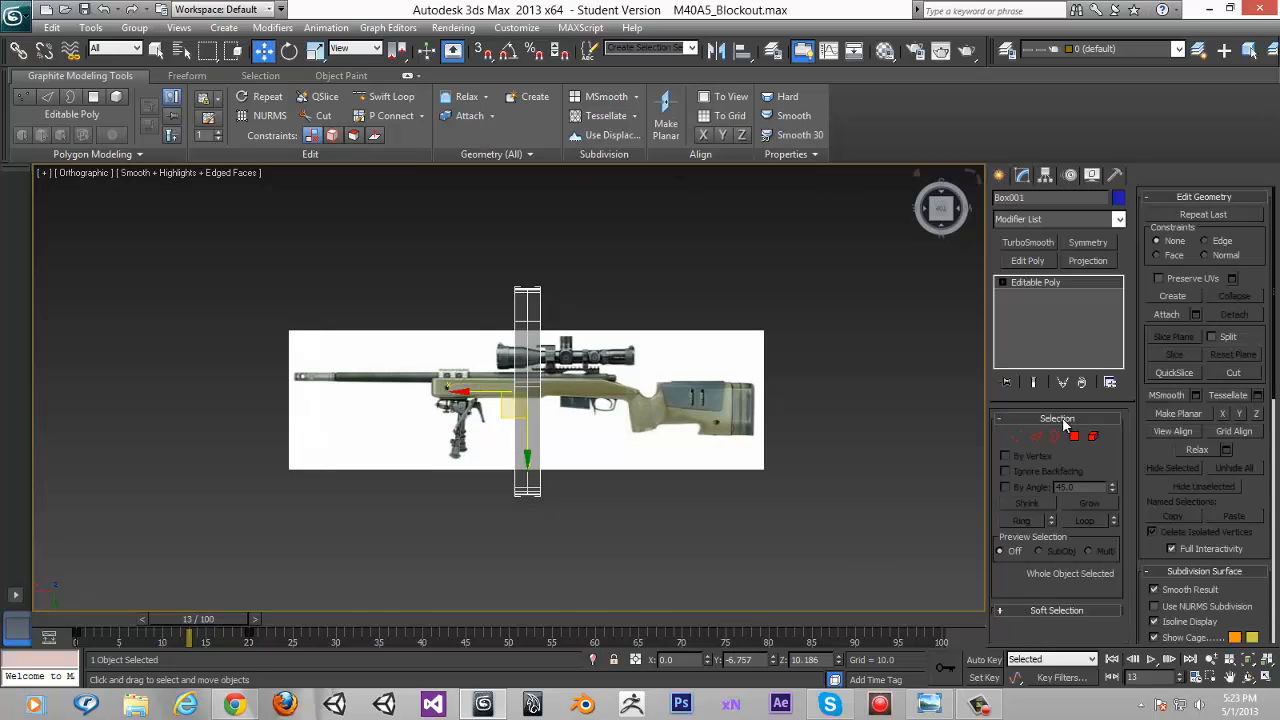
{"action": "left_click", "coordinate": [1085, 436]}
{"action": "left_click_drag", "start_coordinate": [424, 228], "coordinate": [516, 537]}
{"action": "left_click", "coordinate": [516, 537]}
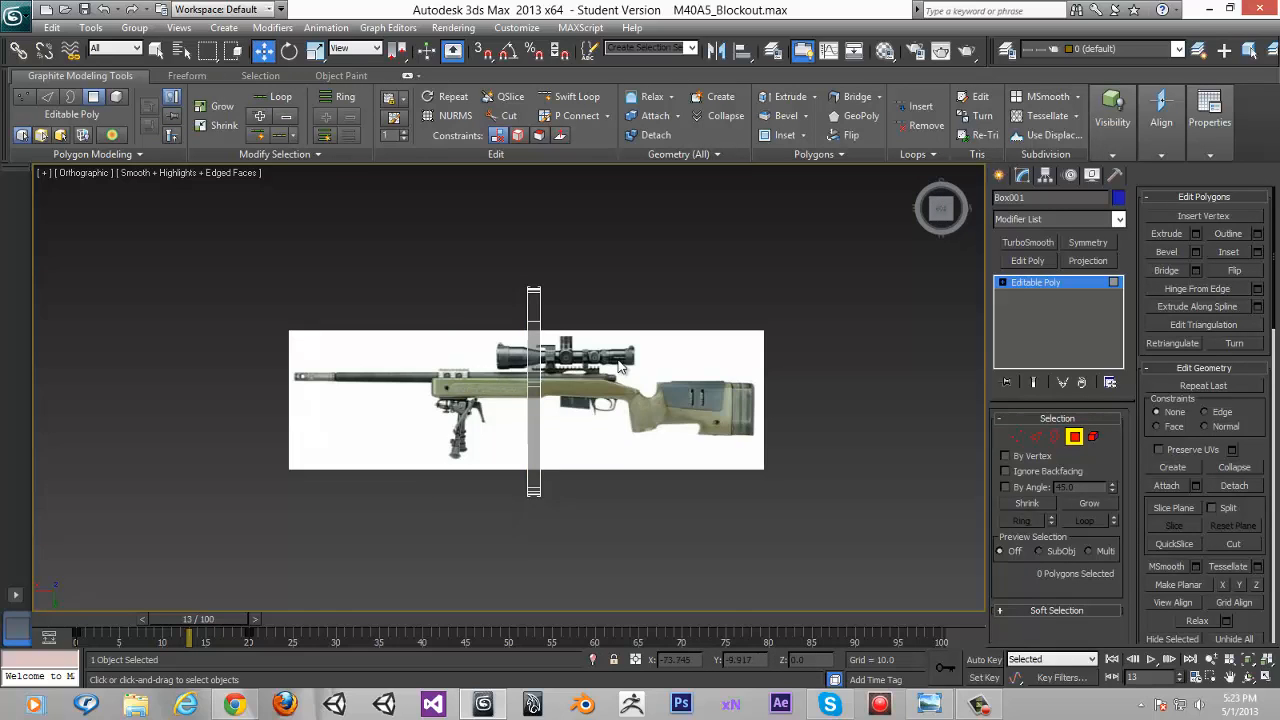
{"action": "scroll", "coordinate": [650, 365], "scroll_direction": "up", "scroll_amount": 5}
{"action": "scroll", "coordinate": [650, 365], "scroll_direction": "up", "scroll_amount": 3}
{"action": "left_click", "coordinate": [1076, 436]}
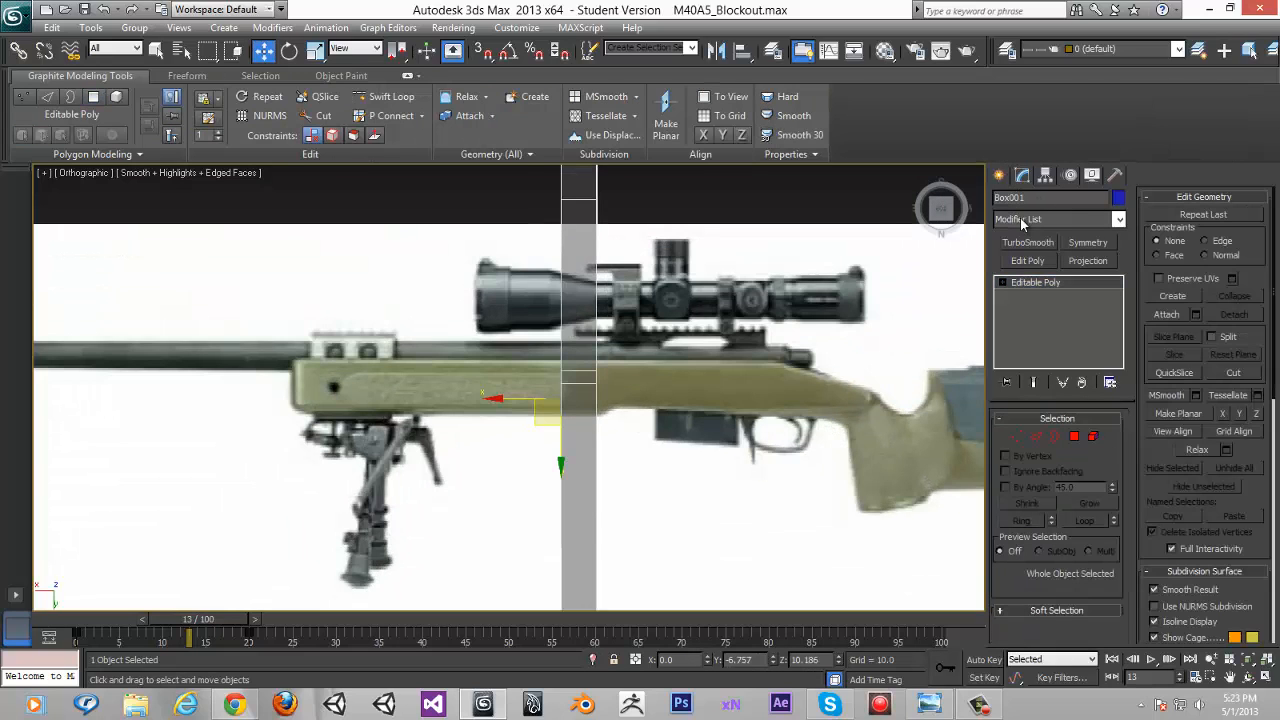
Apply a Symmetry modifier to the remaining half with Z as the mirror axis and check it from the left
{"action": "left_click", "coordinate": [1087, 243]}
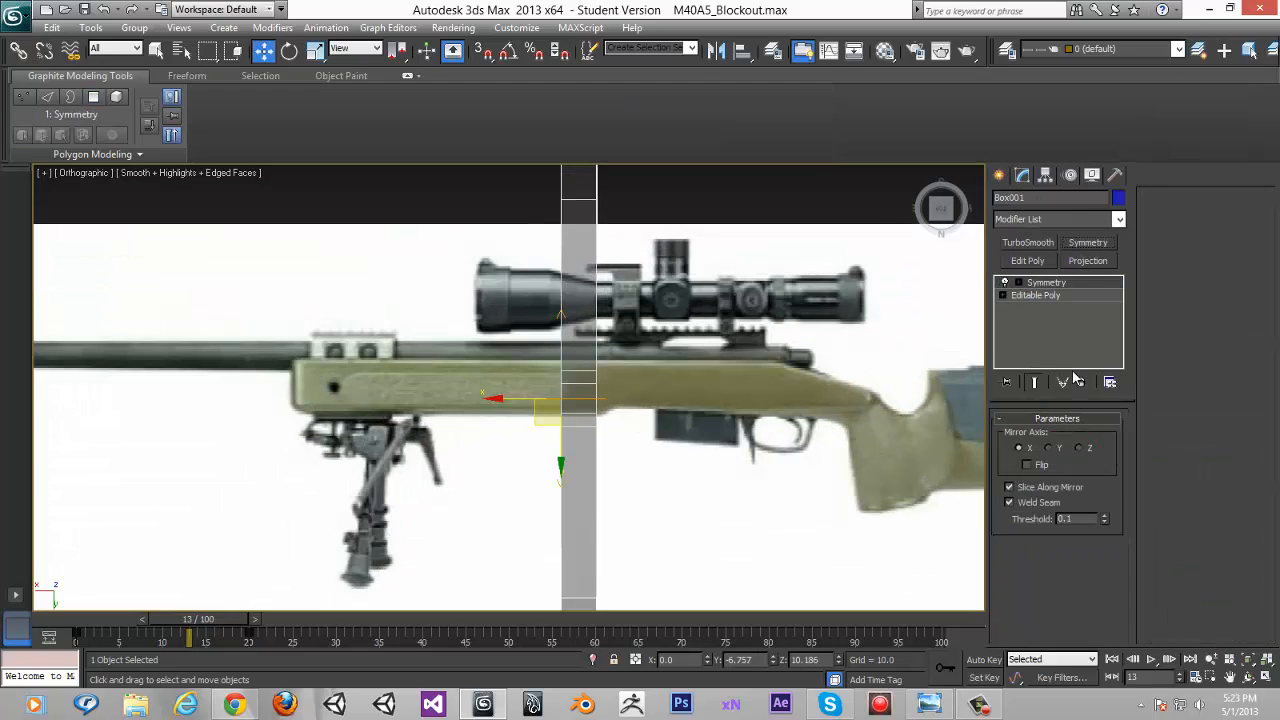
{"action": "left_click", "coordinate": [1080, 448]}
{"action": "scroll", "coordinate": [670, 388], "scroll_direction": "down", "scroll_amount": 6}
{"action": "middle_click_drag", "start_coordinate": [670, 388], "coordinate": [926, 290], "text": "alt"}
{"action": "left_click", "coordinate": [951, 222]}
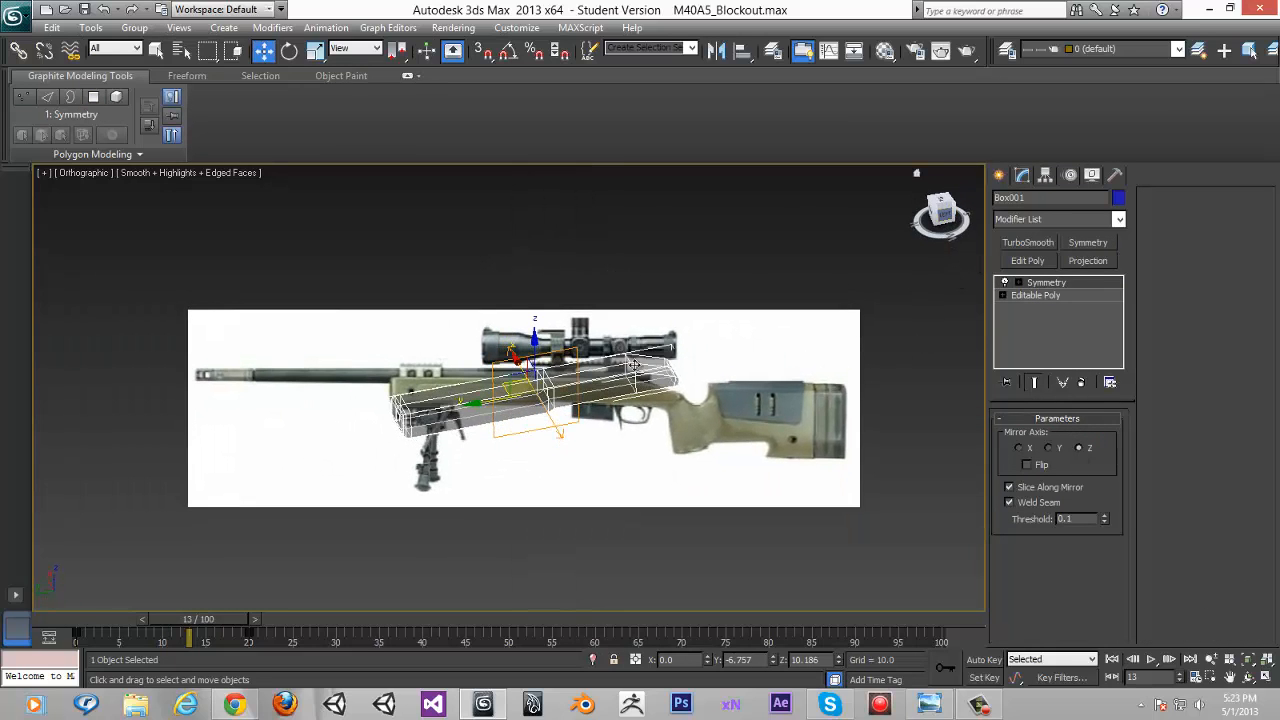
Return to the stock's Editable Poly level with the end result of the Symmetry modifier shown
{"action": "left_click", "coordinate": [1036, 295]}
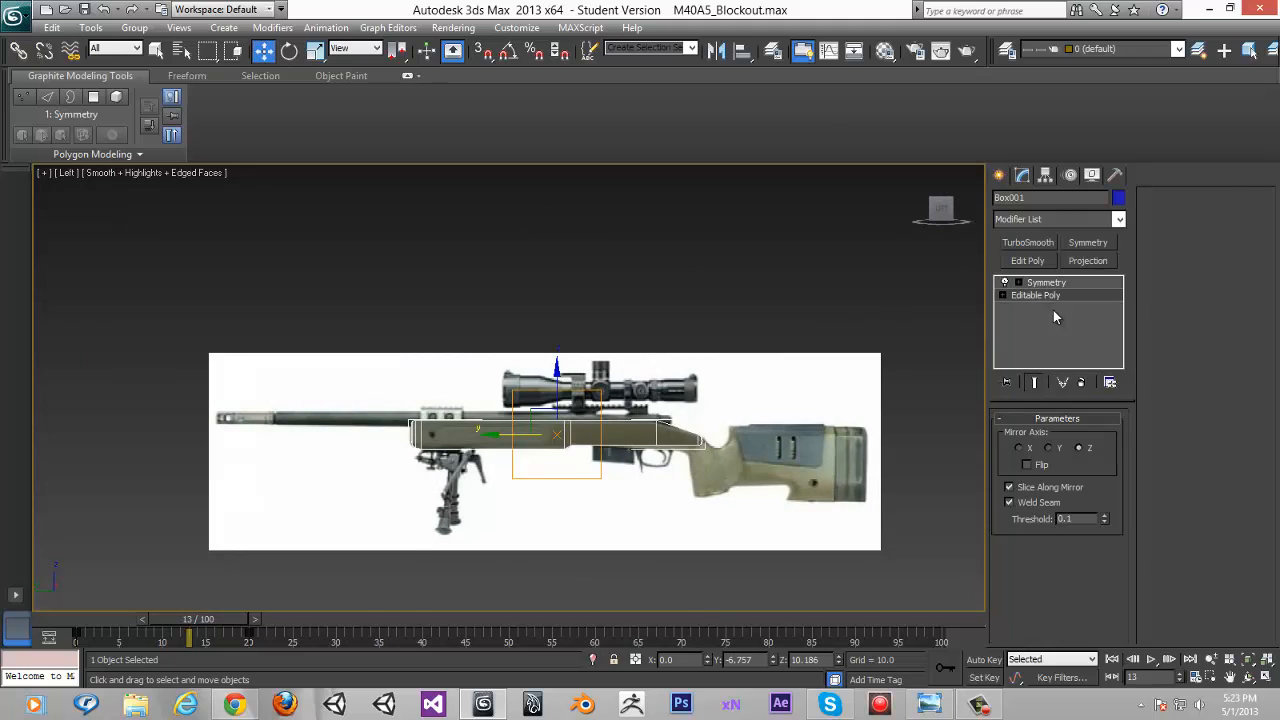
{"action": "left_click", "coordinate": [1034, 382]}
{"action": "middle_click_drag", "start_coordinate": [653, 426], "coordinate": [601, 433], "text": "alt"}
{"action": "scroll", "coordinate": [601, 433], "scroll_direction": "up", "scroll_amount": 2}
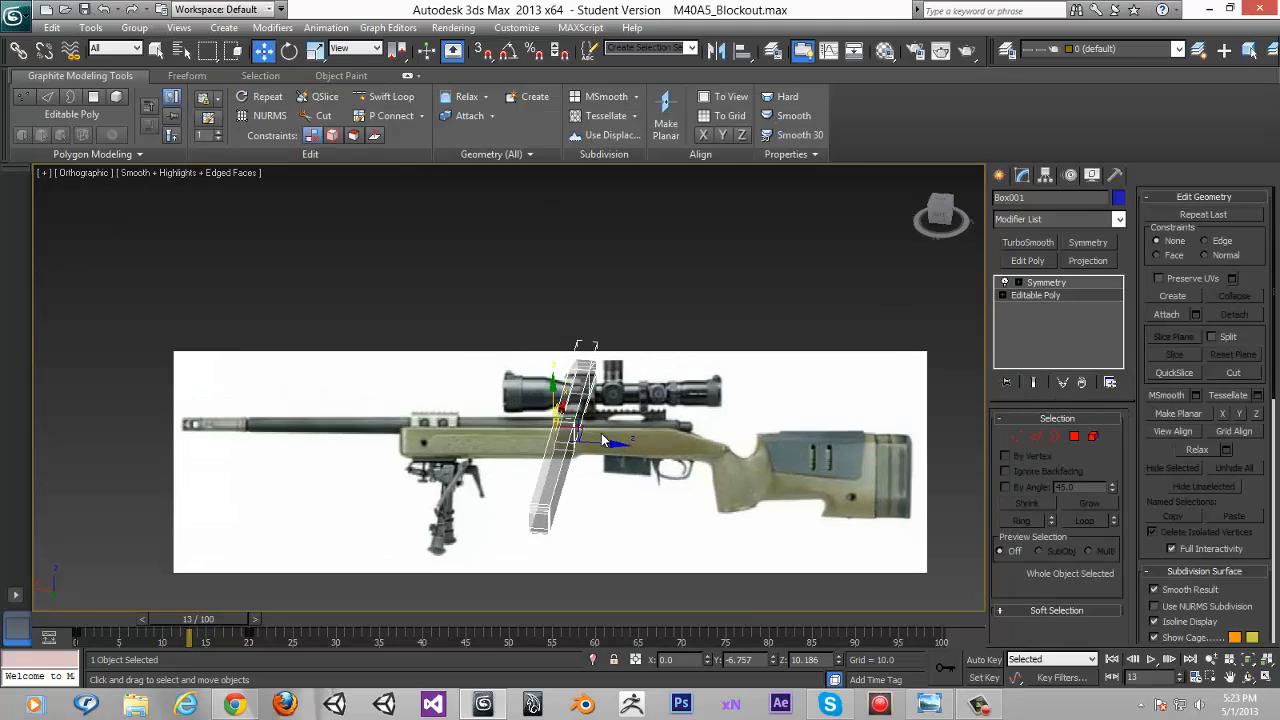
{"action": "middle_click_drag", "start_coordinate": [604, 342], "coordinate": [594, 336], "text": "alt"}
{"action": "scroll", "coordinate": [594, 342], "scroll_direction": "up", "scroll_amount": 4}
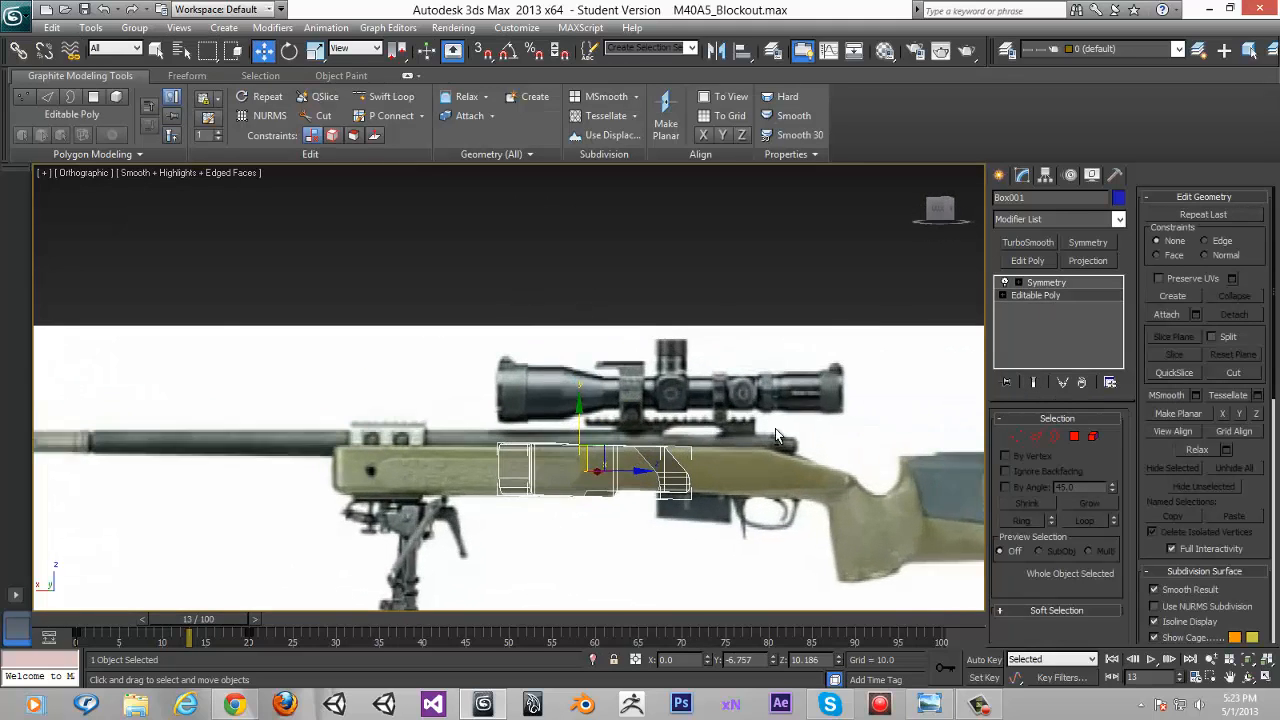
{"action": "middle_click_drag", "start_coordinate": [630, 455], "coordinate": [588, 405], "text": "alt"}
{"action": "key", "text": "shift+z"}
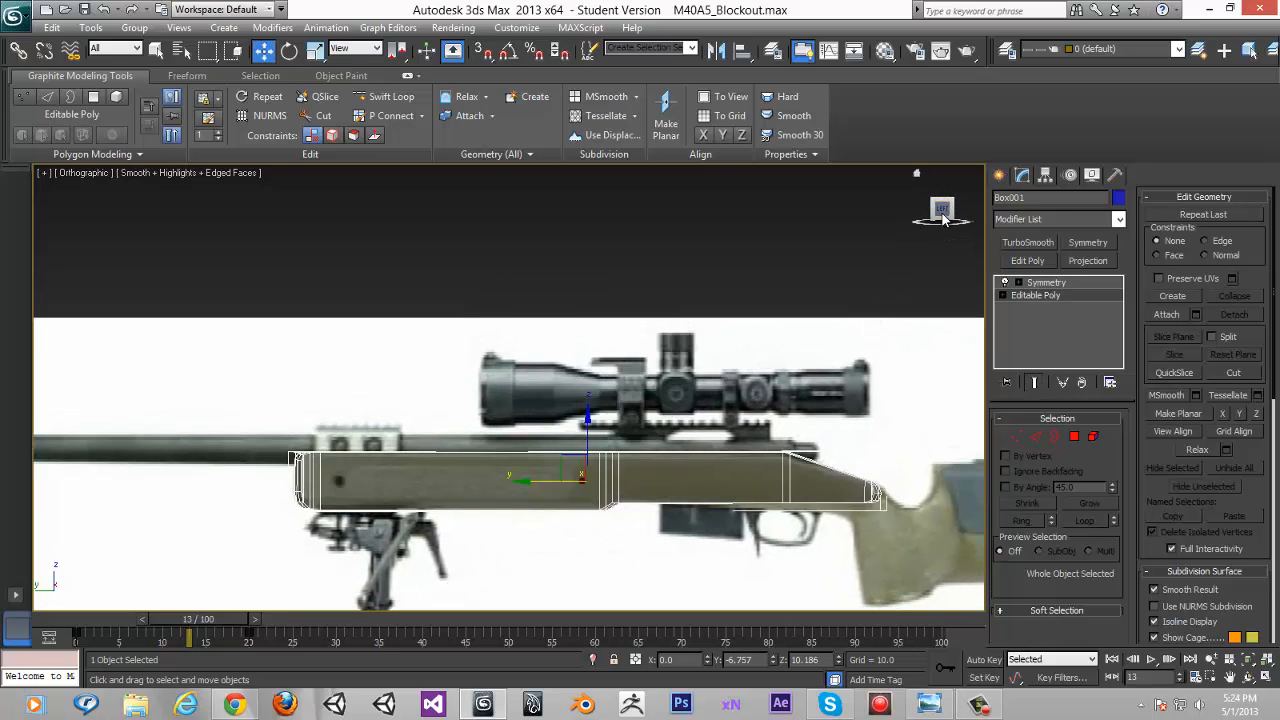
Examine the stock's outline against the side-view reference, from the fore-end to the grip and buttstock
{"action": "scroll", "coordinate": [372, 452], "scroll_direction": "up", "scroll_amount": 5}
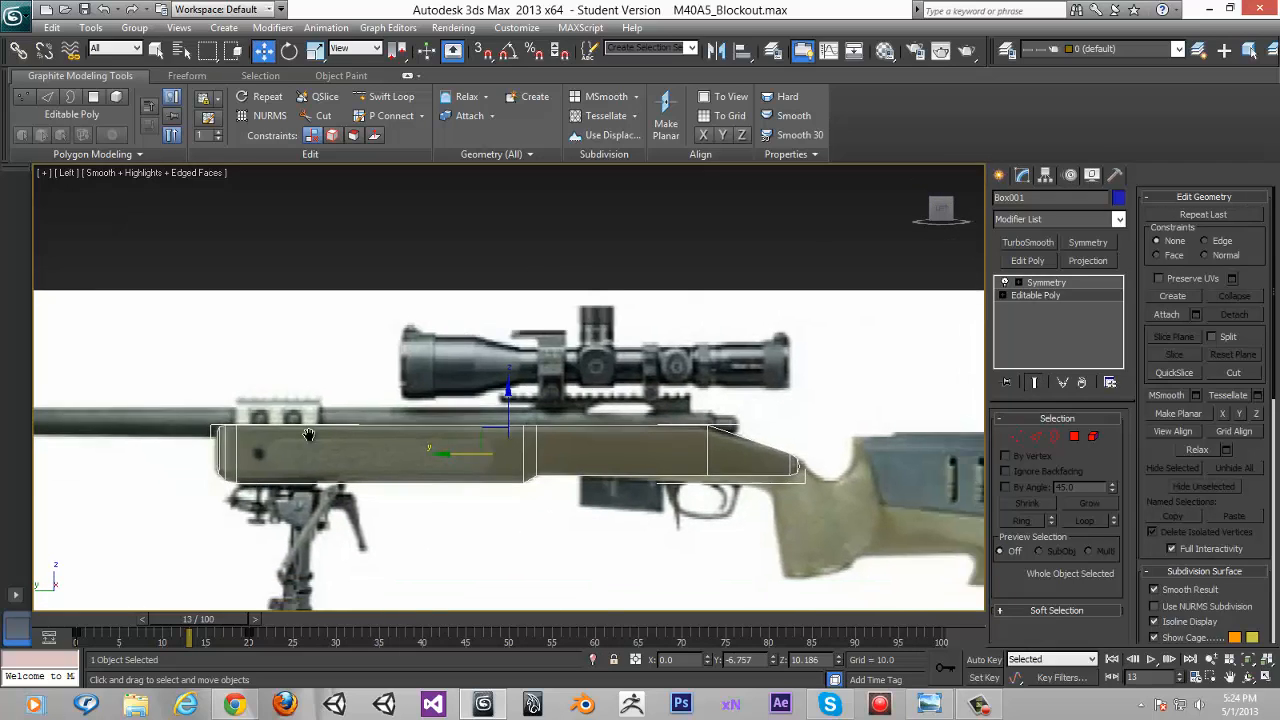
{"action": "scroll", "coordinate": [338, 474], "scroll_direction": "up", "scroll_amount": 3}
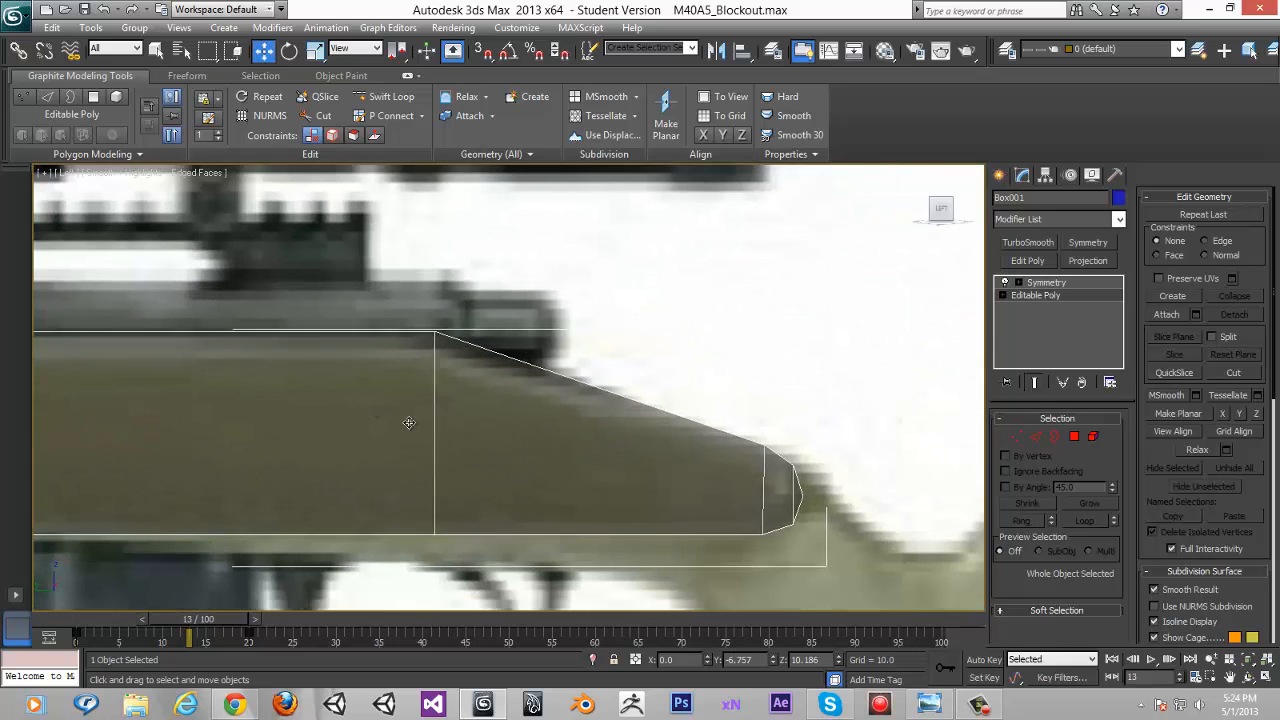
{"action": "middle_click_drag", "start_coordinate": [450, 431], "coordinate": [354, 383]}
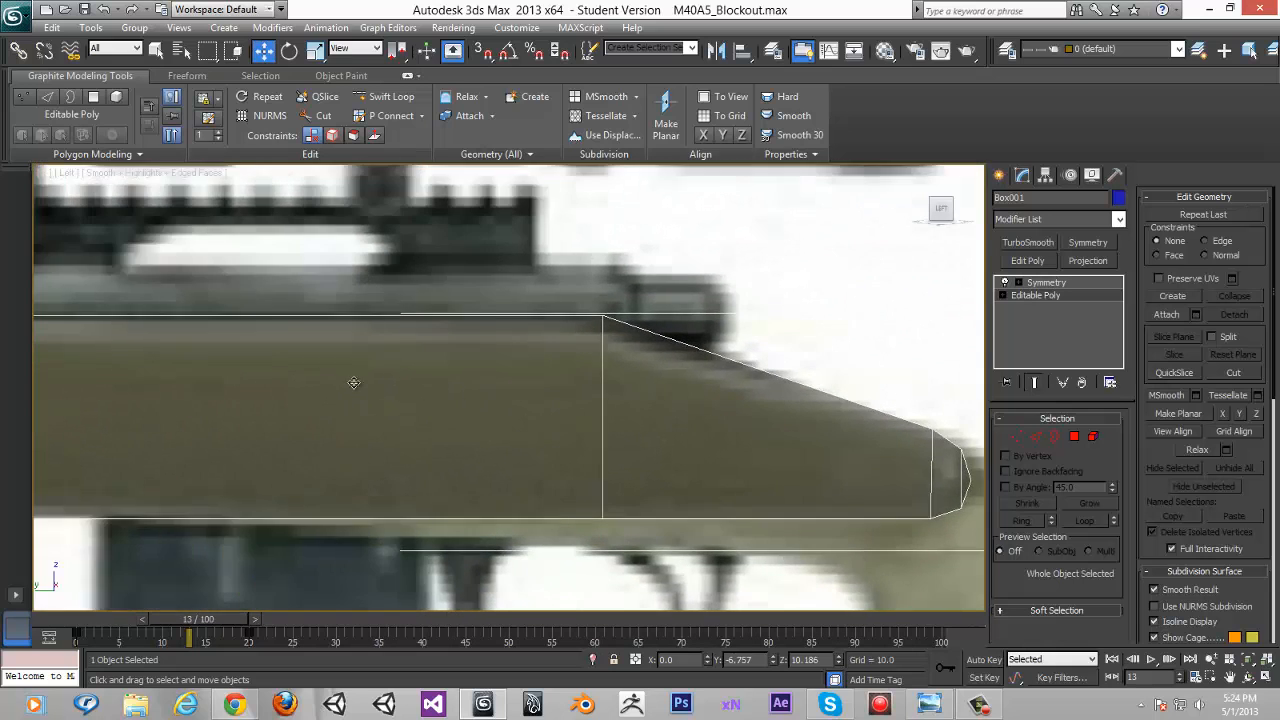
{"action": "scroll", "coordinate": [774, 412], "scroll_direction": "down", "scroll_amount": 3}
{"action": "scroll", "coordinate": [774, 412], "scroll_direction": "down", "scroll_amount": 2}
{"action": "middle_click_drag", "start_coordinate": [774, 412], "coordinate": [1116, 433]}
{"action": "middle_click_drag", "start_coordinate": [463, 423], "coordinate": [354, 411]}
{"action": "scroll", "coordinate": [593, 428], "scroll_direction": "up", "scroll_amount": 2}
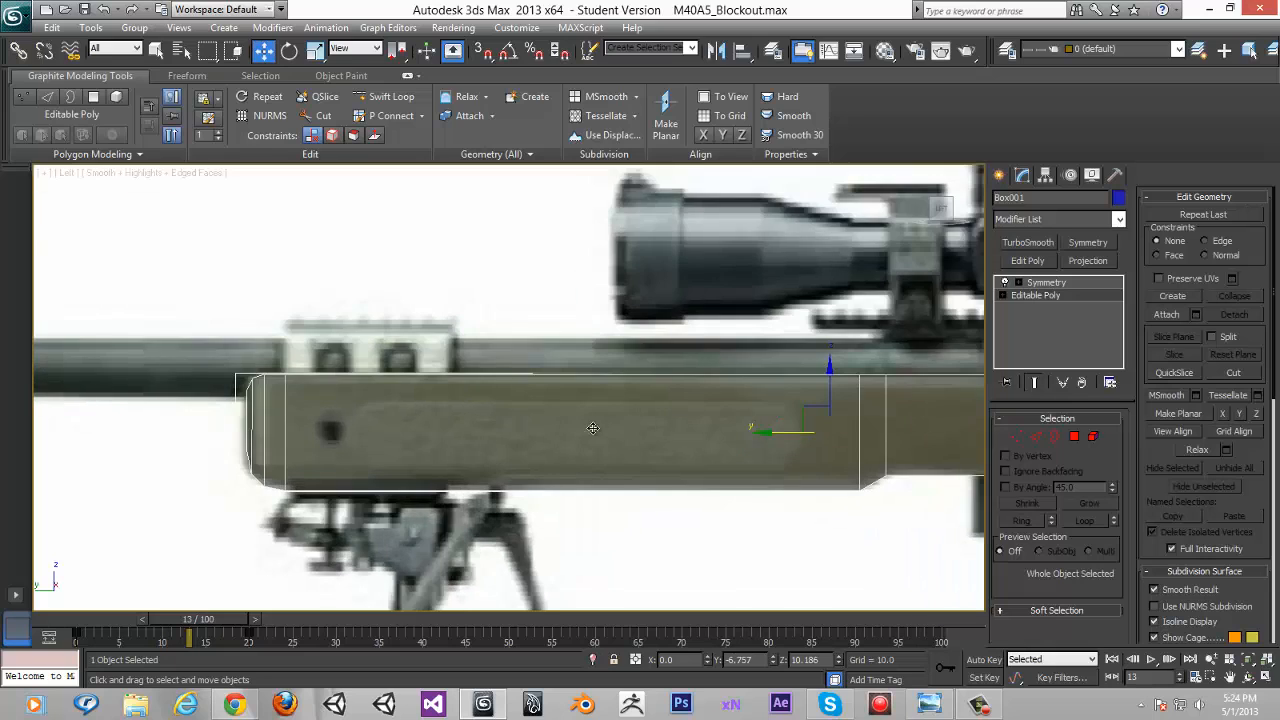
{"action": "middle_click_drag", "start_coordinate": [573, 428], "coordinate": [97, 354]}
{"action": "scroll", "coordinate": [97, 354], "scroll_direction": "down", "scroll_amount": 2}
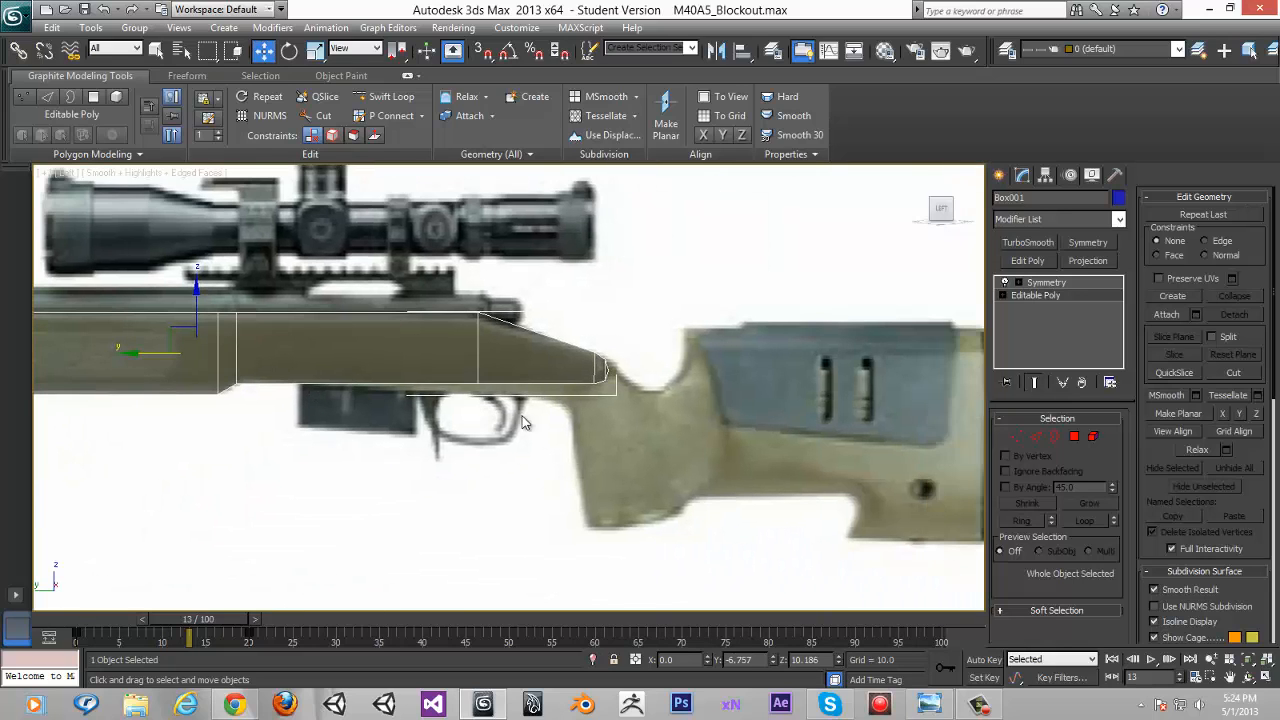
{"action": "left_click", "coordinate": [975, 699]}
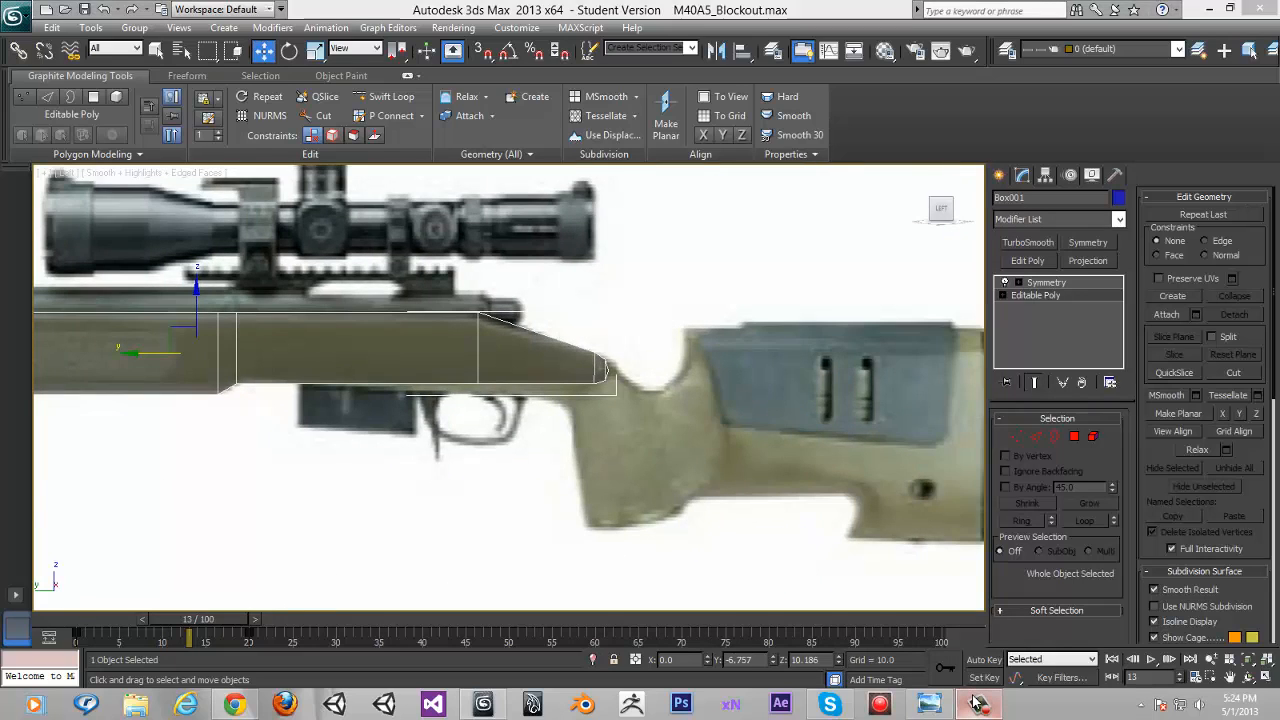
{"action": "left_click", "coordinate": [975, 699]}
{"action": "middle_click_drag", "start_coordinate": [546, 409], "coordinate": [418, 392]}
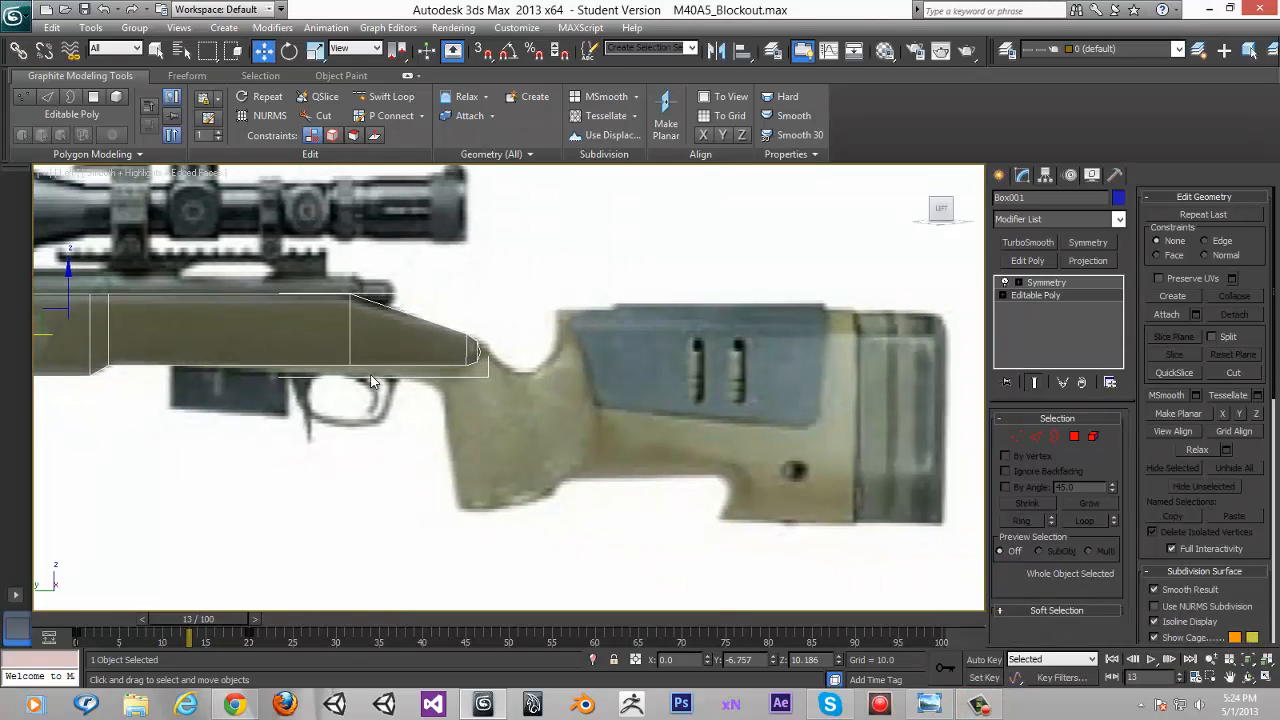
{"action": "middle_click_drag", "start_coordinate": [657, 446], "coordinate": [681, 458]}
{"action": "scroll", "coordinate": [539, 416], "scroll_direction": "up", "scroll_amount": 3}
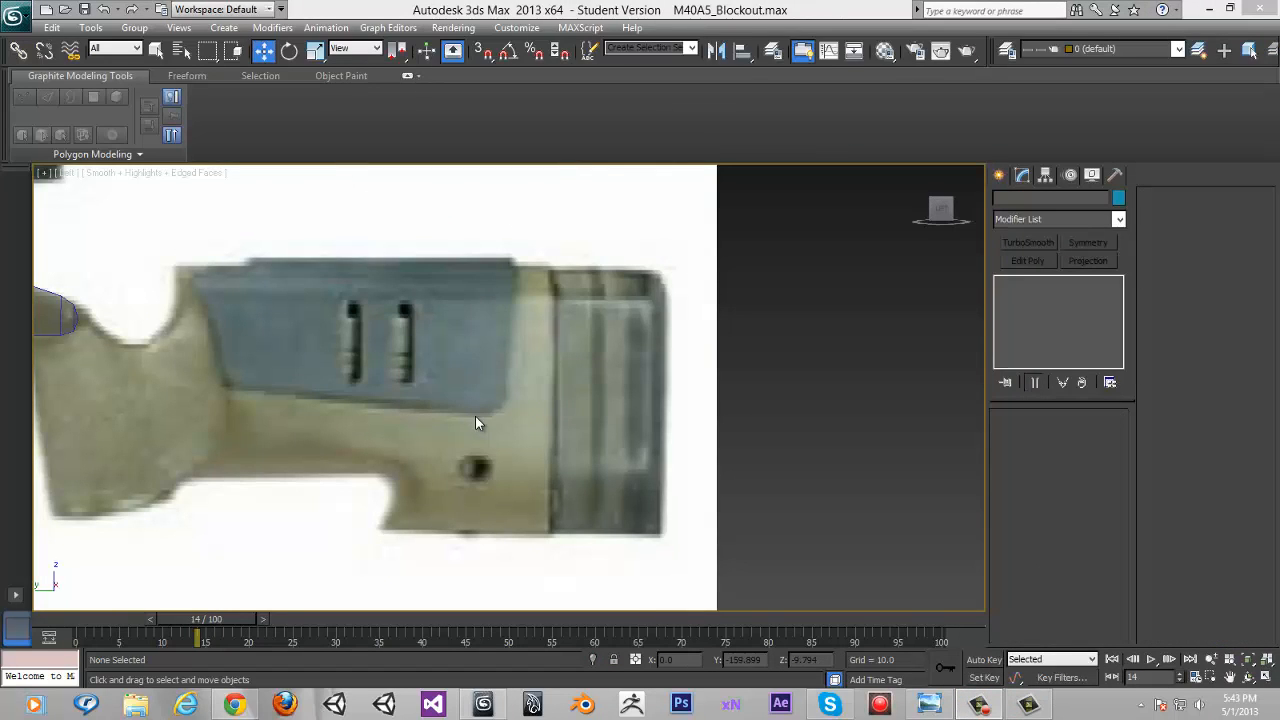
Select the stock and go to its Editable Poly level beneath the Symmetry modifier
{"action": "scroll", "coordinate": [416, 439], "scroll_direction": "down", "scroll_amount": 6}
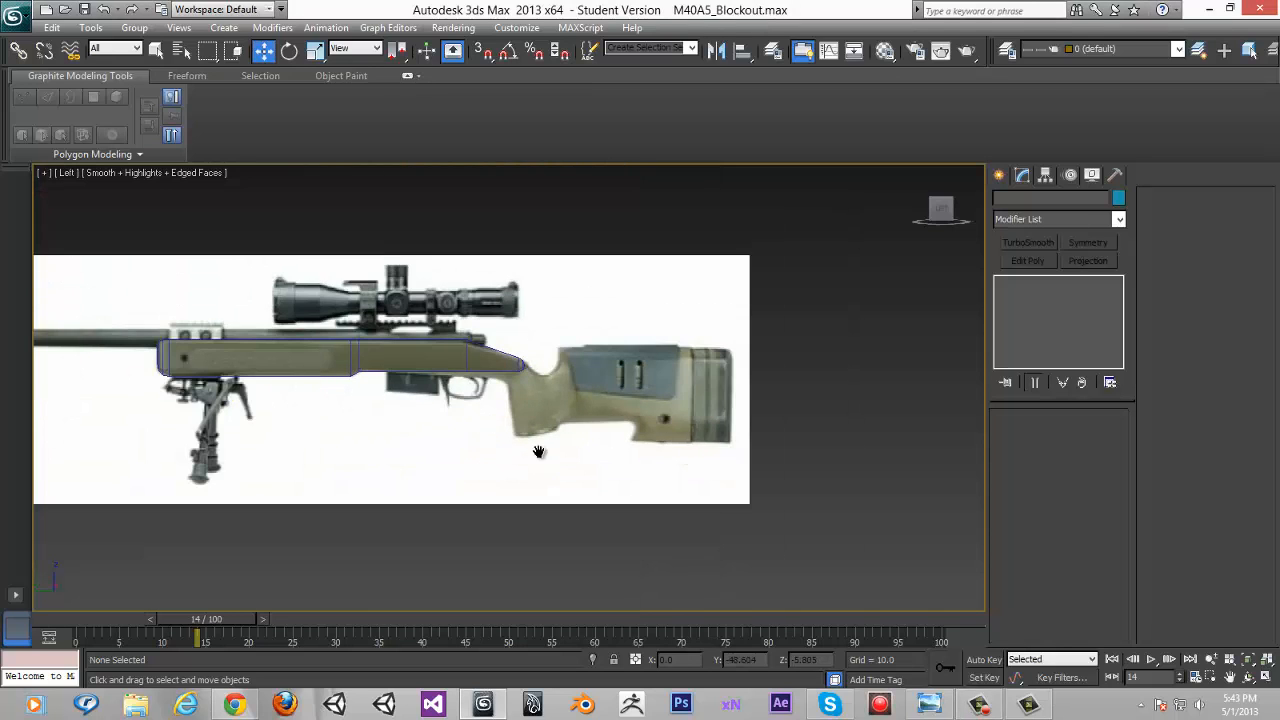
{"action": "scroll", "coordinate": [540, 438], "scroll_direction": "up", "scroll_amount": 1}
{"action": "scroll", "coordinate": [517, 395], "scroll_direction": "up", "scroll_amount": 3}
{"action": "left_click", "coordinate": [520, 395]}
{"action": "middle_click_drag", "start_coordinate": [224, 401], "coordinate": [319, 394]}
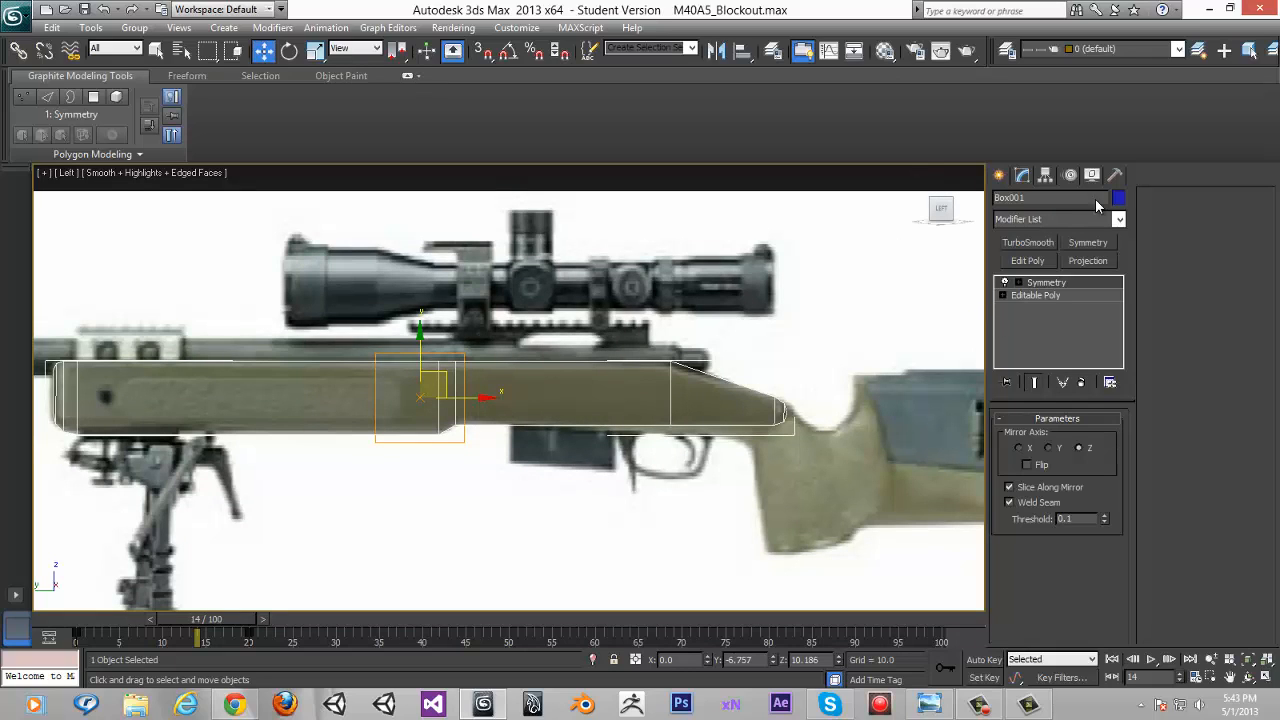
{"action": "left_click", "coordinate": [997, 176]}
{"action": "left_click", "coordinate": [1021, 175]}
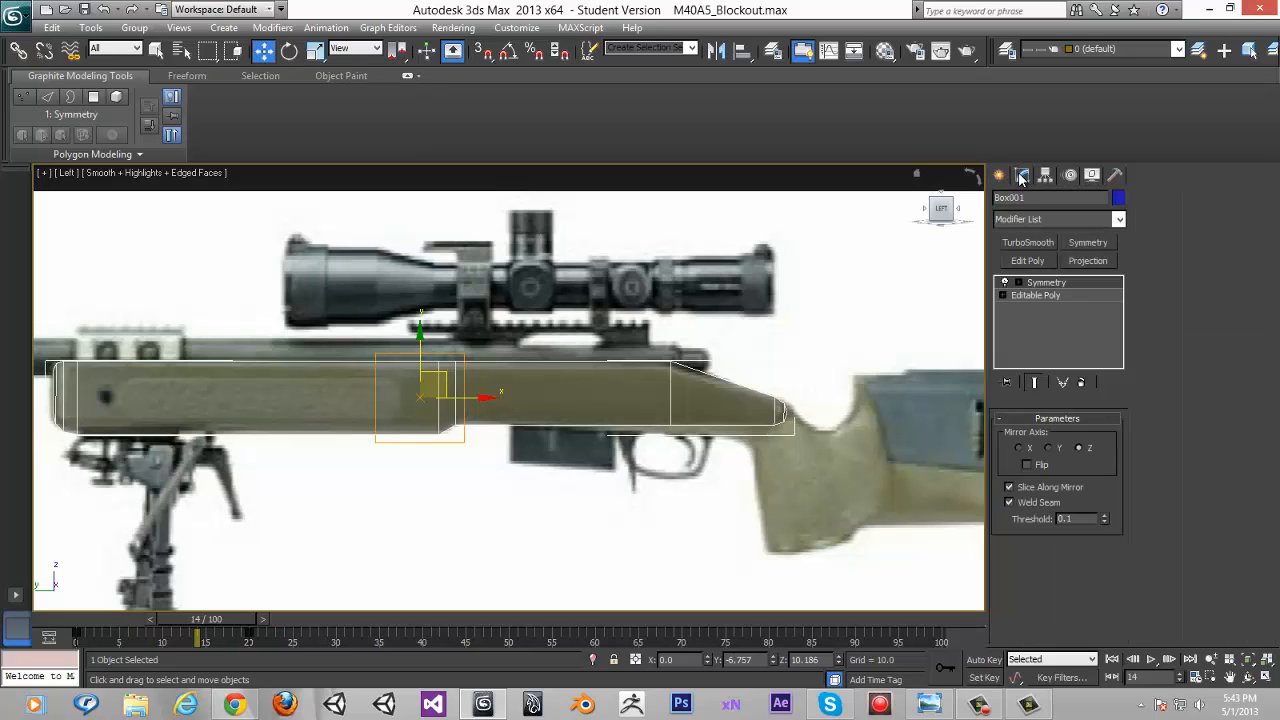
{"action": "left_click", "coordinate": [1061, 297]}
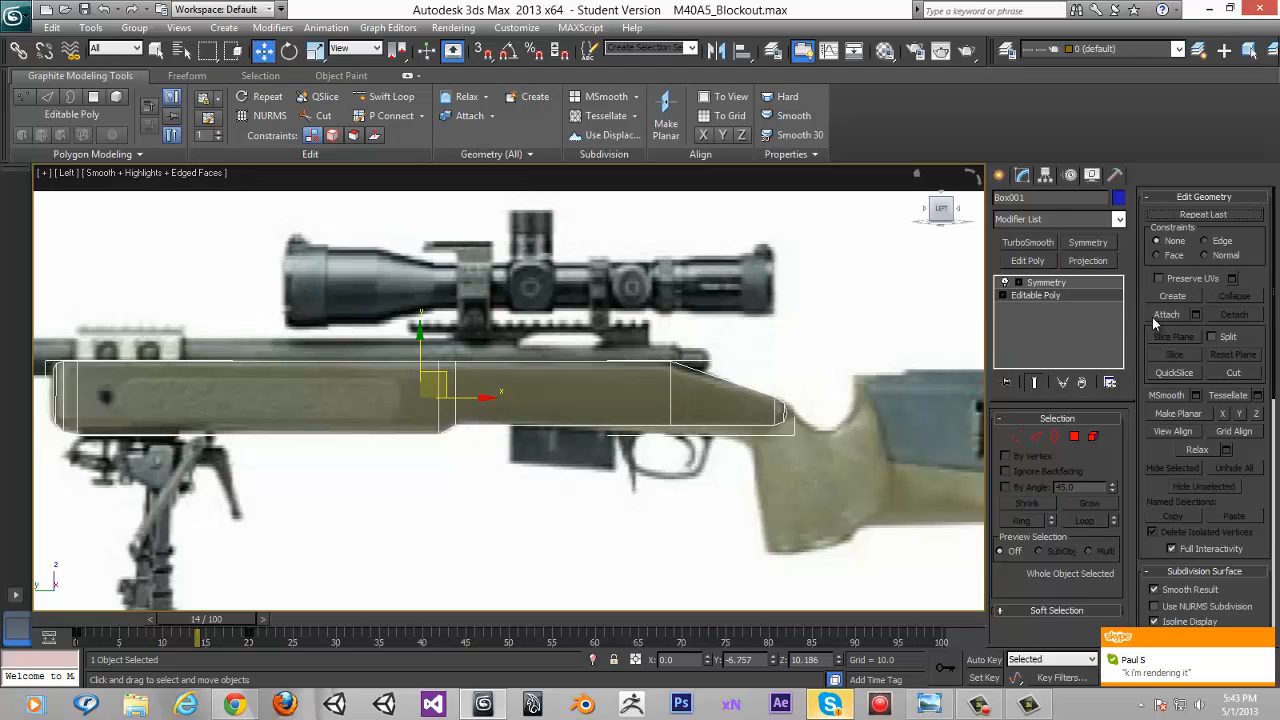
Start edge editing on the stock, select its upper outer edge and turn off Show Cage
{"action": "middle_click_drag", "start_coordinate": [786, 405], "coordinate": [910, 412]}
{"action": "scroll", "coordinate": [426, 372], "scroll_direction": "up", "scroll_amount": 2}
{"action": "middle_click_drag", "start_coordinate": [298, 368], "coordinate": [537, 397]}
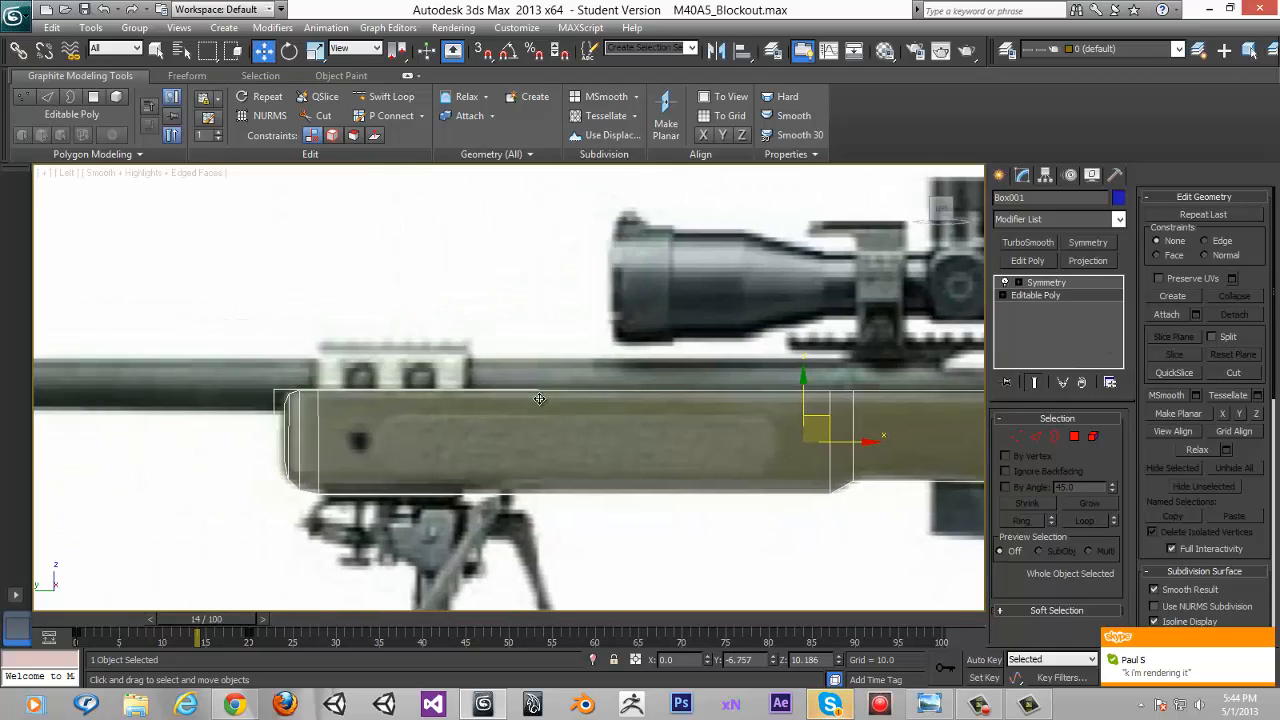
{"action": "scroll", "coordinate": [537, 397], "scroll_direction": "up", "scroll_amount": 4}
{"action": "left_click", "coordinate": [1032, 439]}
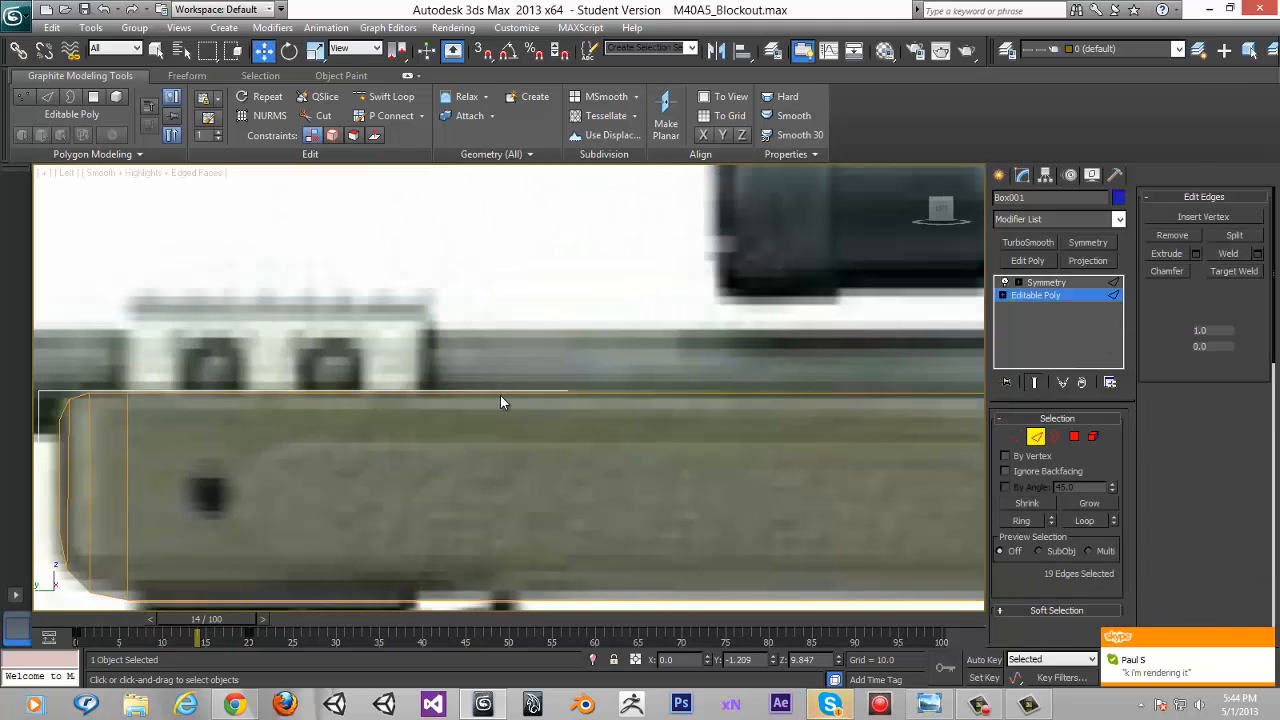
{"action": "scroll", "coordinate": [451, 343], "scroll_direction": "down", "scroll_amount": 3}
{"action": "middle_click_drag", "start_coordinate": [496, 398], "coordinate": [501, 394], "text": "alt"}
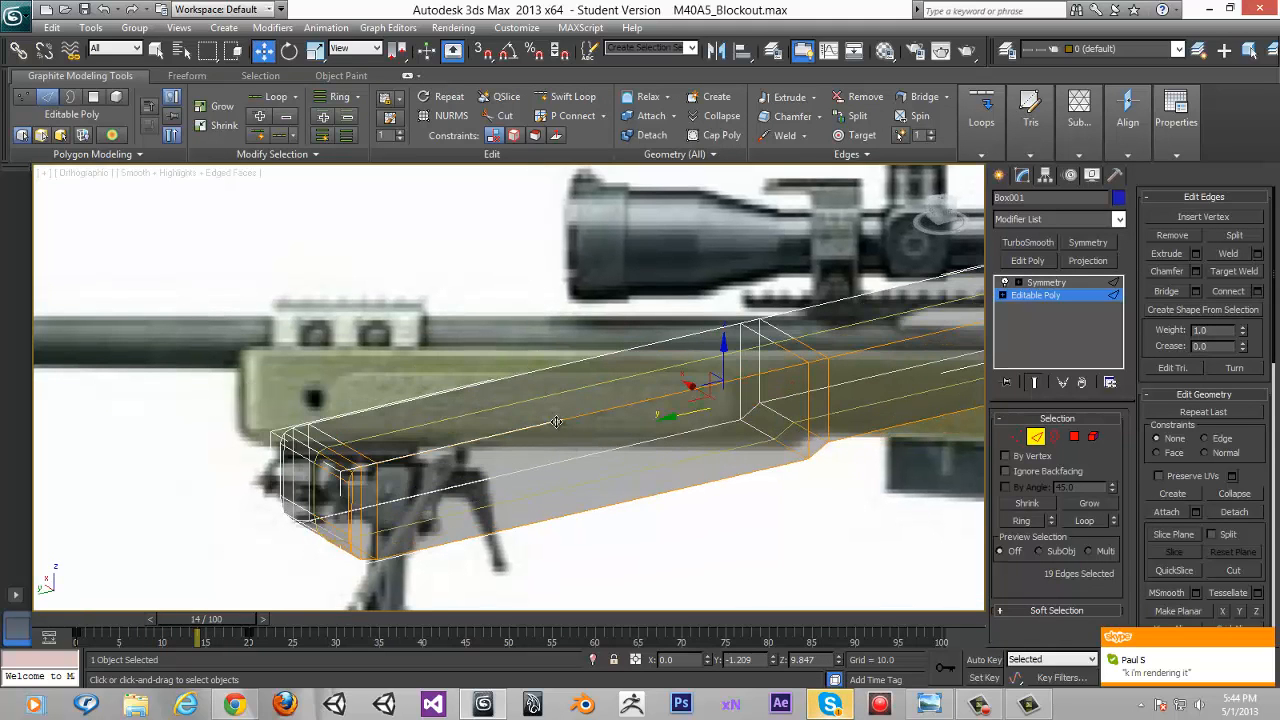
{"action": "left_click", "coordinate": [530, 372]}
{"action": "left_click_drag", "start_coordinate": [1256, 477], "coordinate": [1211, 104]}
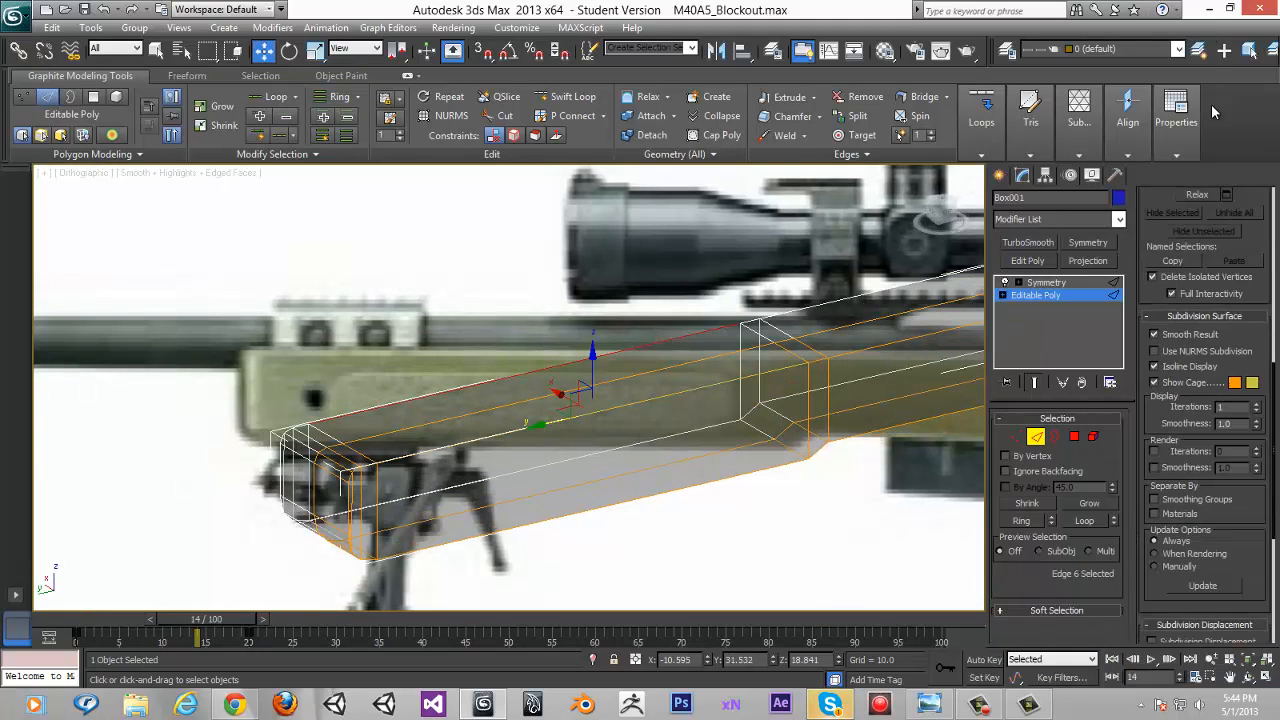
{"action": "left_click", "coordinate": [1158, 382]}
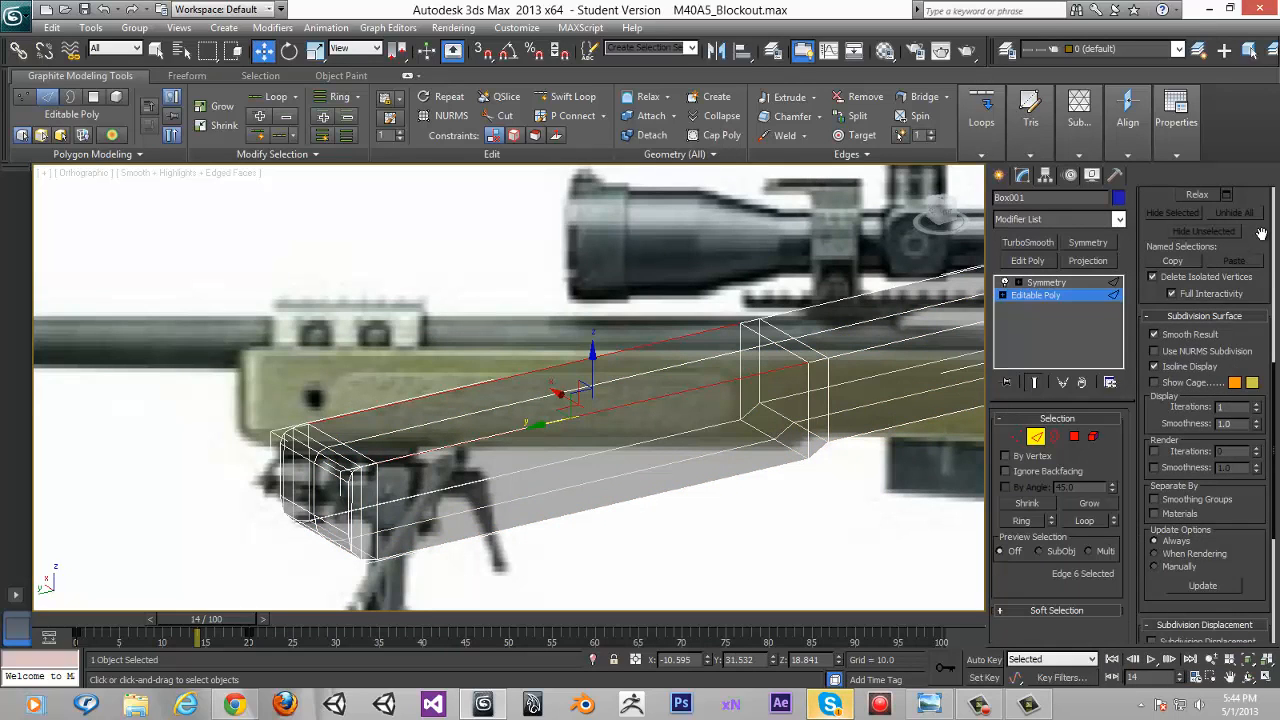
{"action": "scroll", "coordinate": [1256, 236], "scroll_direction": "up", "scroll_amount": 5}
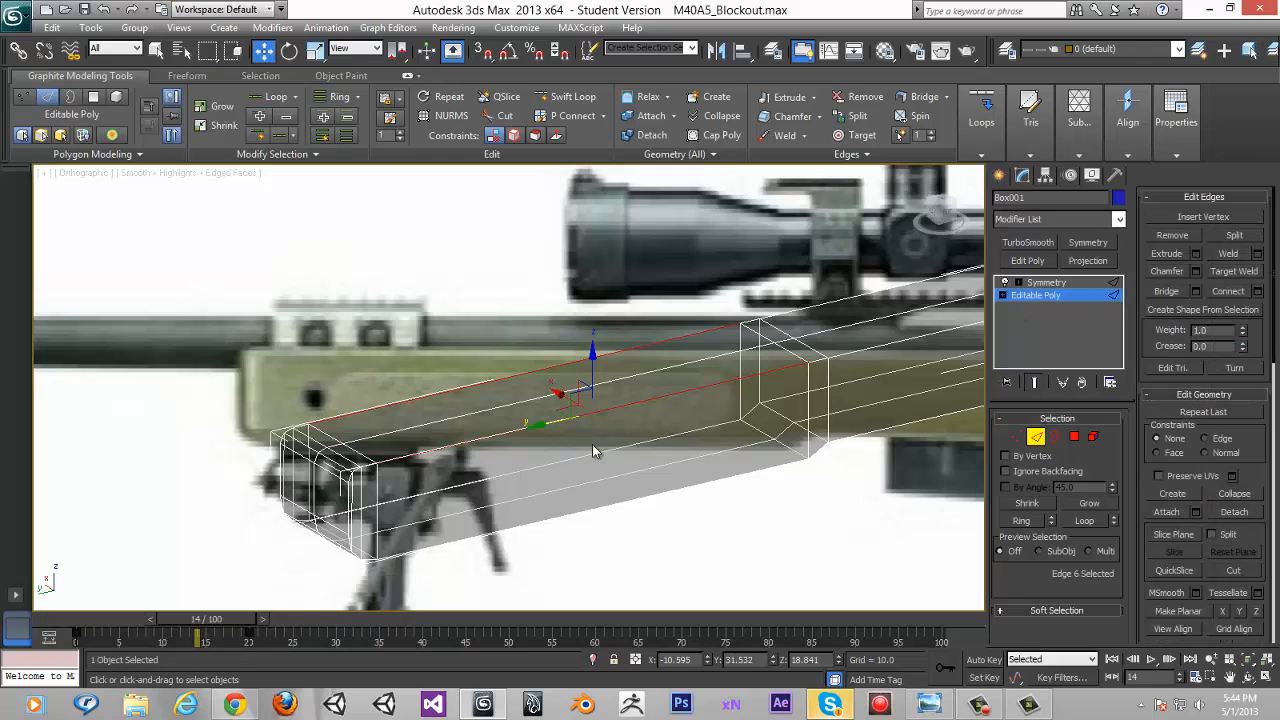
Select the full loop of outer edges along the stock's side profile, including the front, upper and lower edges
{"action": "left_click", "coordinate": [822, 359], "text": "ctrl"}
{"action": "left_click", "coordinate": [842, 355], "text": "ctrl"}
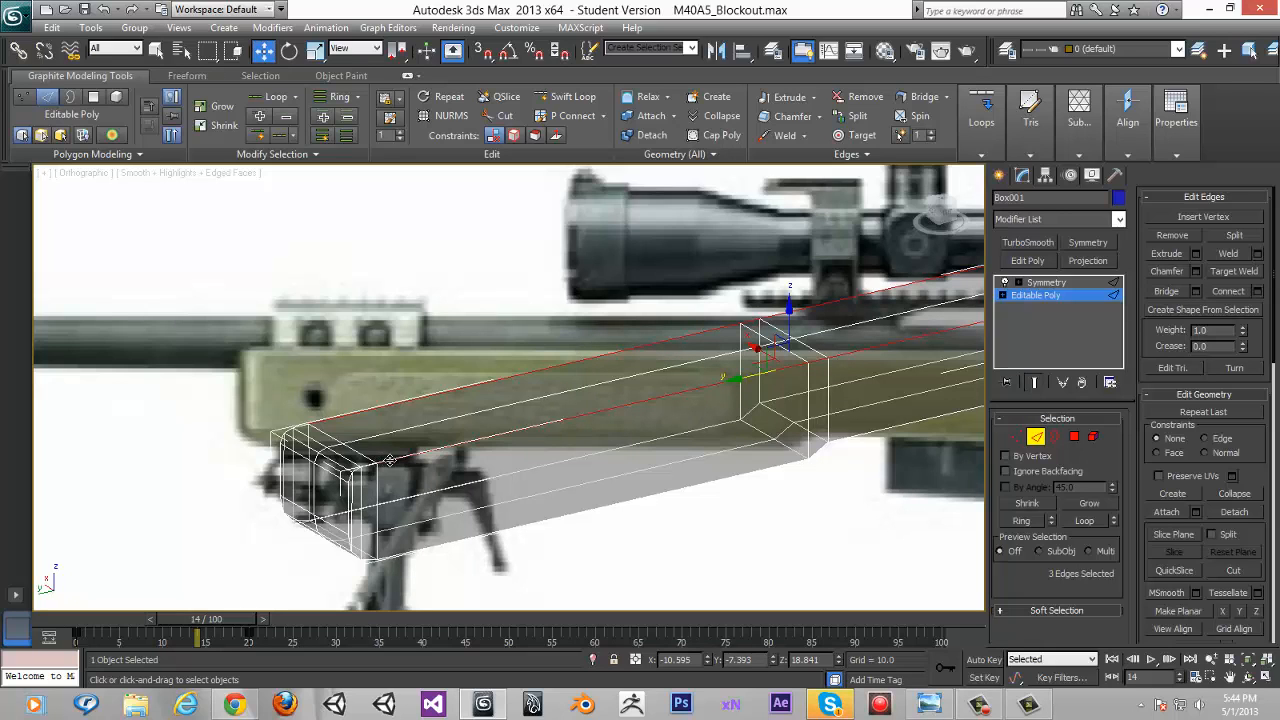
{"action": "left_click", "coordinate": [390, 460]}
{"action": "scroll", "coordinate": [362, 467], "scroll_direction": "up", "scroll_amount": 5}
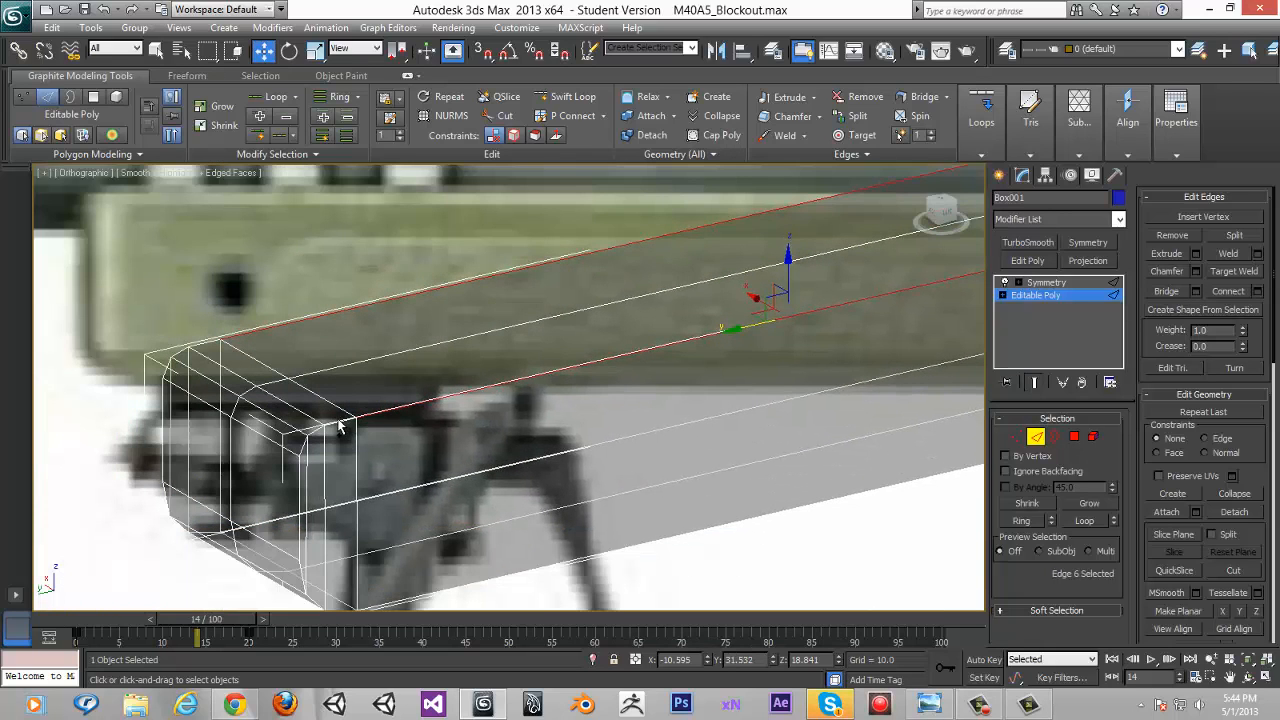
{"action": "double_click", "coordinate": [338, 425]}
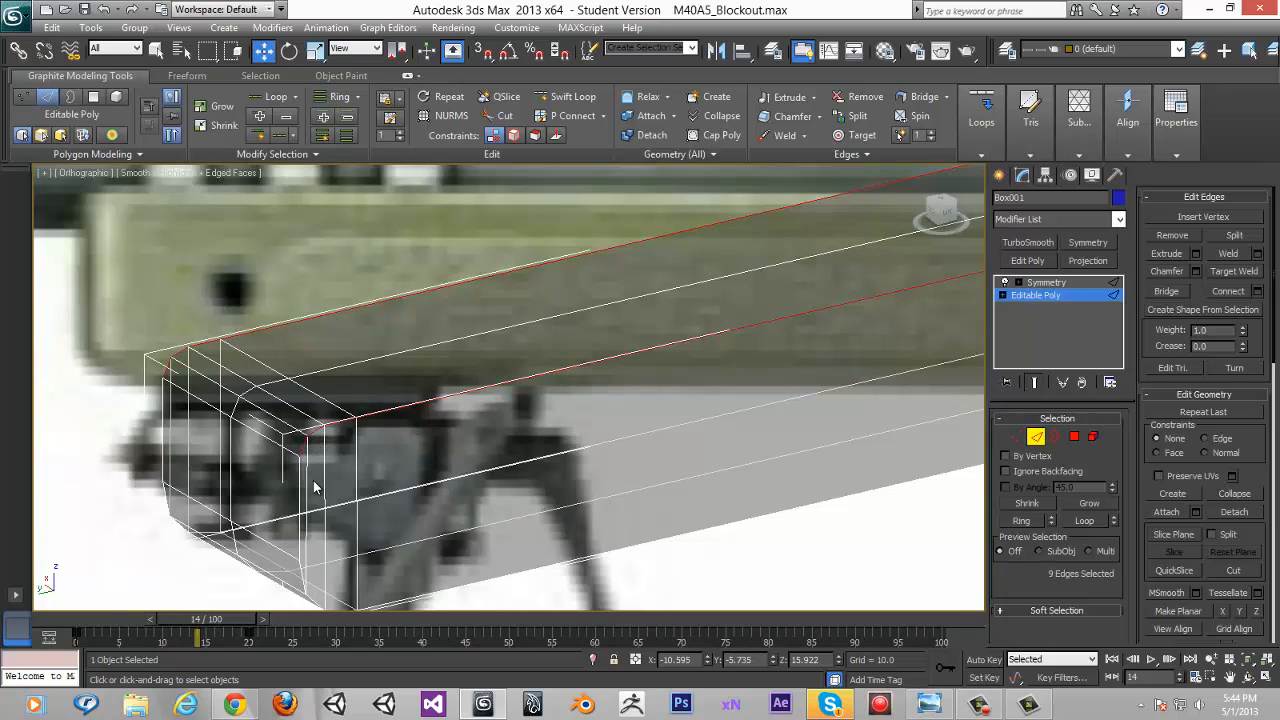
{"action": "middle_click_drag", "start_coordinate": [314, 487], "coordinate": [306, 410]}
{"action": "left_click", "coordinate": [293, 428], "text": "ctrl"}
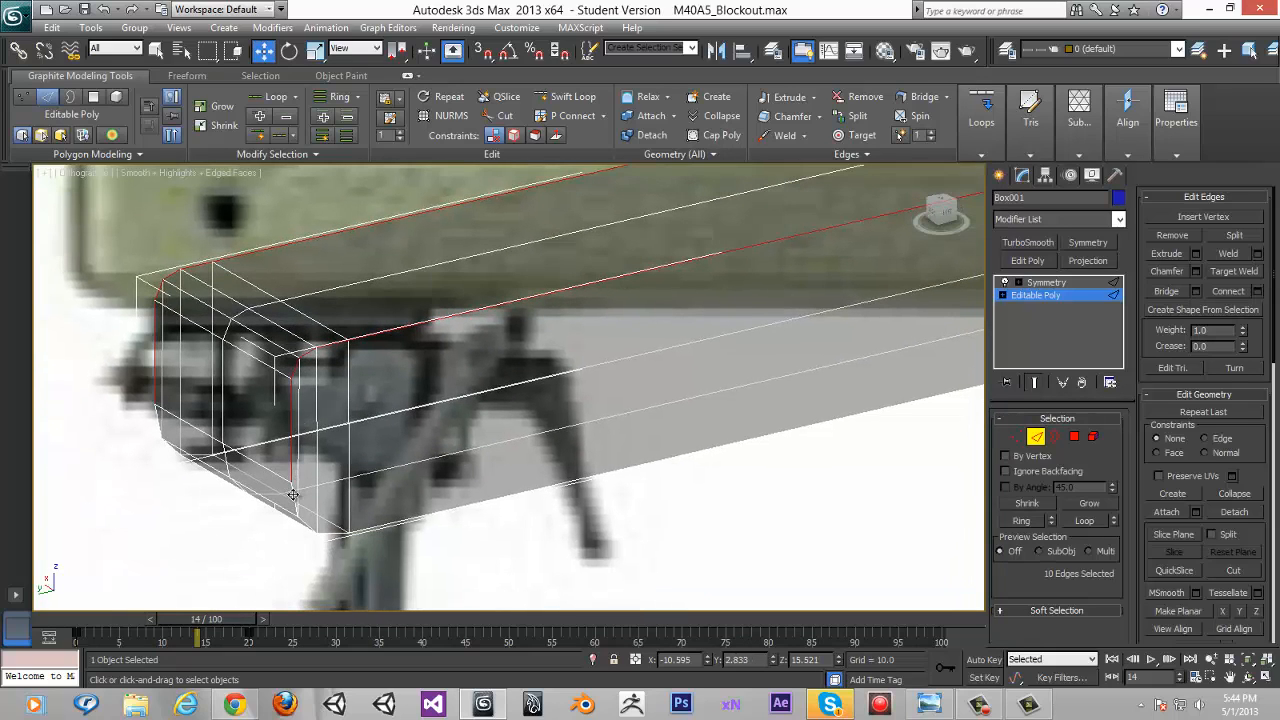
{"action": "left_click", "coordinate": [530, 432], "text": "shift"}
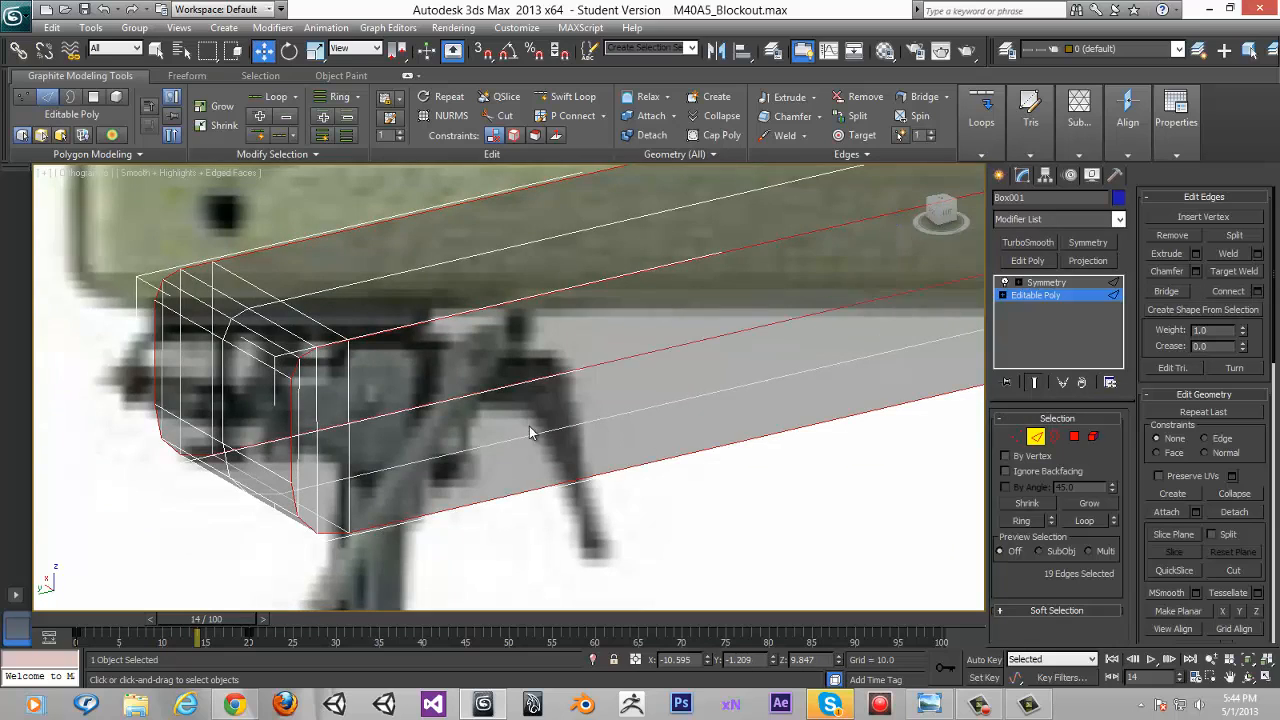
Set the timeline to frame 0 to show the stock opaque and inspect its selected outer edges
{"action": "middle_click_drag", "start_coordinate": [330, 384], "coordinate": [343, 353]}
{"action": "scroll", "coordinate": [562, 330], "scroll_direction": "down", "scroll_amount": 3}
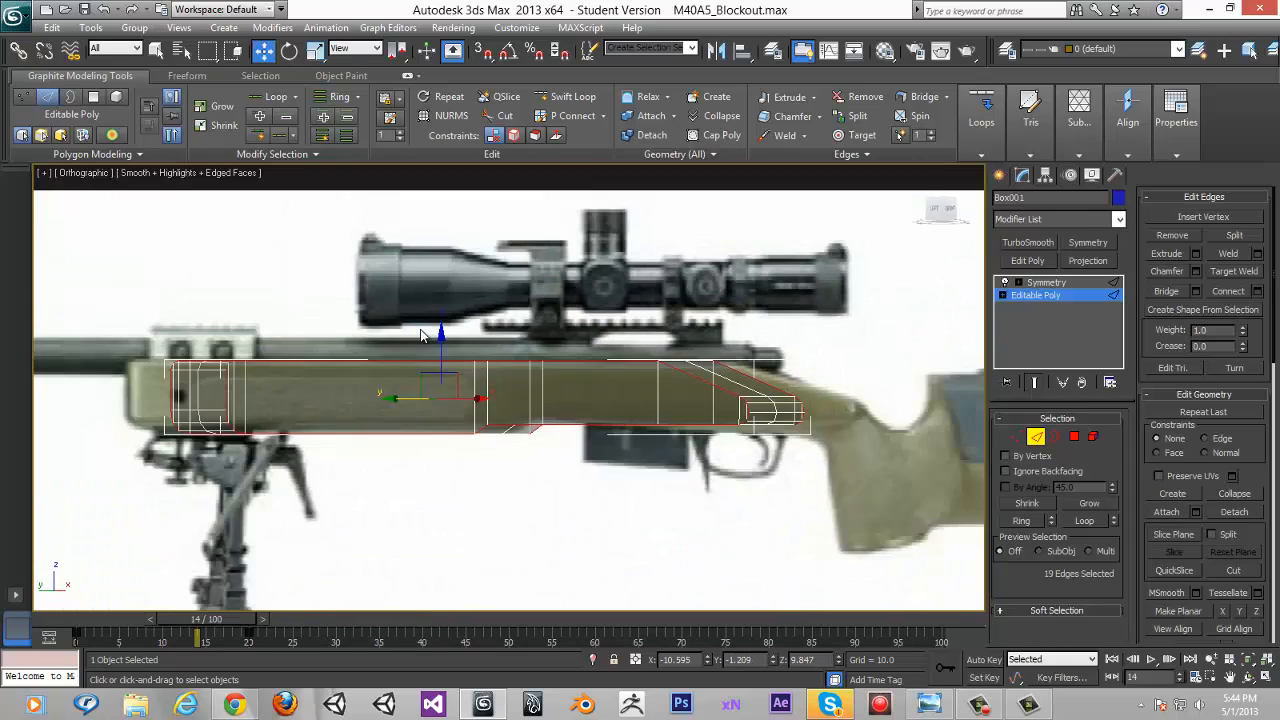
{"action": "middle_click_drag", "start_coordinate": [421, 335], "coordinate": [98, 645], "text": "alt"}
{"action": "left_click_drag", "start_coordinate": [202, 627], "coordinate": [22, 618]}
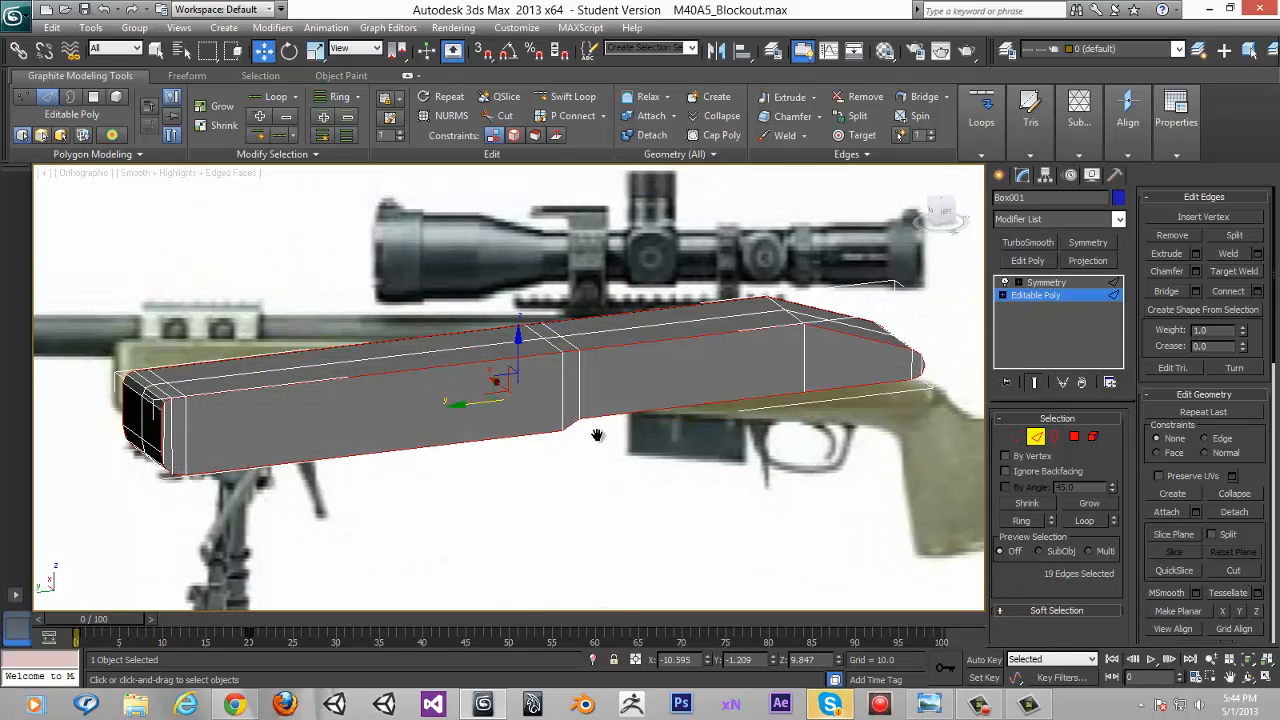
{"action": "scroll", "coordinate": [497, 468], "scroll_direction": "up", "scroll_amount": 2}
{"action": "middle_click_drag", "start_coordinate": [597, 432], "coordinate": [510, 440]}
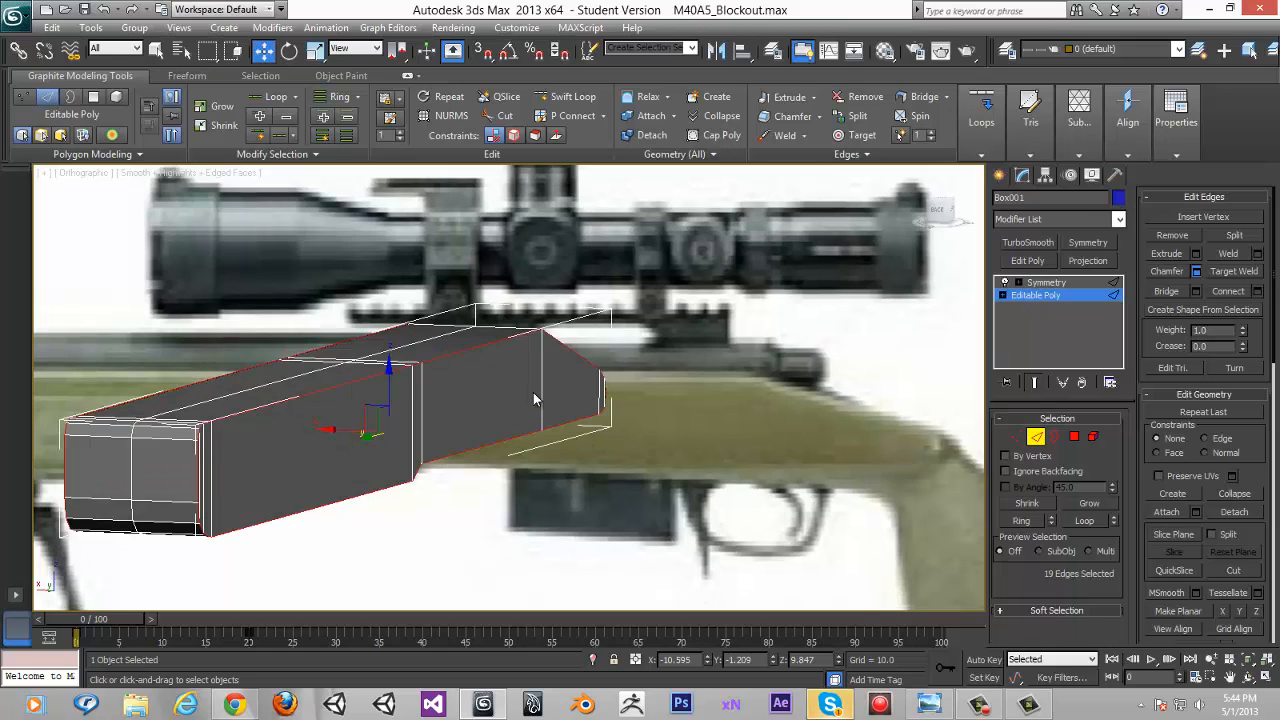
{"action": "key", "text": "ctrl+shift+e"}
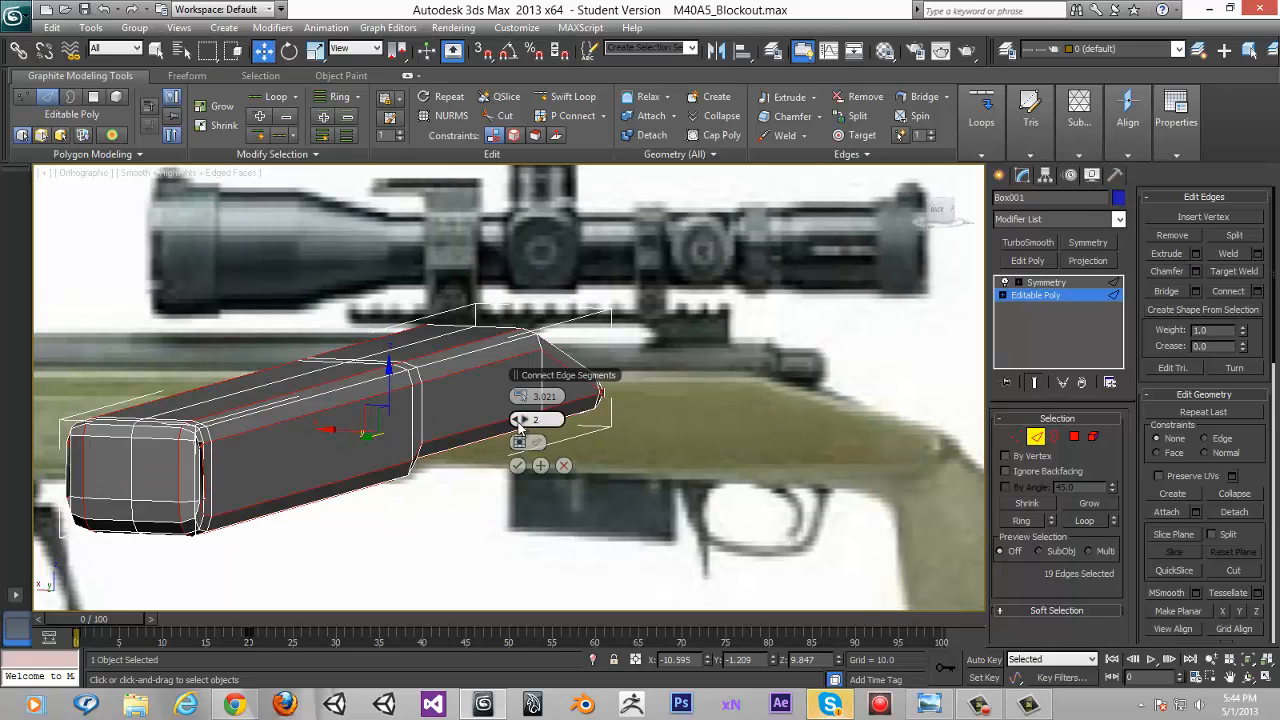
{"action": "key", "text": "ctrl+shift+c"}
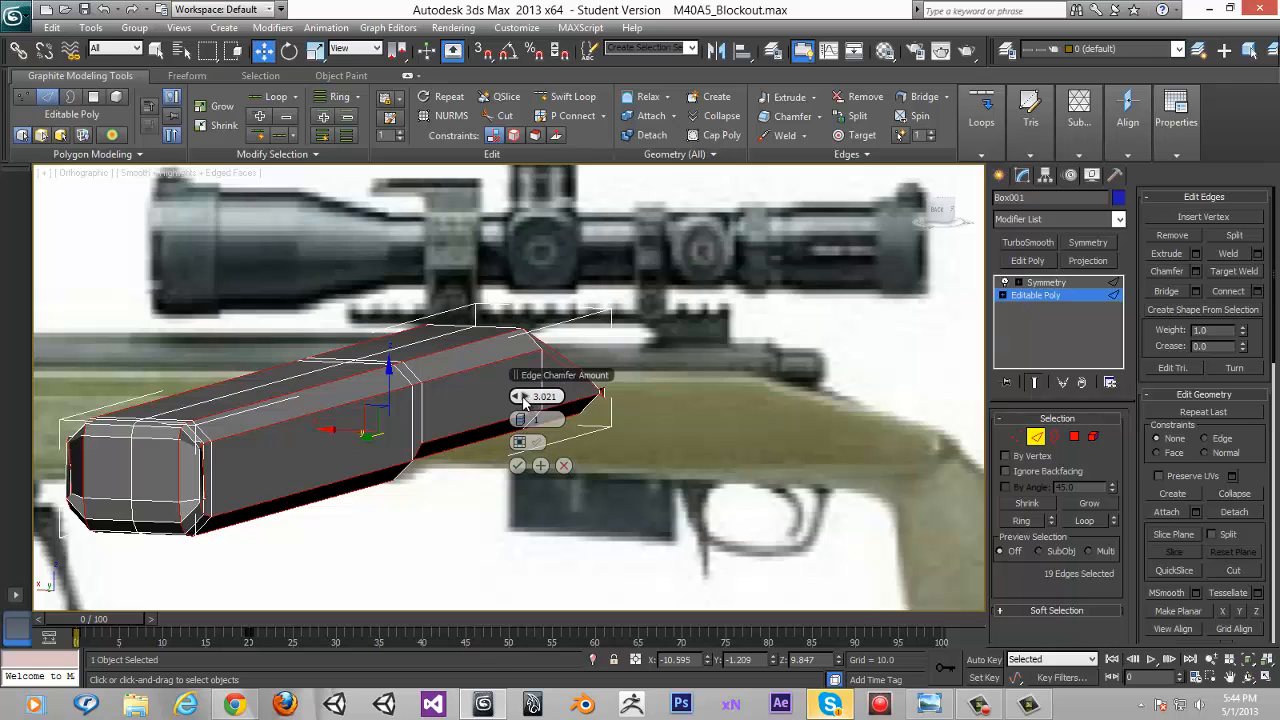
{"action": "left_click_drag", "start_coordinate": [505, 399], "coordinate": [505, 412]}
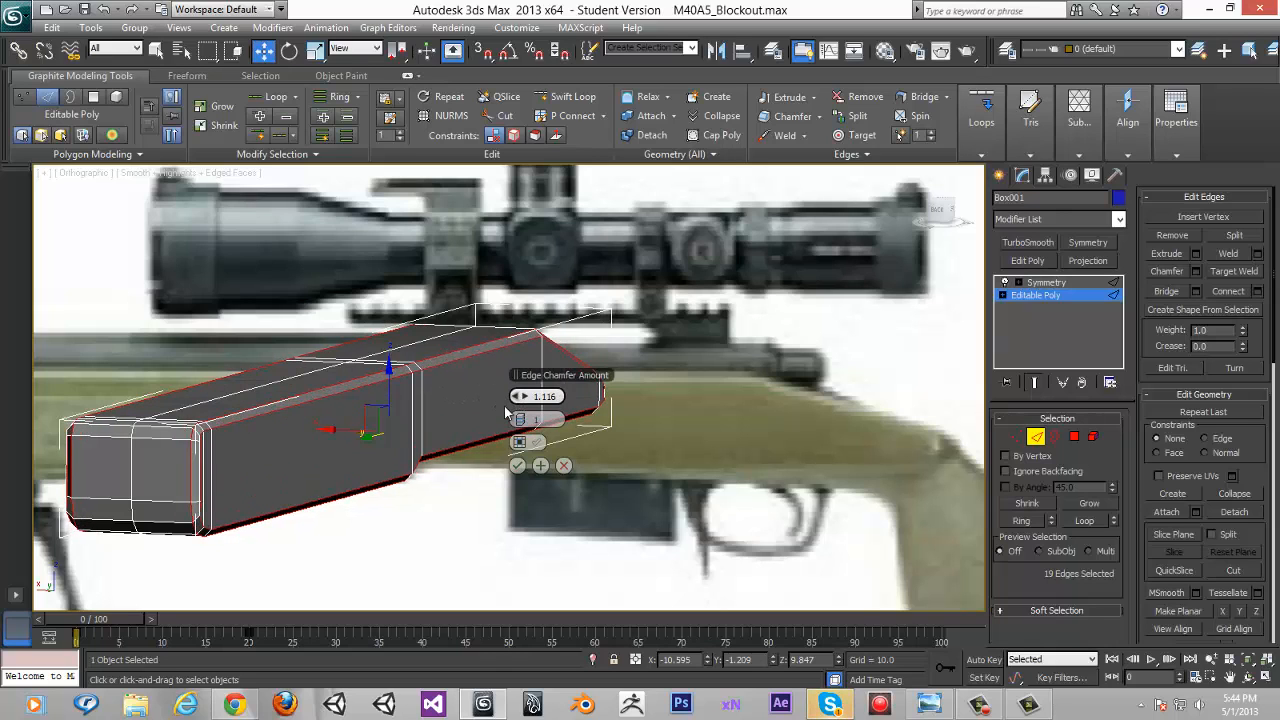
{"action": "scroll", "coordinate": [300, 394], "scroll_direction": "up", "scroll_amount": 3}
{"action": "middle_click_drag", "start_coordinate": [300, 394], "coordinate": [294, 389], "text": "alt"}
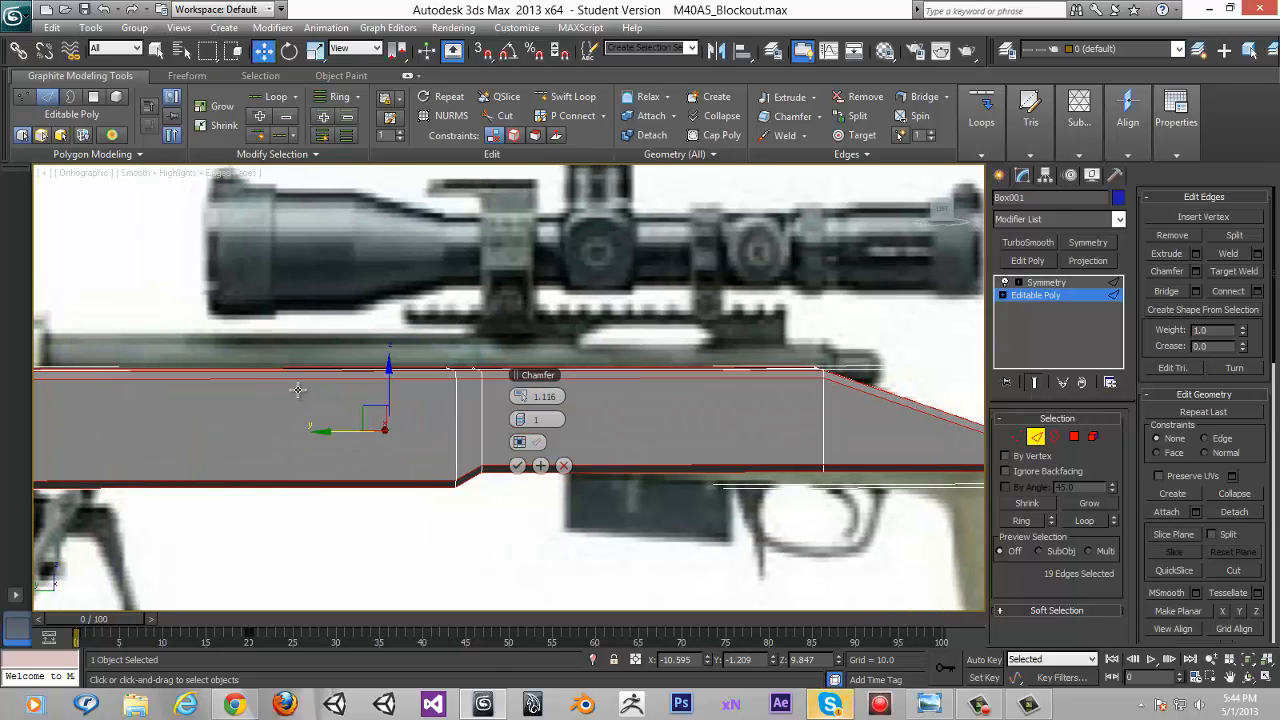
{"action": "left_click", "coordinate": [938, 222]}
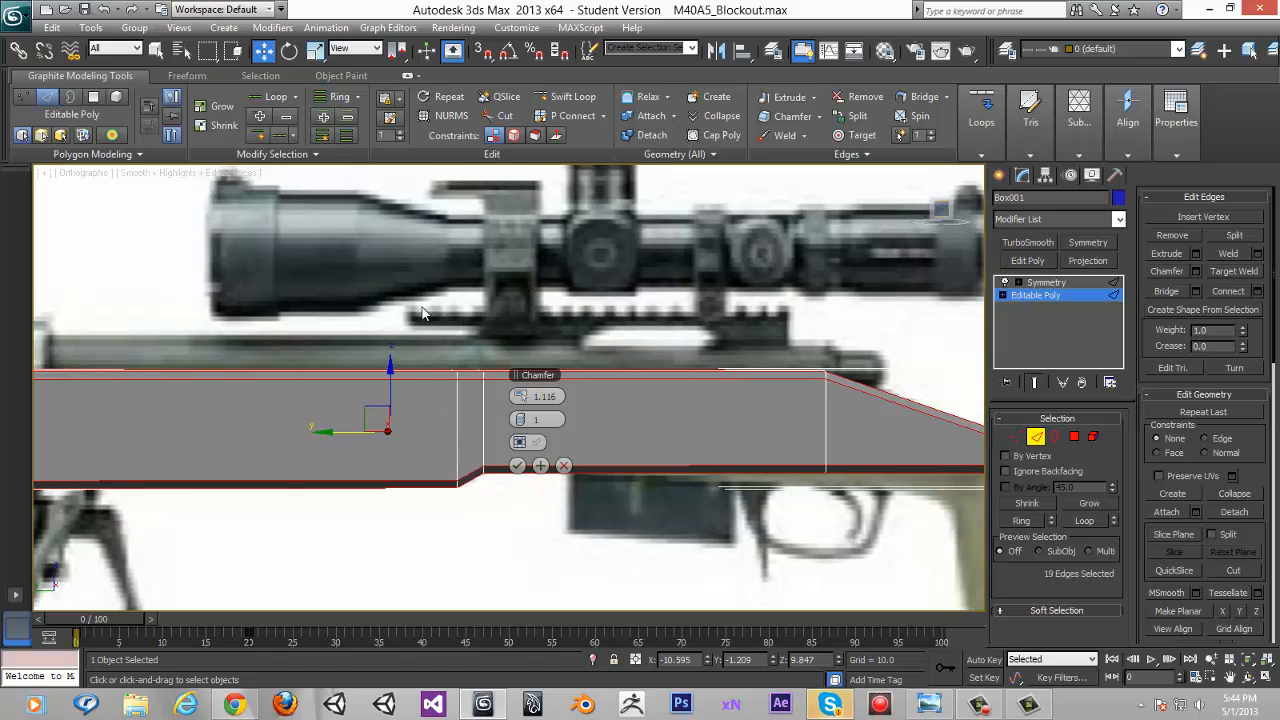
{"action": "middle_click_drag", "start_coordinate": [649, 257], "coordinate": [673, 271]}
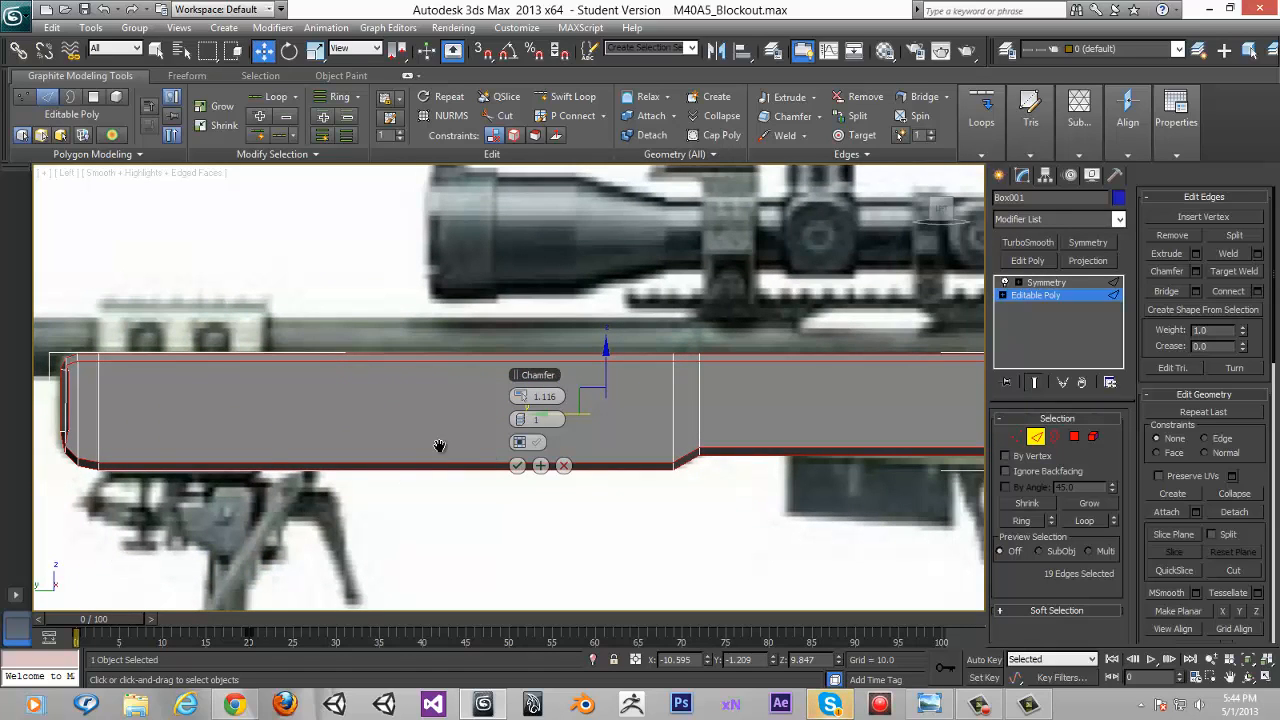
{"action": "scroll", "coordinate": [304, 420], "scroll_direction": "up", "scroll_amount": 5}
{"action": "middle_click_drag", "start_coordinate": [320, 408], "coordinate": [351, 371]}
{"action": "left_click", "coordinate": [564, 466]}
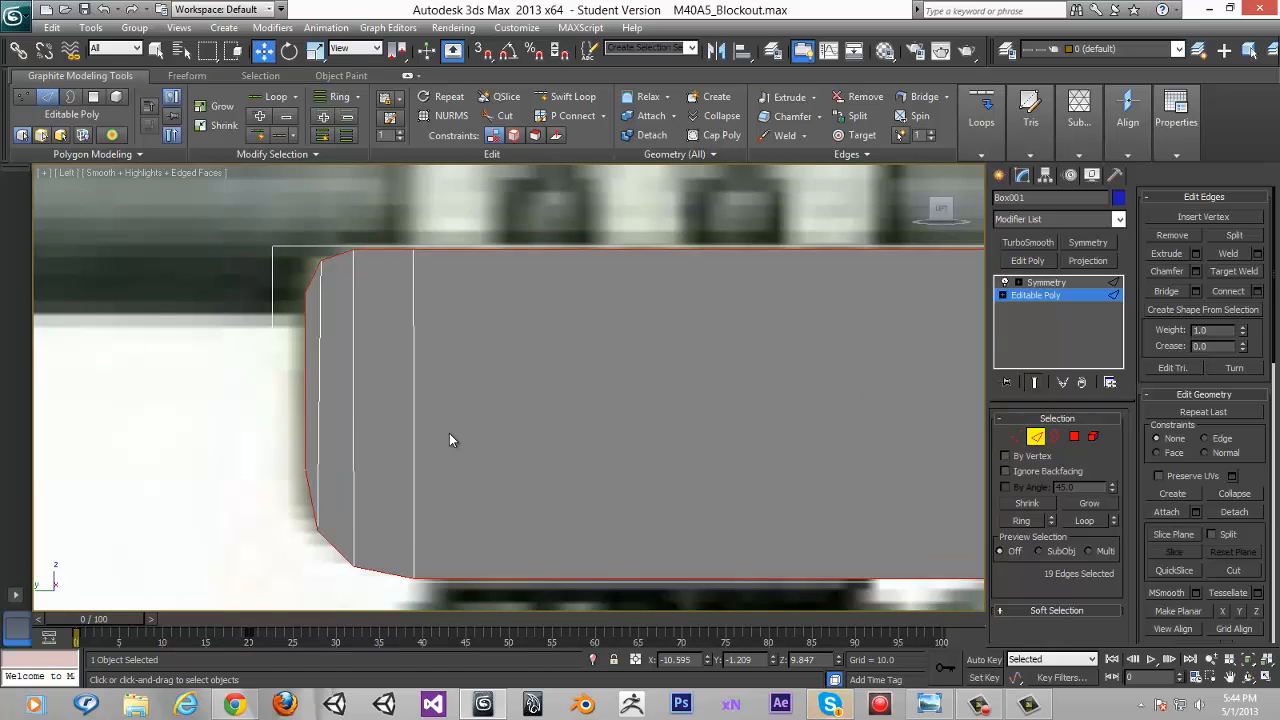
Select the vertical edge nearest the front end of the stock's side face and remove it
{"action": "middle_click_drag", "start_coordinate": [449, 437], "coordinate": [468, 433]}
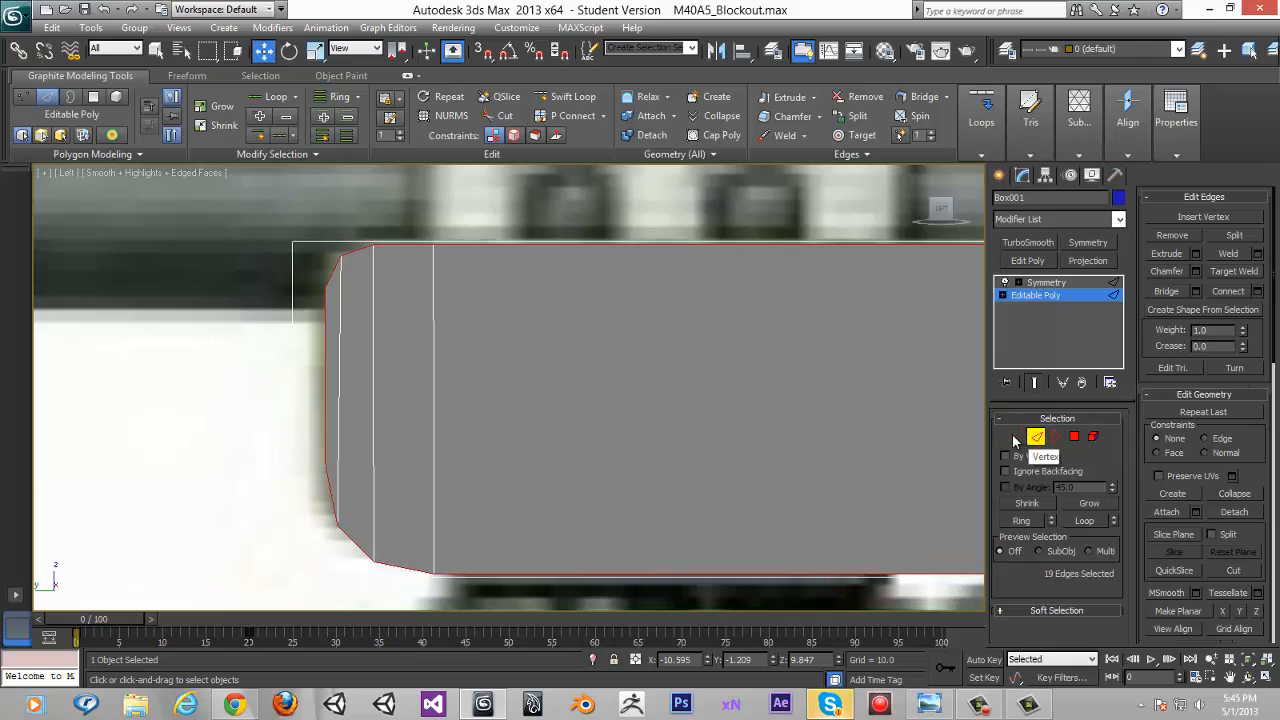
{"action": "left_click", "coordinate": [337, 427]}
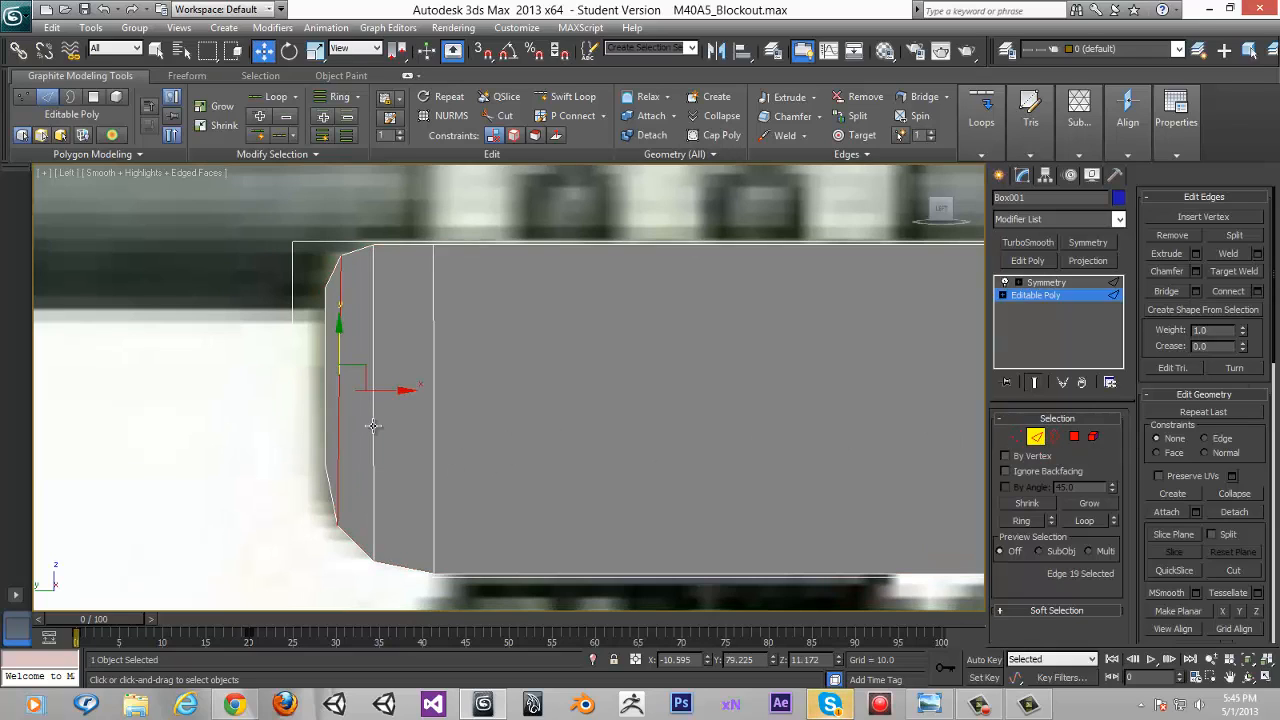
{"action": "left_click", "coordinate": [375, 430]}
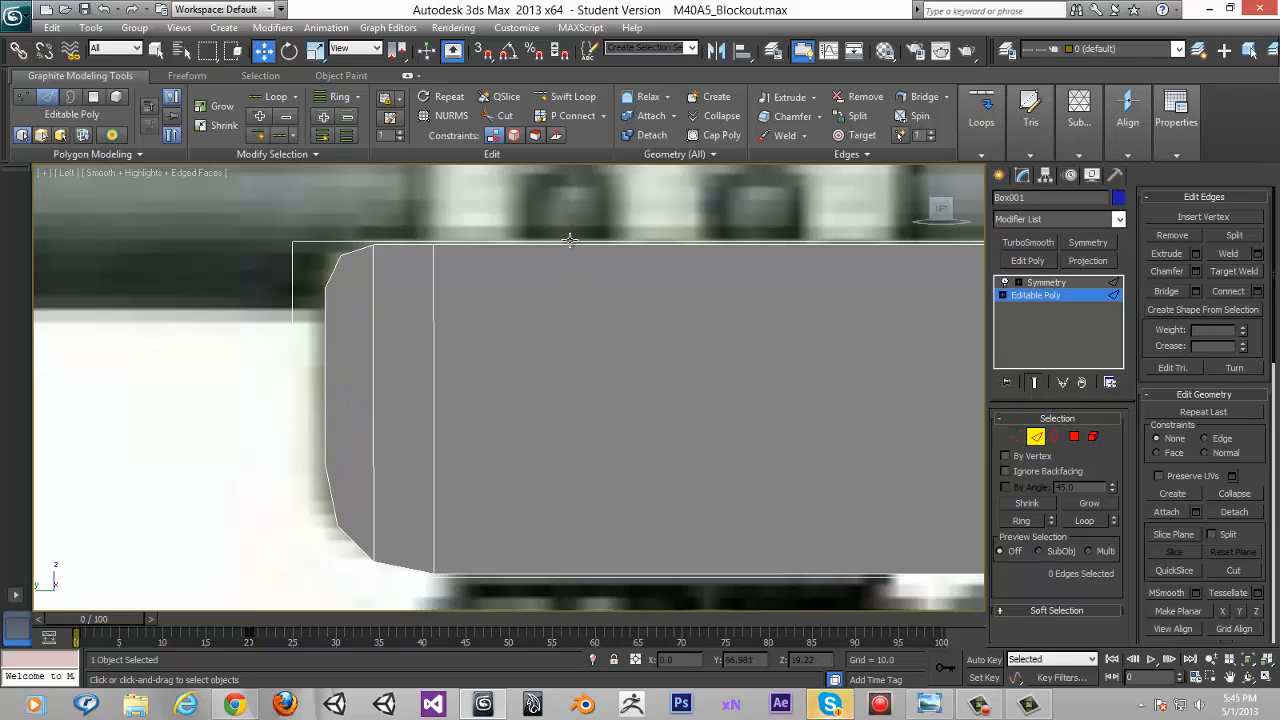
Reselect the stock's outer profile edges around the upper front corner and down the front end
{"action": "scroll", "coordinate": [580, 262], "scroll_direction": "down", "scroll_amount": 3}
{"action": "middle_click_drag", "start_coordinate": [585, 288], "coordinate": [588, 352], "text": "alt"}
{"action": "left_click", "coordinate": [586, 350]}
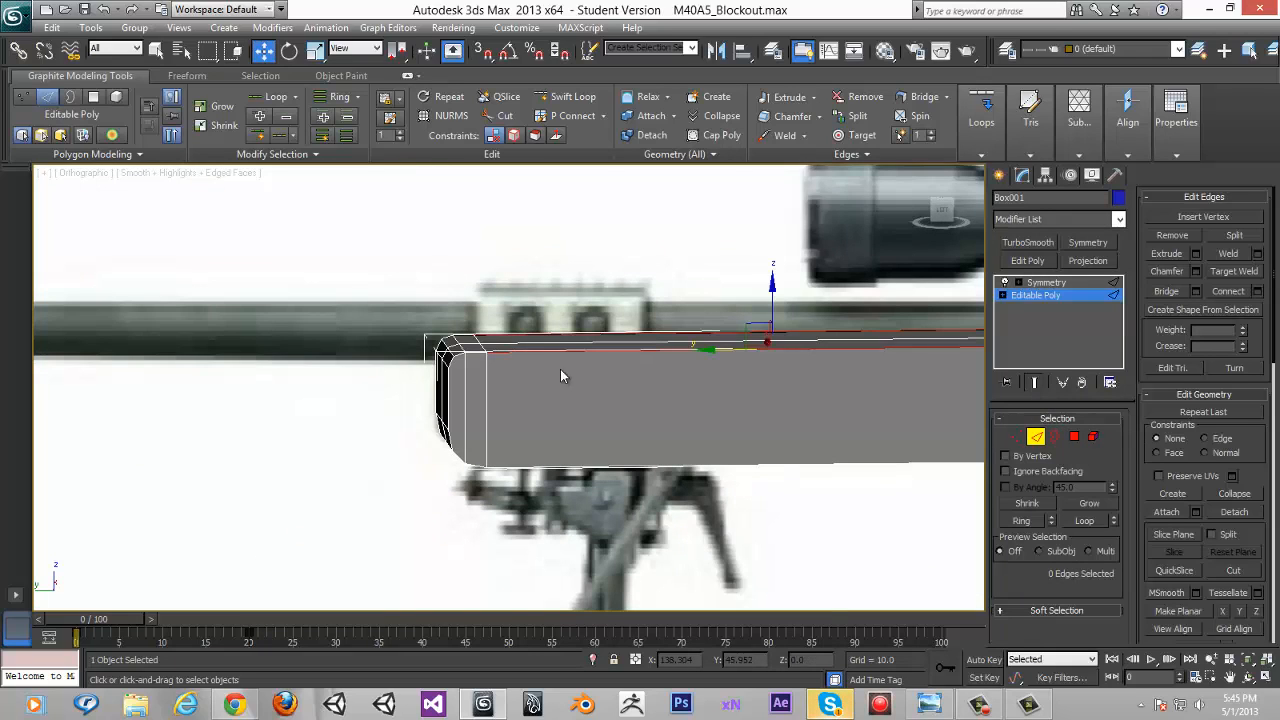
{"action": "left_click", "coordinate": [458, 350]}
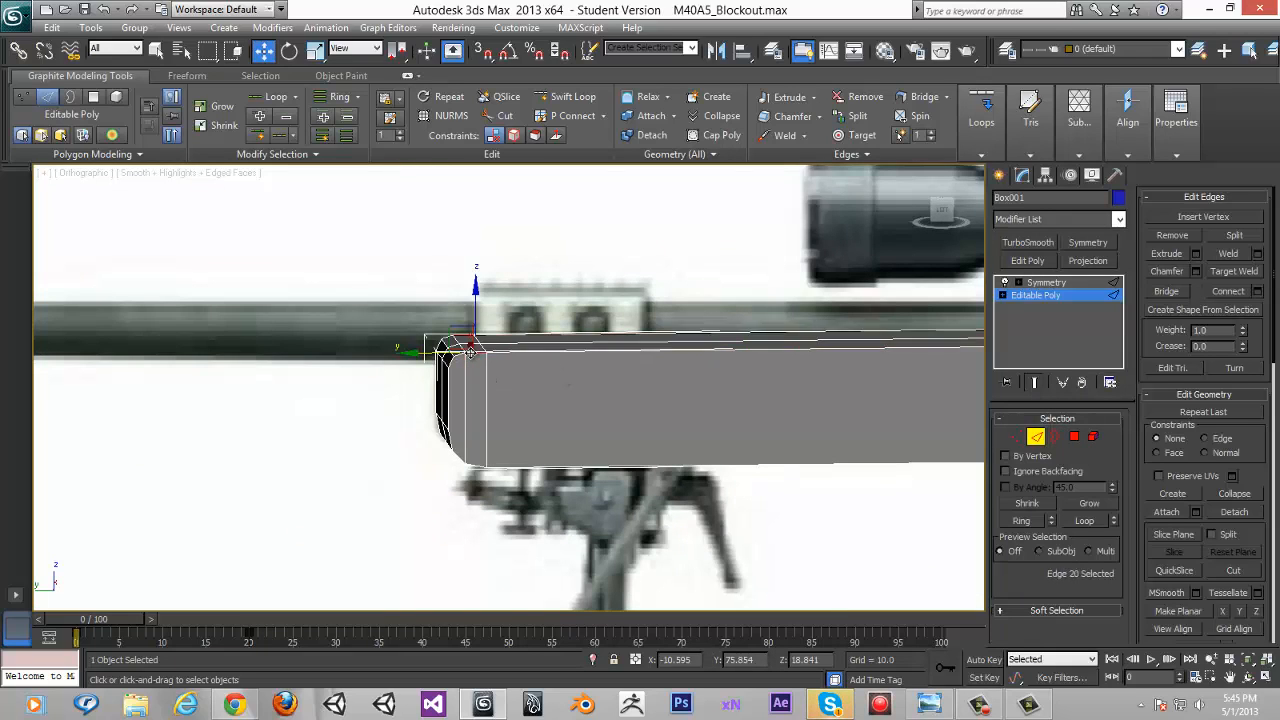
{"action": "left_click", "coordinate": [449, 359], "text": "ctrl"}
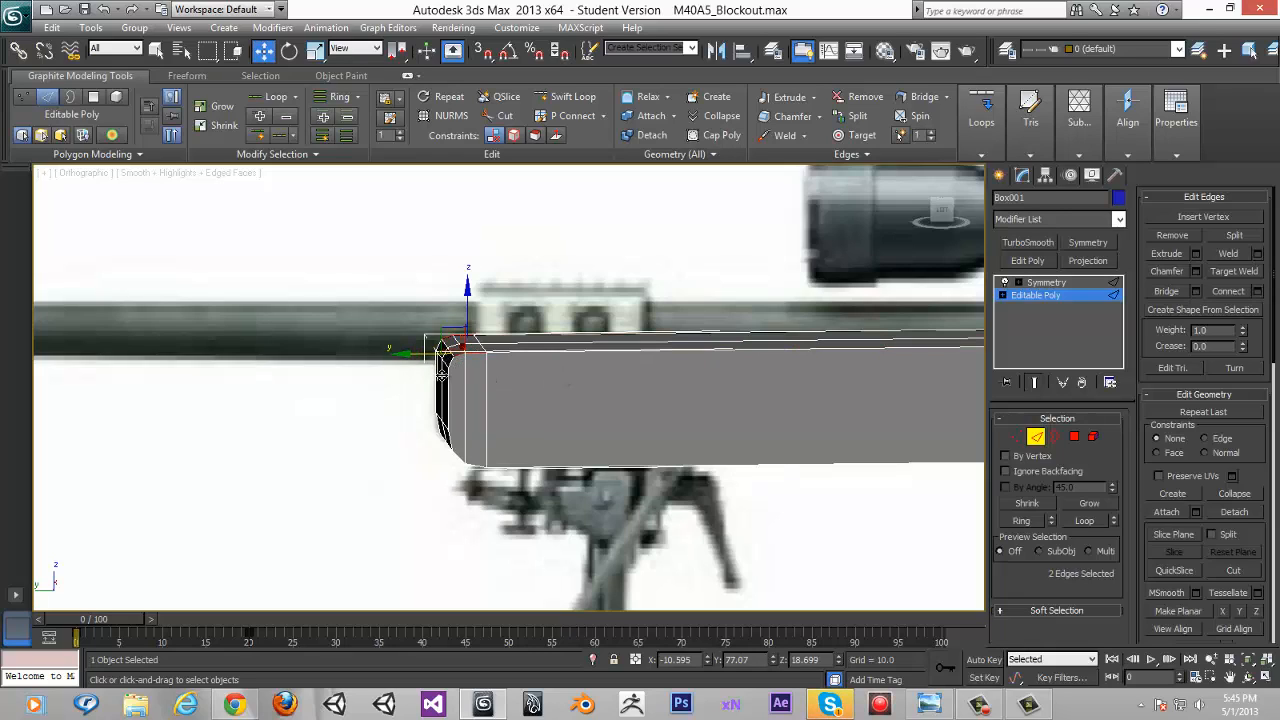
{"action": "left_click", "coordinate": [450, 367], "text": "ctrl"}
{"action": "scroll", "coordinate": [450, 367], "scroll_direction": "up", "scroll_amount": 3}
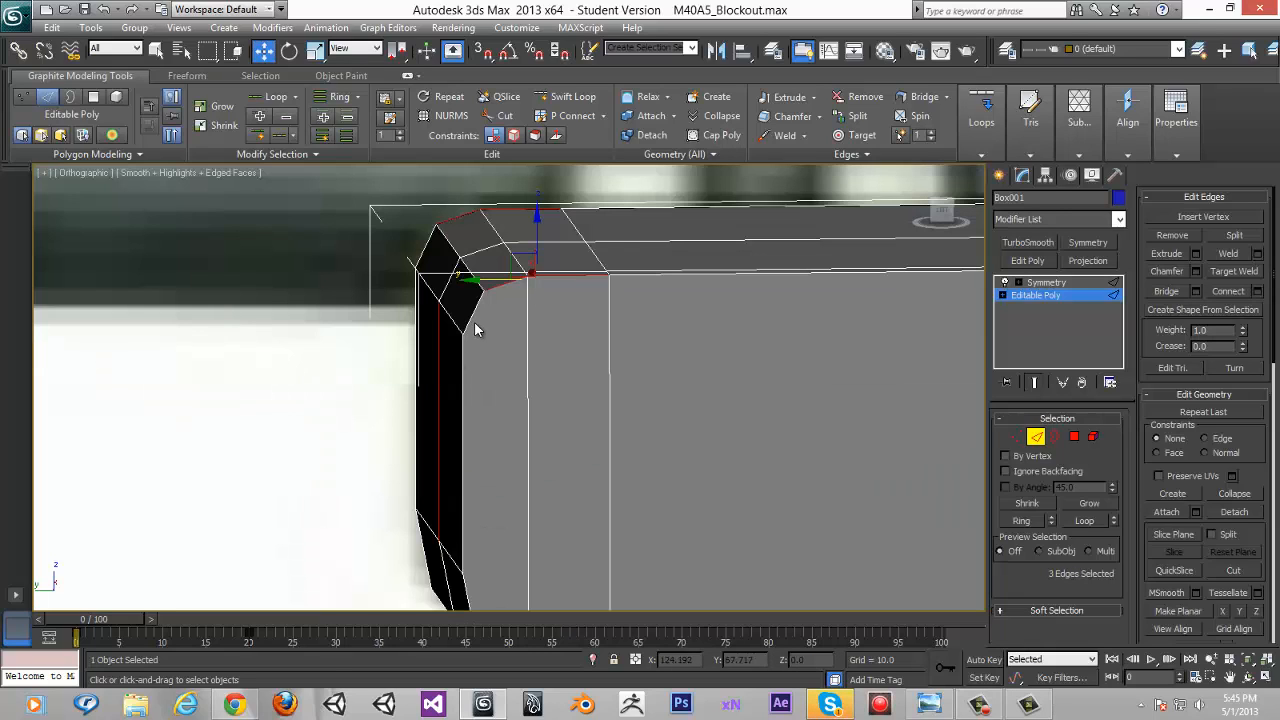
{"action": "left_click", "coordinate": [455, 548], "text": "ctrl"}
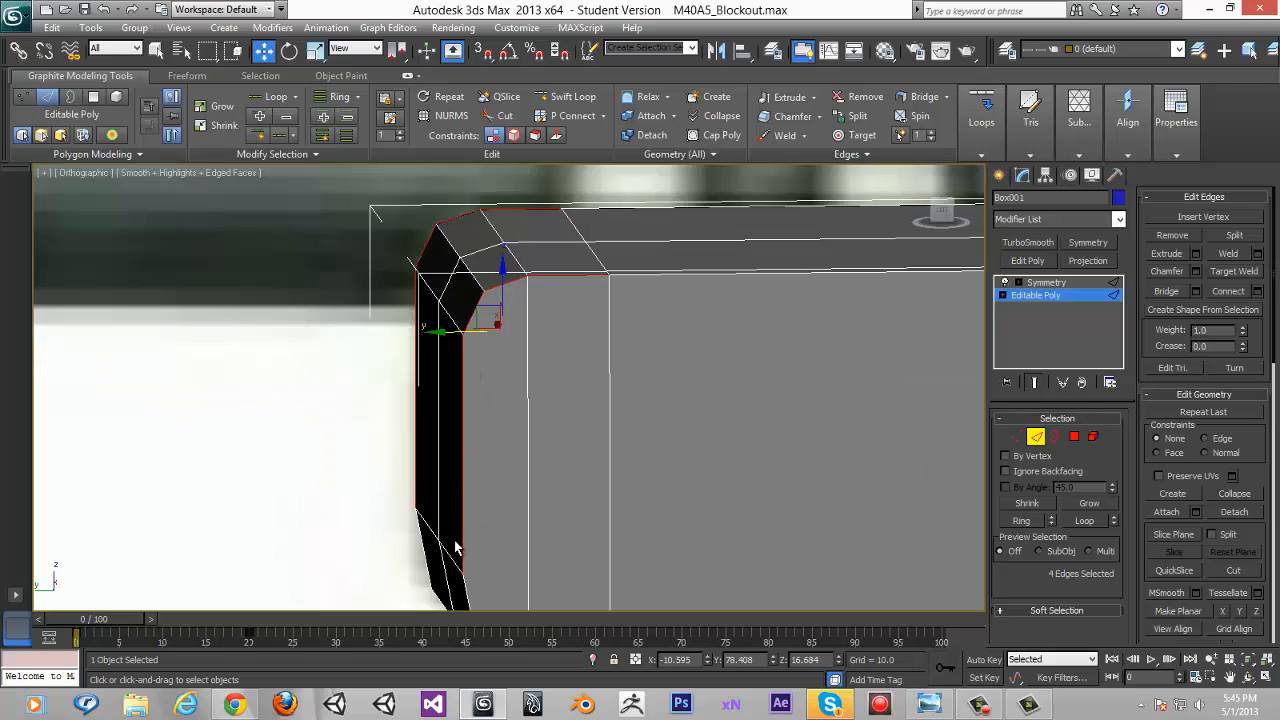
{"action": "left_click", "coordinate": [460, 597], "text": "ctrl"}
Add the lower front corner edges and the forend's long lower and upper outer edges to the selection
{"action": "middle_click_drag", "start_coordinate": [508, 549], "coordinate": [398, 500]}
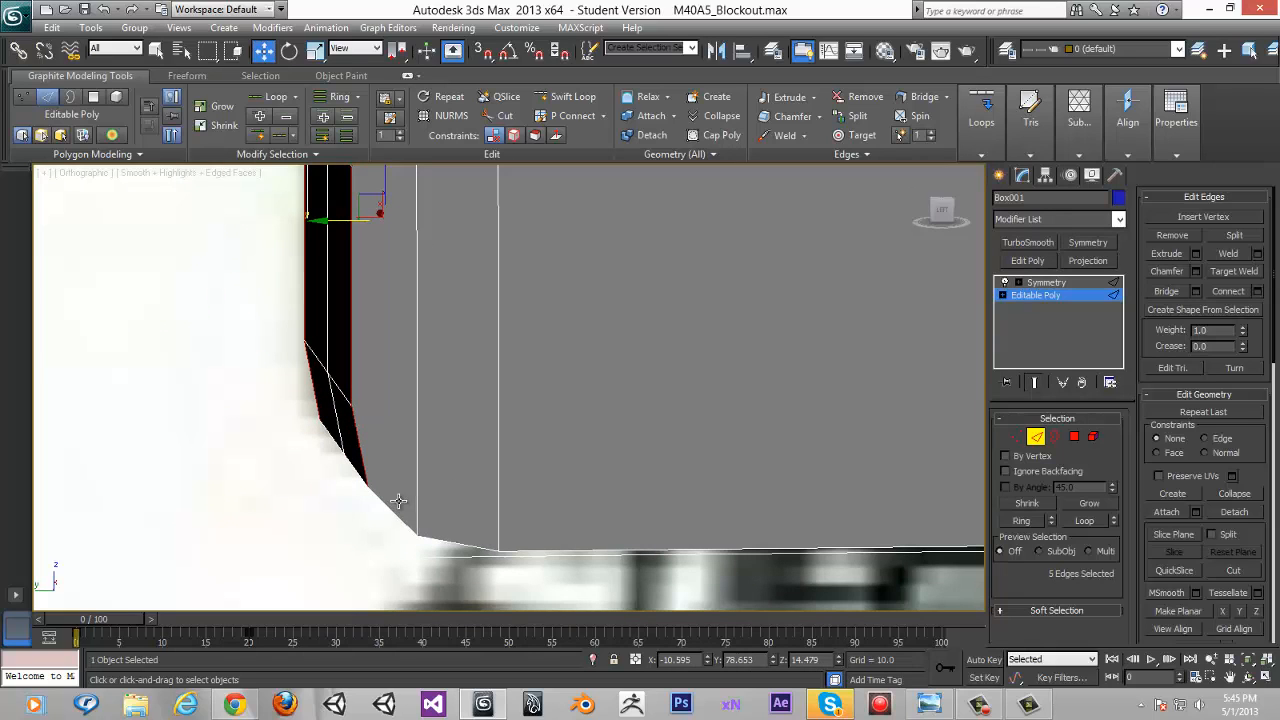
{"action": "left_click", "coordinate": [434, 537], "text": "ctrl"}
{"action": "left_click", "coordinate": [457, 545], "text": "ctrl"}
{"action": "left_click", "coordinate": [560, 553], "text": "ctrl"}
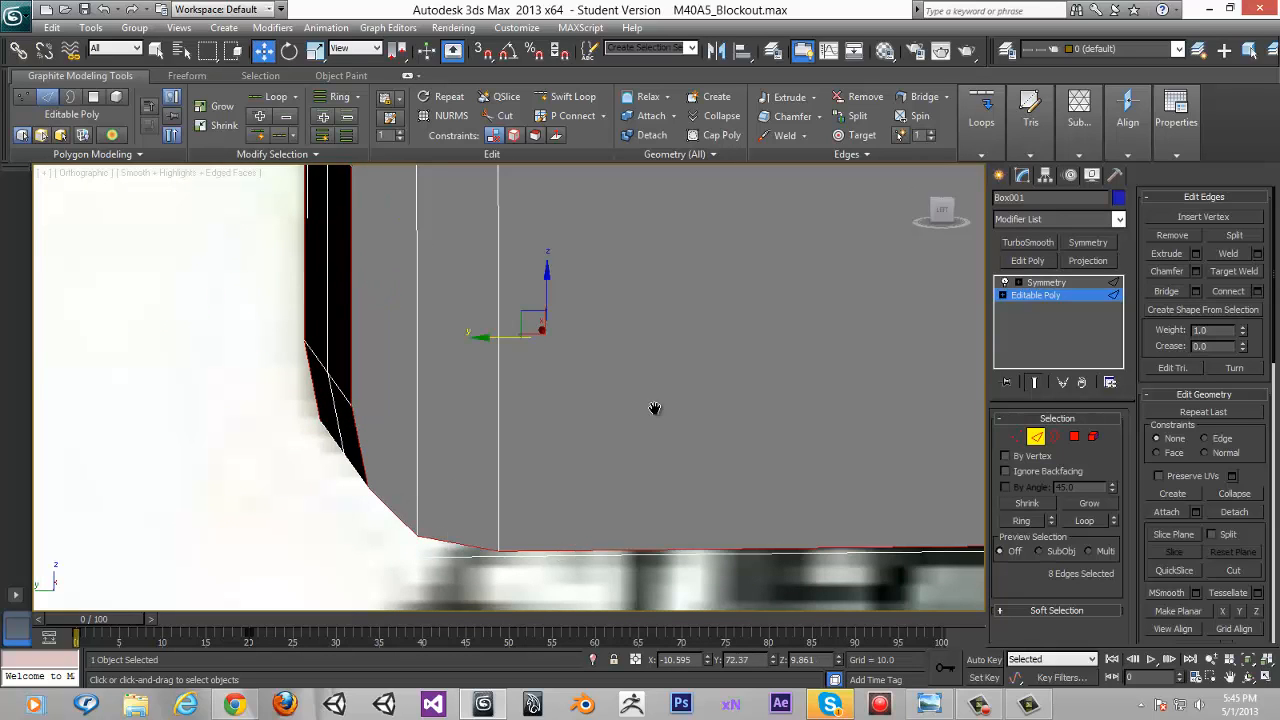
{"action": "scroll", "coordinate": [654, 409], "scroll_direction": "down", "scroll_amount": 2}
{"action": "middle_click_drag", "start_coordinate": [654, 409], "coordinate": [284, 623]}
{"action": "left_click", "coordinate": [497, 326], "text": "ctrl"}
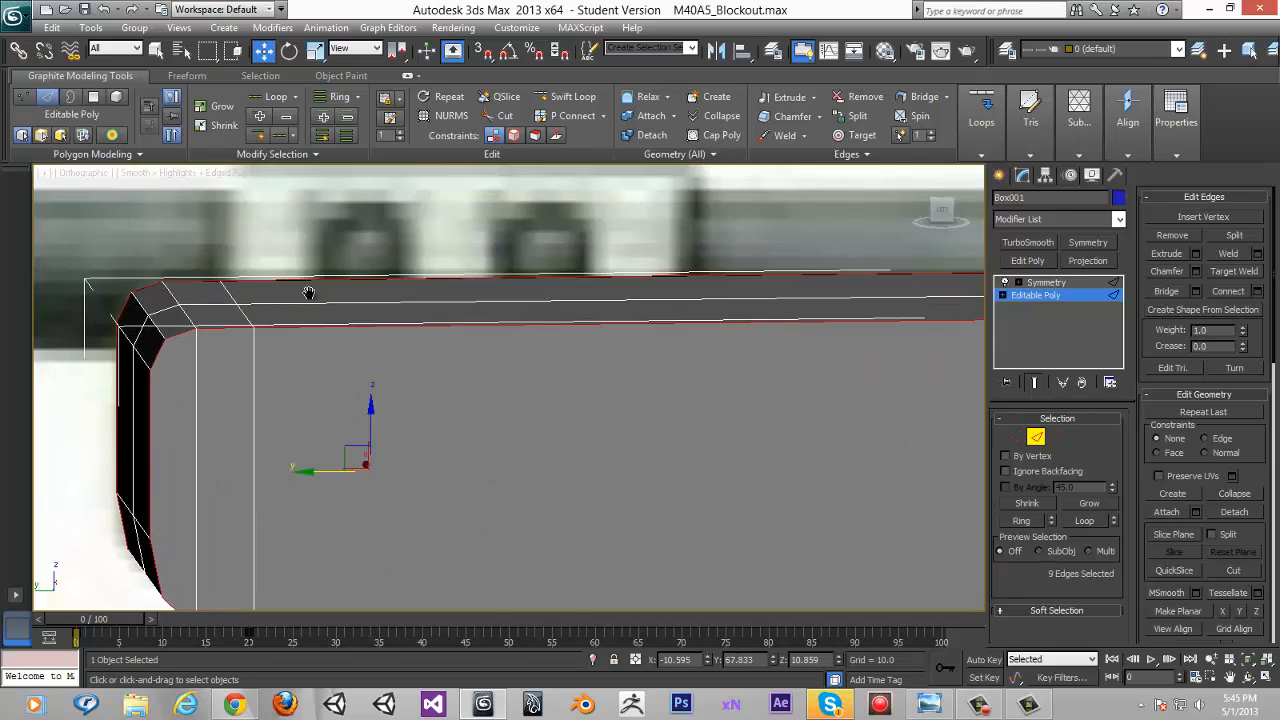
Complete the outer profile selection with the edges at the underside step and the upper and lower edges back to the rear tip
{"action": "middle_click_drag", "start_coordinate": [305, 288], "coordinate": [634, 370]}
{"action": "middle_click_drag", "start_coordinate": [277, 517], "coordinate": [433, 502]}
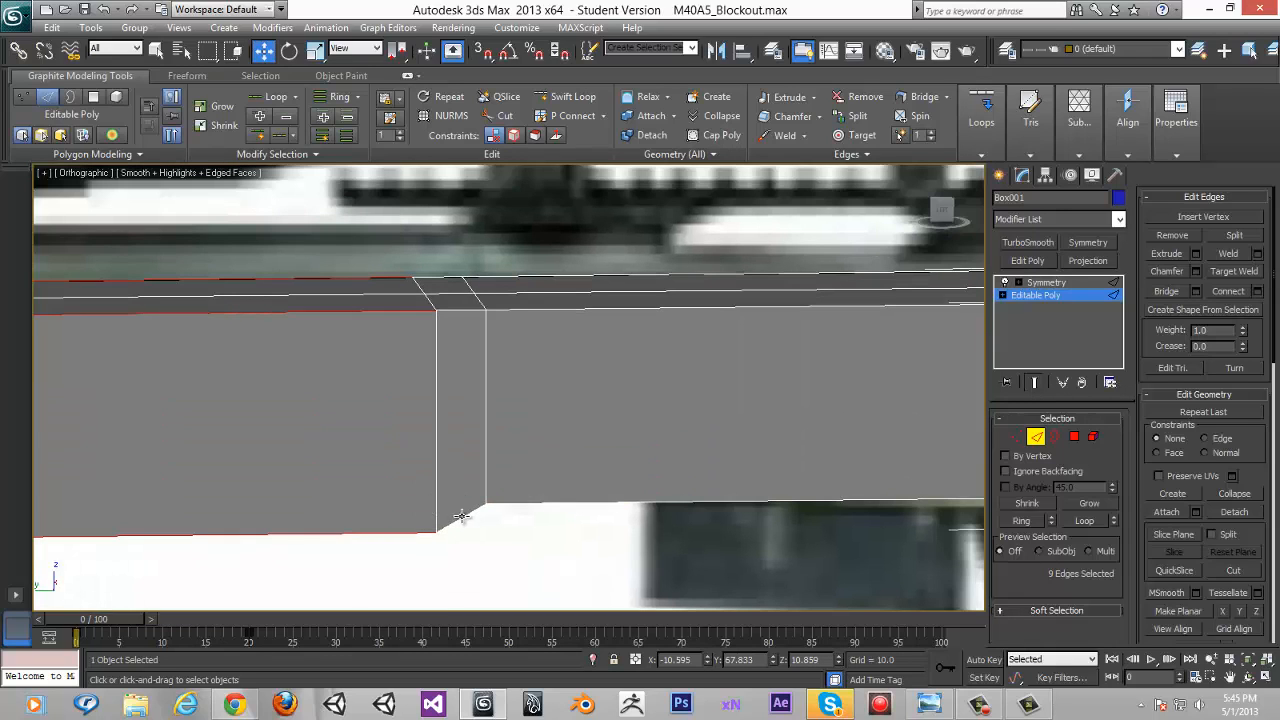
{"action": "left_click", "coordinate": [473, 507], "text": "ctrl"}
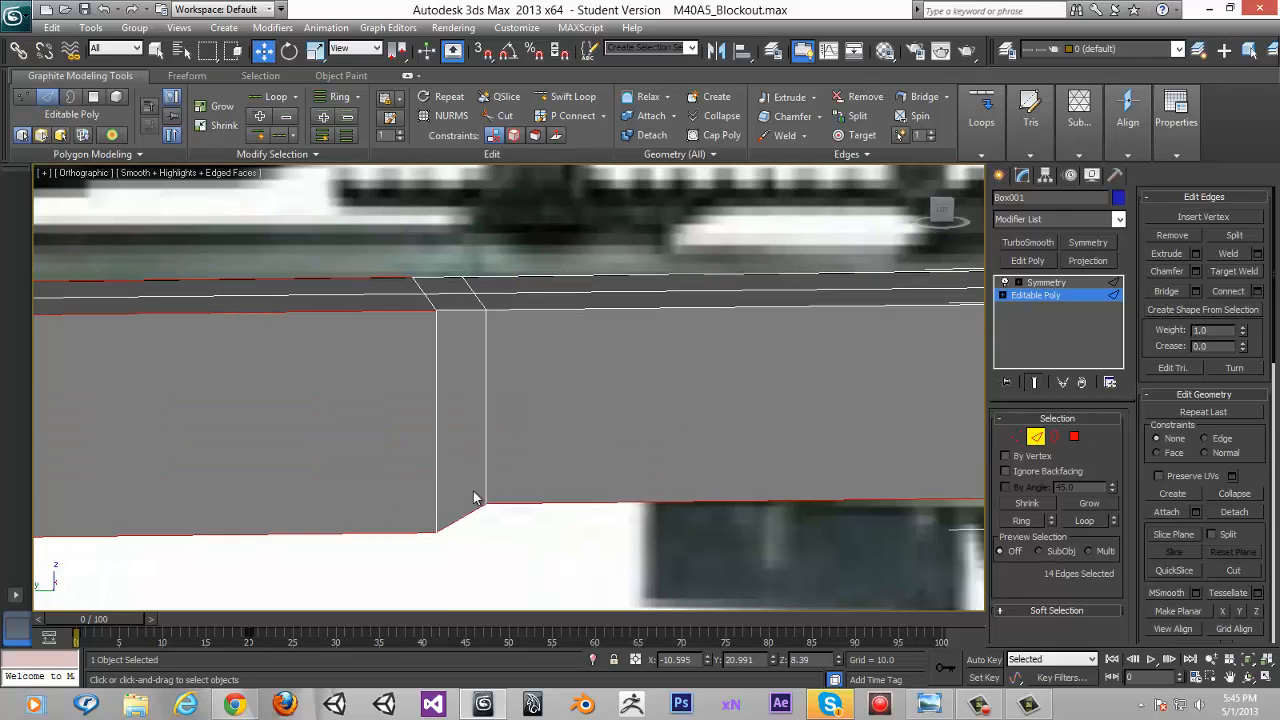
{"action": "left_click", "coordinate": [468, 310], "text": "ctrl"}
{"action": "scroll", "coordinate": [414, 346], "scroll_direction": "down", "scroll_amount": 4}
{"action": "scroll", "coordinate": [673, 329], "scroll_direction": "down", "scroll_amount": 4}
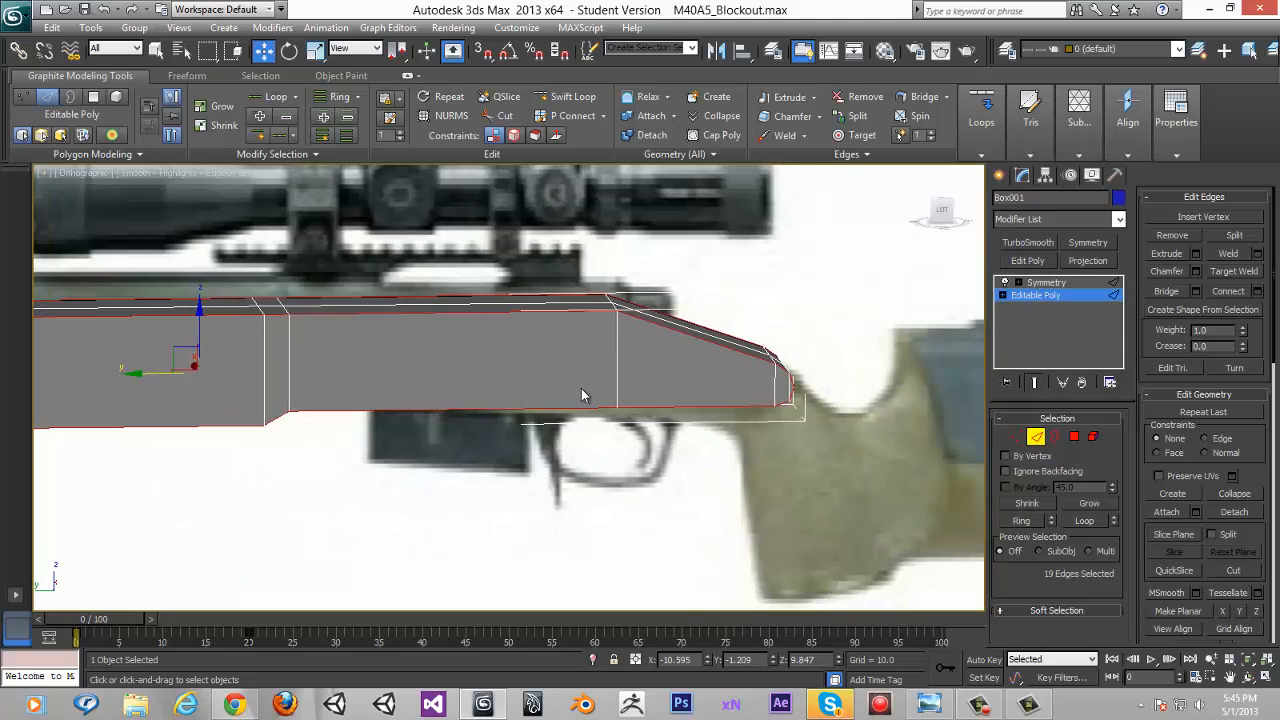
{"action": "middle_click_drag", "start_coordinate": [614, 434], "coordinate": [704, 429]}
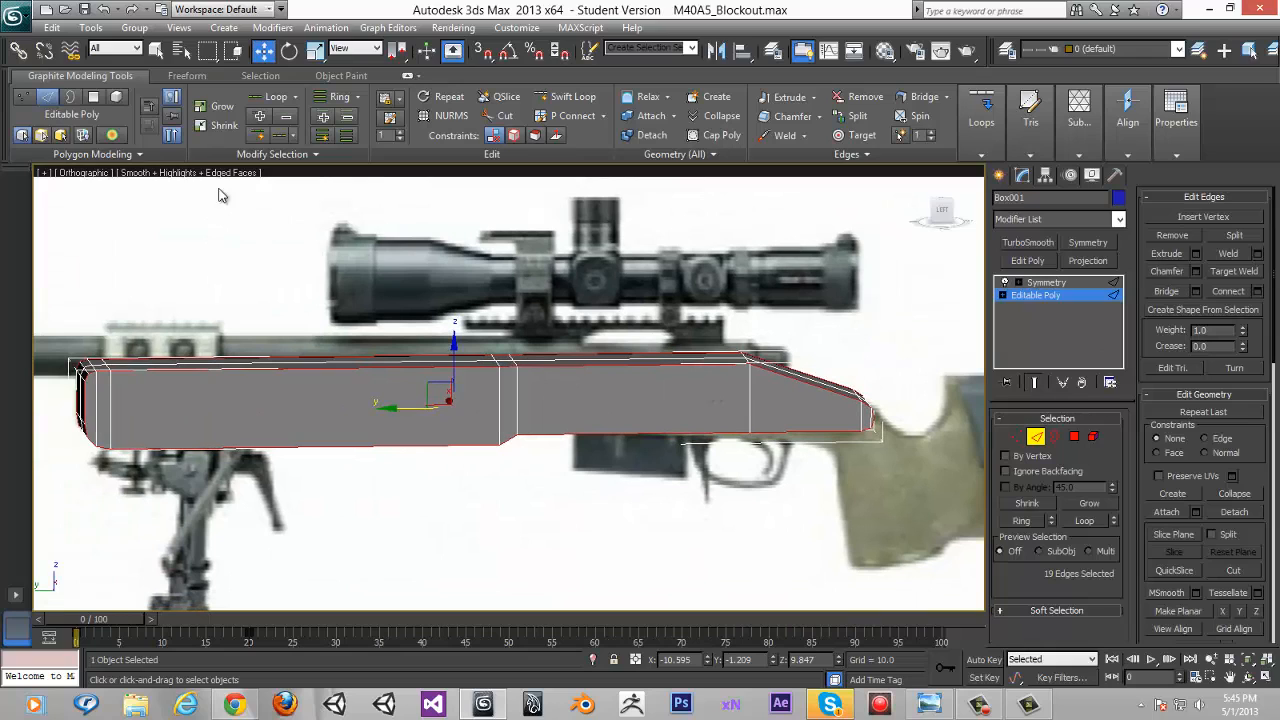
{"action": "middle_click_drag", "start_coordinate": [455, 366], "coordinate": [495, 359]}
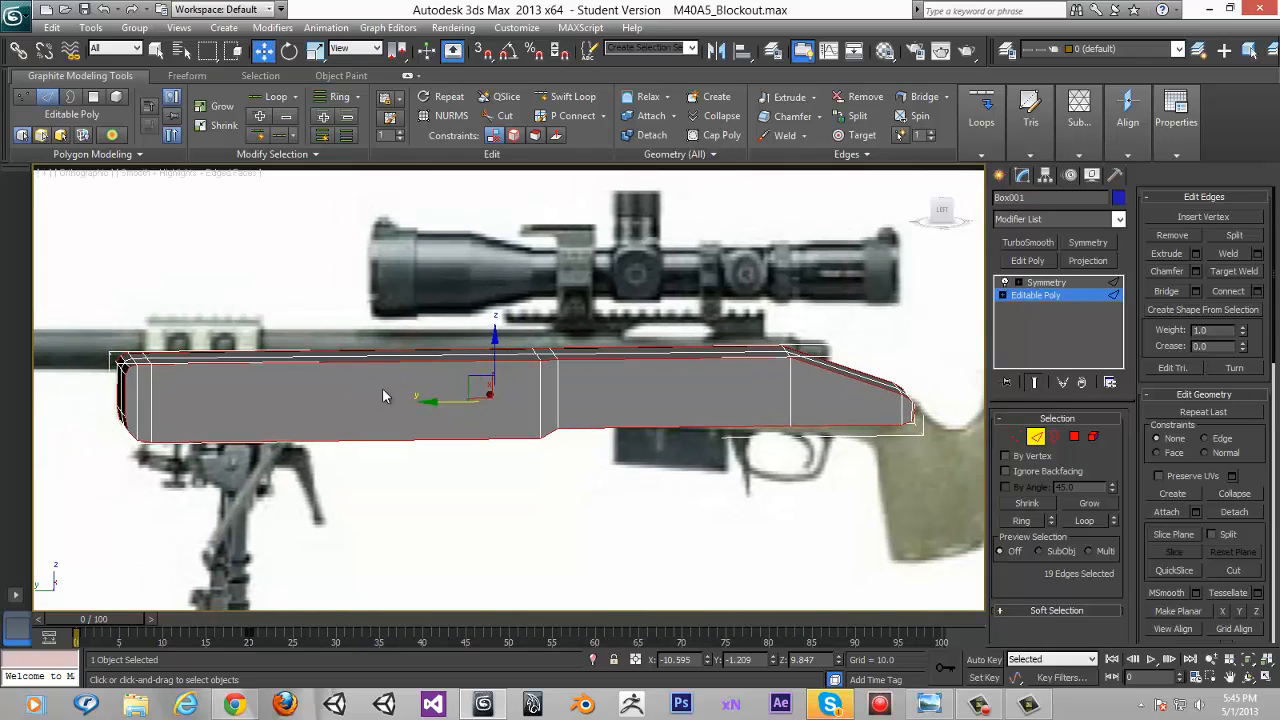
Open the chamfer settings for the selected outer edges and view the stock's front end from the left
{"action": "left_click", "coordinate": [1196, 272]}
{"action": "middle_click_drag", "start_coordinate": [458, 342], "coordinate": [565, 340]}
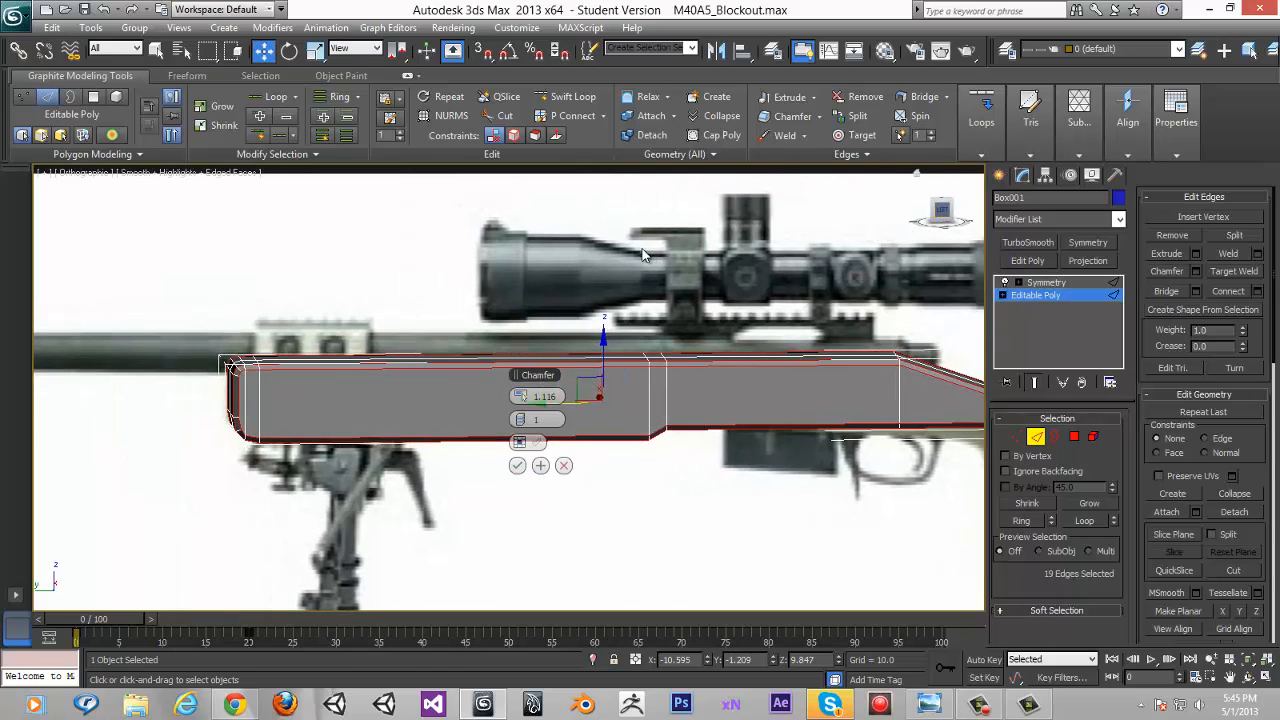
{"action": "key", "text": "l"}
{"action": "scroll", "coordinate": [739, 210], "scroll_direction": "up", "scroll_amount": 5}
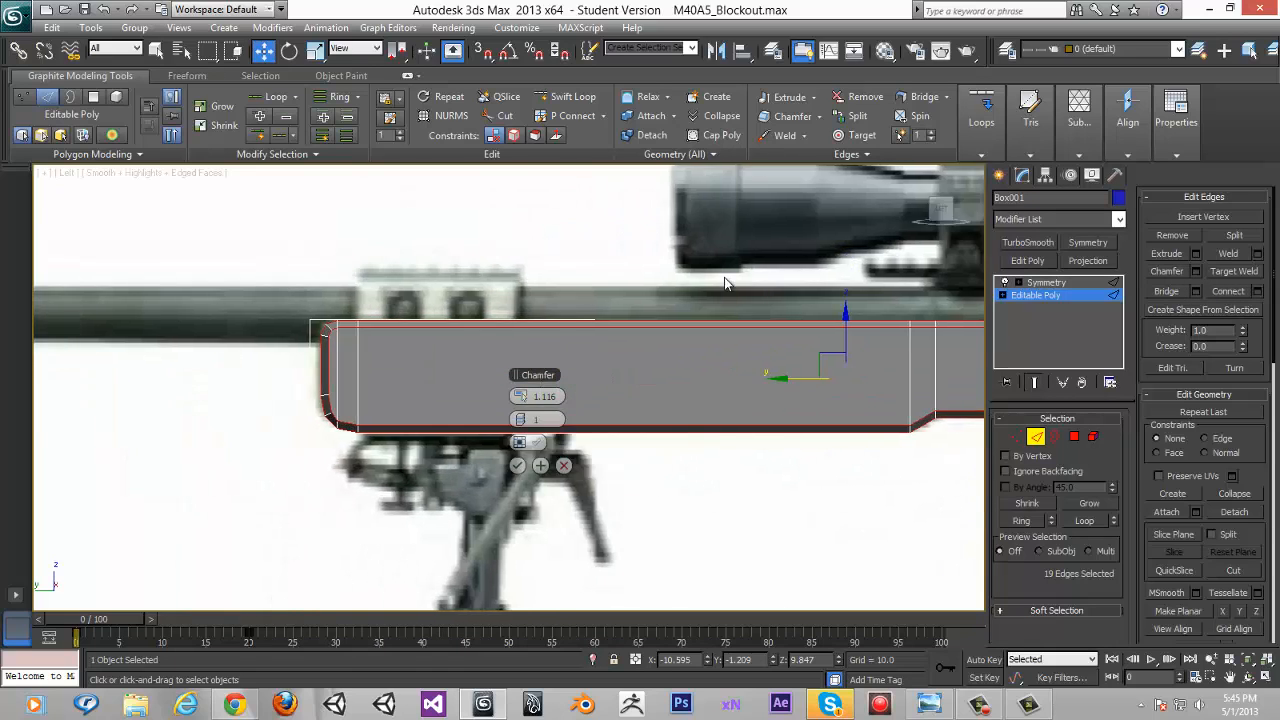
{"action": "scroll", "coordinate": [278, 375], "scroll_direction": "up", "scroll_amount": 2}
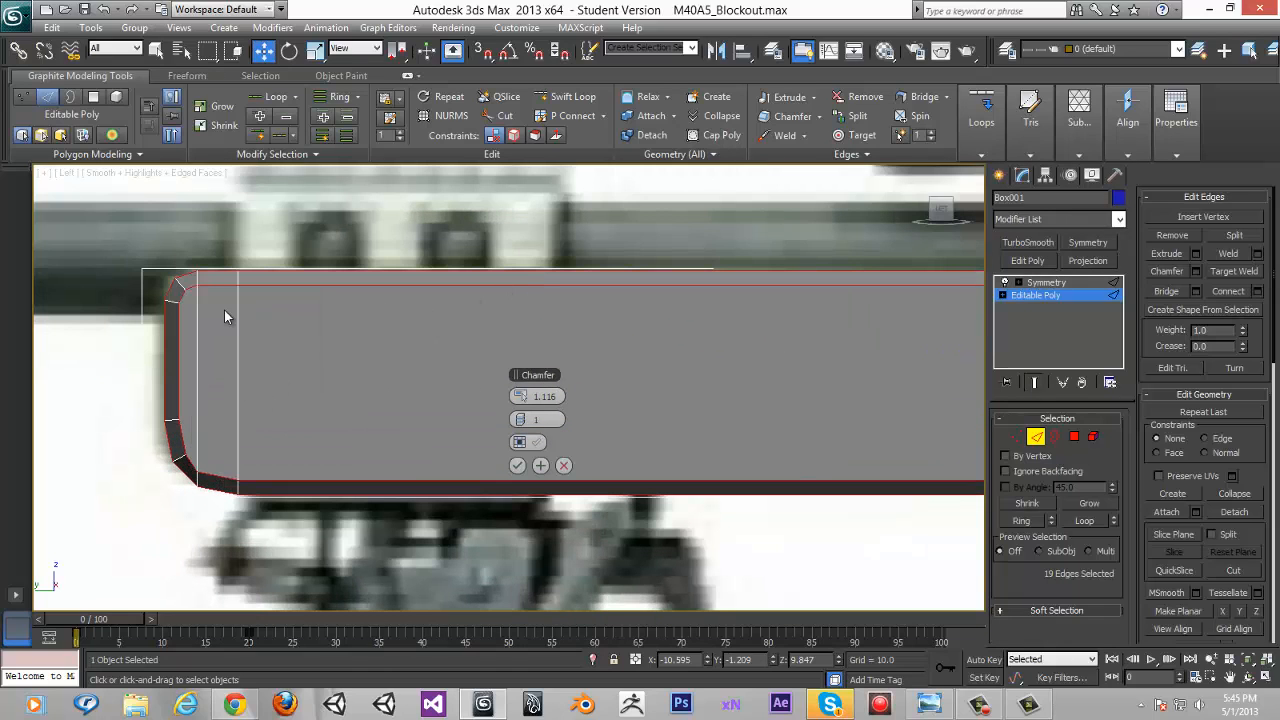
Set the timeline to frame 15 to see through the stock and compare the chamfer preview with the reference along its length
{"action": "left_click_drag", "start_coordinate": [155, 619], "coordinate": [236, 620]}
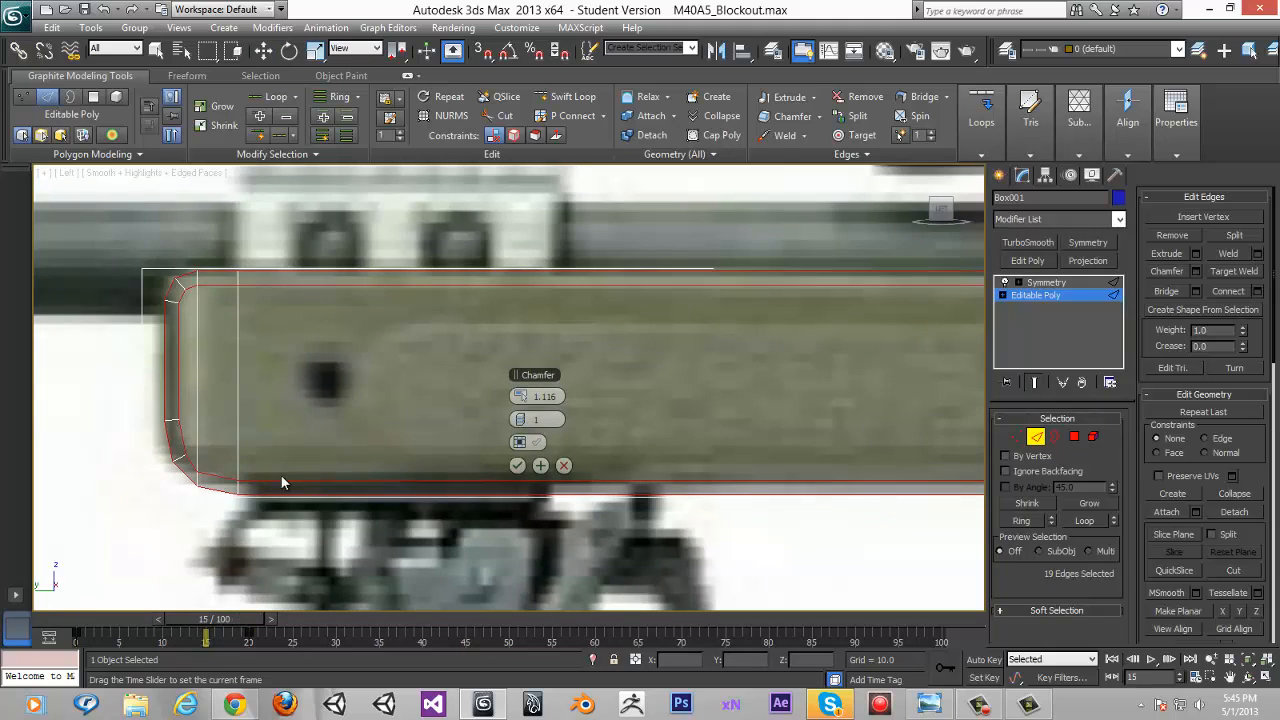
{"action": "key", "text": "w"}
{"action": "middle_click_drag", "start_coordinate": [682, 430], "coordinate": [587, 424]}
{"action": "middle_click_drag", "start_coordinate": [668, 324], "coordinate": [86, 374]}
{"action": "scroll", "coordinate": [86, 374], "scroll_direction": "down", "scroll_amount": 2}
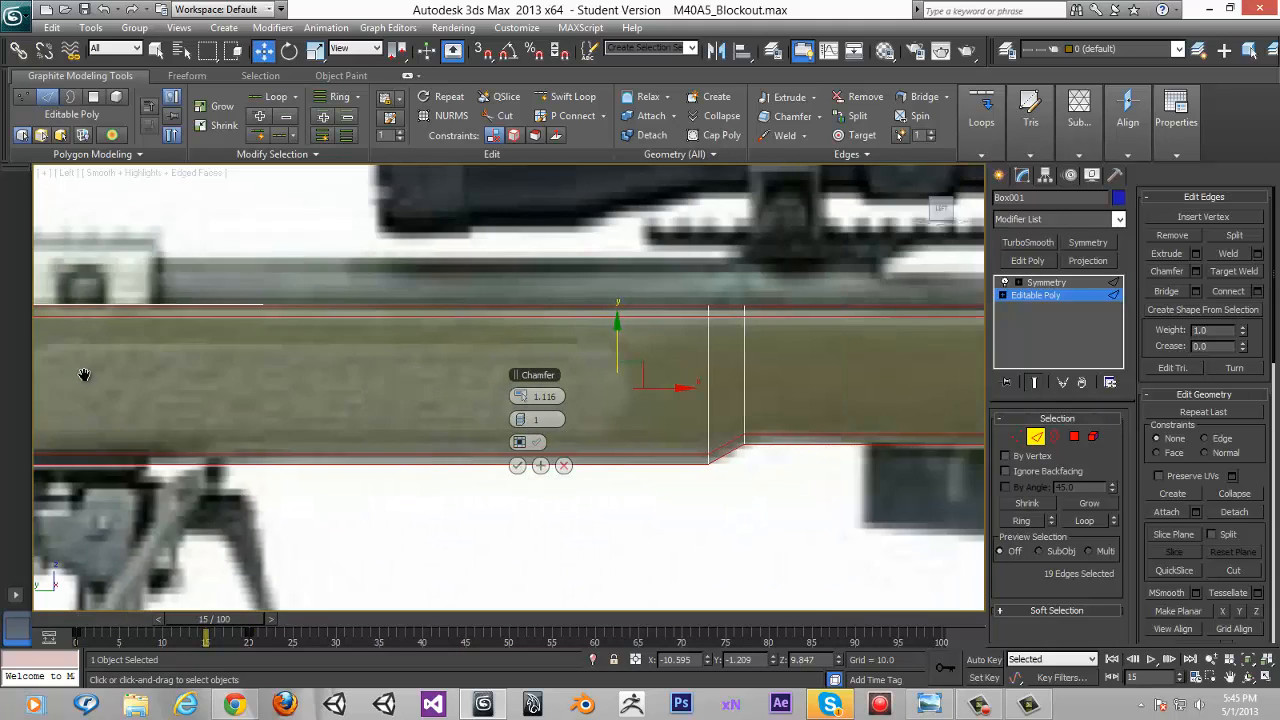
{"action": "middle_click_drag", "start_coordinate": [871, 330], "coordinate": [541, 380]}
{"action": "middle_click_drag", "start_coordinate": [585, 338], "coordinate": [320, 350]}
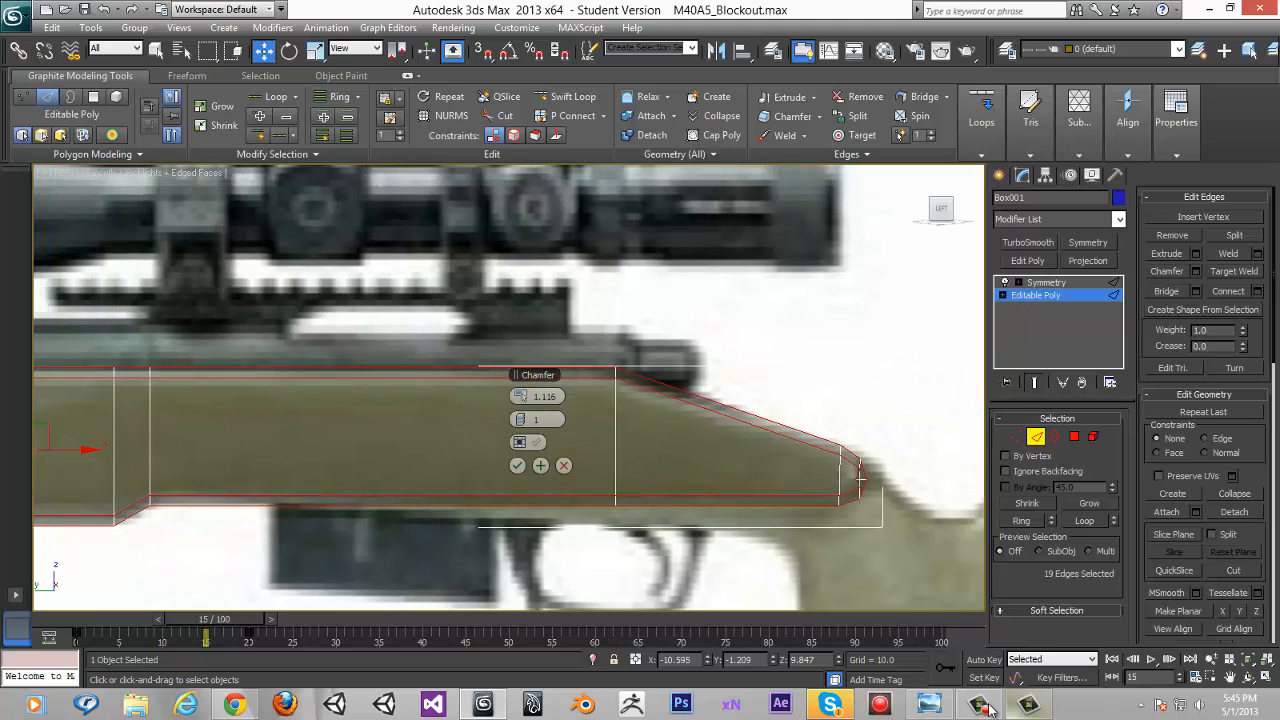
Check the M40A5_Pers photo in Windows Photo Viewer, return to 3ds Max and apply the chamfer with an amount of 1.2
{"action": "left_click", "coordinate": [929, 704]}
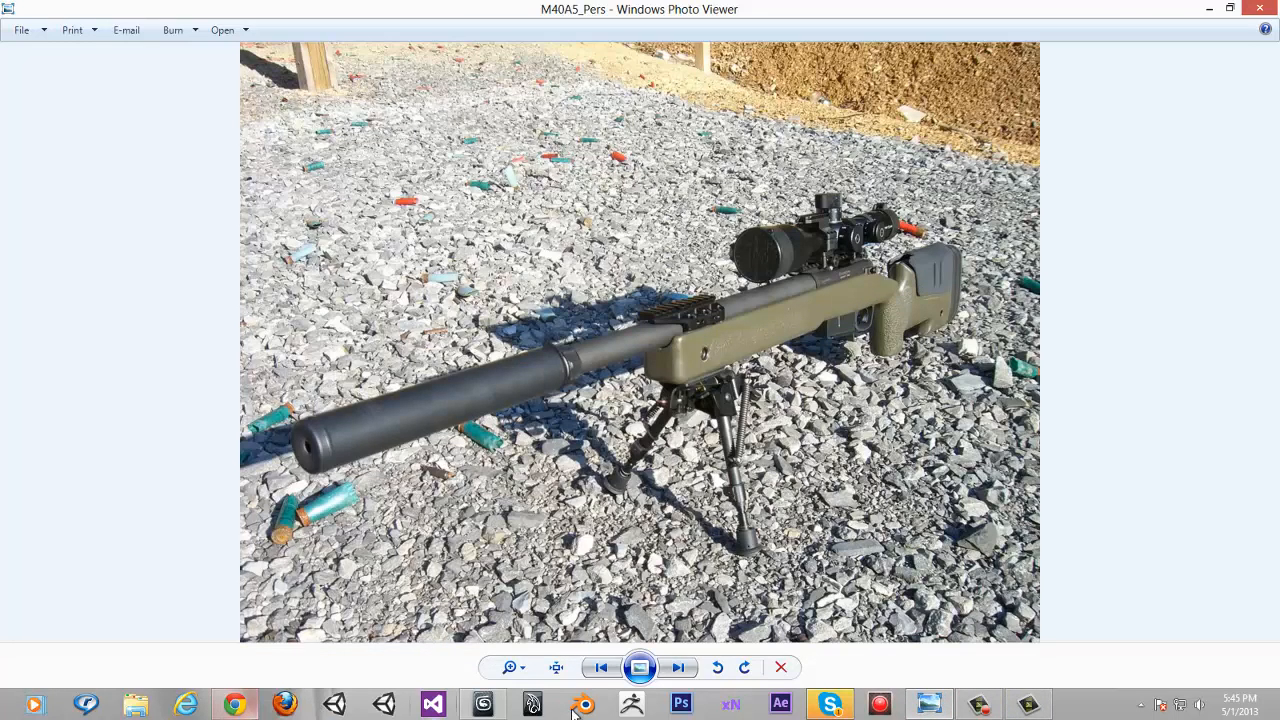
{"action": "key", "text": "alt+Tab"}
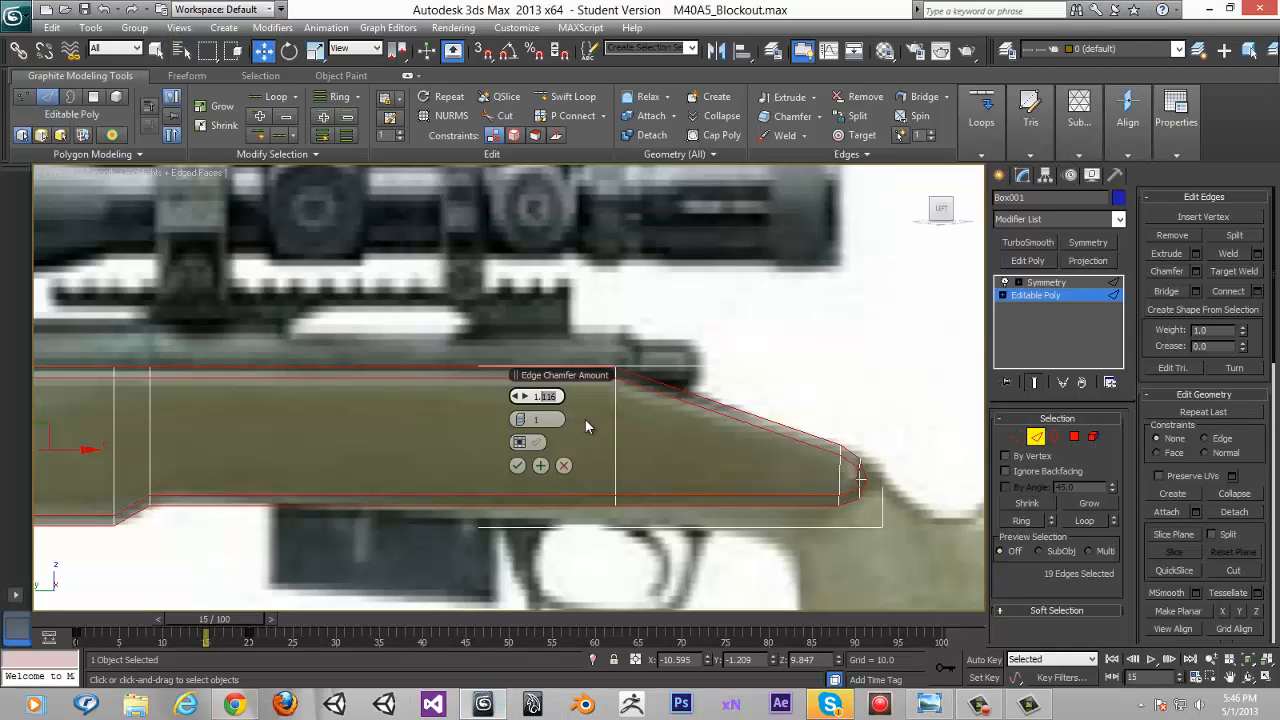
{"action": "key", "text": "Return"}
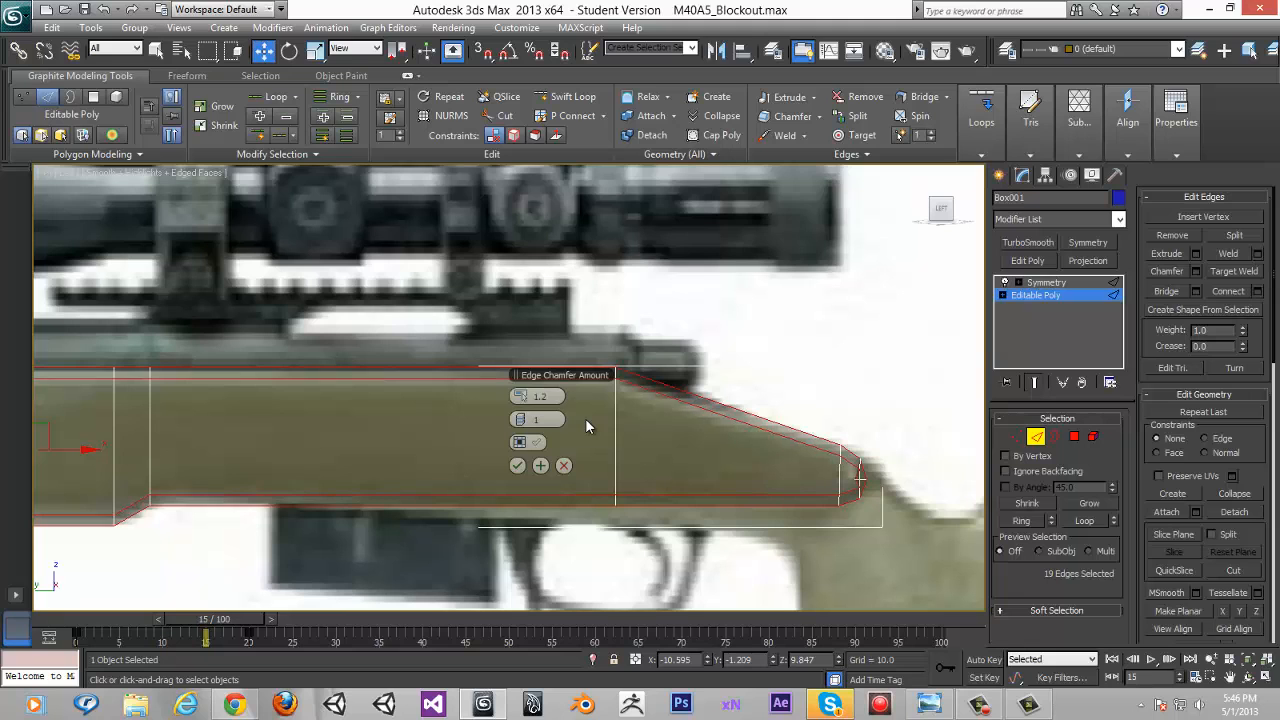
{"action": "left_click", "coordinate": [516, 465]}
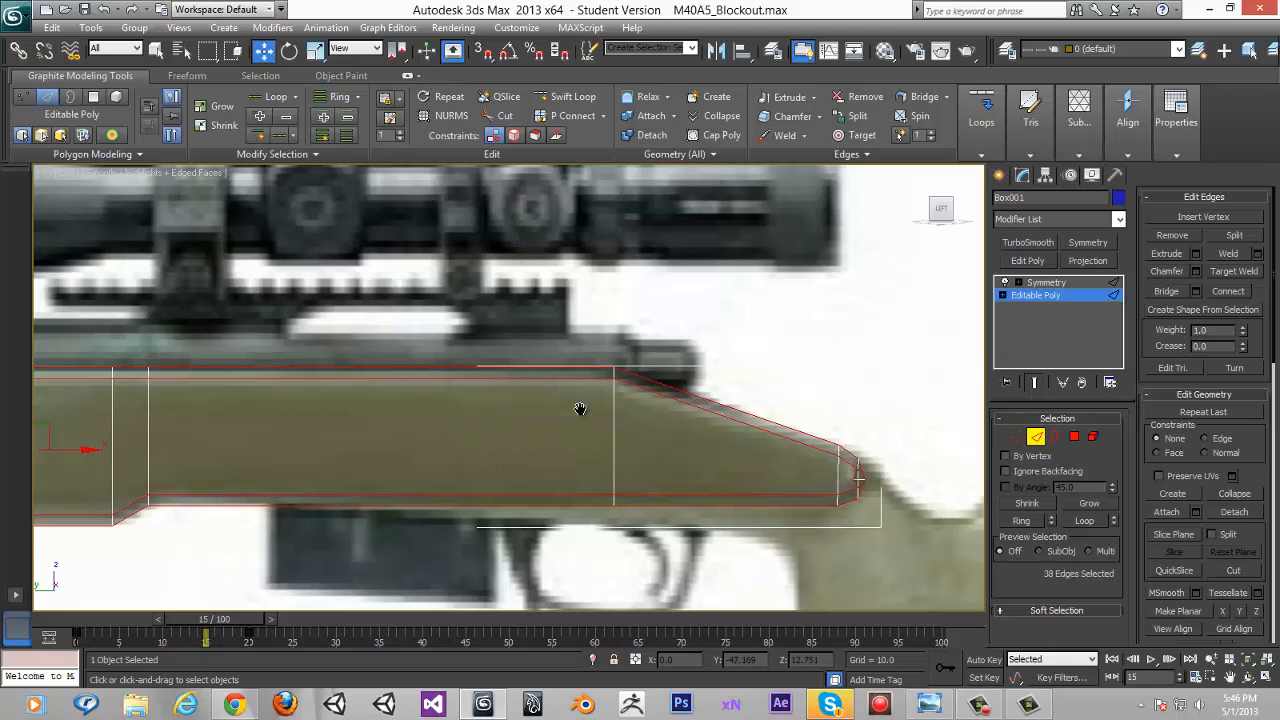
Undo the chamfer and remove the vertical side edge at the stock's rear tip
{"action": "middle_click_drag", "start_coordinate": [590, 409], "coordinate": [975, 417]}
{"action": "scroll", "coordinate": [48, 417], "scroll_direction": "down", "scroll_amount": 2}
{"action": "middle_click_drag", "start_coordinate": [880, 417], "coordinate": [234, 424]}
{"action": "scroll", "coordinate": [260, 424], "scroll_direction": "up", "scroll_amount": 2}
{"action": "scroll", "coordinate": [430, 400], "scroll_direction": "up", "scroll_amount": 5}
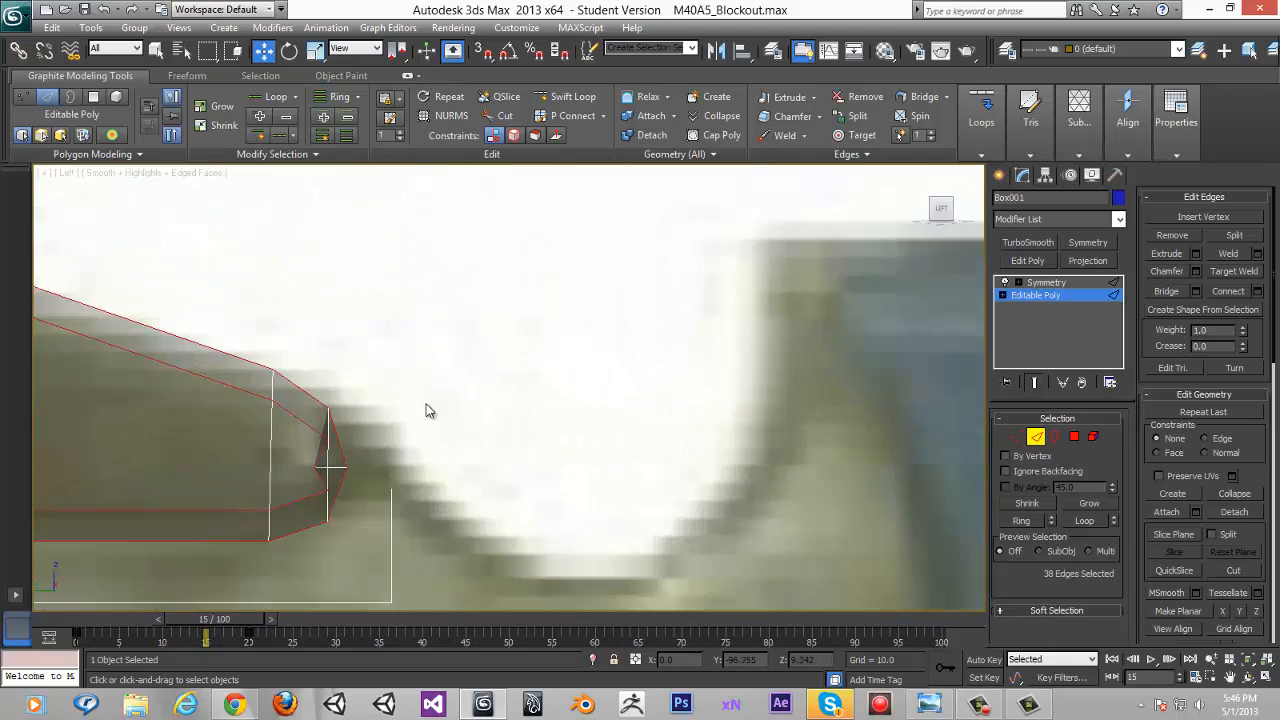
{"action": "middle_click_drag", "start_coordinate": [558, 309], "coordinate": [773, 174]}
{"action": "left_click", "coordinate": [489, 368]}
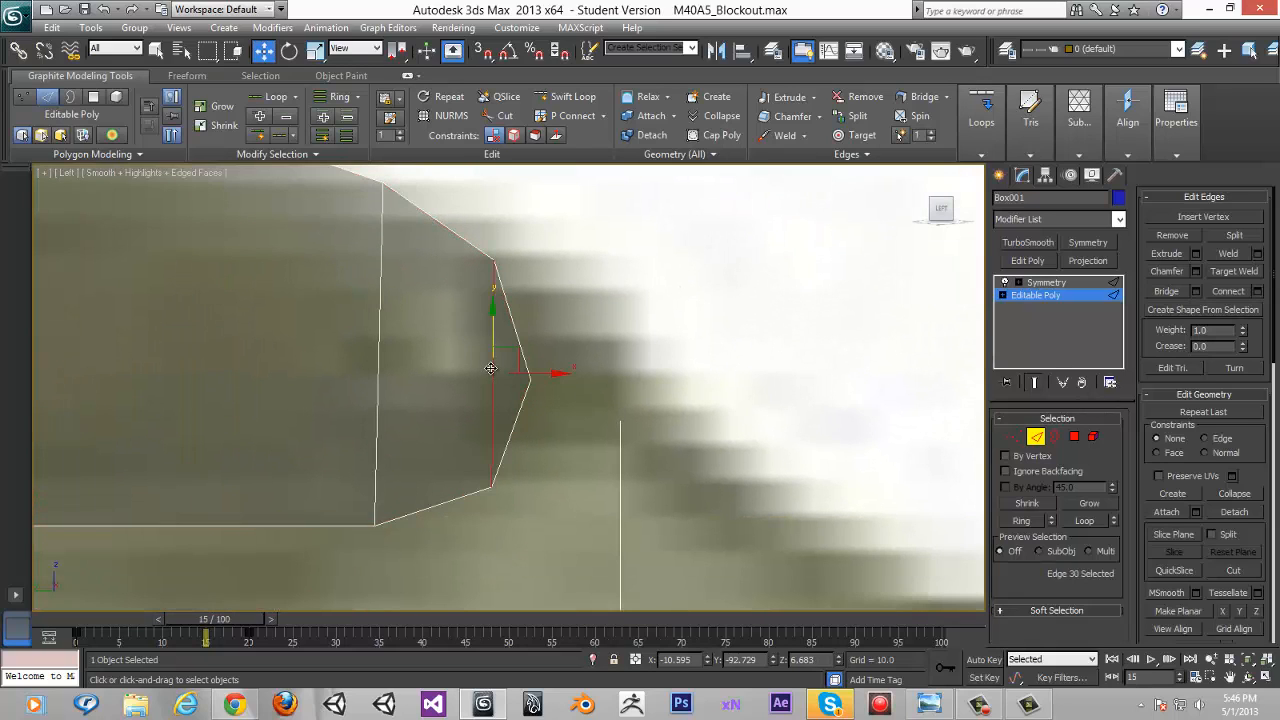
{"action": "key", "text": "BackSpace"}
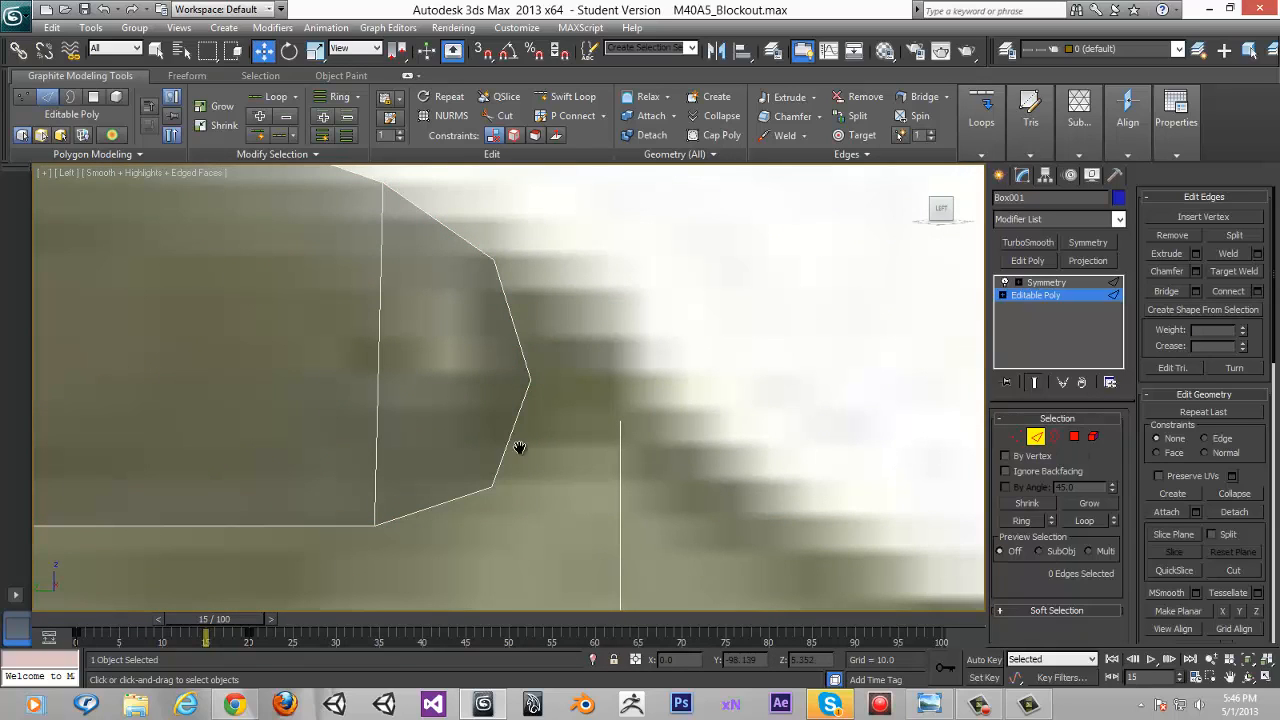
Select the outer profile edges around the stock's rear tip and along its tapered rear section
{"action": "middle_click_drag", "start_coordinate": [519, 447], "coordinate": [492, 302], "text": "alt"}
{"action": "left_click", "coordinate": [511, 320]}
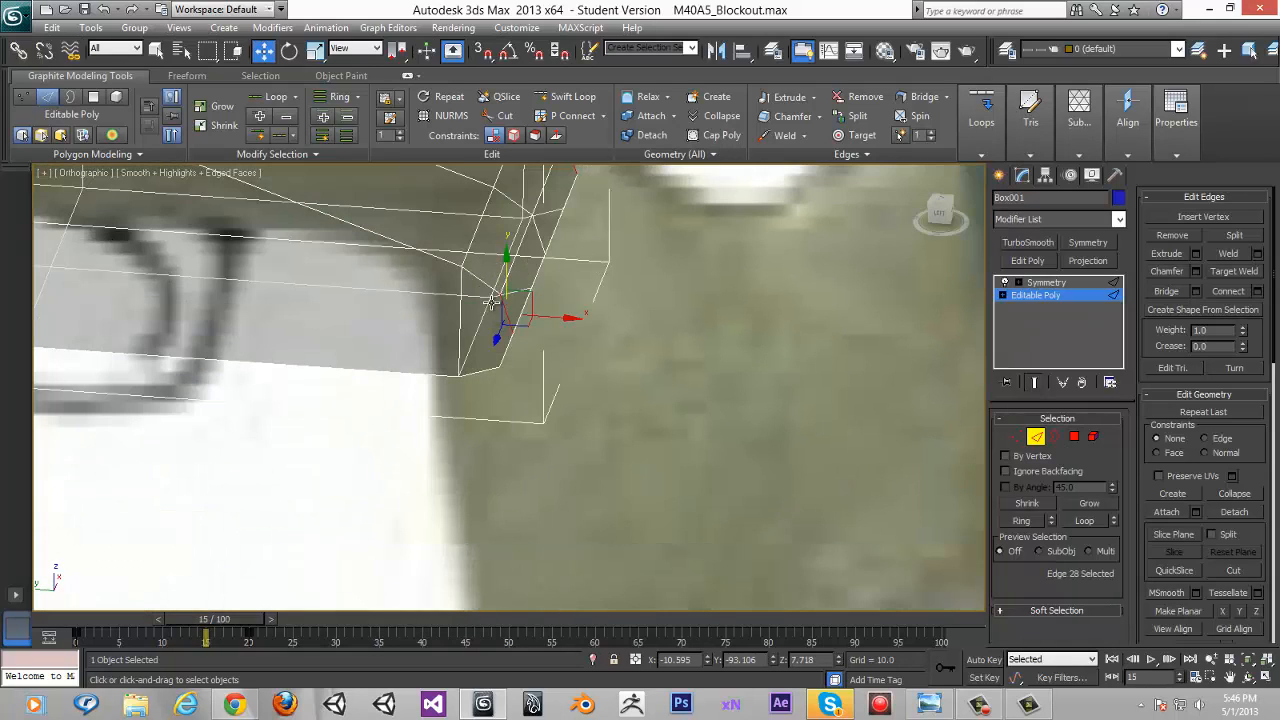
{"action": "left_click", "coordinate": [474, 281]}
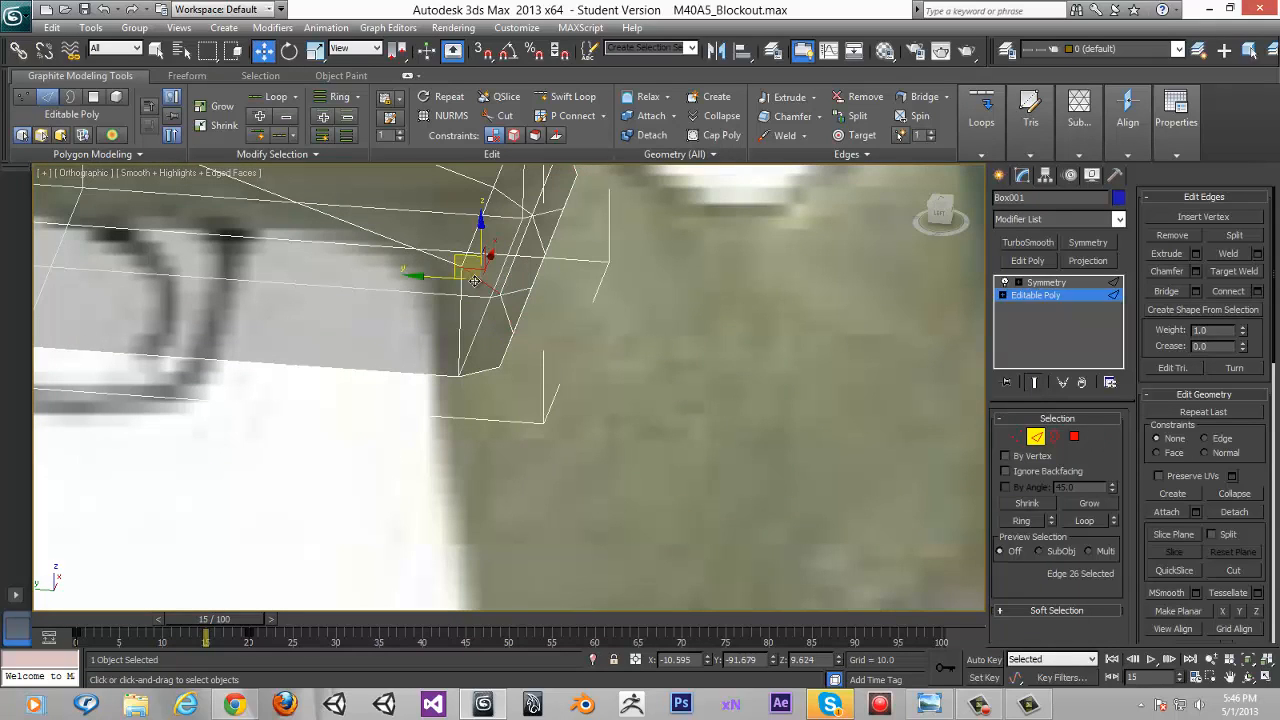
{"action": "left_click", "coordinate": [430, 258], "text": "ctrl"}
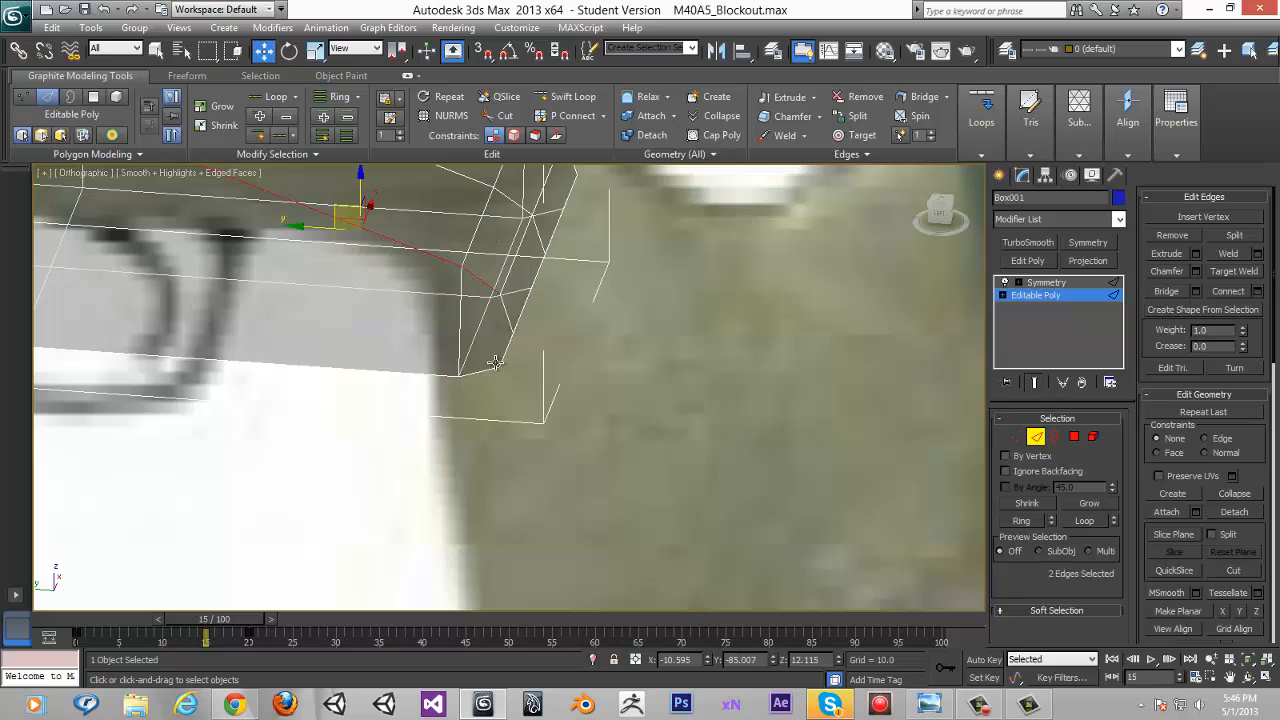
{"action": "left_click", "coordinate": [427, 372], "text": "shift"}
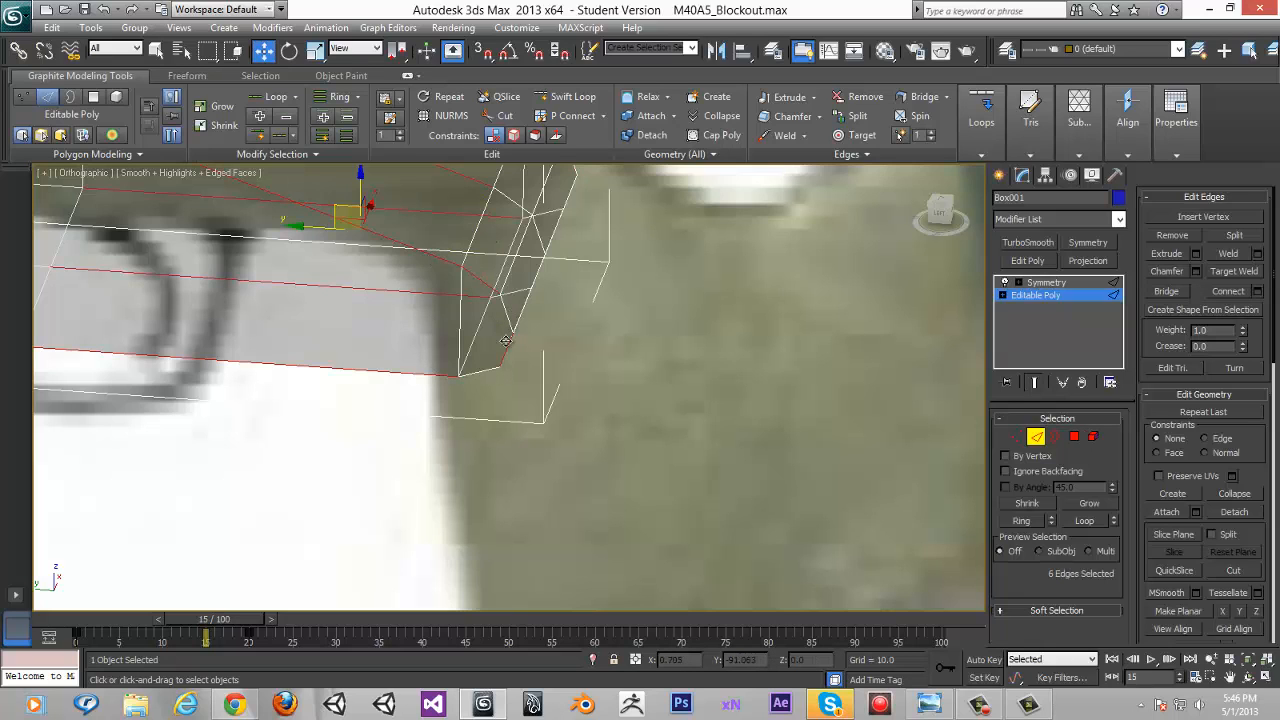
{"action": "left_click", "coordinate": [505, 316], "text": "ctrl"}
{"action": "left_click", "coordinate": [484, 369], "text": "ctrl"}
{"action": "scroll", "coordinate": [674, 374], "scroll_direction": "down", "scroll_amount": 3}
{"action": "middle_click_drag", "start_coordinate": [369, 337], "coordinate": [507, 321]}
{"action": "scroll", "coordinate": [600, 310], "scroll_direction": "down", "scroll_amount": 2}
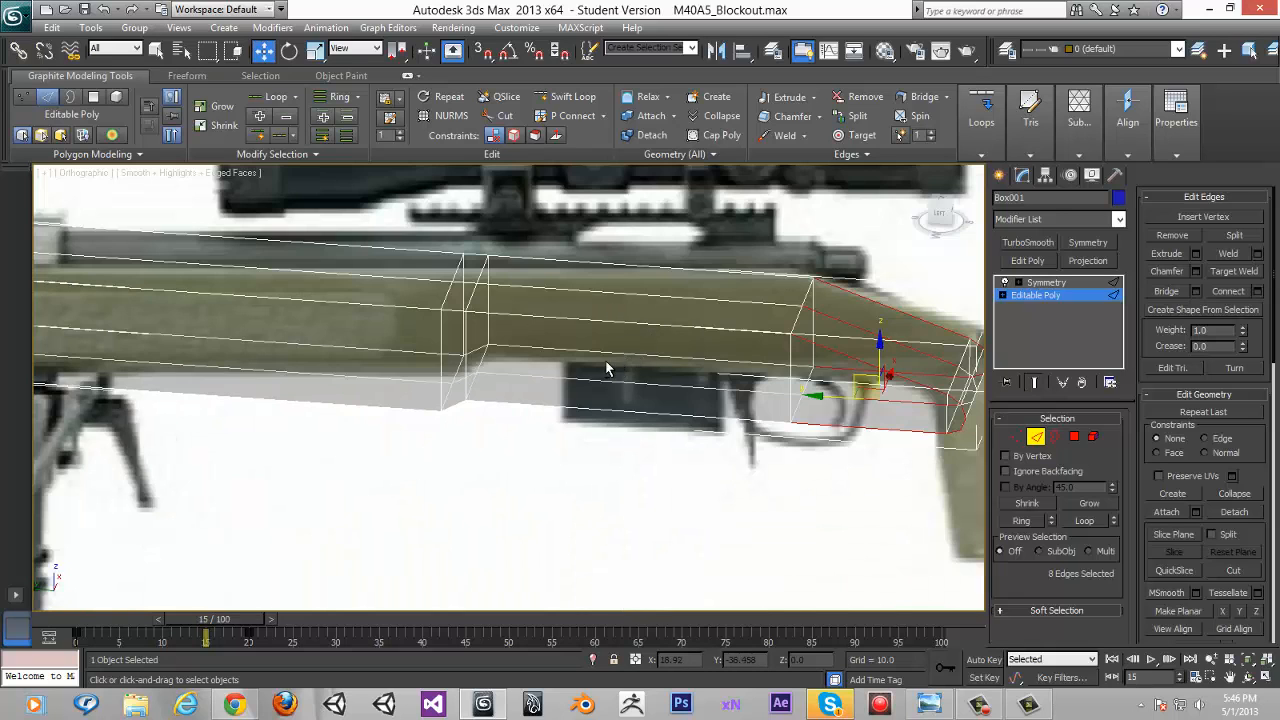
Extend the selection along the stock's long upper and lower outer edges up to the front end
{"action": "middle_click_drag", "start_coordinate": [605, 360], "coordinate": [630, 348], "text": "alt"}
{"action": "double_click", "coordinate": [698, 287], "text": "ctrl"}
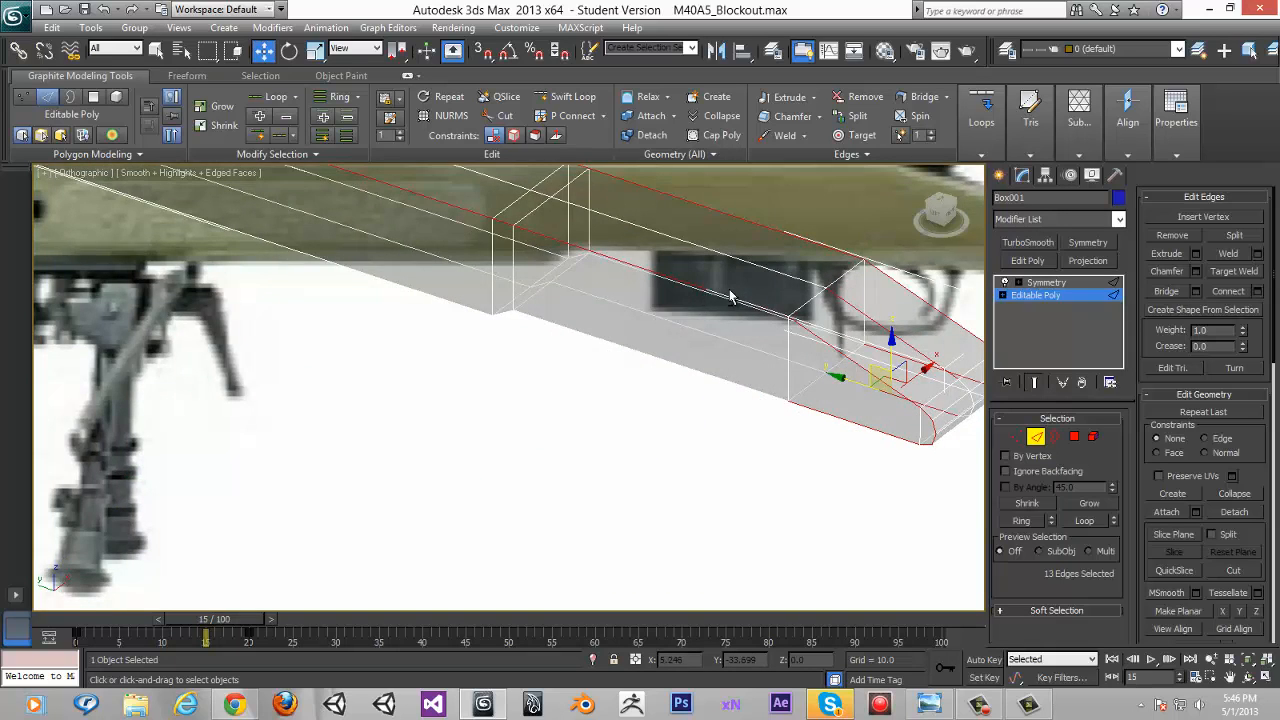
{"action": "middle_click_drag", "start_coordinate": [730, 292], "coordinate": [737, 288], "text": "alt"}
{"action": "double_click", "coordinate": [708, 394], "text": "ctrl"}
{"action": "middle_click_drag", "start_coordinate": [698, 443], "coordinate": [1115, 490]}
{"action": "middle_click_drag", "start_coordinate": [666, 400], "coordinate": [751, 385]}
{"action": "scroll", "coordinate": [455, 391], "scroll_direction": "up", "scroll_amount": 4}
{"action": "middle_click_drag", "start_coordinate": [455, 391], "coordinate": [538, 360], "text": "alt"}
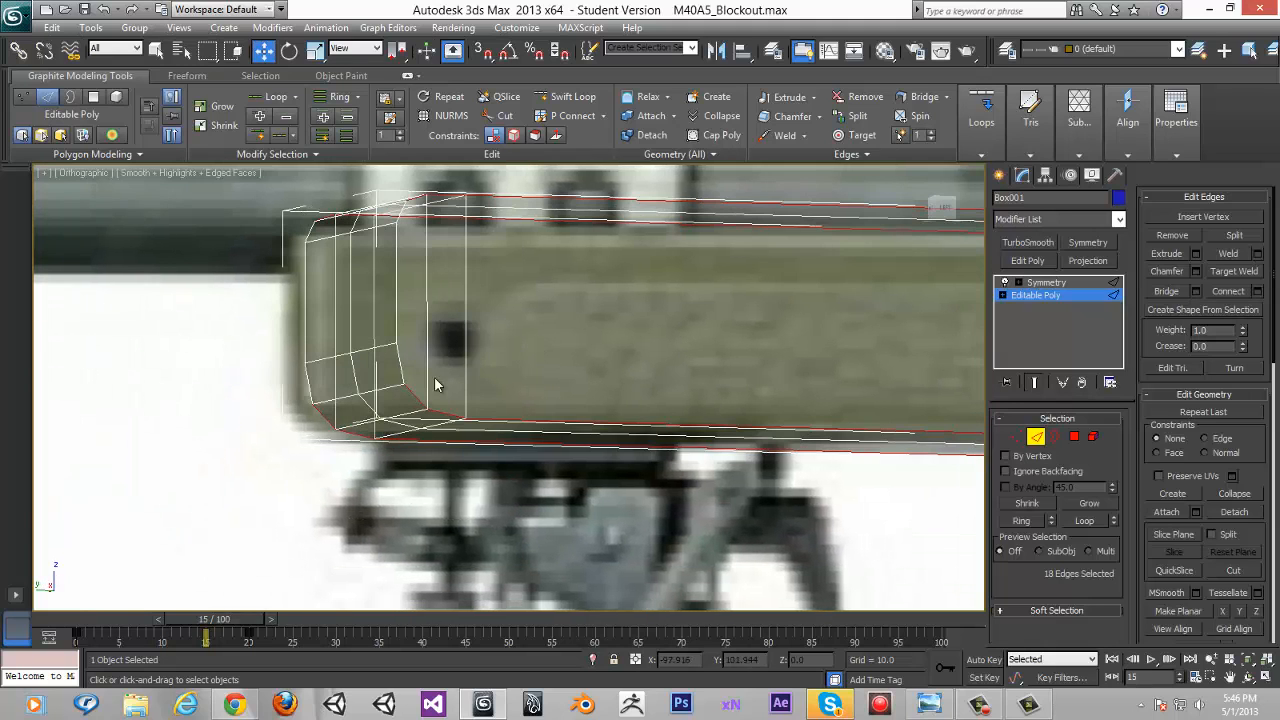
Add the front end's vertical and upper corner edges to the selection and return the timeline to frame 0
{"action": "left_click", "coordinate": [402, 368], "text": "ctrl"}
{"action": "left_click", "coordinate": [396, 304], "text": "ctrl"}
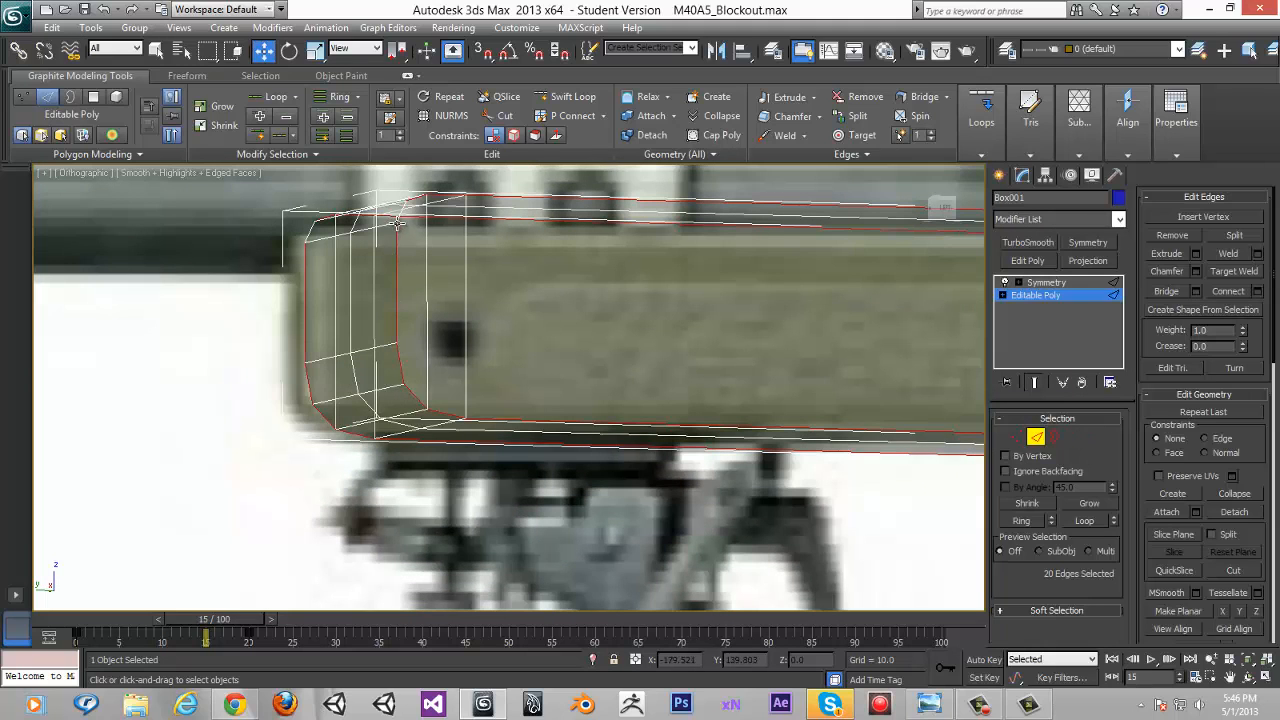
{"action": "left_click", "coordinate": [399, 219], "text": "ctrl"}
{"action": "middle_click_drag", "start_coordinate": [421, 241], "coordinate": [305, 71], "text": "alt"}
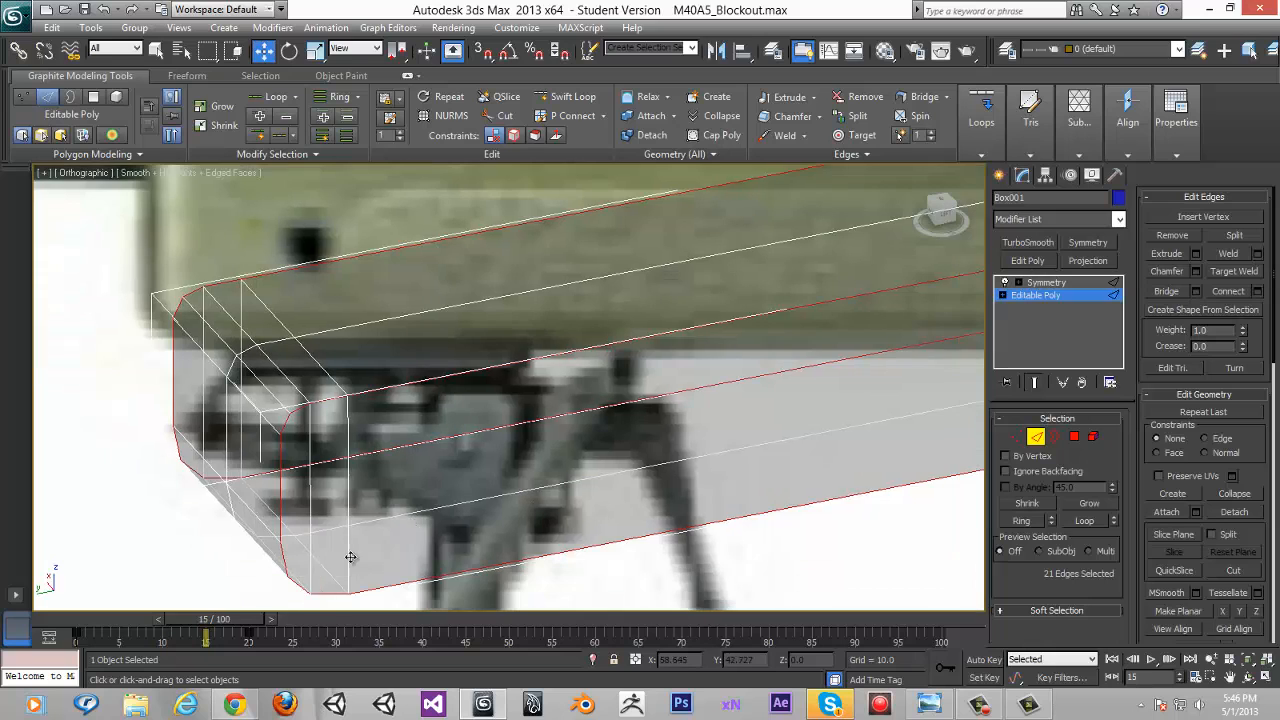
{"action": "left_click_drag", "start_coordinate": [229, 622], "coordinate": [85, 622]}
{"action": "middle_click_drag", "start_coordinate": [700, 392], "coordinate": [303, 380]}
{"action": "scroll", "coordinate": [303, 382], "scroll_direction": "down", "scroll_amount": 4}
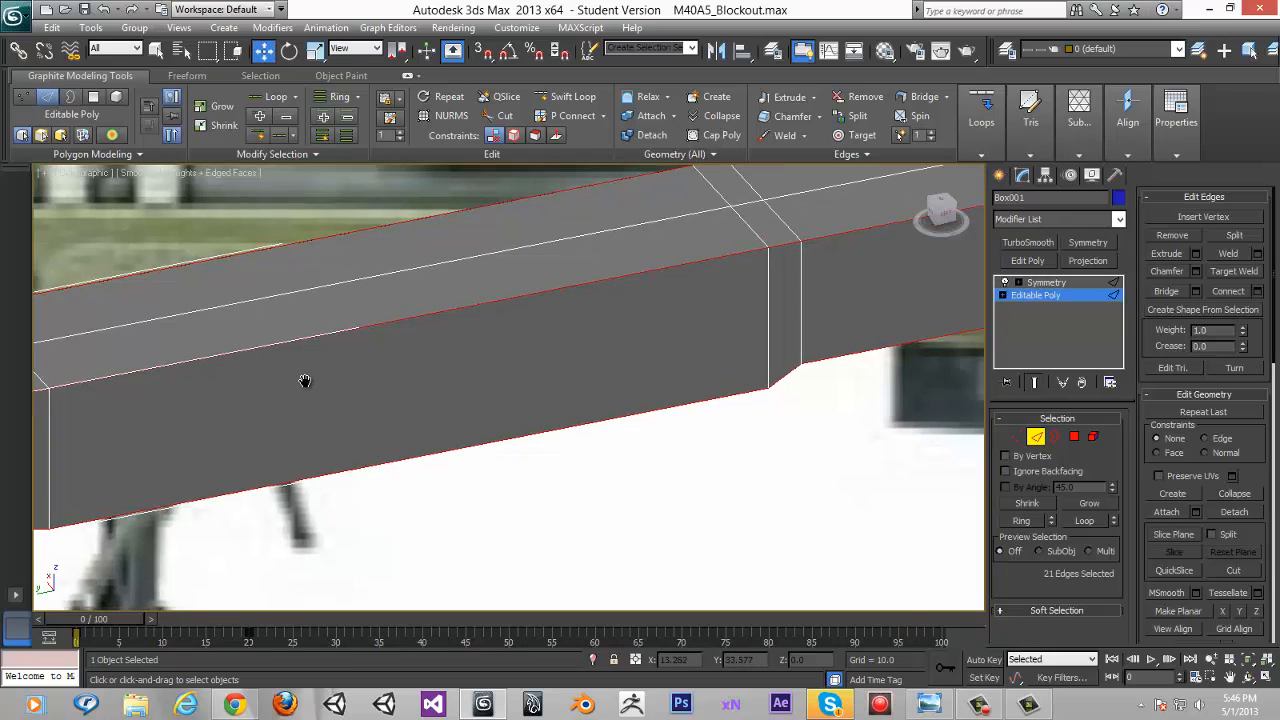
{"action": "scroll", "coordinate": [184, 415], "scroll_direction": "down", "scroll_amount": 2}
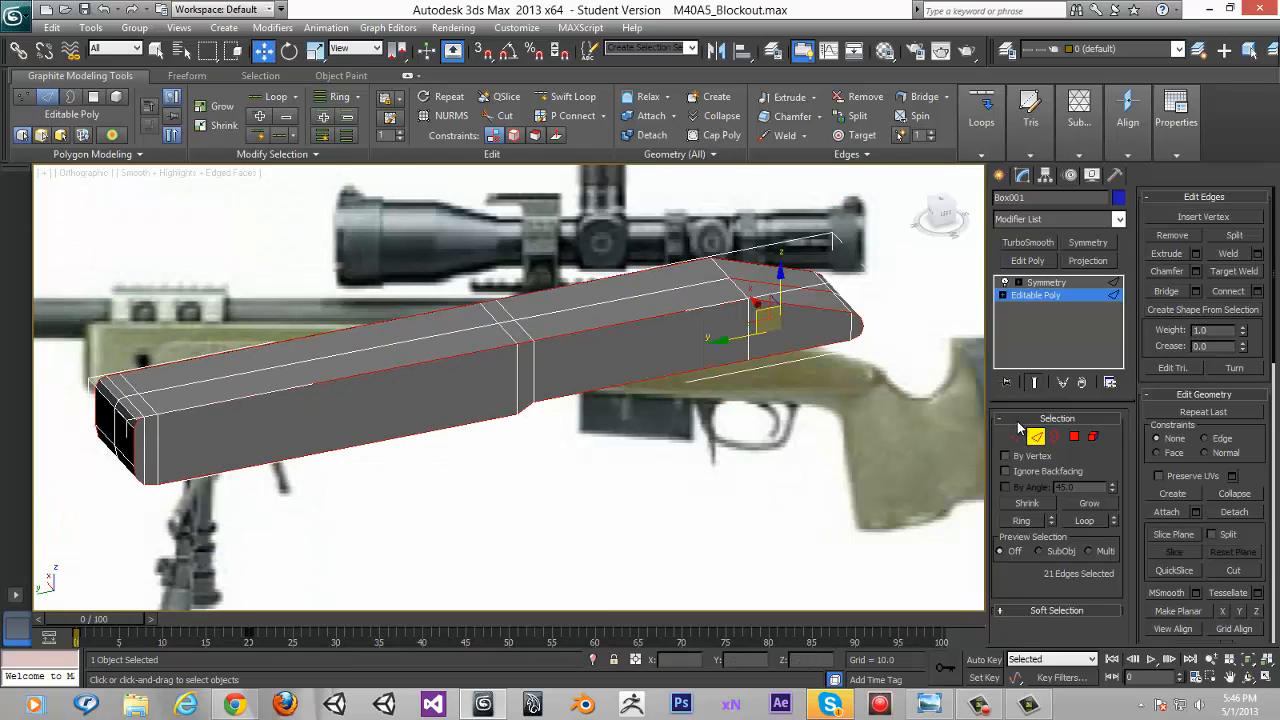
Try chamfering the selected outer edges by 1.2, inspect the stock's rear section and undo the chamfer
{"action": "middle_click_drag", "start_coordinate": [966, 404], "coordinate": [768, 338], "text": "alt"}
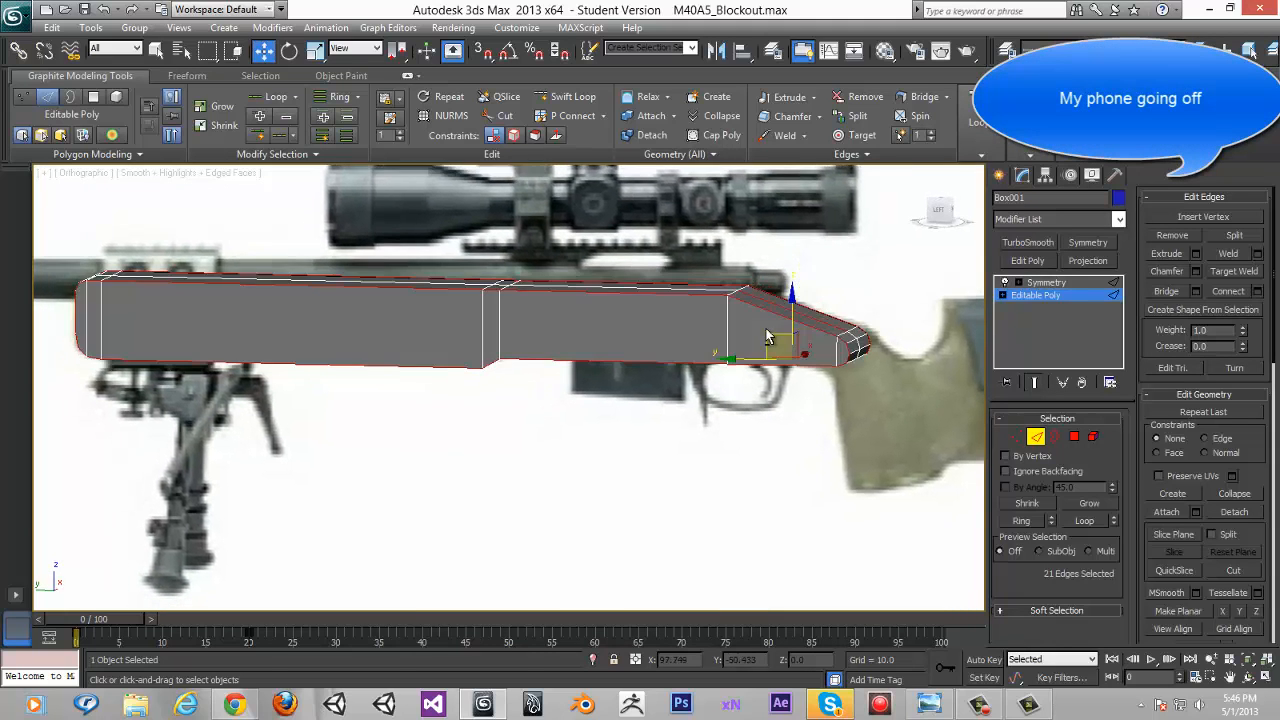
{"action": "scroll", "coordinate": [768, 338], "scroll_direction": "up", "scroll_amount": 3}
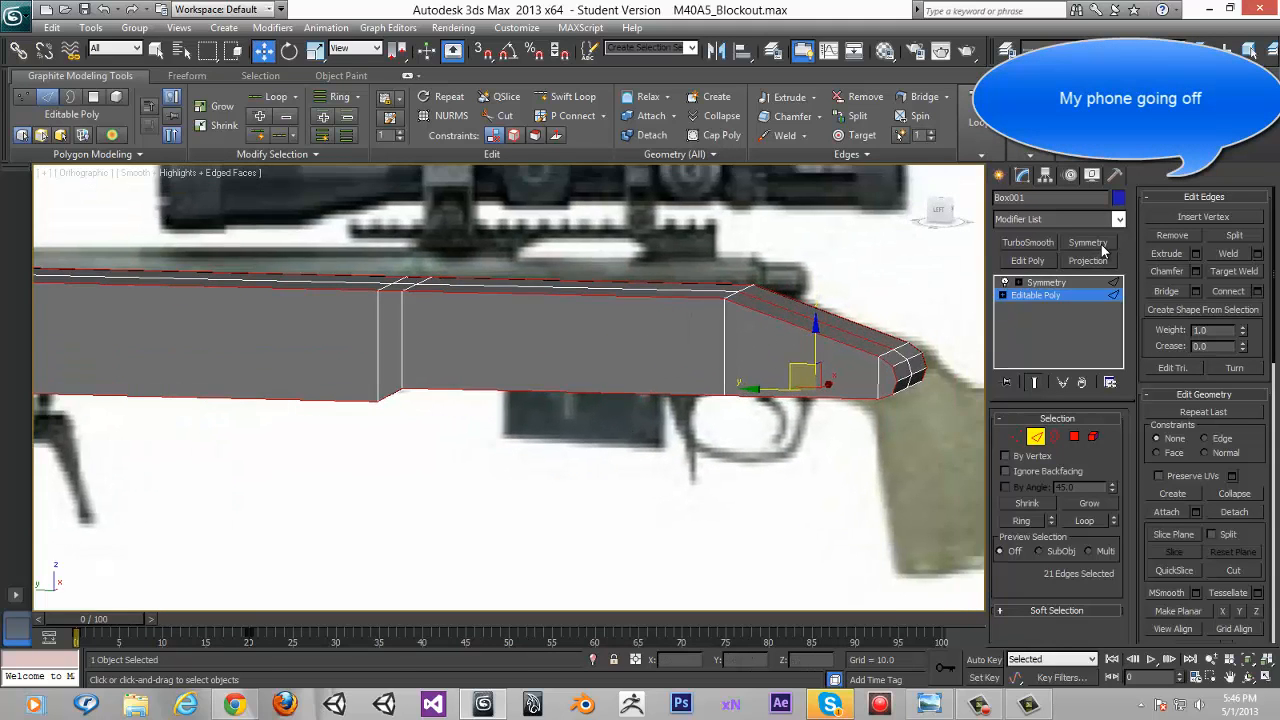
{"action": "left_click", "coordinate": [1196, 271]}
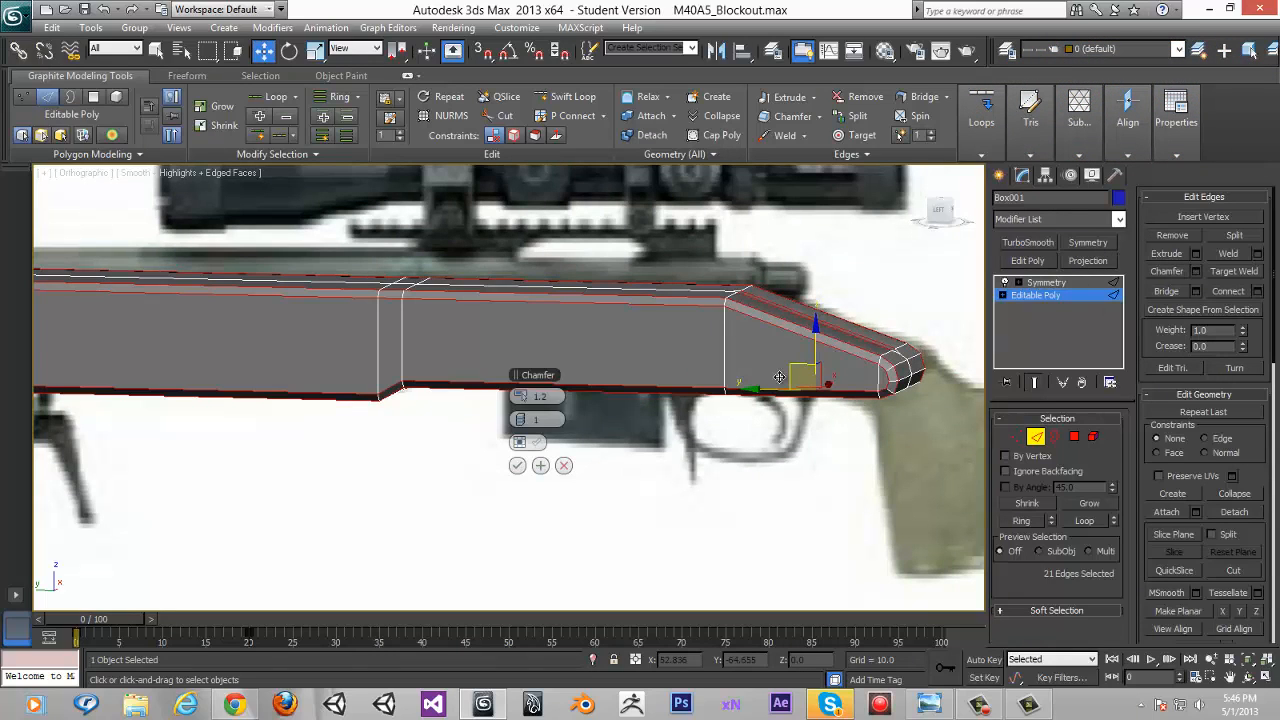
{"action": "left_click", "coordinate": [517, 465]}
{"action": "left_click", "coordinate": [939, 212]}
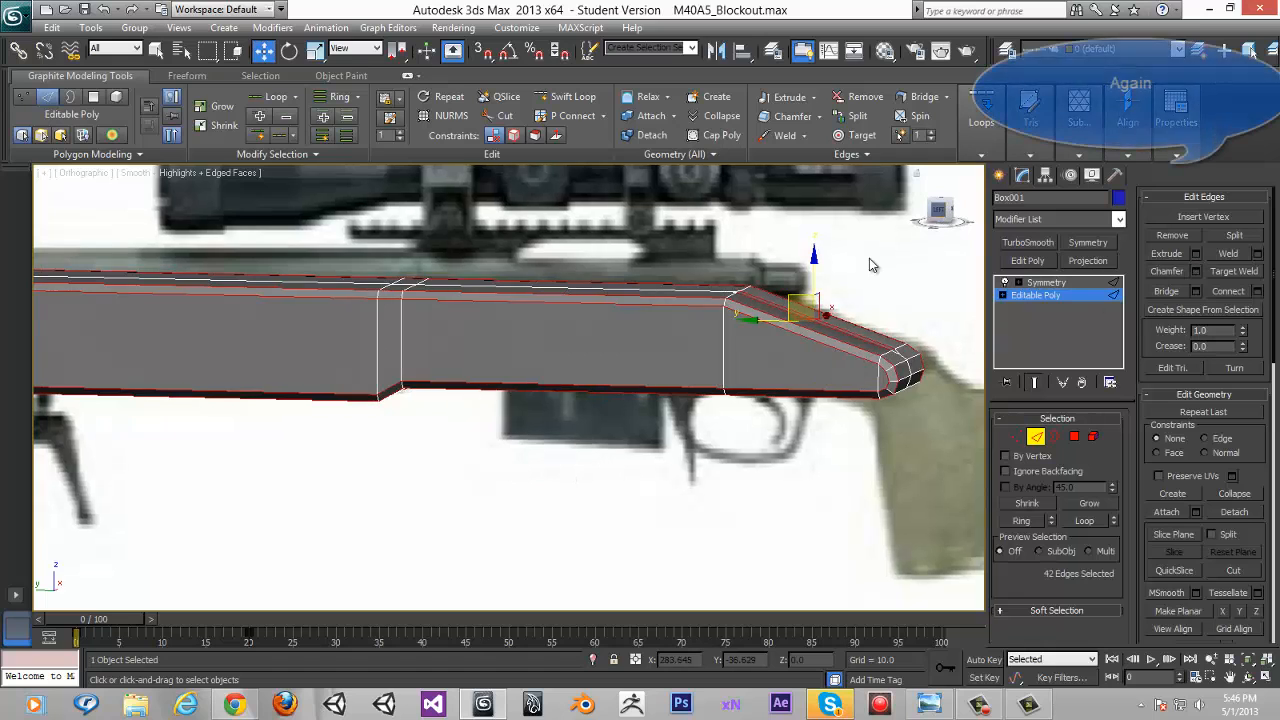
{"action": "middle_click_drag", "start_coordinate": [622, 364], "coordinate": [443, 430]}
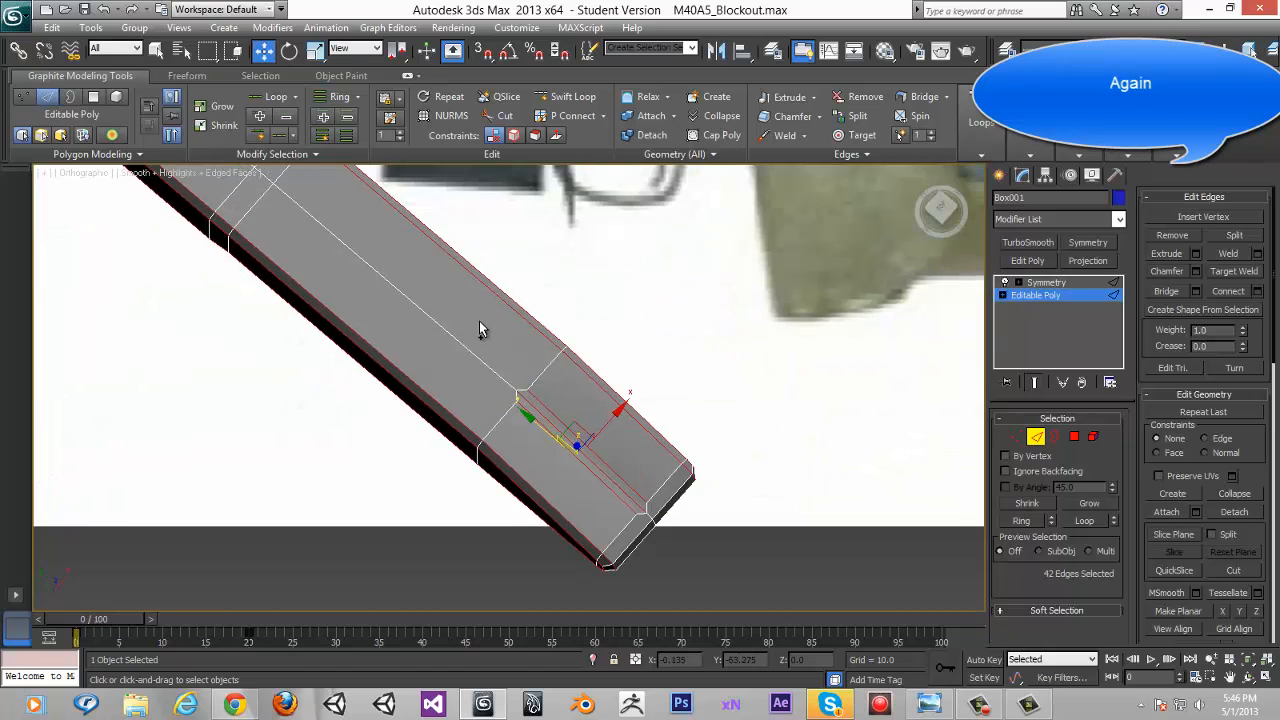
{"action": "middle_click_drag", "start_coordinate": [479, 321], "coordinate": [451, 261]}
{"action": "key", "text": "ctrl+z"}
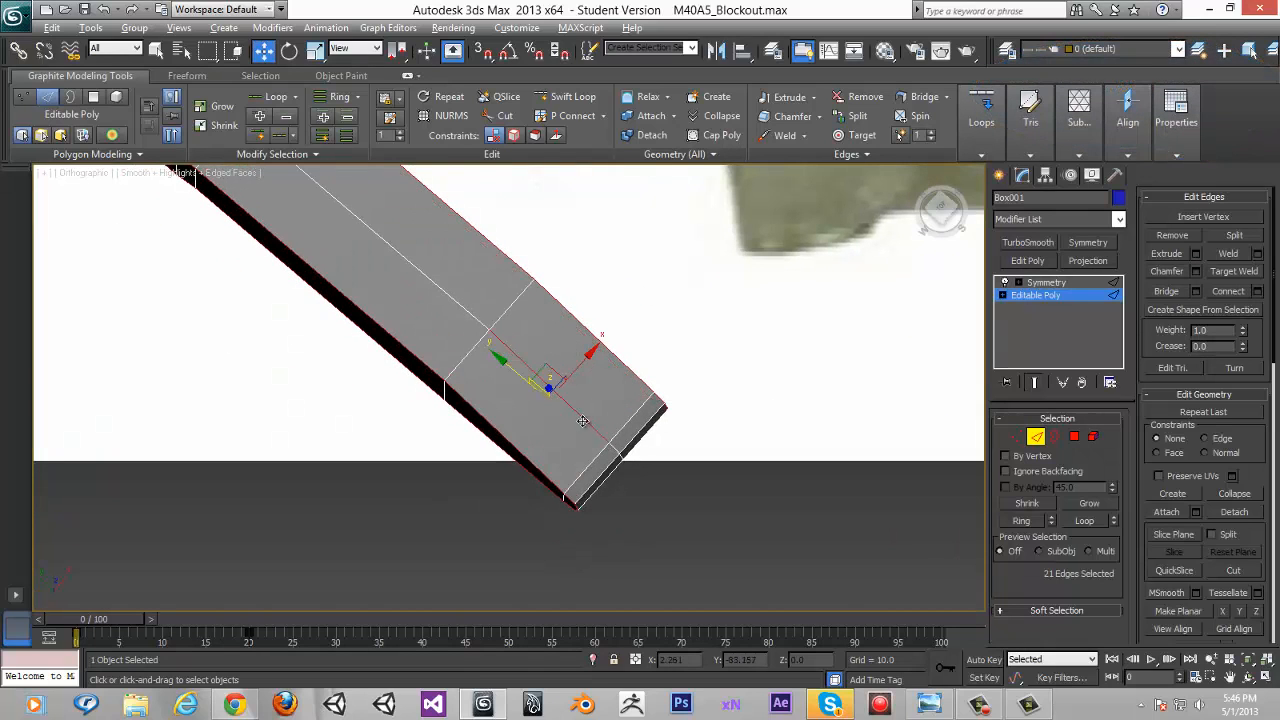
Deselect the centre edge of the sloped rear section and chamfer the remaining outer edges by 1.2
{"action": "left_click", "coordinate": [583, 421], "text": "alt"}
{"action": "scroll", "coordinate": [654, 428], "scroll_direction": "down", "scroll_amount": 4}
{"action": "middle_click_drag", "start_coordinate": [503, 403], "coordinate": [472, 372]}
{"action": "scroll", "coordinate": [472, 398], "scroll_direction": "up", "scroll_amount": 4}
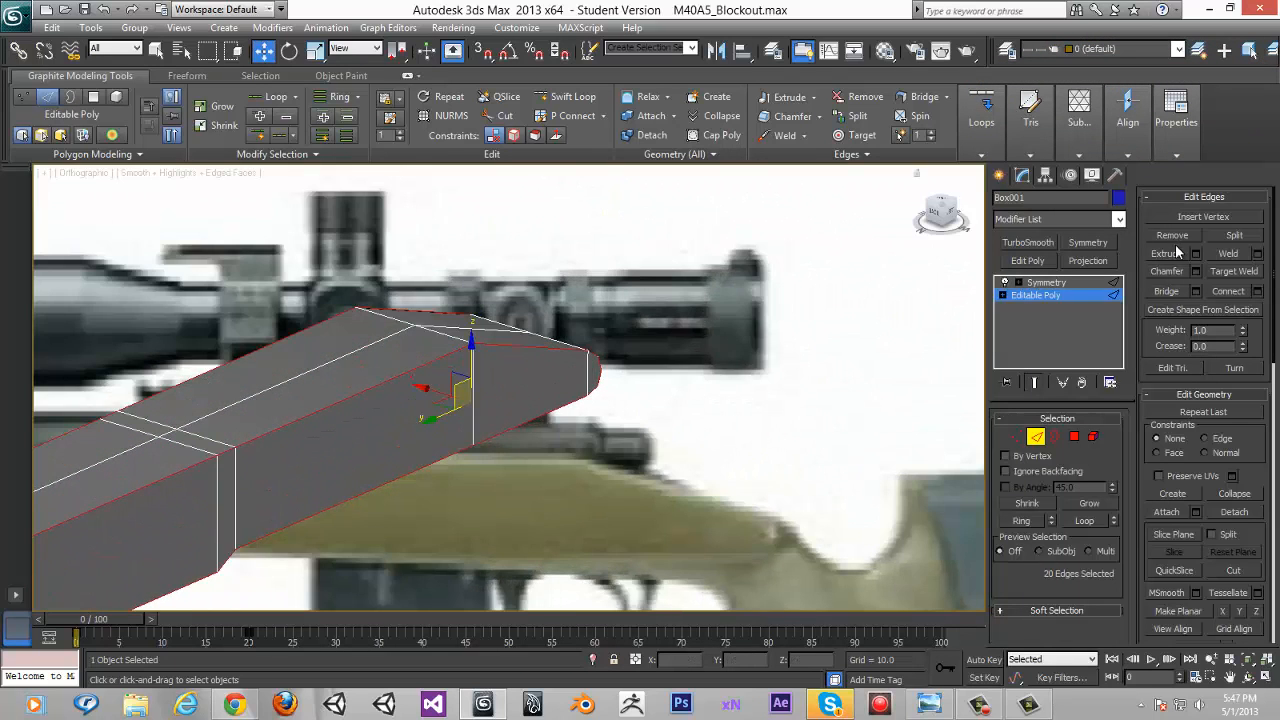
{"action": "middle_click_drag", "start_coordinate": [540, 330], "coordinate": [483, 373], "text": "alt"}
{"action": "middle_click_drag", "start_coordinate": [409, 356], "coordinate": [336, 380]}
{"action": "scroll", "coordinate": [490, 385], "scroll_direction": "up", "scroll_amount": 3}
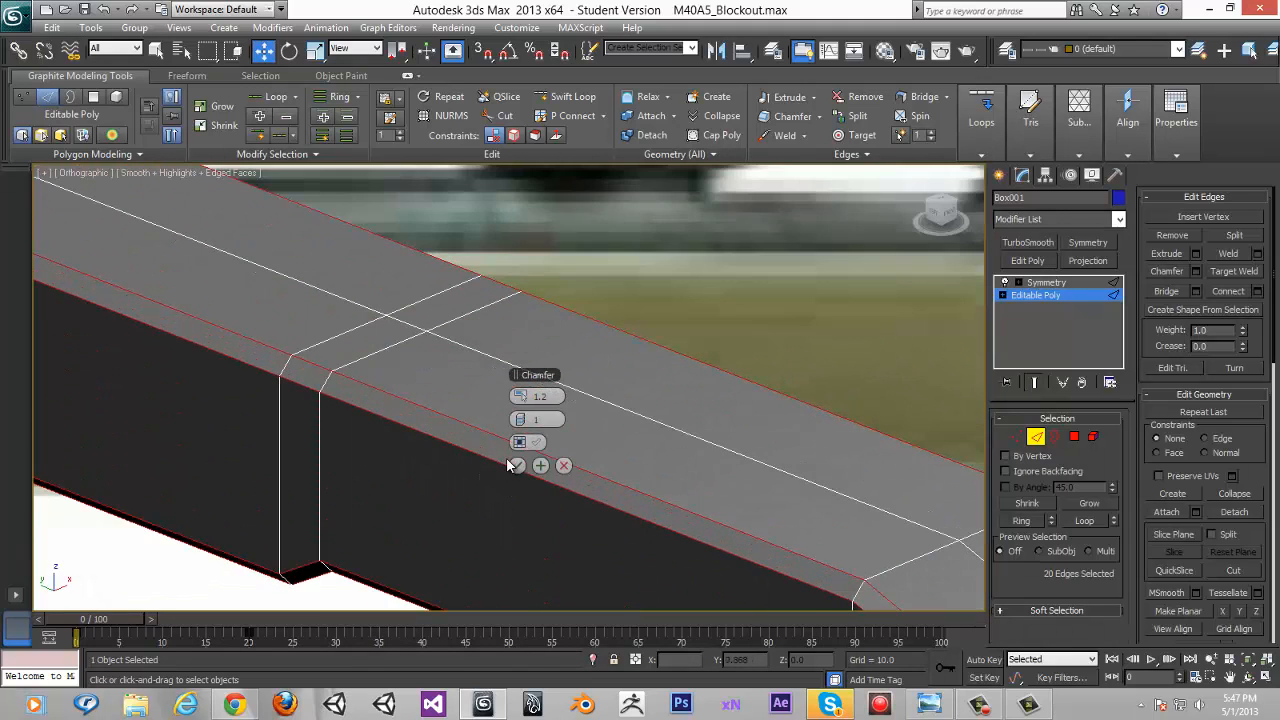
{"action": "left_click", "coordinate": [516, 465]}
{"action": "scroll", "coordinate": [560, 400], "scroll_direction": "down", "scroll_amount": 3}
{"action": "middle_click_drag", "start_coordinate": [568, 405], "coordinate": [552, 374]}
{"action": "scroll", "coordinate": [500, 368], "scroll_direction": "down", "scroll_amount": 2}
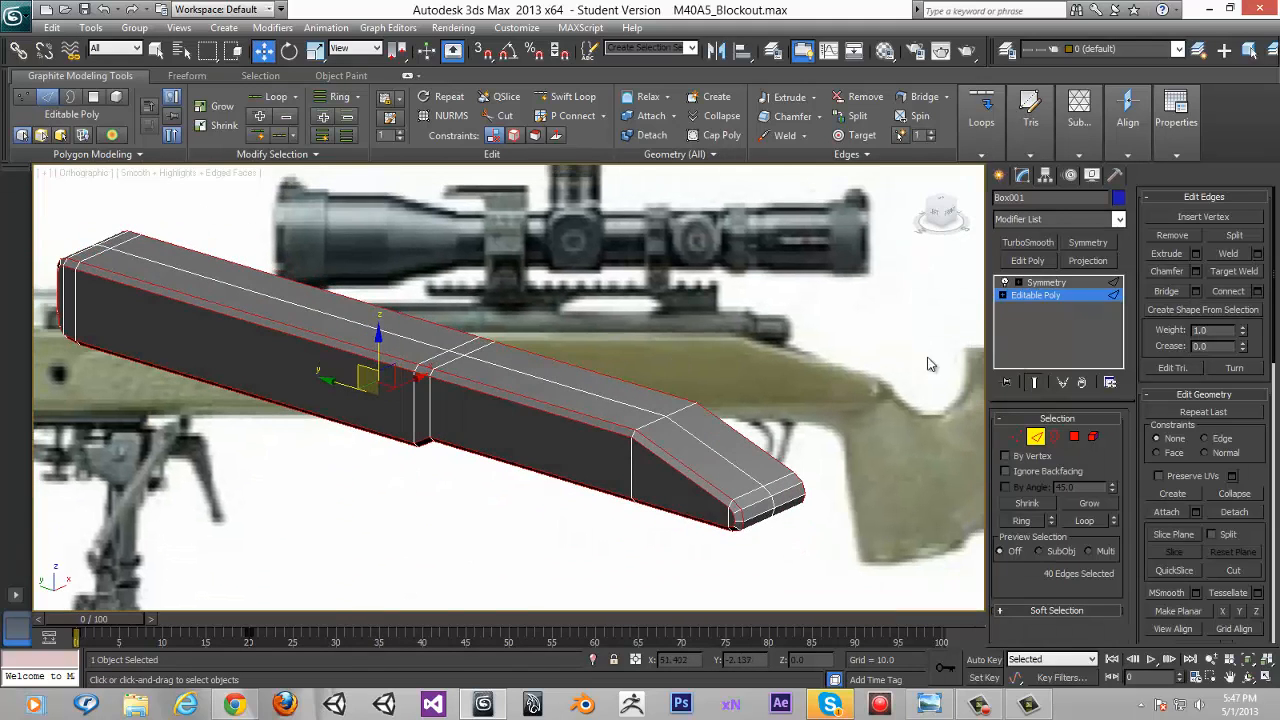
Cut a vertical edge between the upper and lower inner chamfer corners at the stock's rear tip
{"action": "left_click", "coordinate": [935, 216]}
{"action": "scroll", "coordinate": [689, 390], "scroll_direction": "up", "scroll_amount": 2}
{"action": "middle_click_drag", "start_coordinate": [780, 503], "coordinate": [397, 211]}
{"action": "key", "text": "l"}
{"action": "scroll", "coordinate": [323, 300], "scroll_direction": "up", "scroll_amount": 4}
{"action": "middle_click_drag", "start_coordinate": [609, 439], "coordinate": [678, 297]}
{"action": "scroll", "coordinate": [679, 209], "scroll_direction": "up", "scroll_amount": 2}
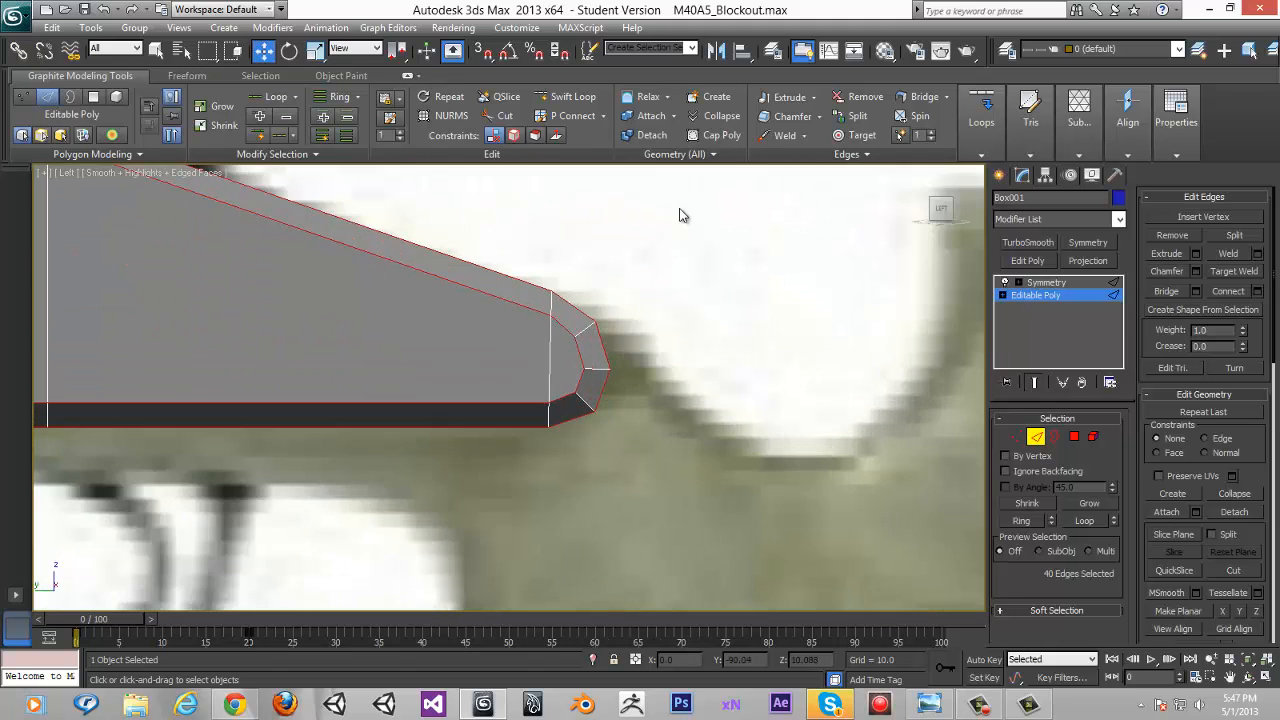
{"action": "middle_click_drag", "start_coordinate": [603, 256], "coordinate": [577, 274]}
{"action": "scroll", "coordinate": [486, 347], "scroll_direction": "up", "scroll_amount": 2}
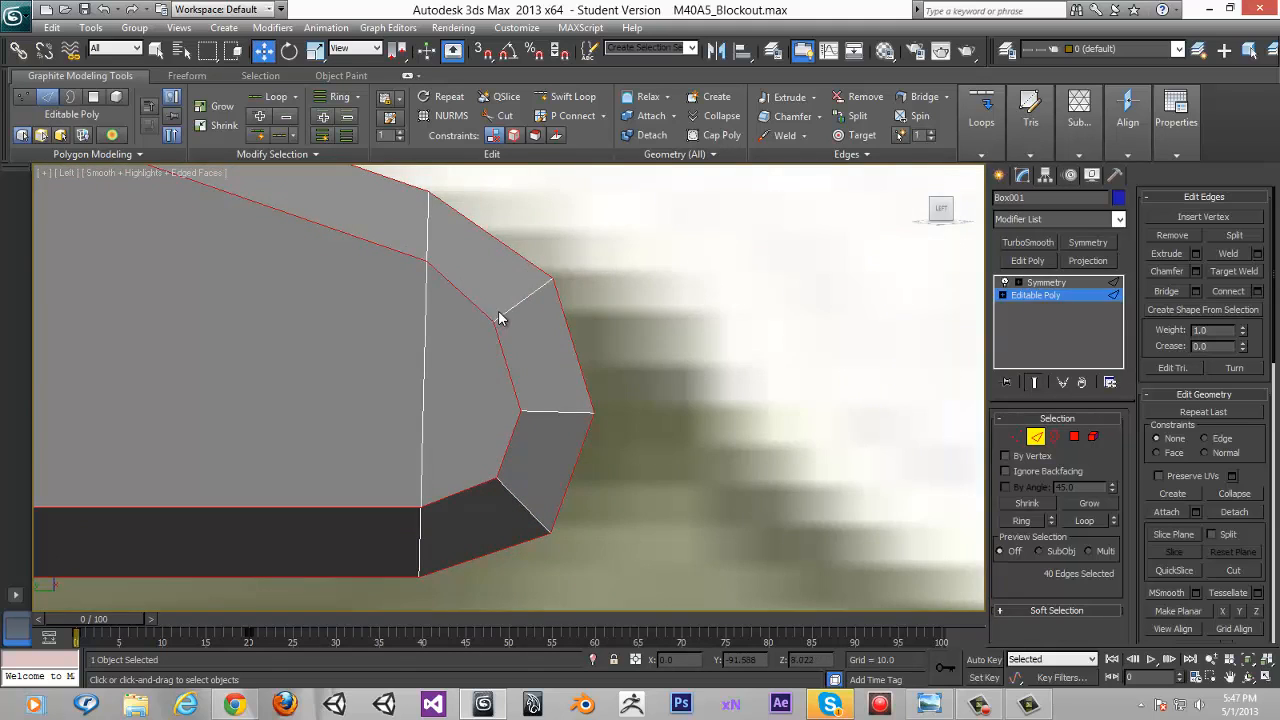
{"action": "left_click", "coordinate": [1012, 436]}
{"action": "left_click", "coordinate": [1236, 536]}
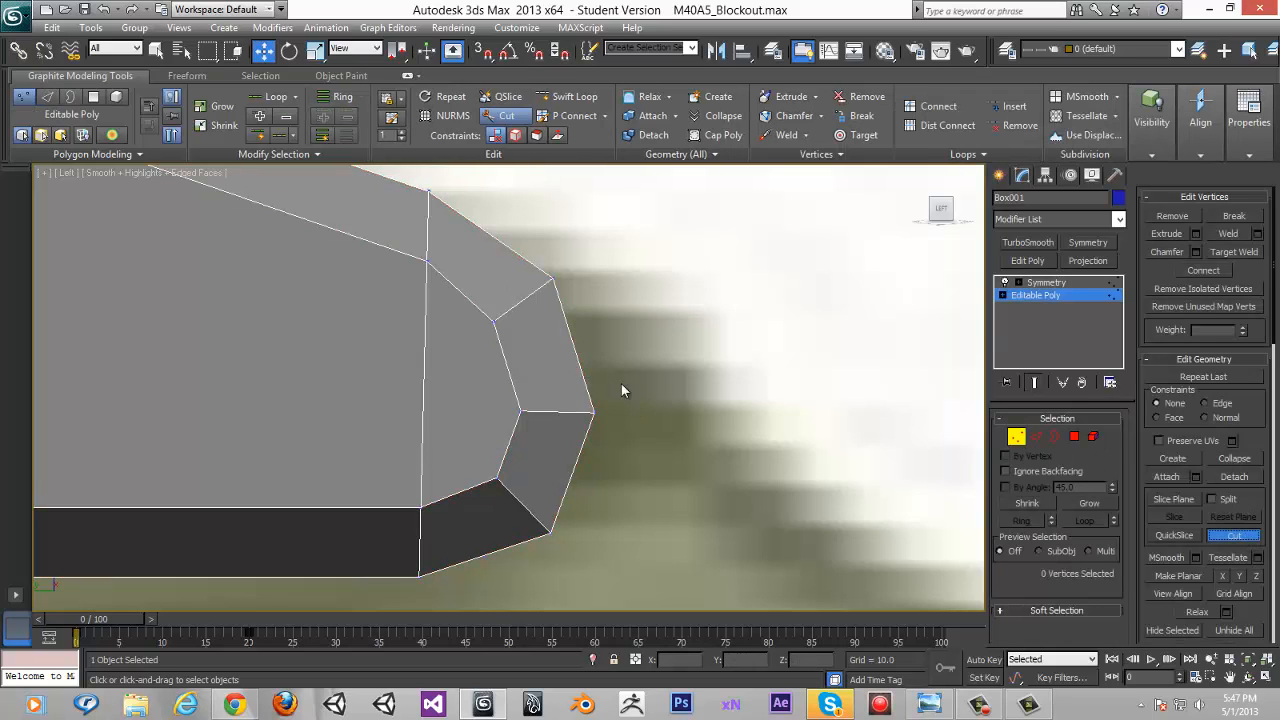
{"action": "left_click", "coordinate": [493, 328]}
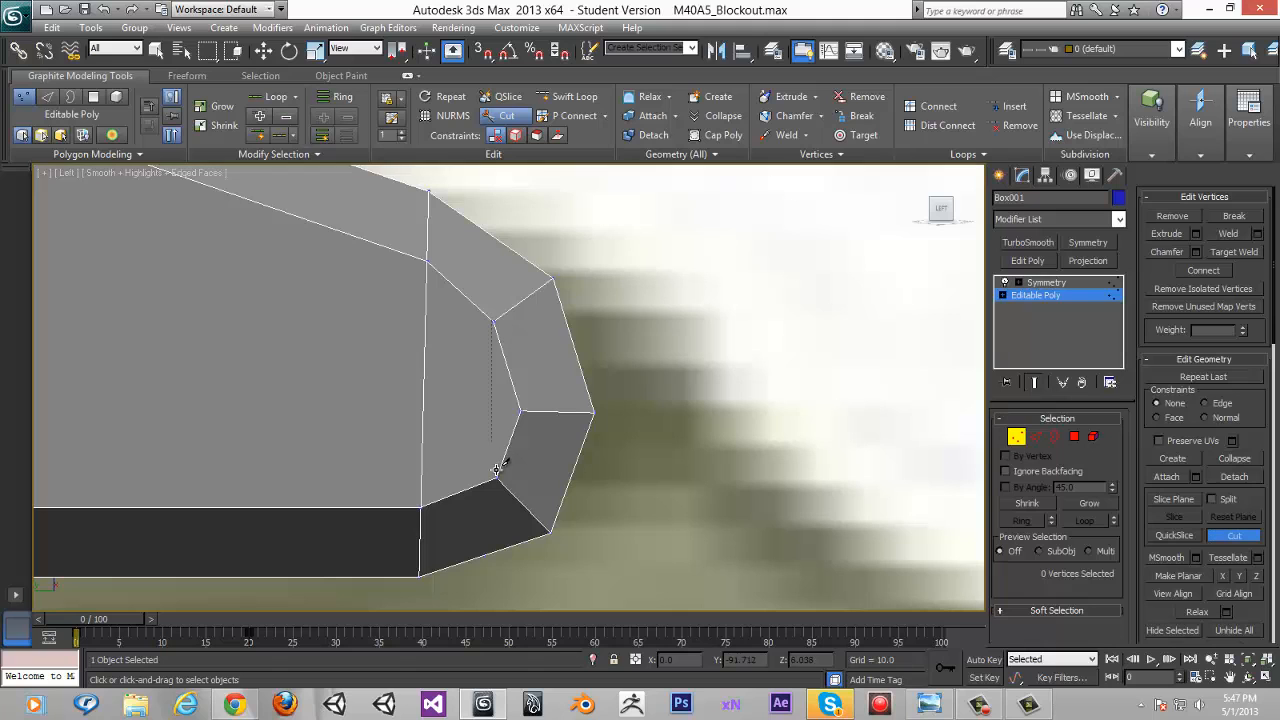
{"action": "left_click", "coordinate": [499, 469]}
{"action": "right_click", "coordinate": [531, 321]}
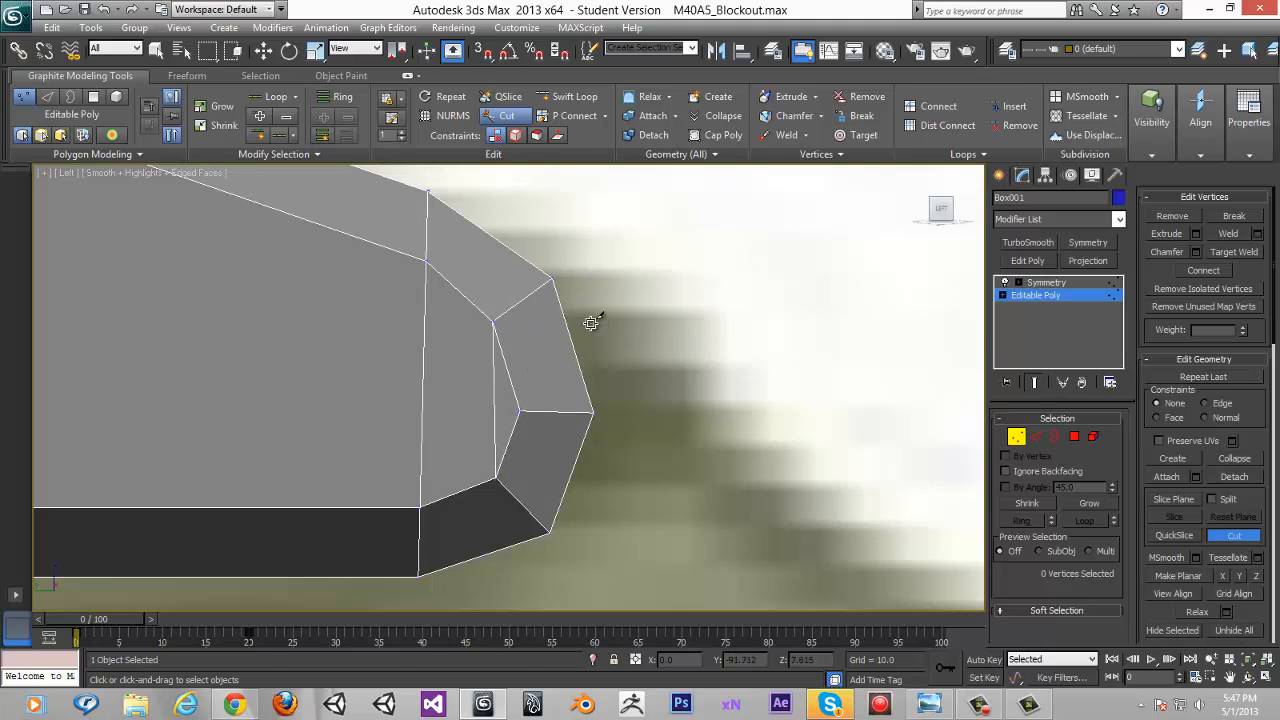
Cut a vertical edge between the lower and upper inner chamfer corners at the stock's front end
{"action": "scroll", "coordinate": [745, 350], "scroll_direction": "down", "scroll_amount": 6}
{"action": "middle_click_drag", "start_coordinate": [849, 329], "coordinate": [920, 373]}
{"action": "middle_click_drag", "start_coordinate": [311, 291], "coordinate": [850, 265]}
{"action": "scroll", "coordinate": [398, 323], "scroll_direction": "down", "scroll_amount": 2}
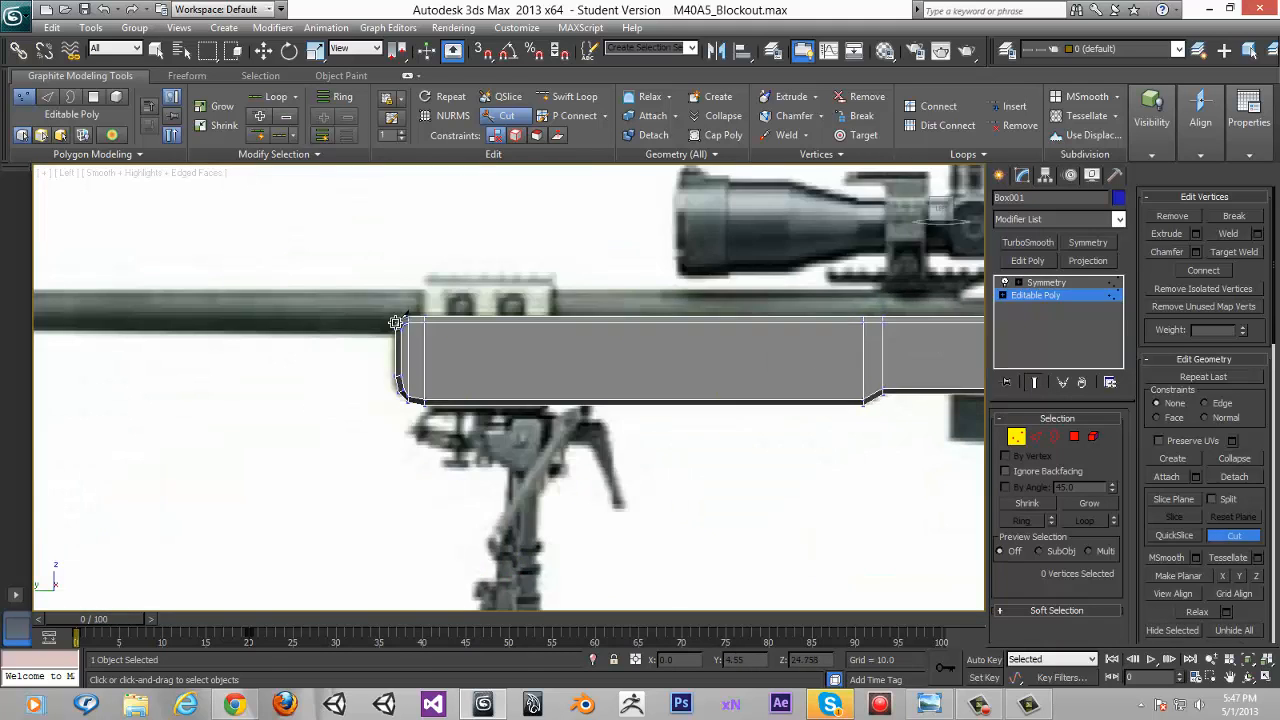
{"action": "scroll", "coordinate": [385, 334], "scroll_direction": "up", "scroll_amount": 3}
{"action": "middle_click_drag", "start_coordinate": [375, 343], "coordinate": [488, 404]}
{"action": "scroll", "coordinate": [488, 404], "scroll_direction": "up", "scroll_amount": 3}
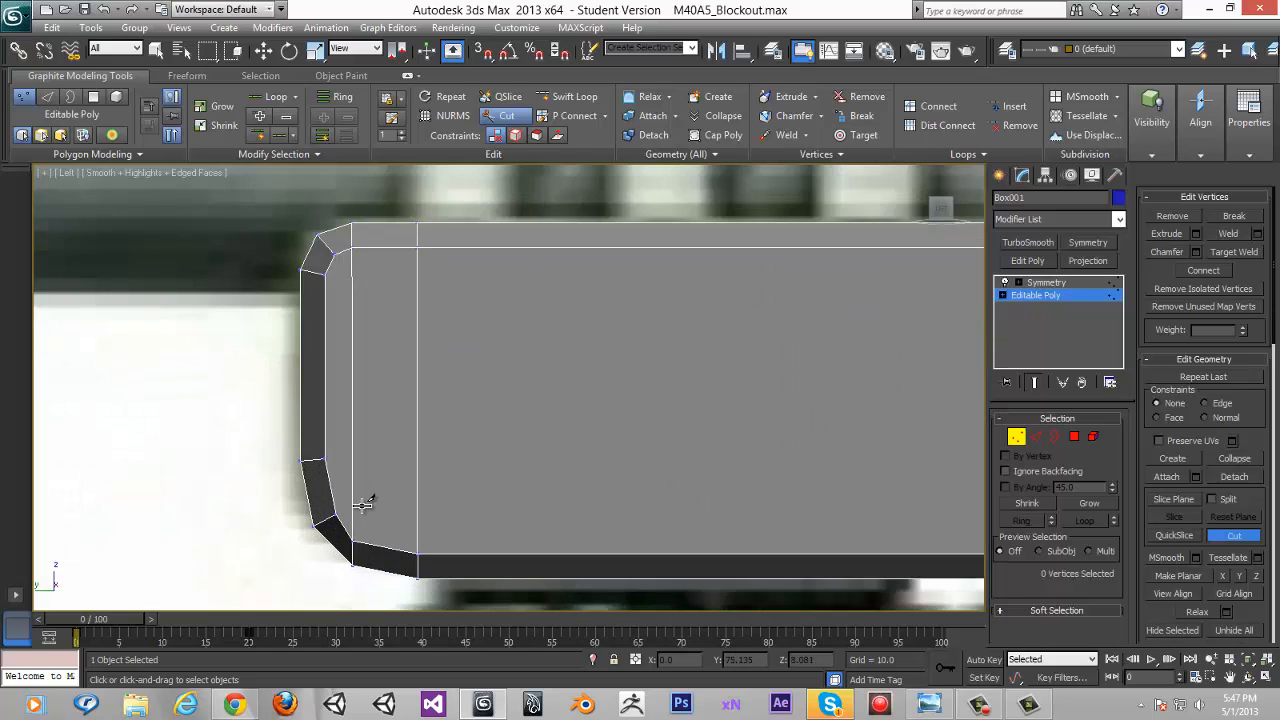
{"action": "left_click", "coordinate": [347, 456]}
{"action": "left_click", "coordinate": [349, 244]}
{"action": "right_click", "coordinate": [566, 264]}
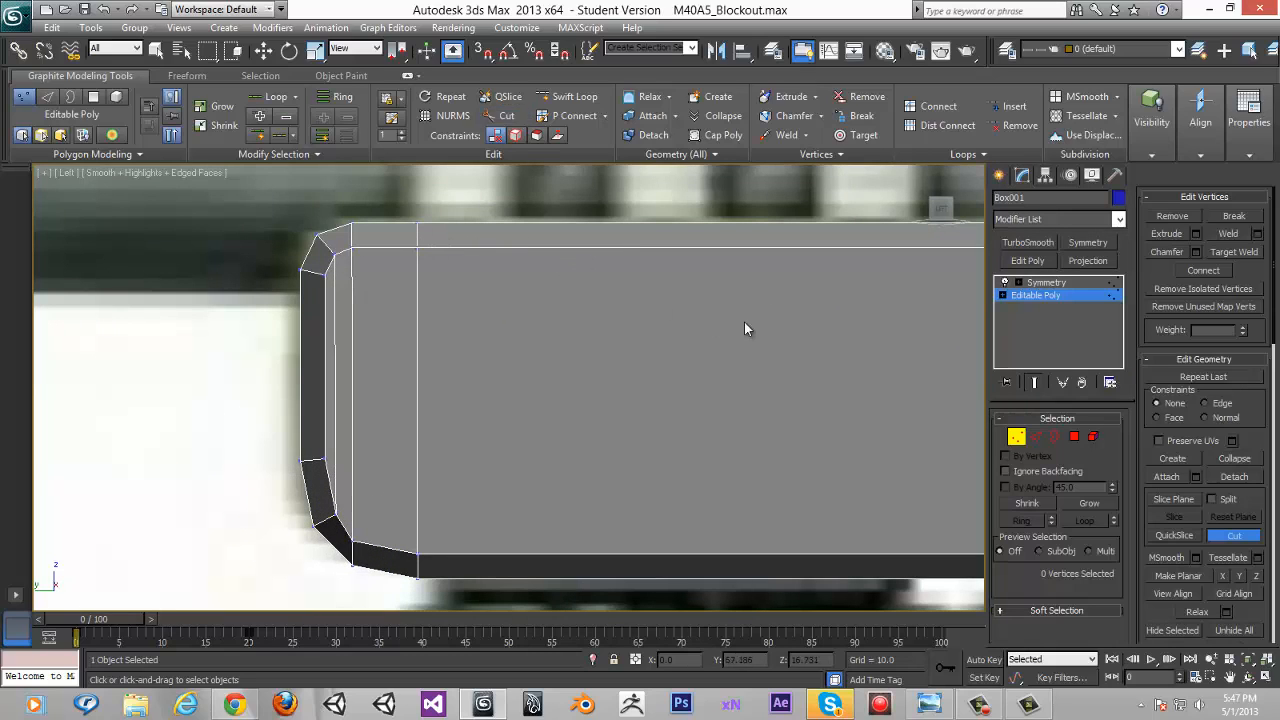
Add two vertical edge loops with Swift Loop, aligned with the magazine's front and rear edges
{"action": "scroll", "coordinate": [680, 332], "scroll_direction": "down", "scroll_amount": 2}
{"action": "middle_click_drag", "start_coordinate": [680, 332], "coordinate": [544, 346]}
{"action": "scroll", "coordinate": [469, 300], "scroll_direction": "down", "scroll_amount": 5}
{"action": "middle_click_drag", "start_coordinate": [469, 300], "coordinate": [391, 369]}
{"action": "scroll", "coordinate": [391, 369], "scroll_direction": "down", "scroll_amount": 2}
{"action": "middle_click_drag", "start_coordinate": [493, 341], "coordinate": [334, 374]}
{"action": "scroll", "coordinate": [578, 396], "scroll_direction": "up", "scroll_amount": 8}
{"action": "left_click", "coordinate": [568, 96]}
{"action": "scroll", "coordinate": [334, 374], "scroll_direction": "down", "scroll_amount": 2}
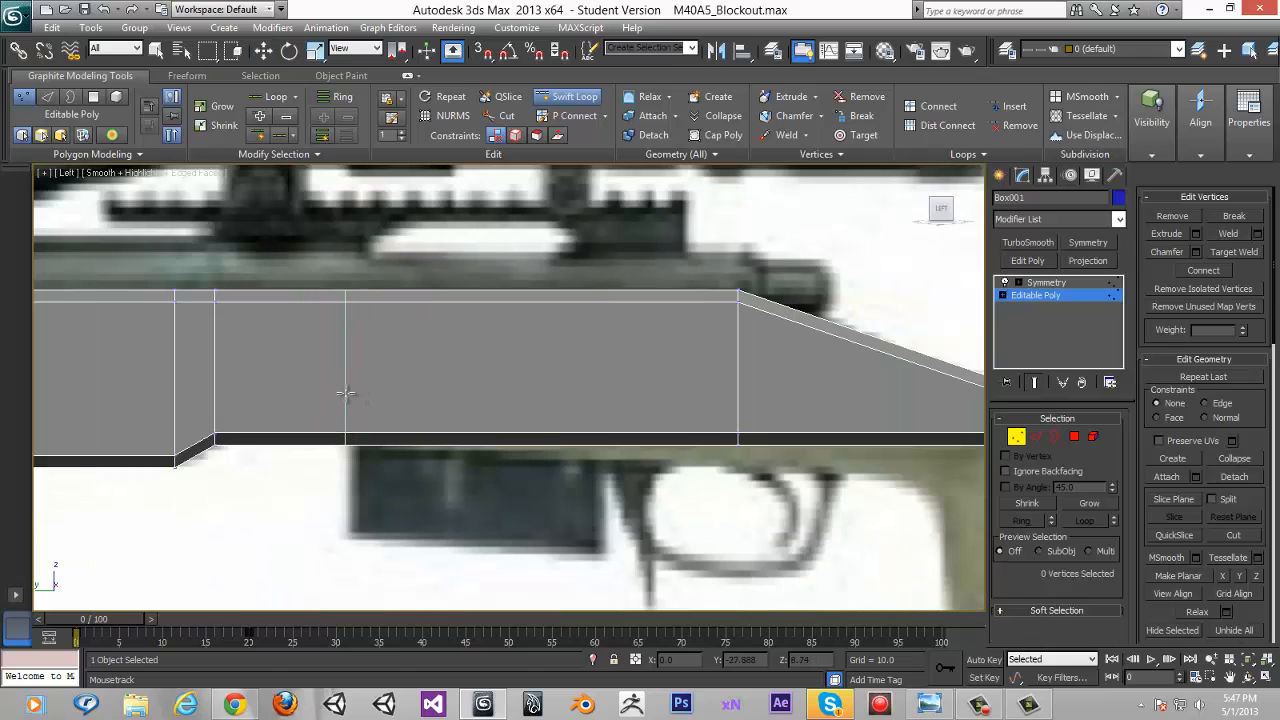
{"action": "left_click", "coordinate": [347, 392]}
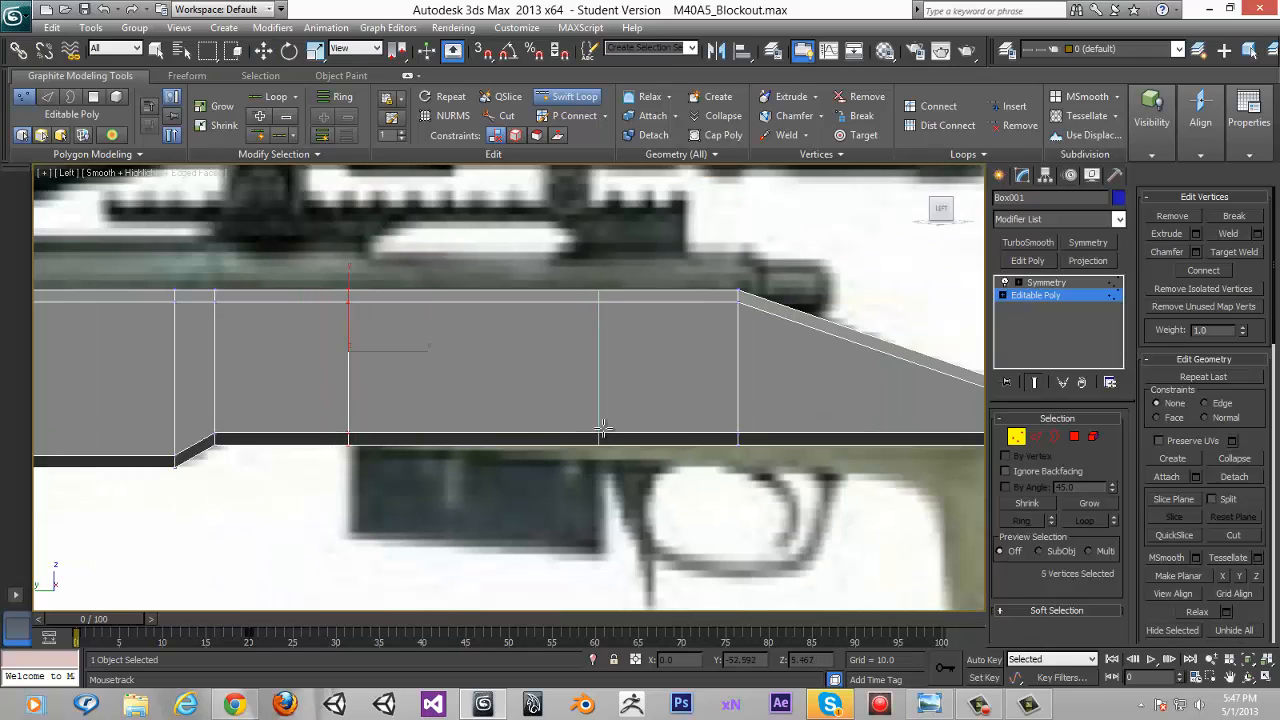
{"action": "left_click", "coordinate": [607, 432]}
{"action": "key", "text": "w"}
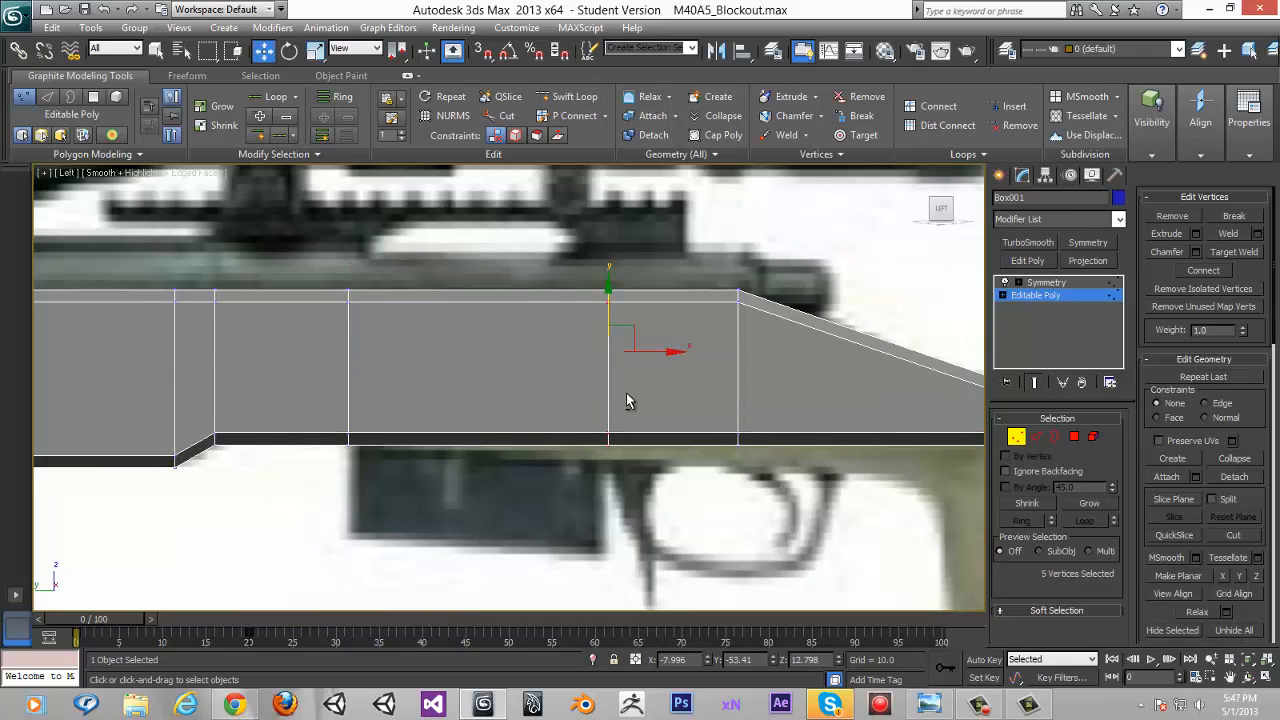
Undo the two magazine edge loops and view the rear section's underside
{"action": "key", "text": "alt"}
{"action": "middle_click_drag", "start_coordinate": [577, 364], "coordinate": [610, 381], "text": "alt"}
{"action": "key", "text": "ctrl+z"}
{"action": "key", "text": "ctrl+z"}
{"action": "key", "text": "ctrl+z"}
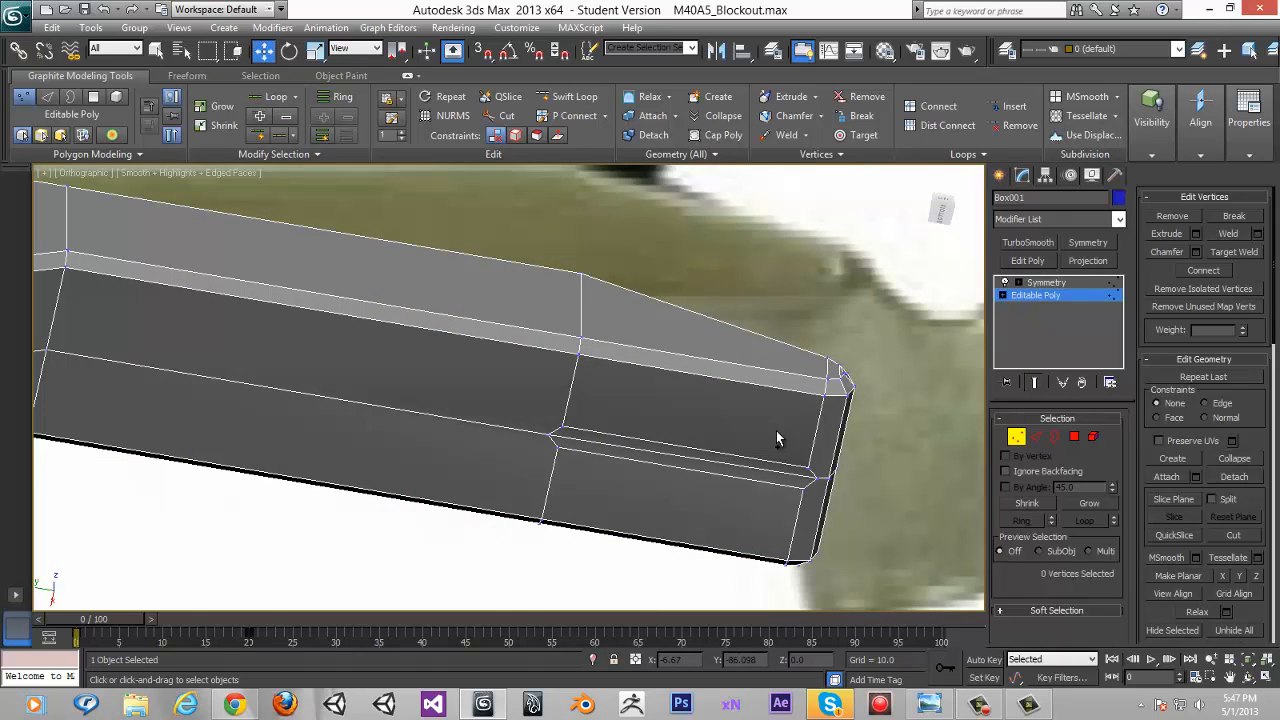
Return to the stock's profile edge selection and deselect the stray centre edge on the underside near the rear tip
{"action": "left_click", "coordinate": [1016, 437]}
{"action": "key", "text": "2"}
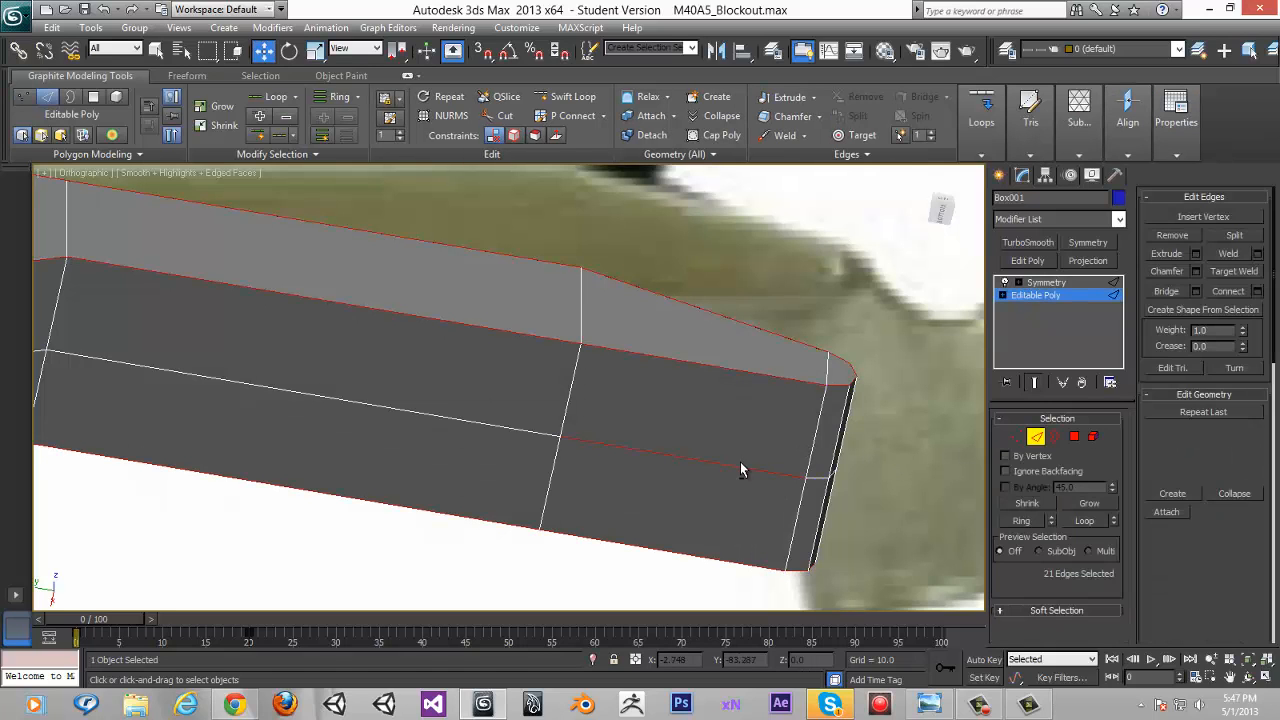
{"action": "middle_click_drag", "start_coordinate": [651, 480], "coordinate": [670, 502], "text": "alt"}
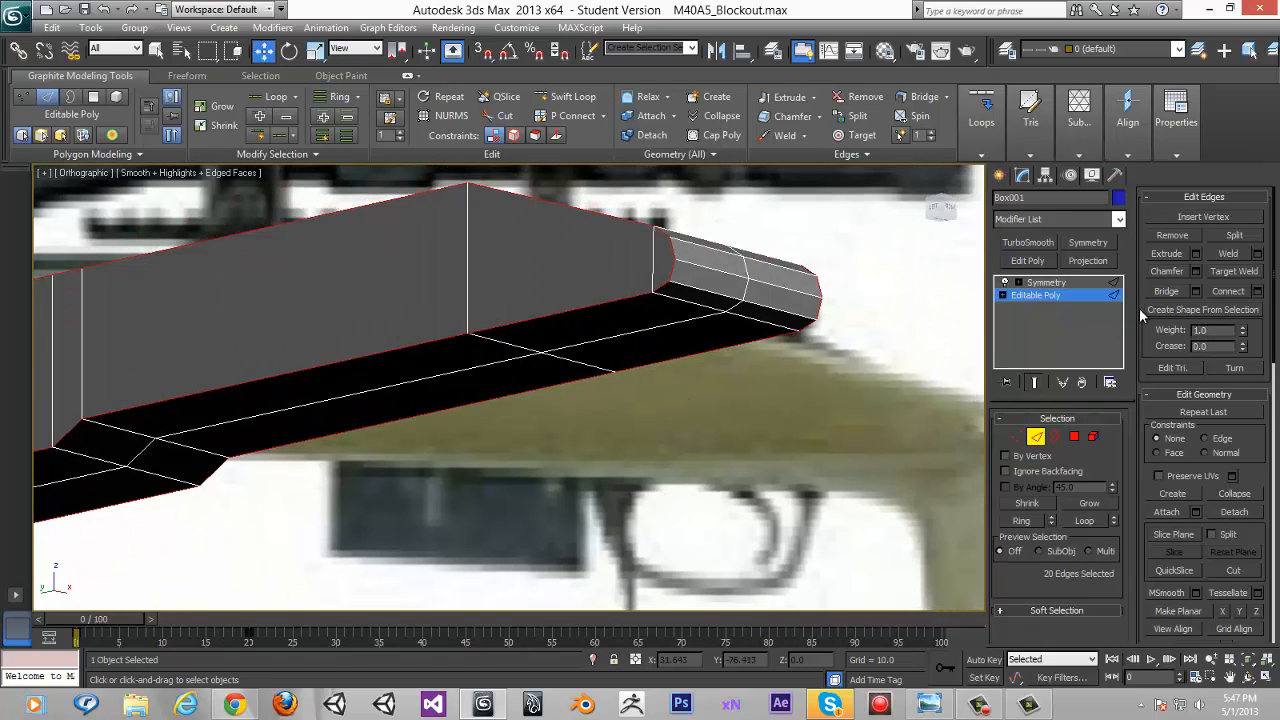
Try chamfering the selected profile edges by 1.2, and undo the chamfer
{"action": "left_click", "coordinate": [1196, 271]}
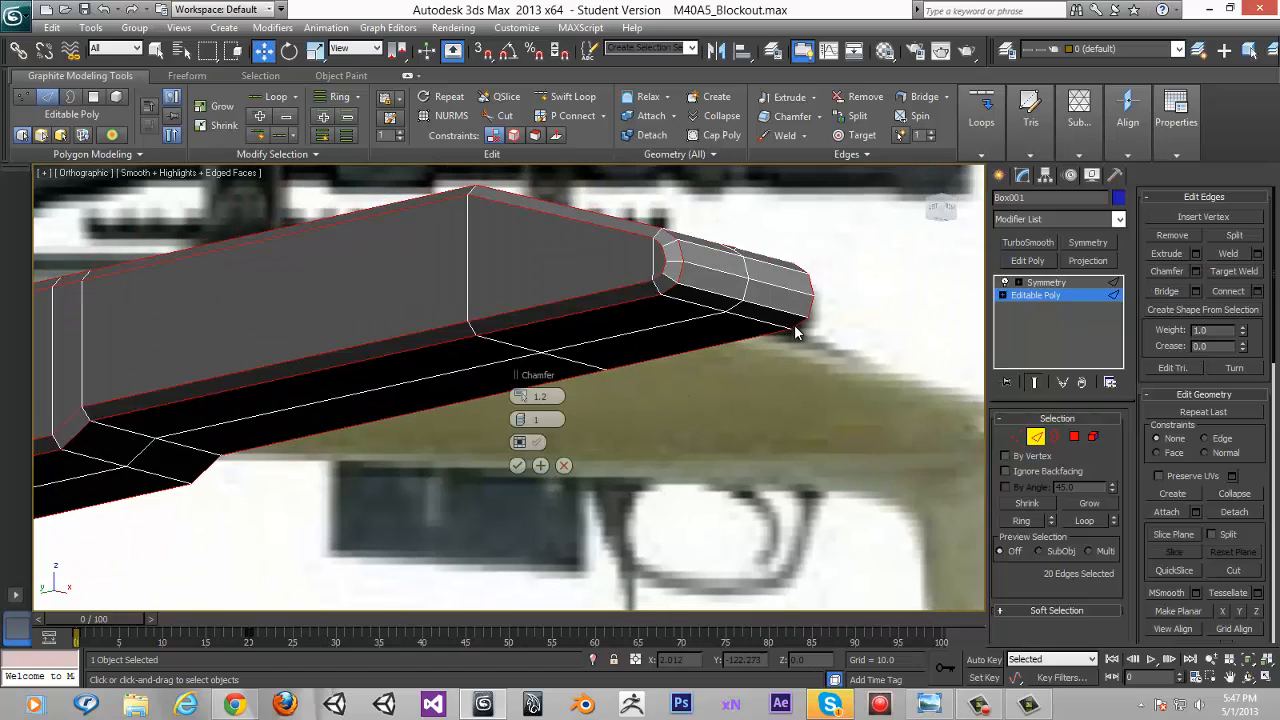
{"action": "left_click", "coordinate": [518, 466]}
{"action": "middle_click_drag", "start_coordinate": [509, 400], "coordinate": [421, 466], "text": "alt"}
{"action": "key", "text": "ctrl+z"}
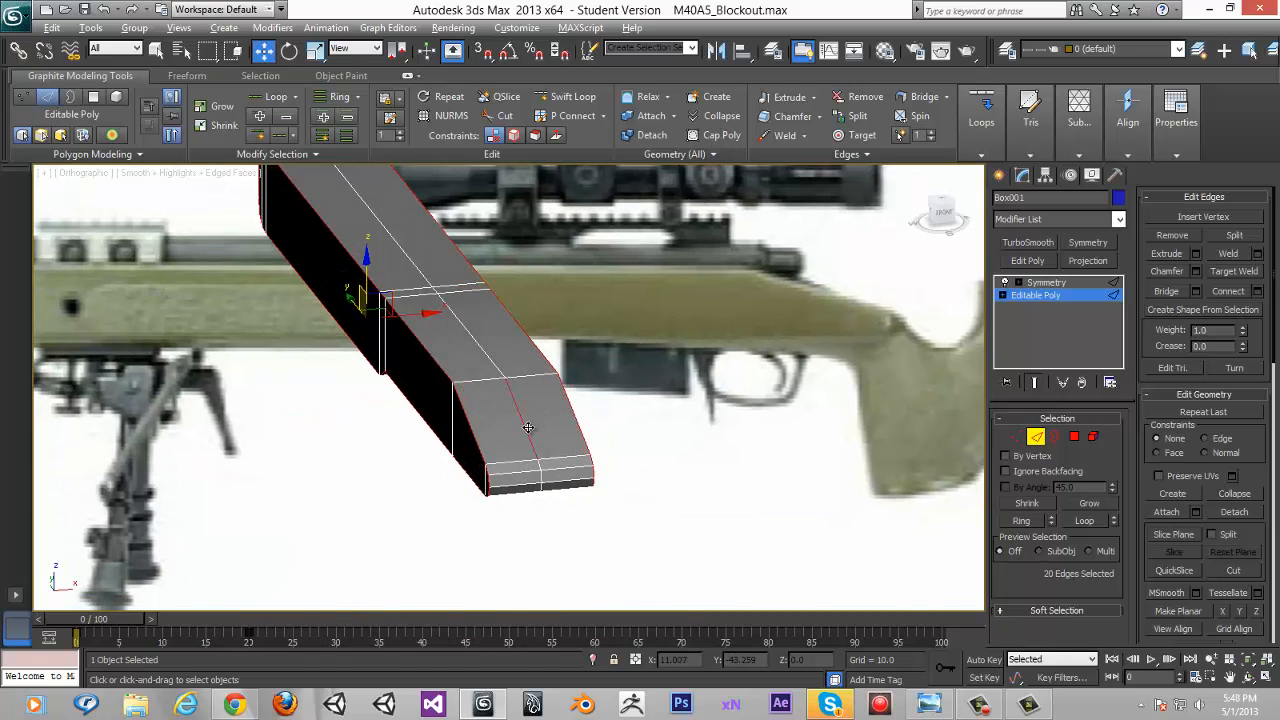
Deselect the stray centre edge on the stock's sloped rear top and chamfer the remaining profile edges
{"action": "middle_click_drag", "start_coordinate": [459, 399], "coordinate": [525, 360], "text": "alt"}
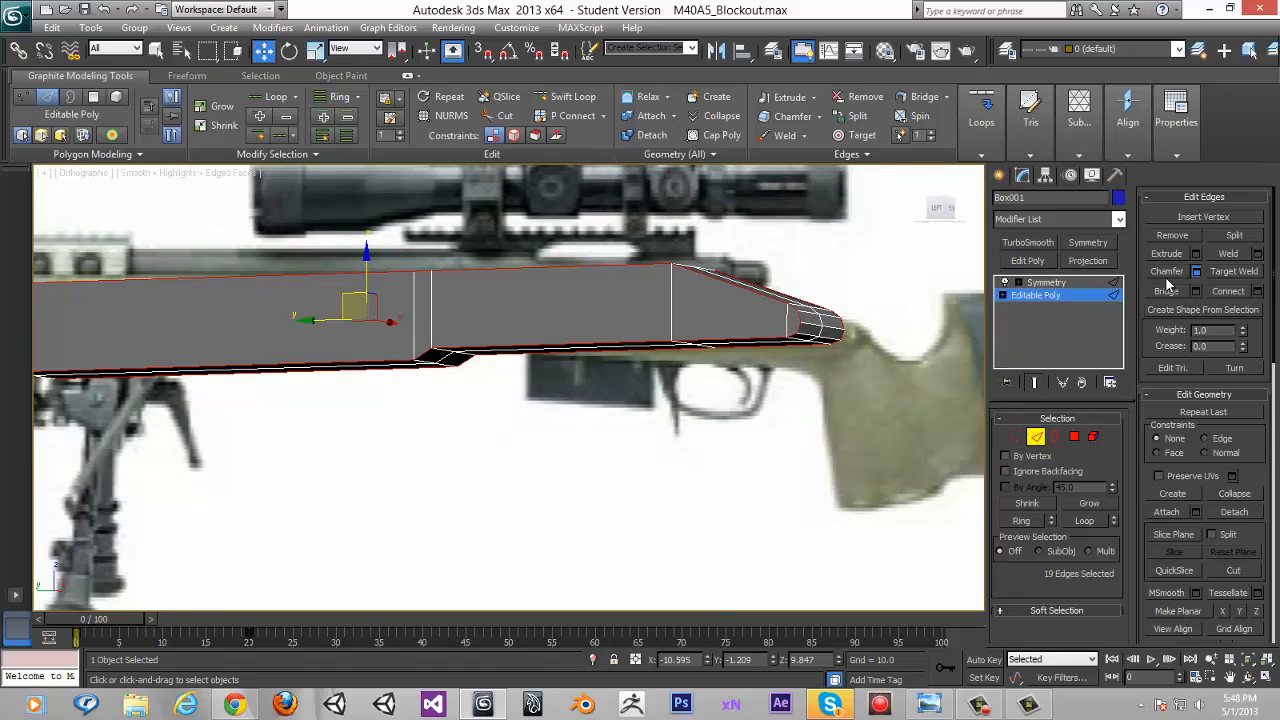
{"action": "left_click", "coordinate": [1195, 272]}
{"action": "left_click", "coordinate": [520, 463]}
Add two vertical edge loops to the stock with Swift Loop, in line with the reference magazine's front and rear edges
{"action": "middle_click_drag", "start_coordinate": [940, 268], "coordinate": [898, 204]}
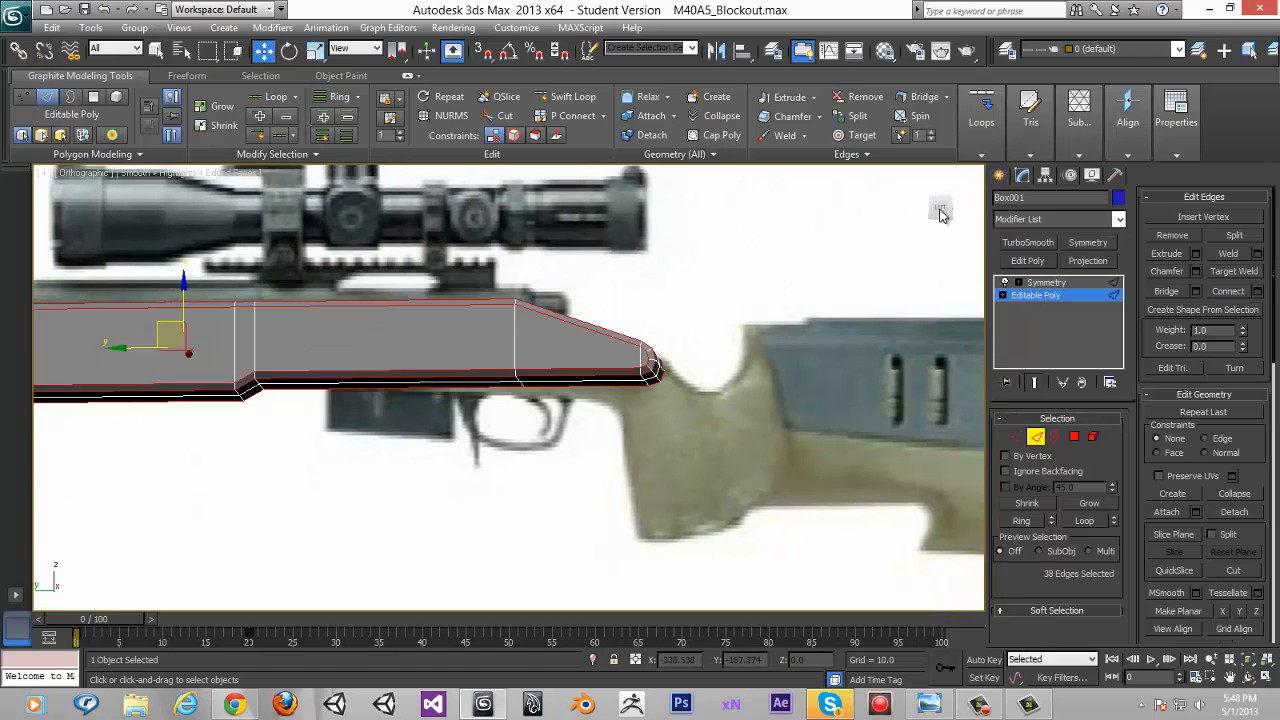
{"action": "scroll", "coordinate": [540, 310], "scroll_direction": "up", "scroll_amount": 6}
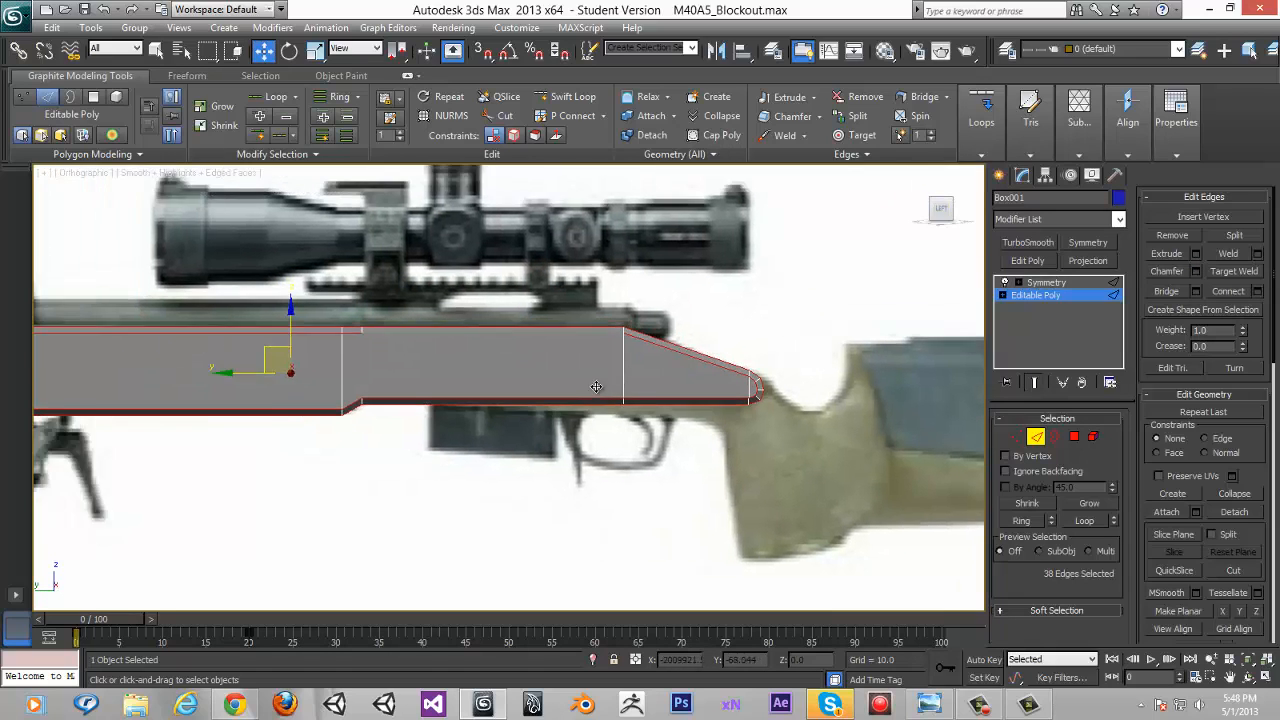
{"action": "middle_click_drag", "start_coordinate": [504, 266], "coordinate": [504, 234]}
{"action": "left_click", "coordinate": [565, 96]}
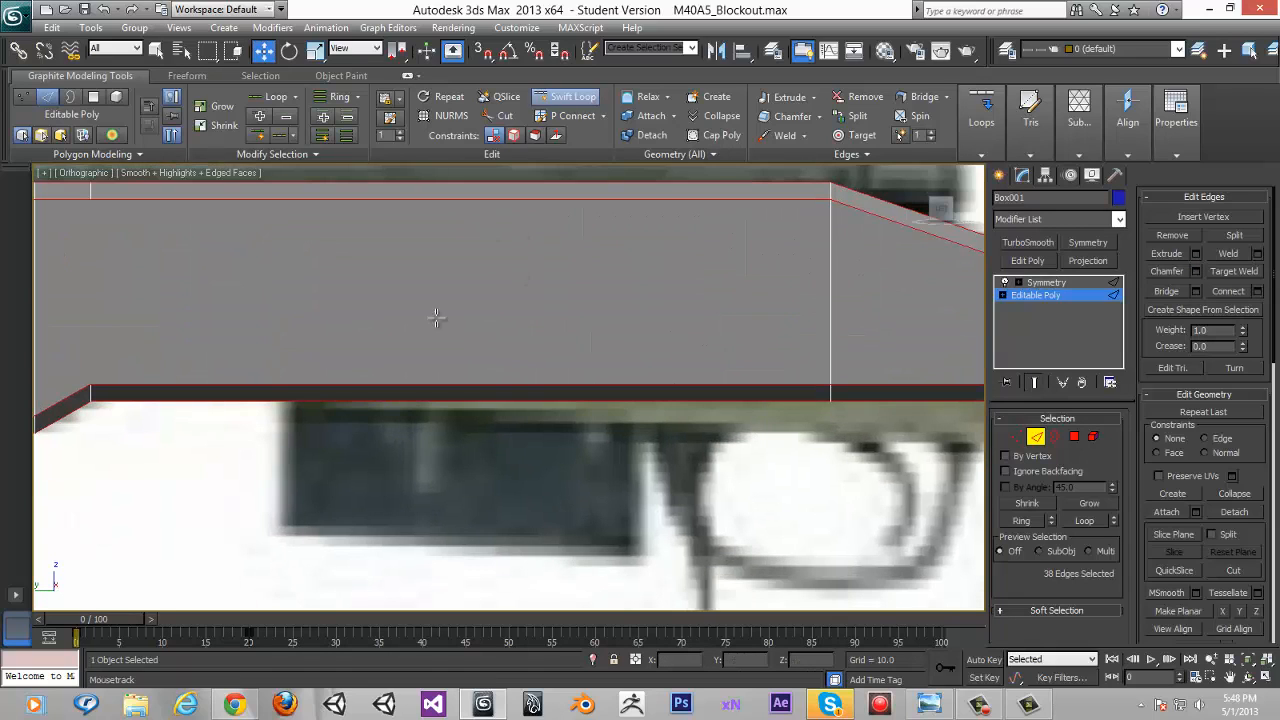
{"action": "left_click", "coordinate": [275, 388]}
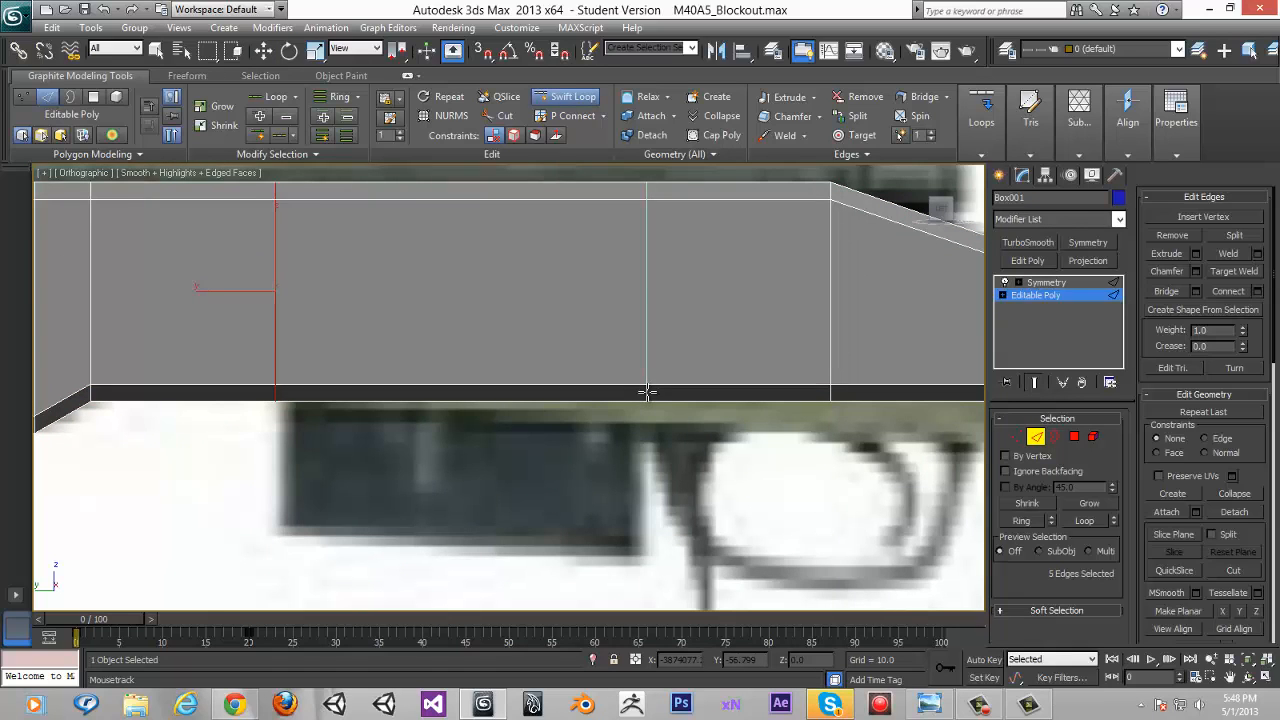
{"action": "left_click", "coordinate": [647, 392]}
{"action": "right_click", "coordinate": [614, 403]}
Cut a vertical edge joining the upper and lower inner chamfer corners at the stock's rear tip
{"action": "middle_click_drag", "start_coordinate": [614, 403], "coordinate": [21, 453]}
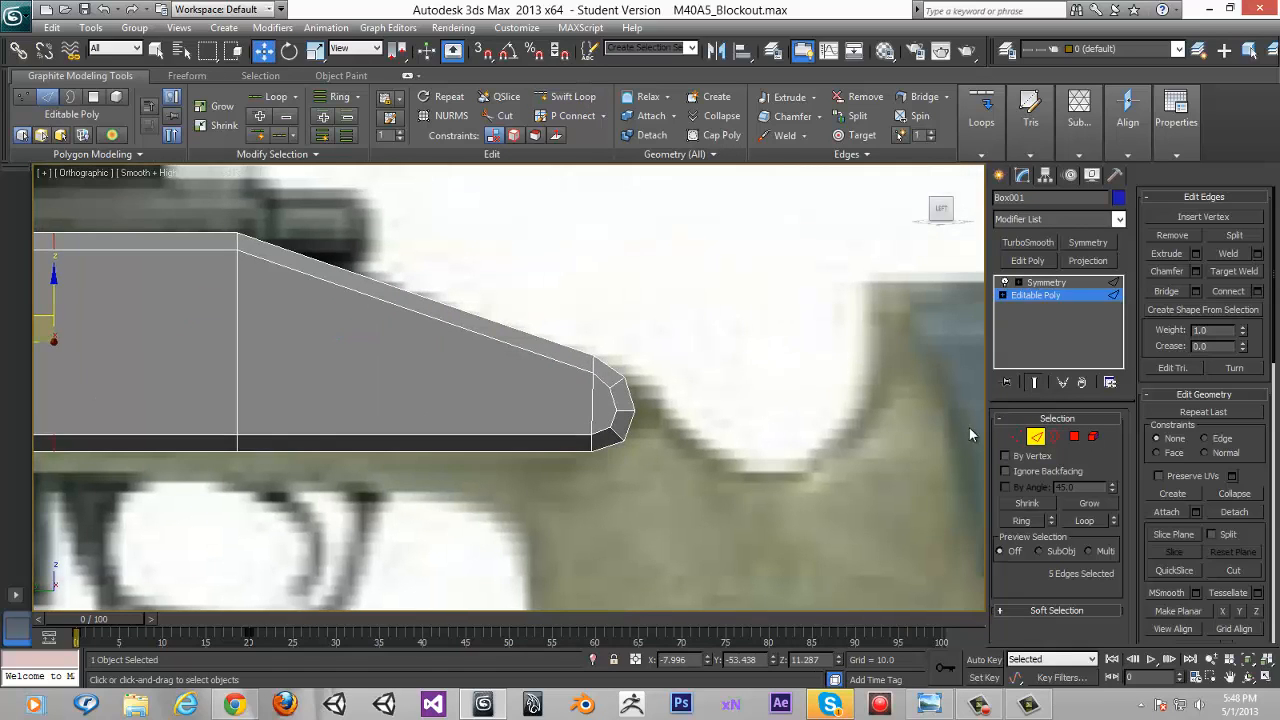
{"action": "left_click", "coordinate": [1017, 437]}
{"action": "left_click", "coordinate": [1234, 535]}
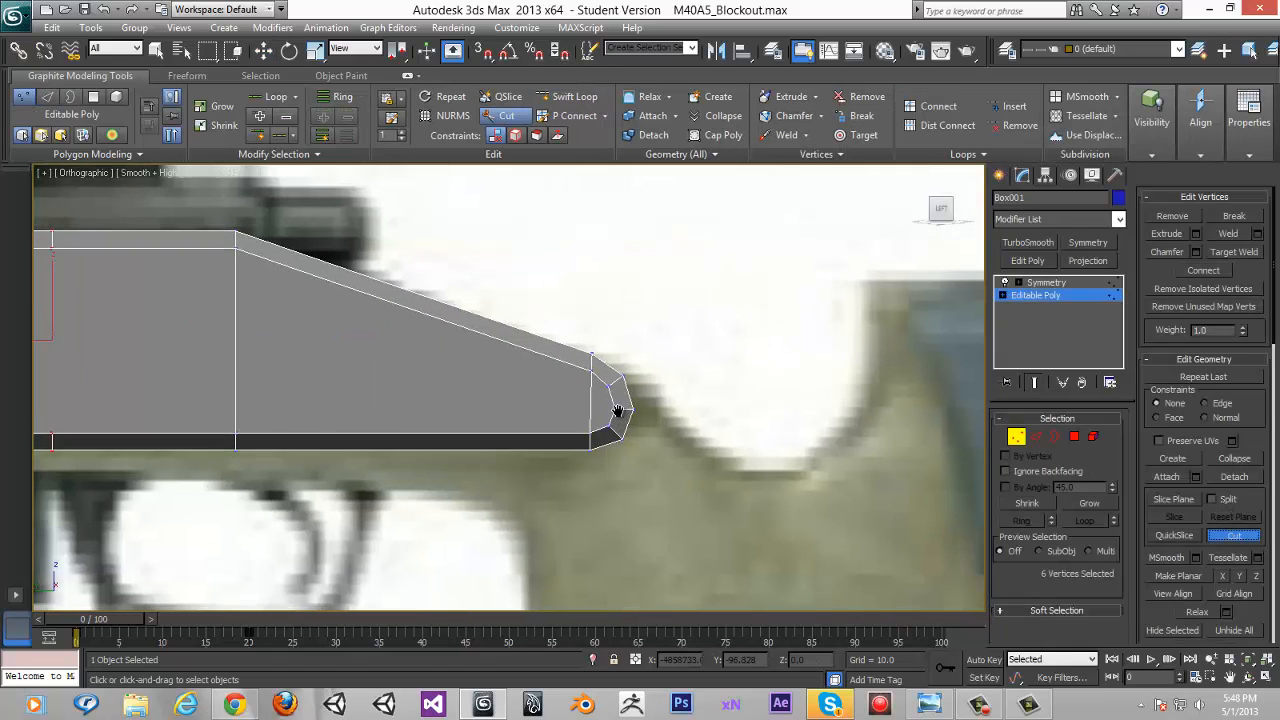
{"action": "scroll", "coordinate": [496, 387], "scroll_direction": "up", "scroll_amount": 5}
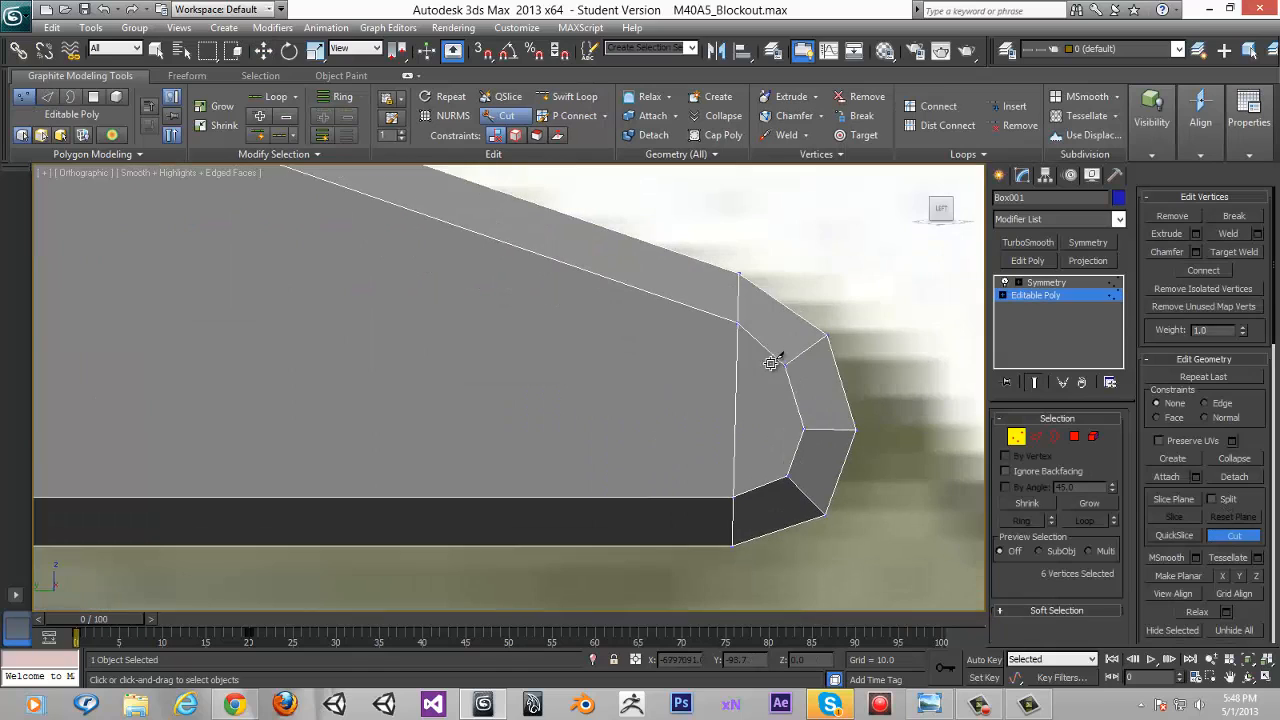
{"action": "left_click", "coordinate": [786, 475]}
{"action": "right_click", "coordinate": [786, 475]}
Cut a vertical edge joining the upper and lower inner chamfer corners at the stock's front end
{"action": "middle_click_drag", "start_coordinate": [468, 387], "coordinate": [518, 362]}
{"action": "scroll", "coordinate": [357, 377], "scroll_direction": "down", "scroll_amount": 6}
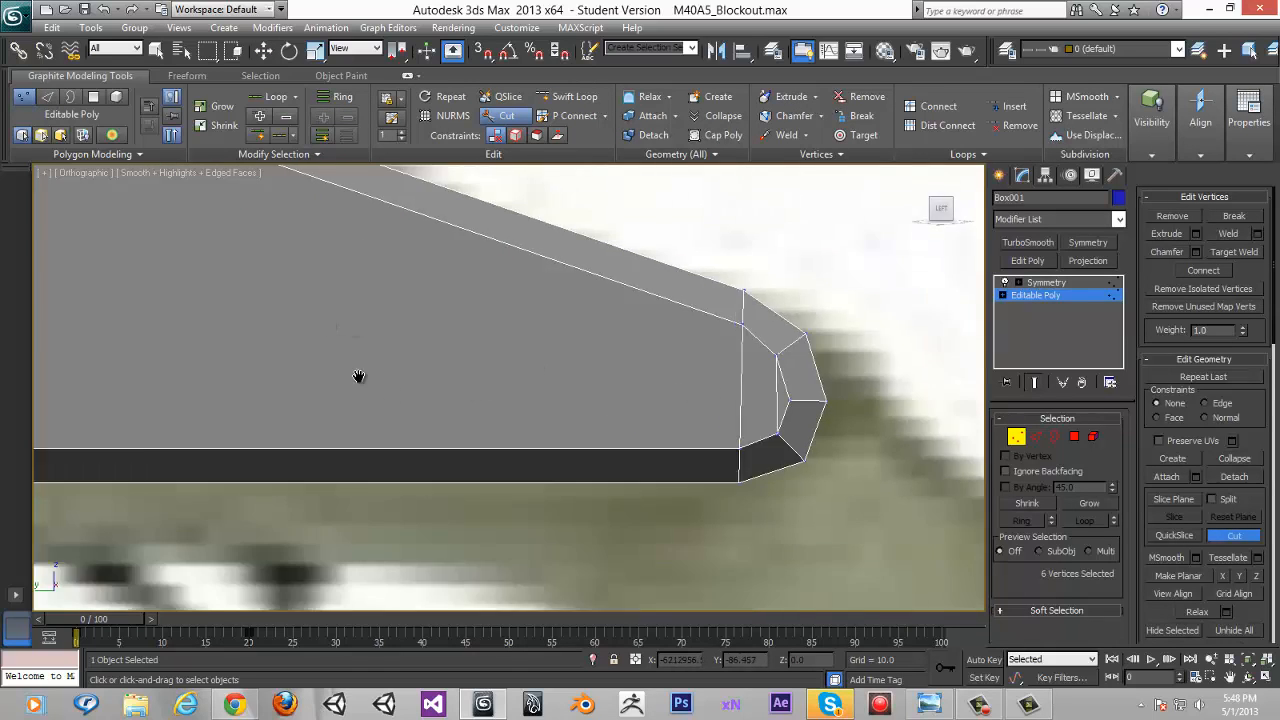
{"action": "middle_click_drag", "start_coordinate": [436, 349], "coordinate": [457, 394]}
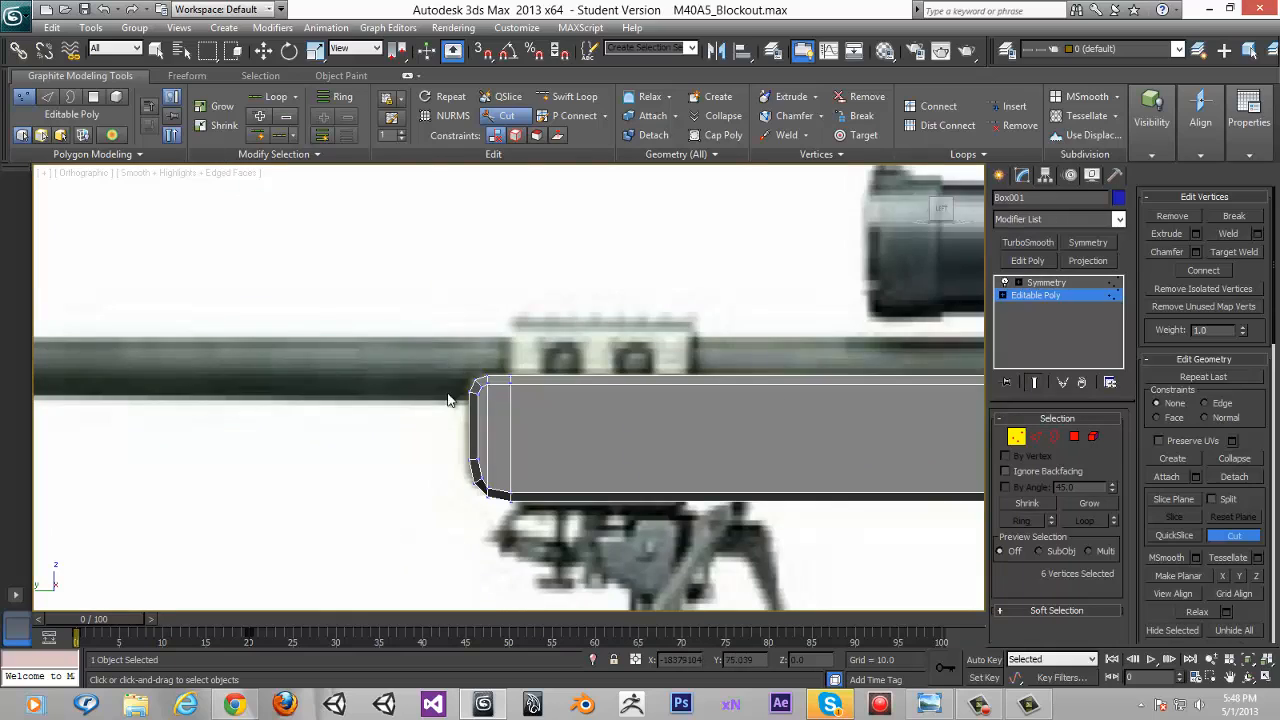
{"action": "scroll", "coordinate": [480, 323], "scroll_direction": "up", "scroll_amount": 4}
{"action": "middle_click_drag", "start_coordinate": [480, 323], "coordinate": [432, 308]}
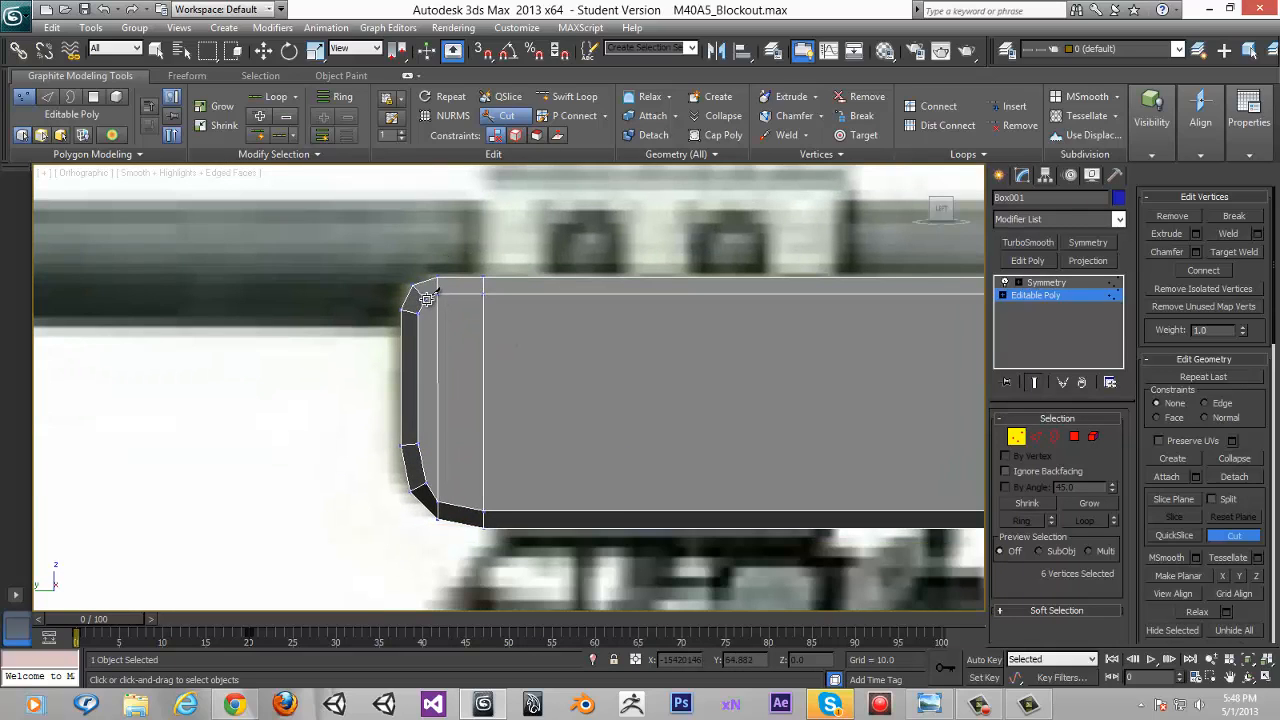
{"action": "left_click", "coordinate": [426, 299]}
{"action": "left_click", "coordinate": [426, 481]}
{"action": "right_click", "coordinate": [426, 481]}
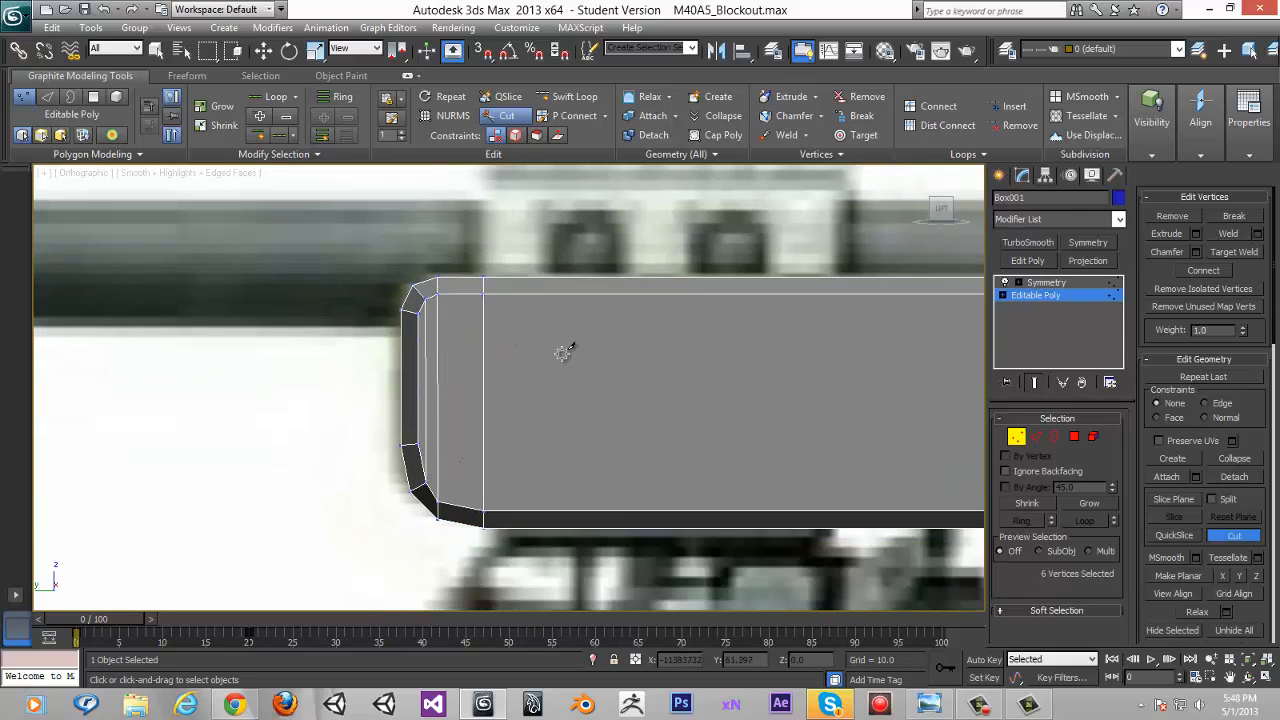
{"action": "right_click", "coordinate": [657, 378]}
{"action": "scroll", "coordinate": [657, 378], "scroll_direction": "down", "scroll_amount": 5}
{"action": "key", "text": "w"}
{"action": "scroll", "coordinate": [337, 457], "scroll_direction": "up", "scroll_amount": 4}
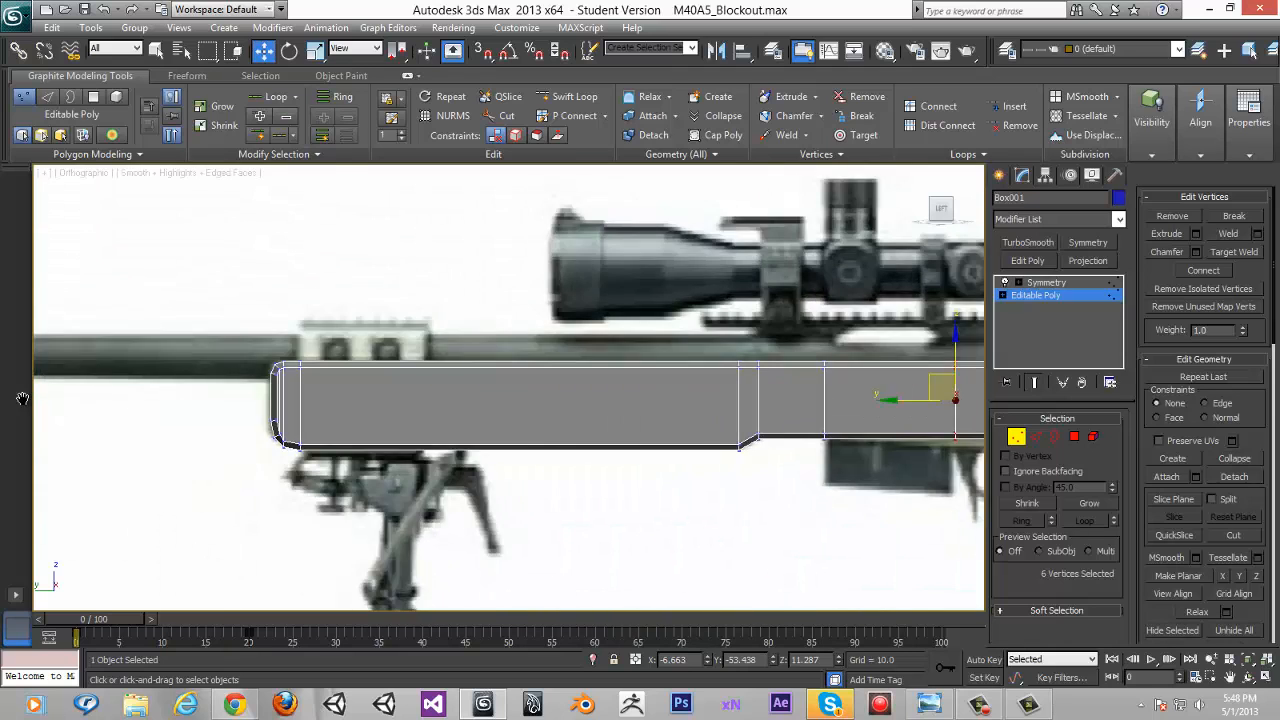
{"action": "key", "text": "bracketleft"}
{"action": "scroll", "coordinate": [624, 337], "scroll_direction": "down", "scroll_amount": 3}
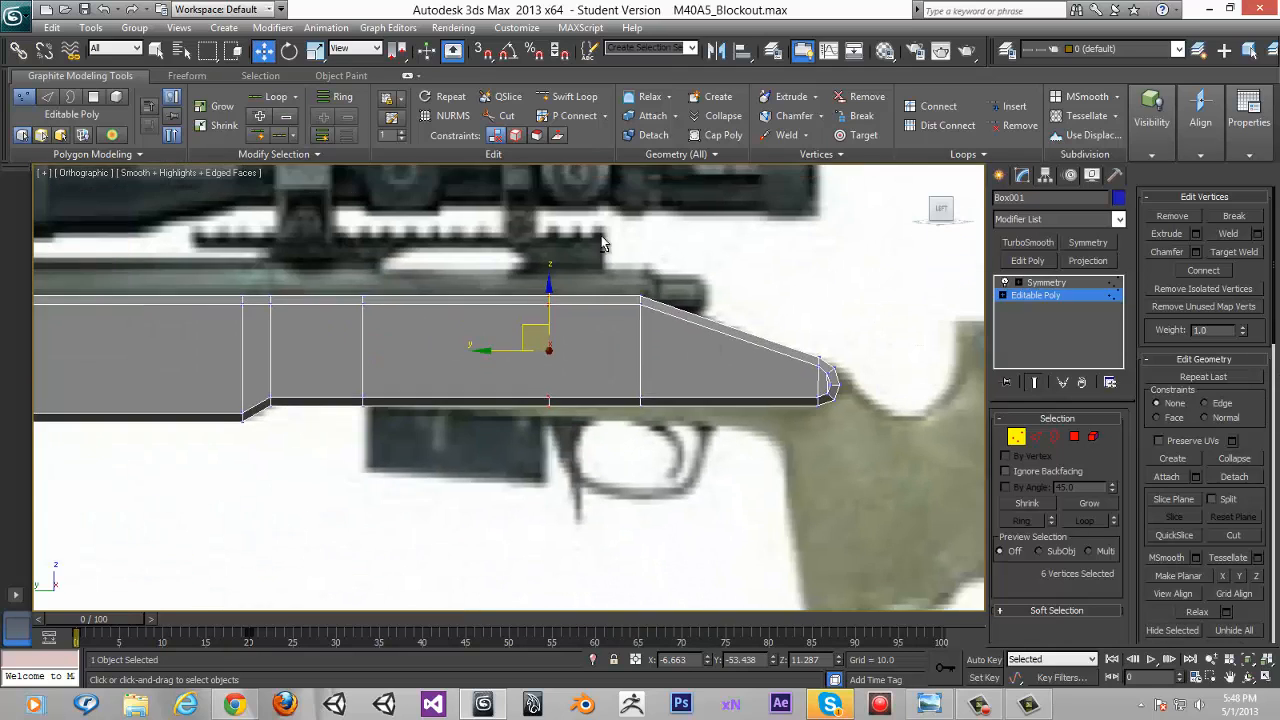
{"action": "scroll", "coordinate": [570, 330], "scroll_direction": "up", "scroll_amount": 5}
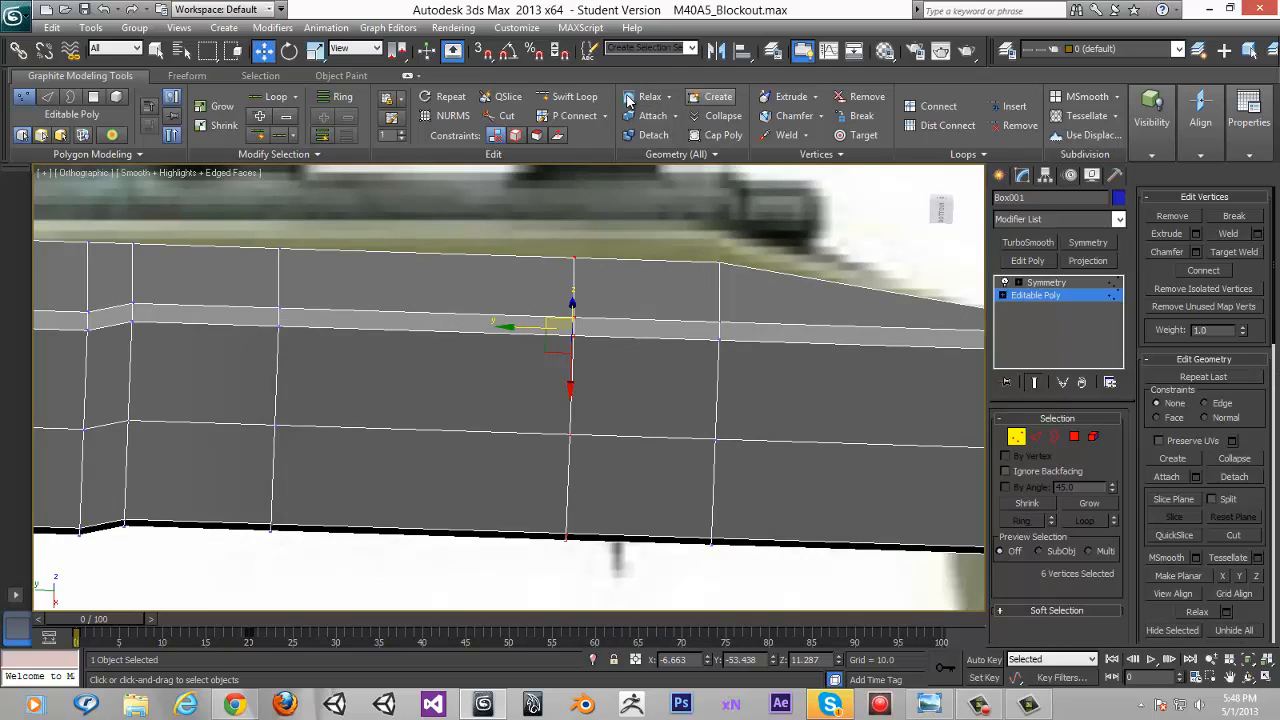
{"action": "left_click", "coordinate": [568, 96]}
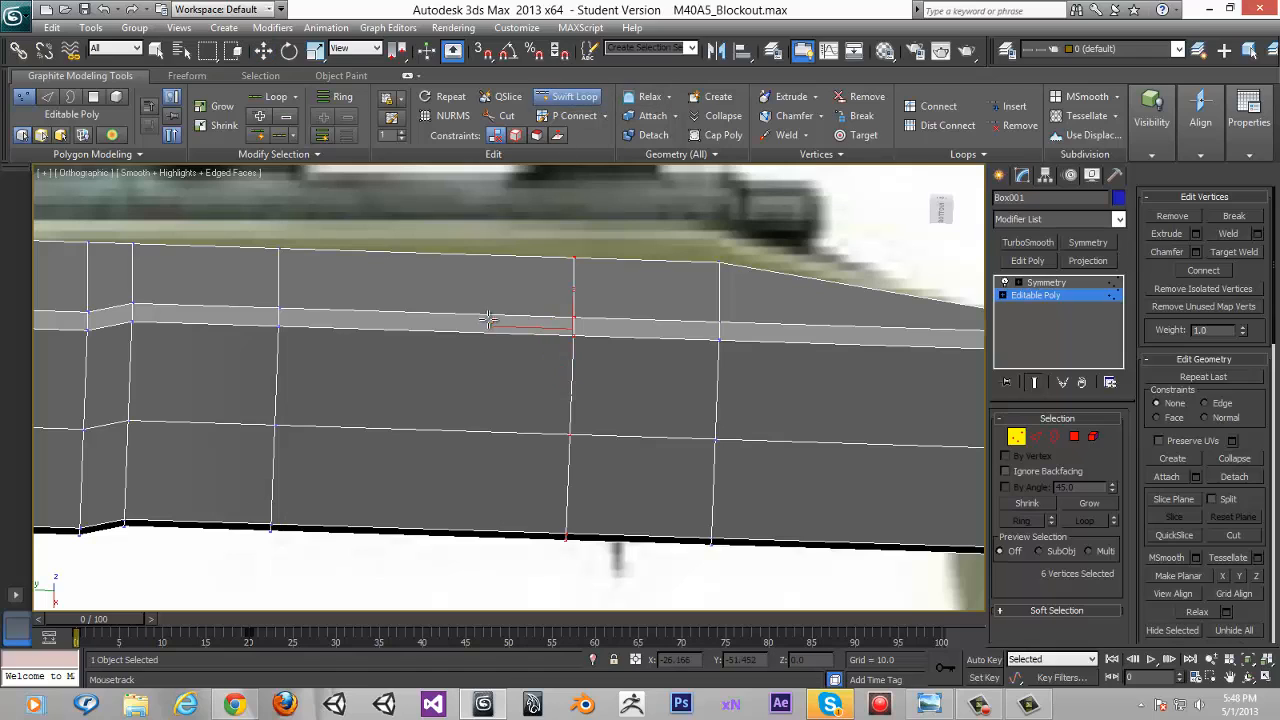
{"action": "right_click", "coordinate": [429, 349]}
{"action": "middle_click_drag", "start_coordinate": [429, 349], "coordinate": [420, 304]}
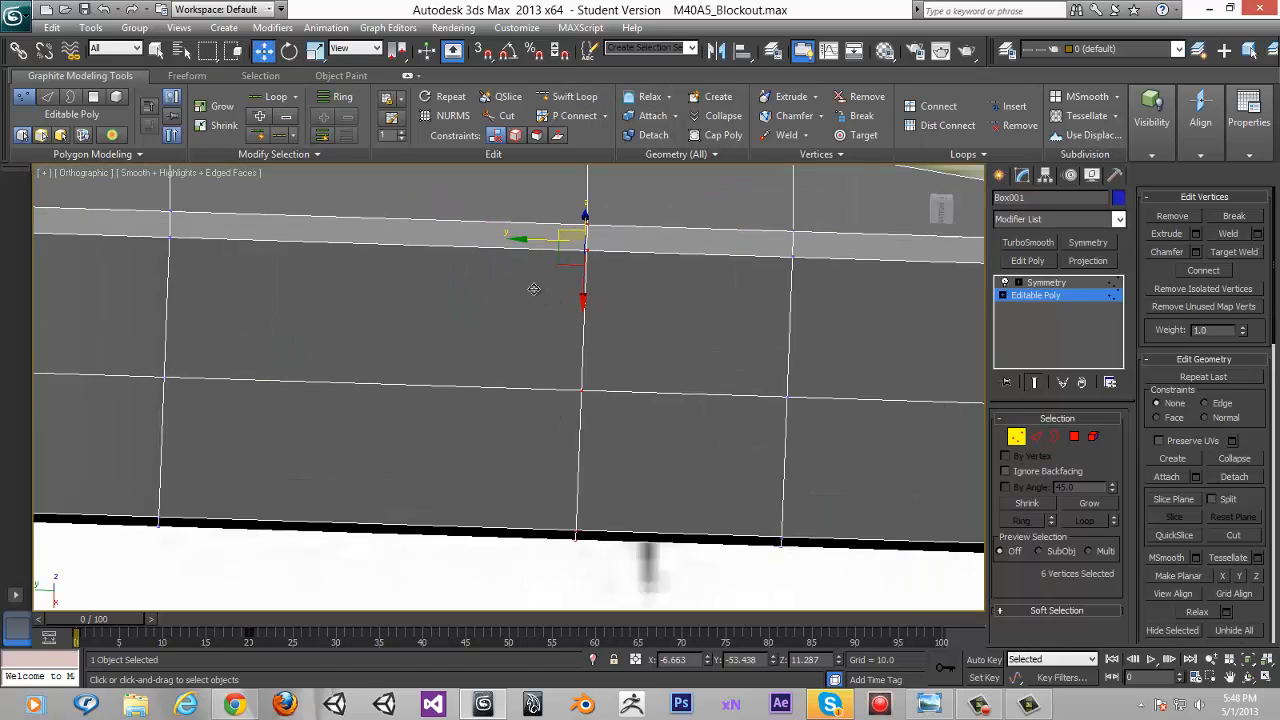
{"action": "scroll", "coordinate": [531, 283], "scroll_direction": "down", "scroll_amount": 3}
{"action": "key", "text": "shift+alt+s"}
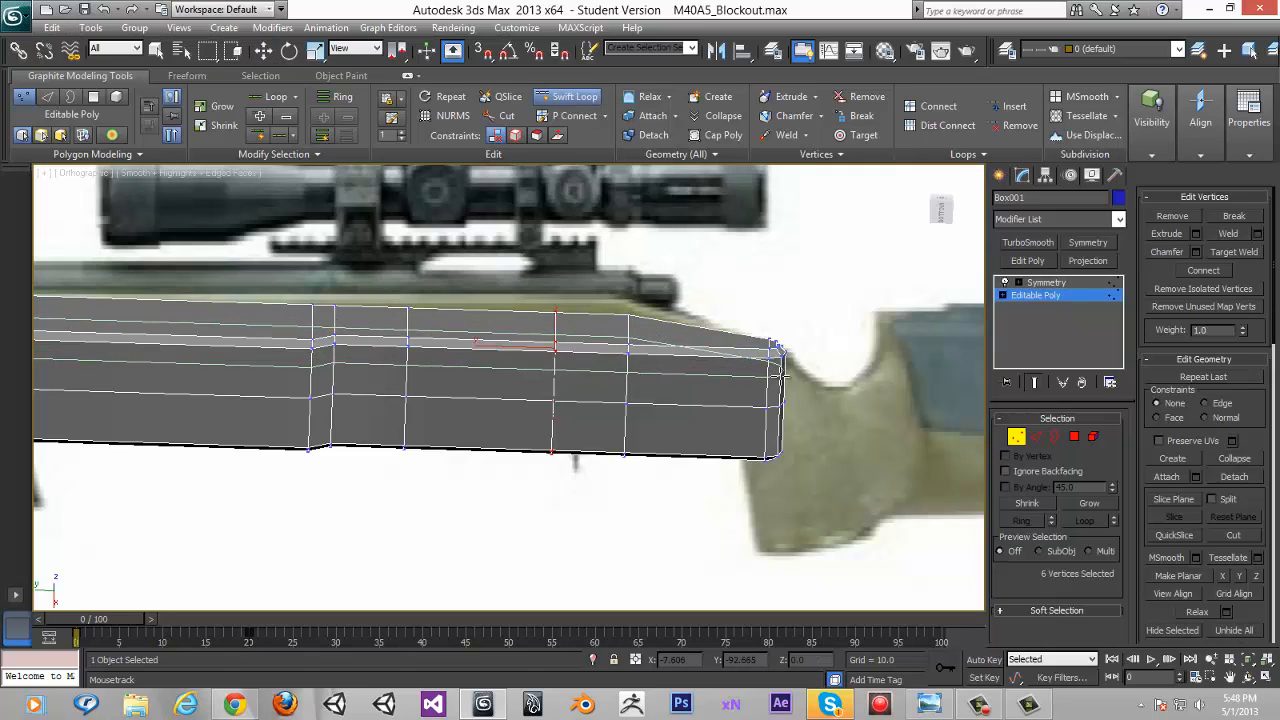
{"action": "left_click", "coordinate": [785, 370]}
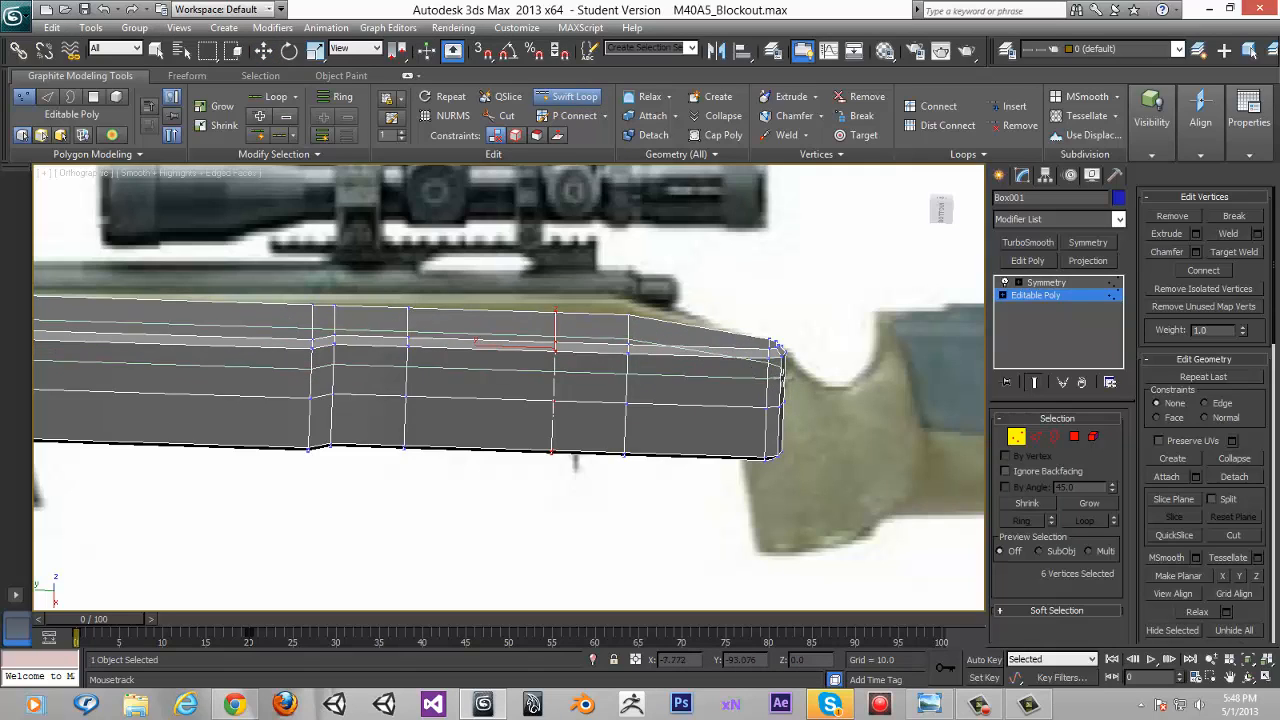
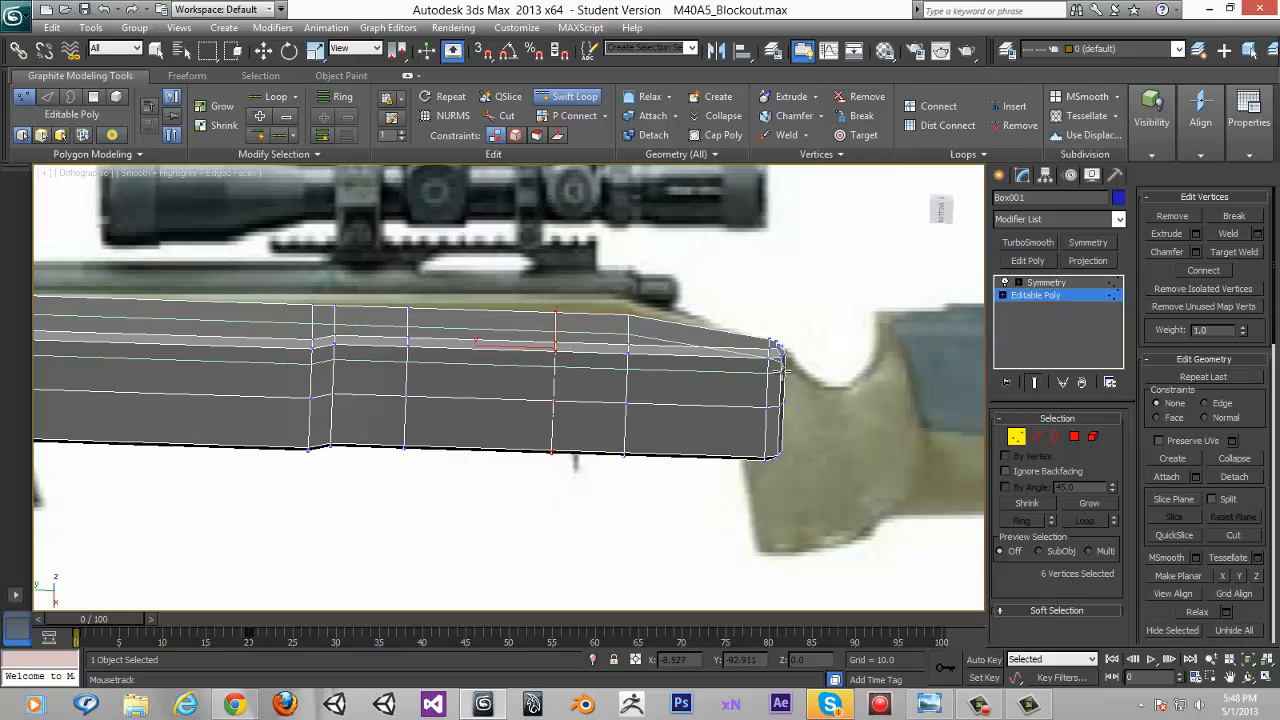
{"action": "key", "text": "w"}
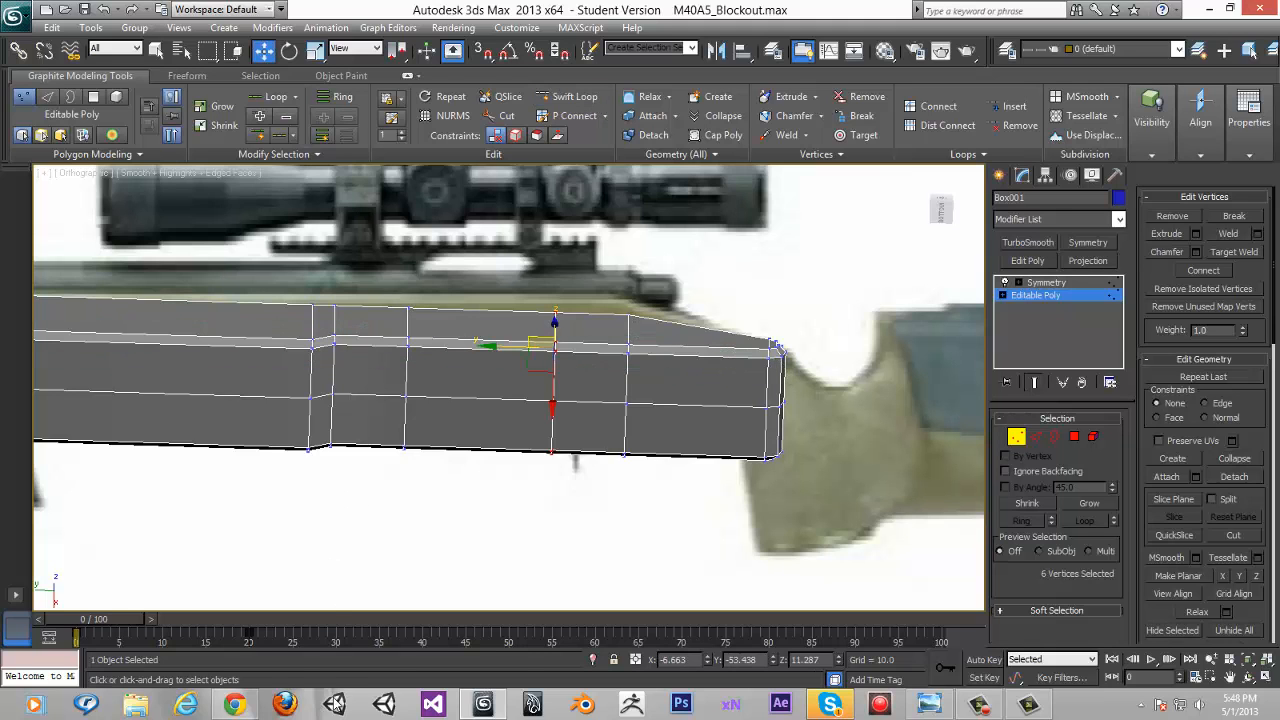
Switch to Windows Photo Viewer and examine the M40A5 reference photos for the shape of the stock and magazine area
{"action": "left_click", "coordinate": [921, 706]}
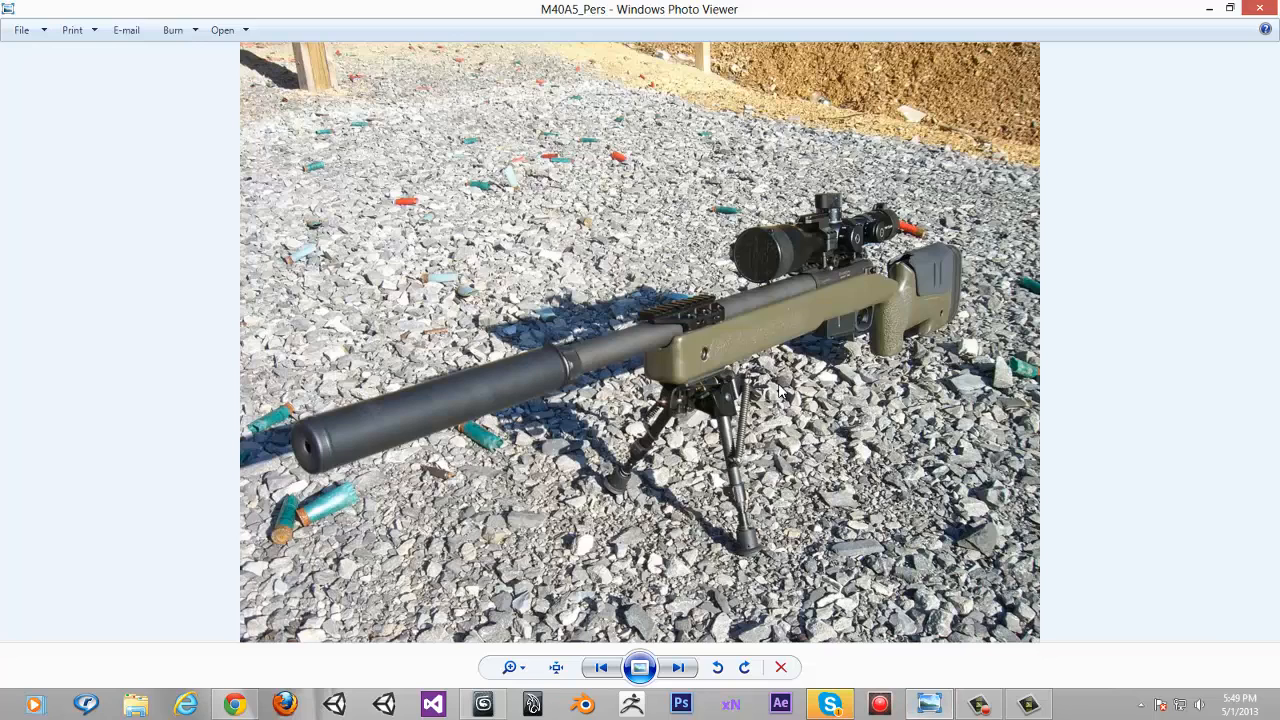
{"action": "key", "text": "Right"}
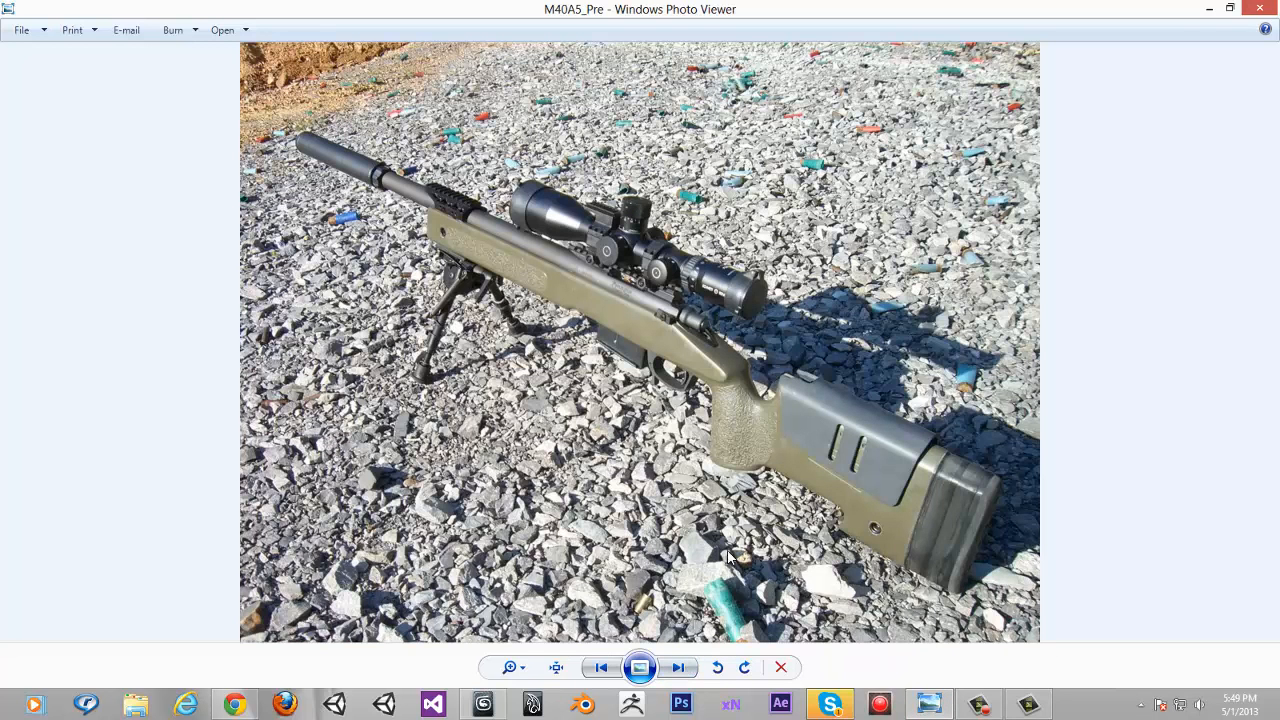
{"action": "key", "text": "Right"}
{"action": "key", "text": "Right"}
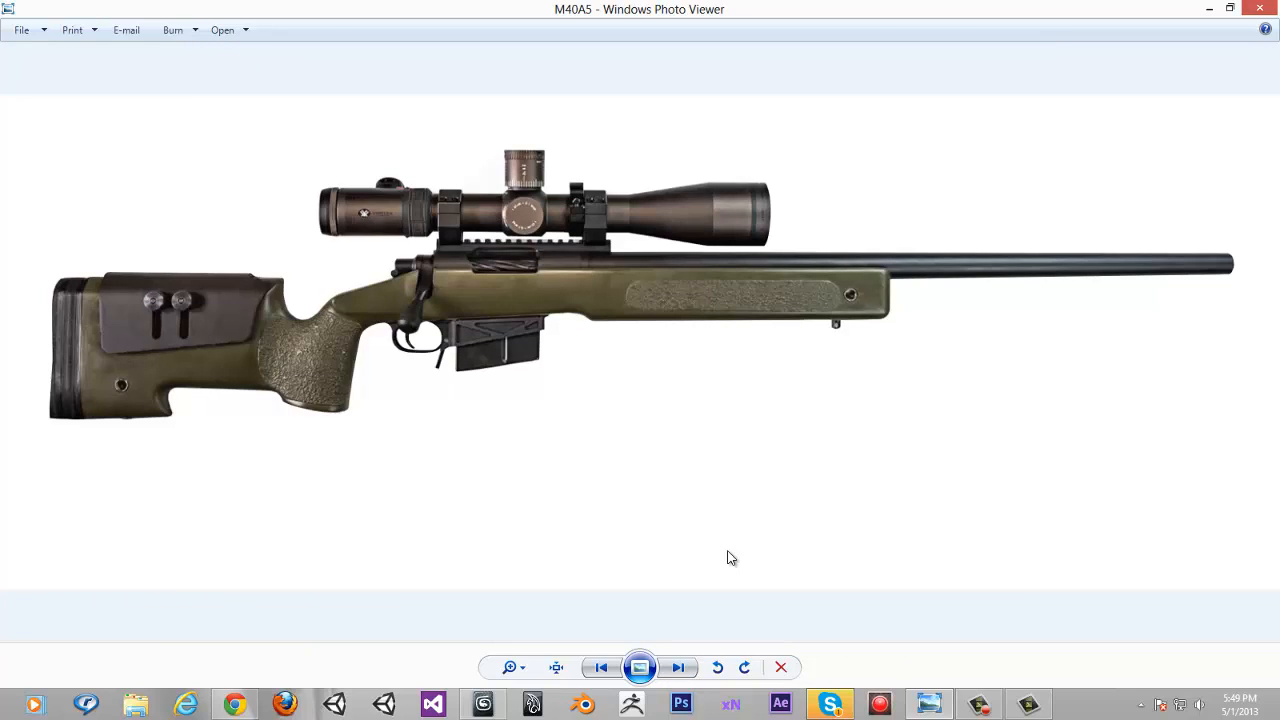
{"action": "key", "text": "Right"}
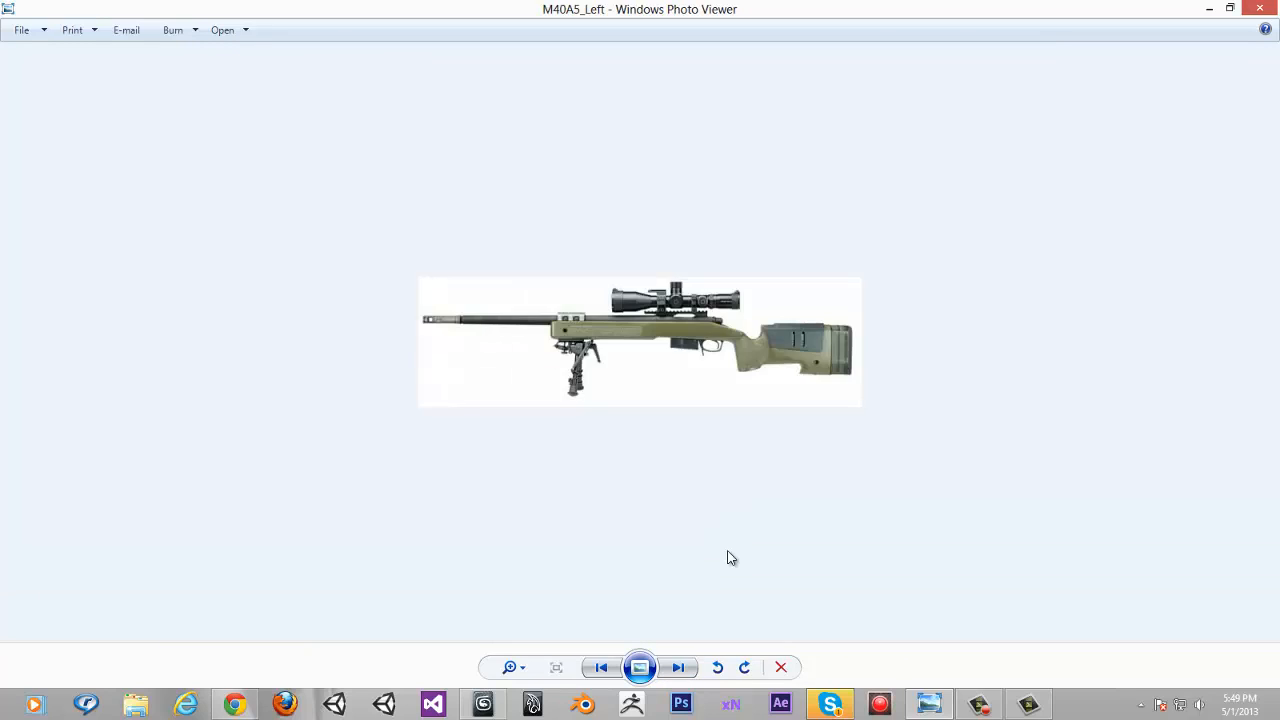
{"action": "key", "text": "Right"}
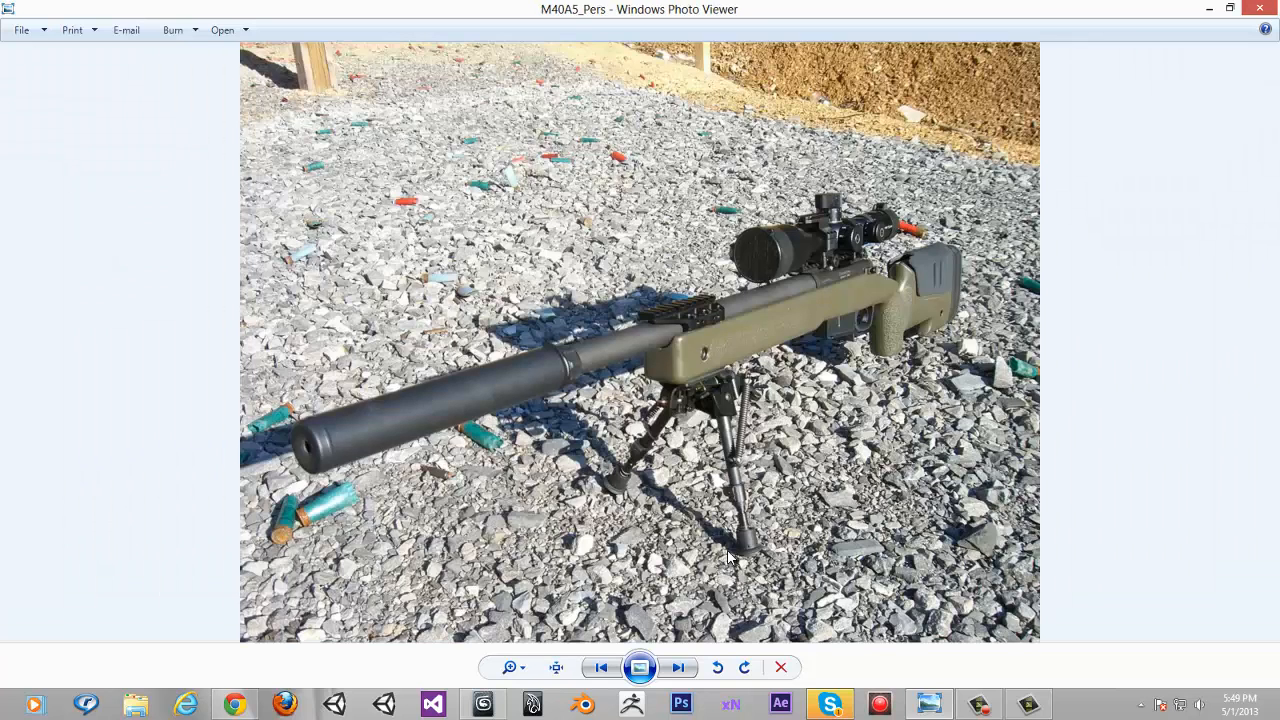
Switch back to 3ds Max and add a lengthwise Swift Loop on the stock's underside between the centre line and the chamfered edge
{"action": "left_click", "coordinate": [500, 704]}
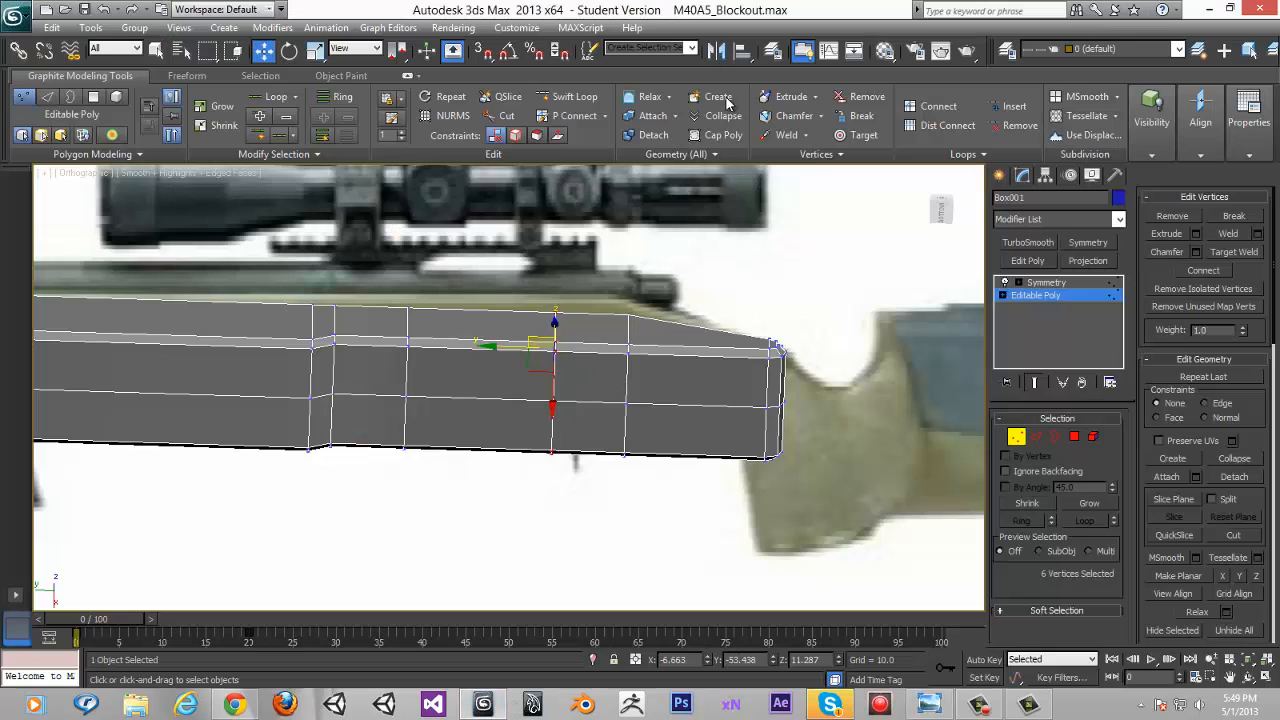
{"action": "left_click", "coordinate": [572, 96]}
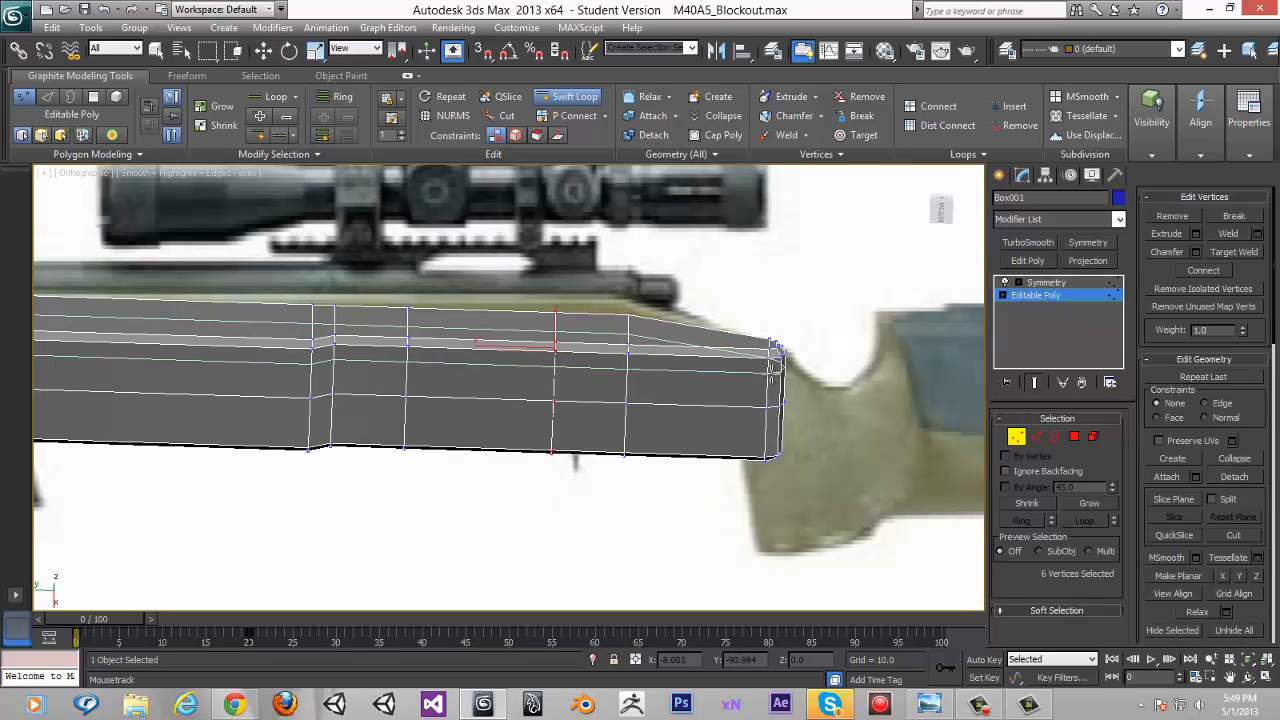
{"action": "left_click", "coordinate": [773, 368]}
{"action": "right_click", "coordinate": [814, 323]}
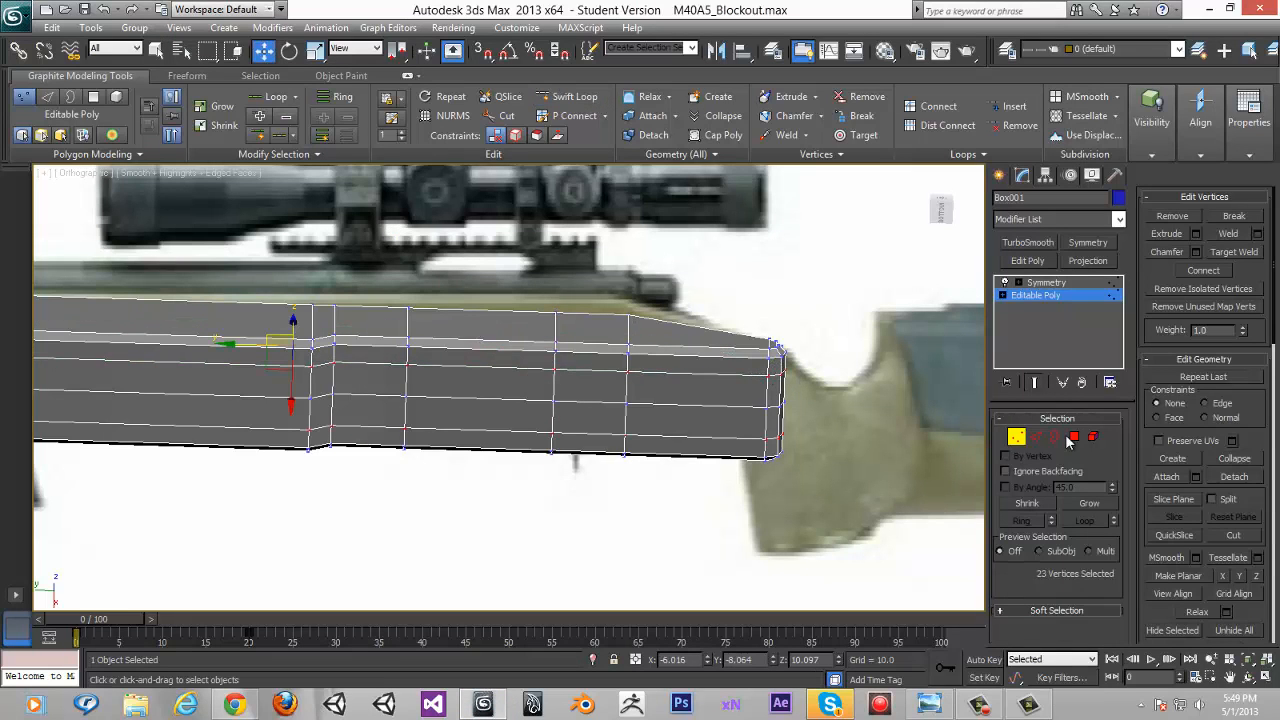
Extrude the stock's underside polygon at the magazine position with a height of 0, with see-through display on in the left view
{"action": "key", "text": "4"}
{"action": "left_click", "coordinate": [537, 392]}
{"action": "scroll", "coordinate": [540, 400], "scroll_direction": "up", "scroll_amount": 4}
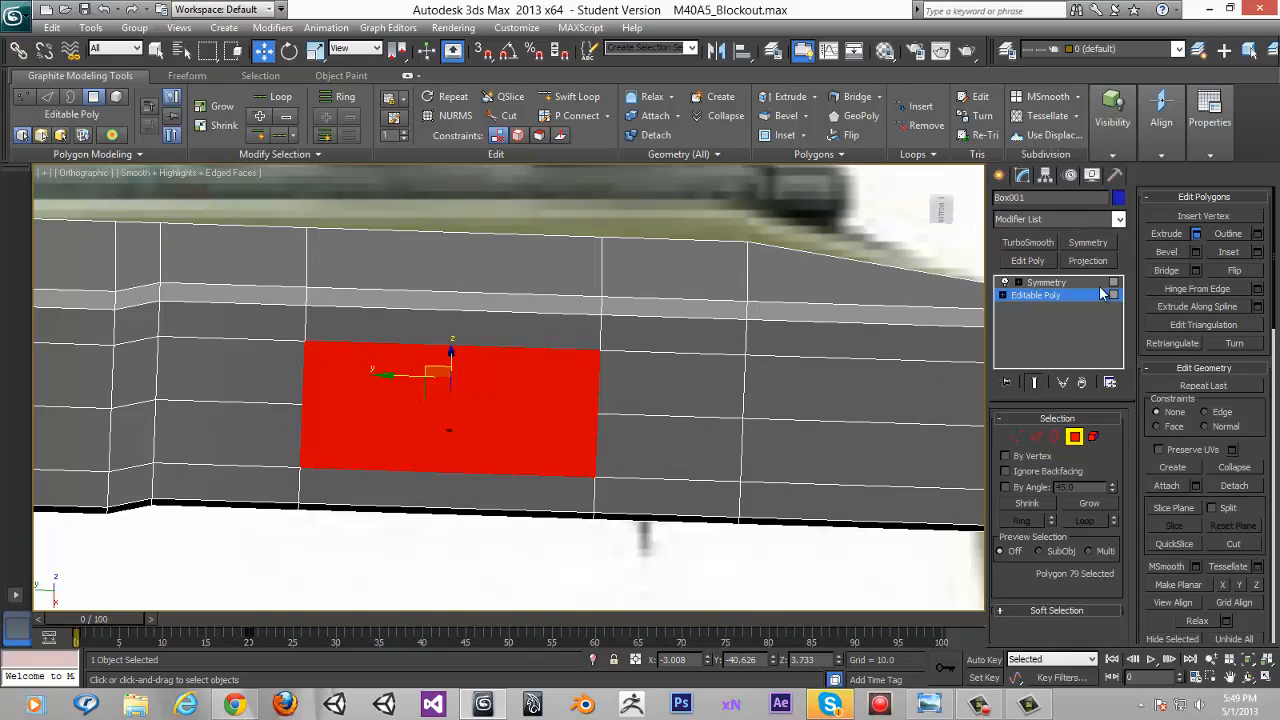
{"action": "left_click", "coordinate": [1196, 233]}
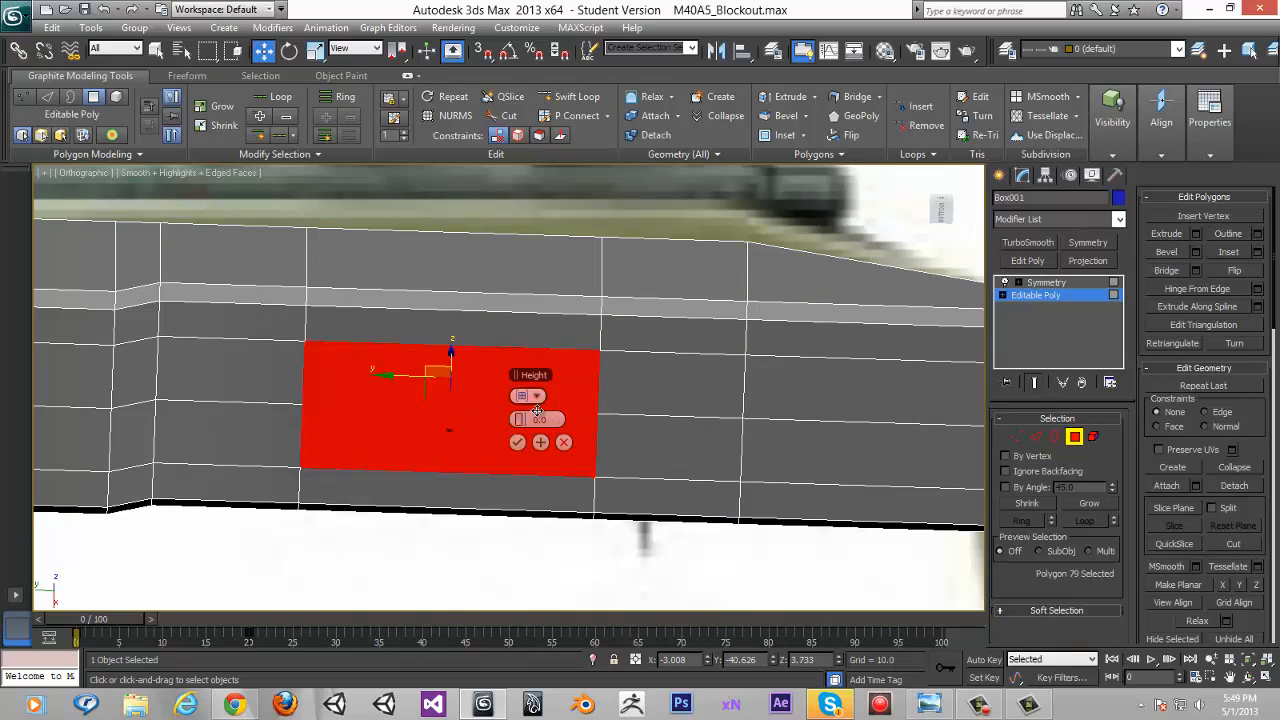
{"action": "middle_click_drag", "start_coordinate": [533, 380], "coordinate": [516, 414], "text": "alt"}
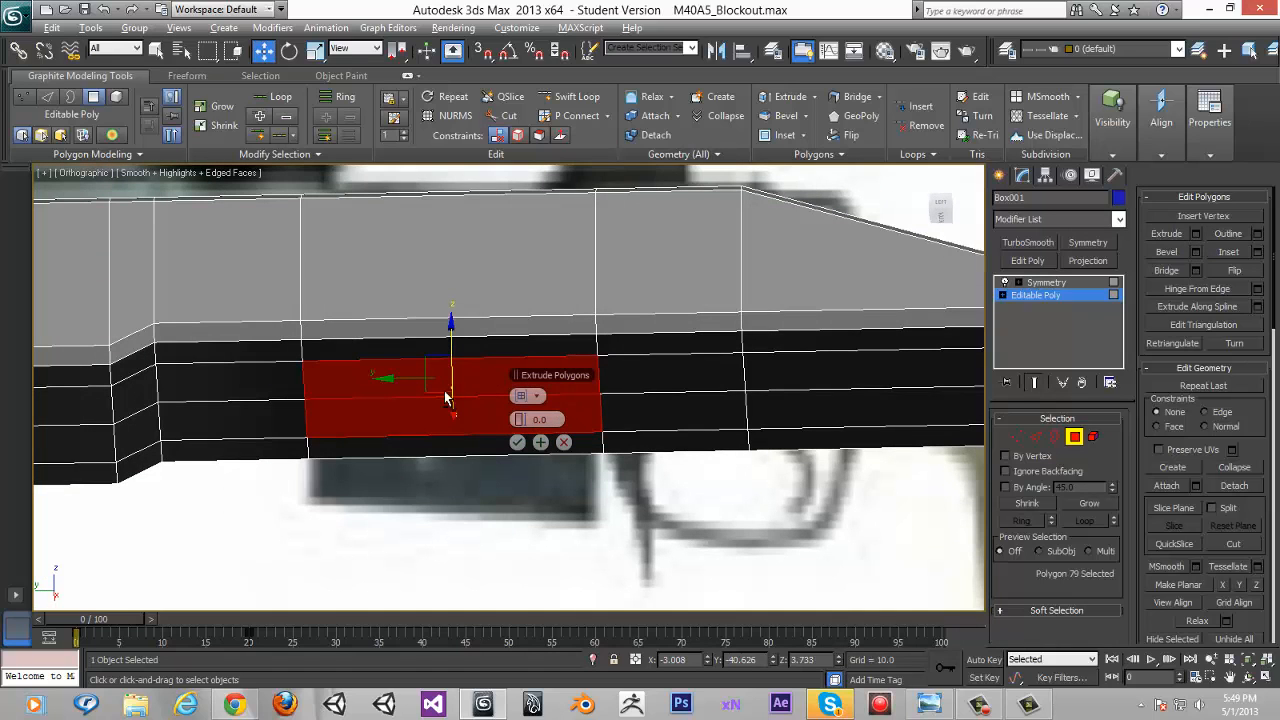
{"action": "left_click_drag", "start_coordinate": [145, 616], "coordinate": [232, 616]}
{"action": "key", "text": "alt+x"}
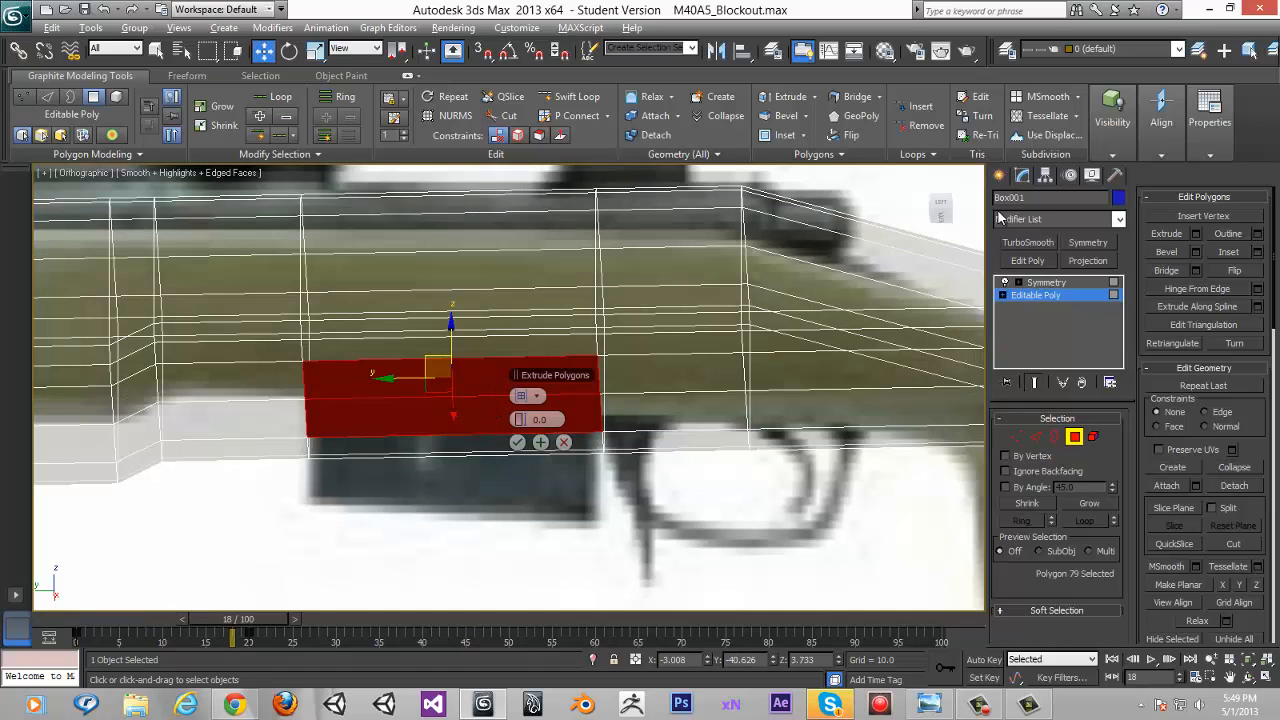
{"action": "key", "text": "l"}
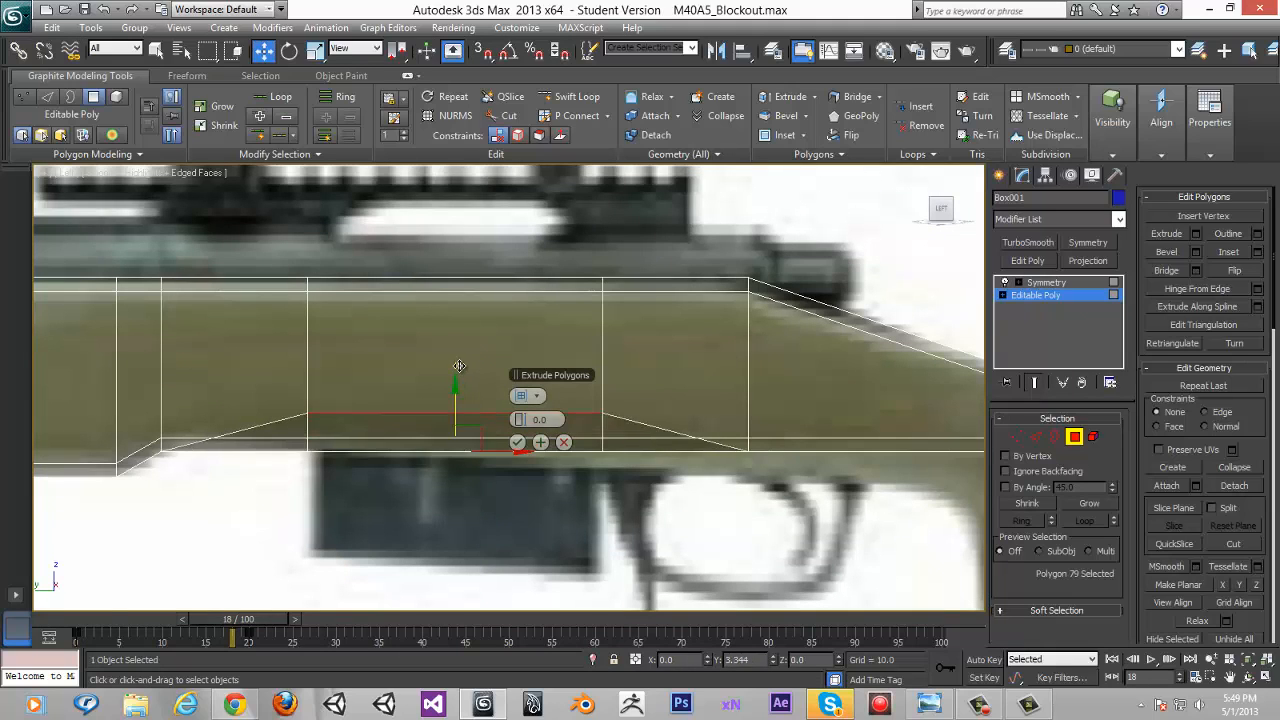
{"action": "left_click", "coordinate": [513, 432]}
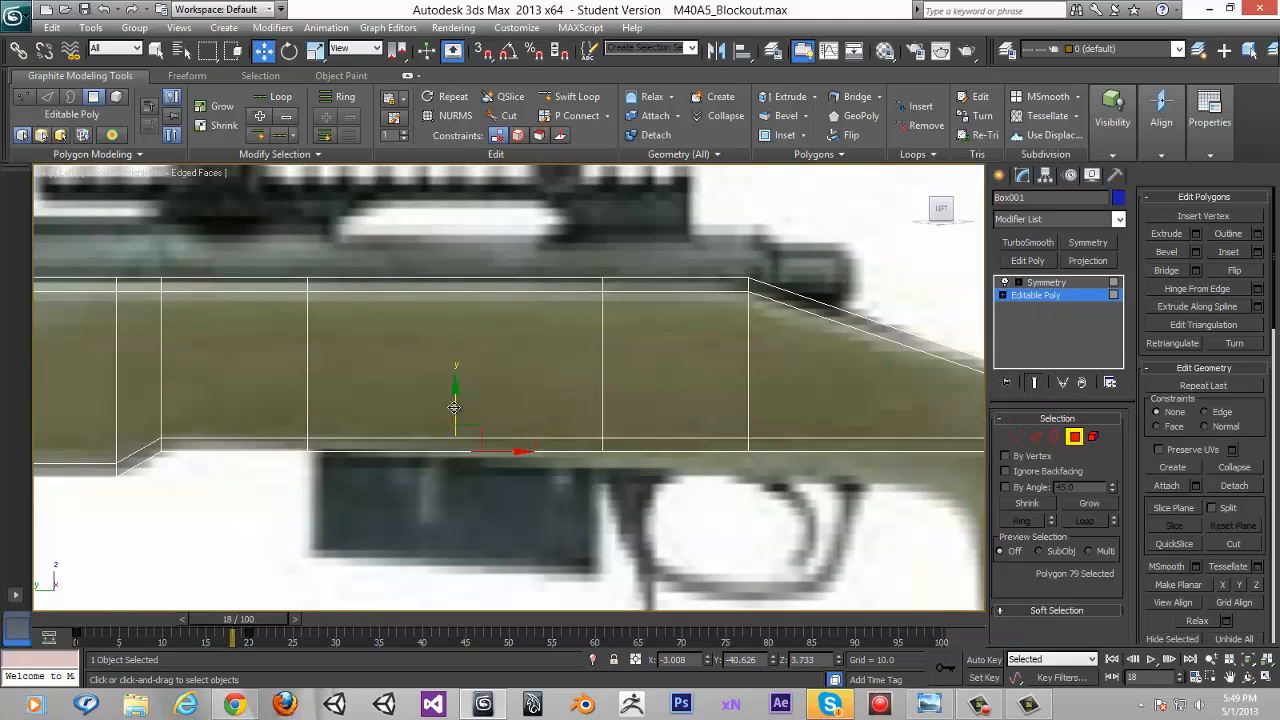
Raise the extruded polygon vertically into the stock, to a Z of about 11.5, to form the magazine recess, and leave polygon editing
{"action": "left_click_drag", "start_coordinate": [454, 407], "coordinate": [476, 318]}
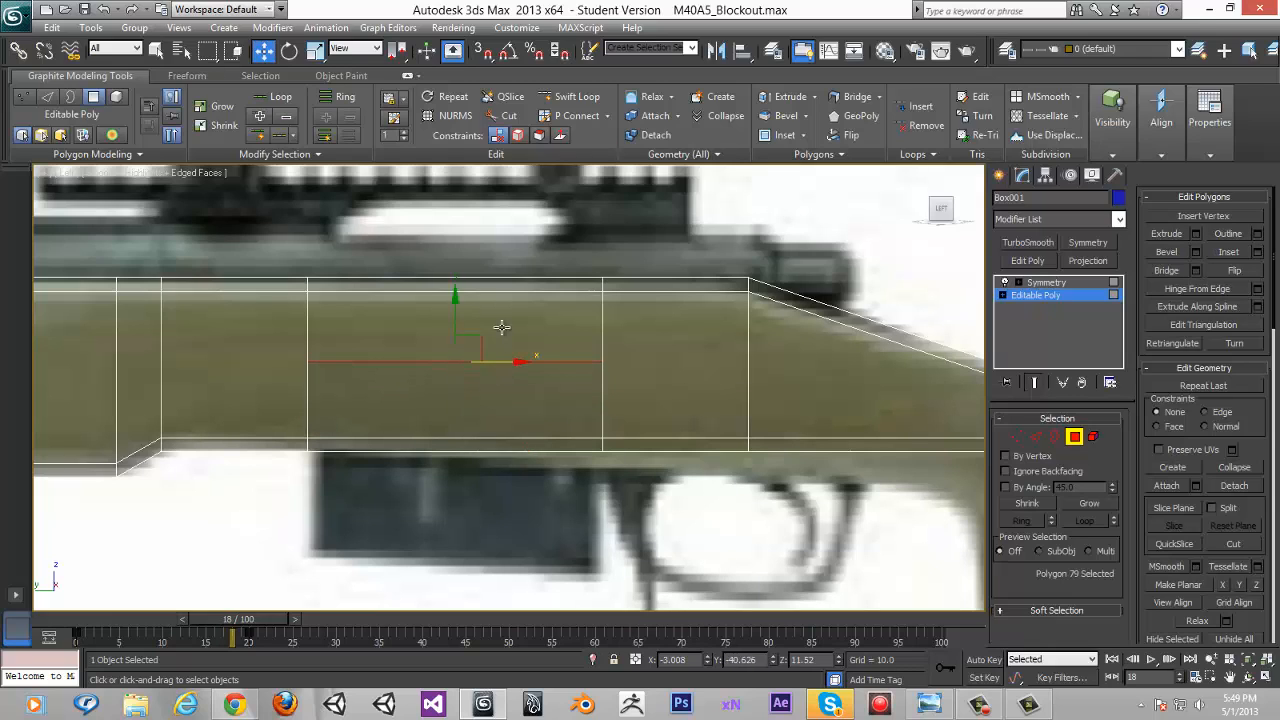
{"action": "middle_click_drag", "start_coordinate": [476, 318], "coordinate": [529, 346], "text": "alt"}
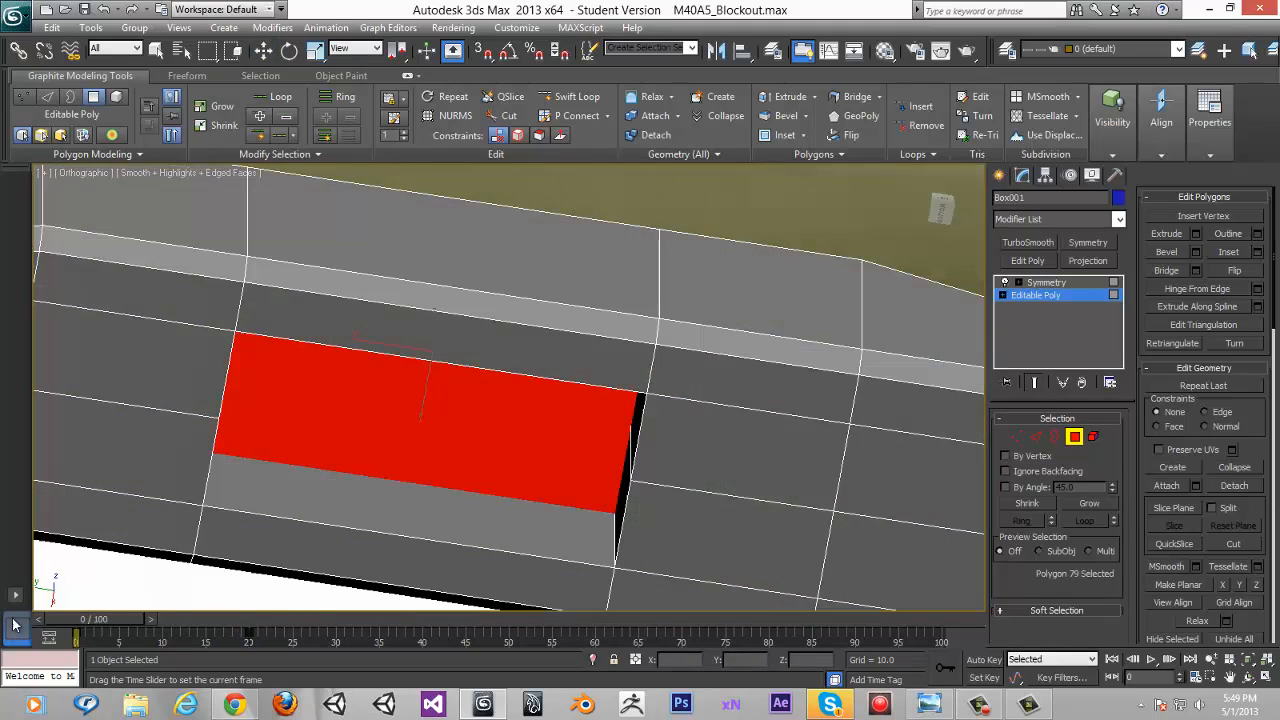
{"action": "middle_click_drag", "start_coordinate": [720, 443], "coordinate": [1045, 470]}
{"action": "left_click", "coordinate": [1075, 437]}
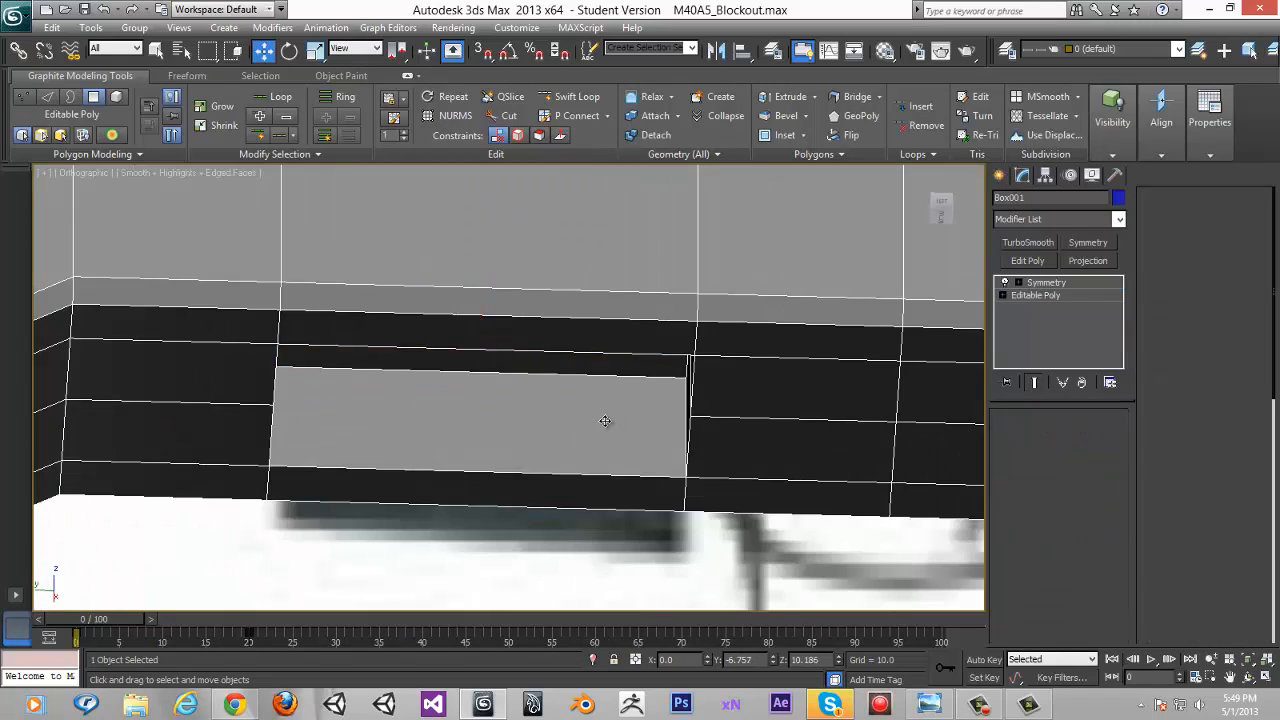
Examine the whole stock against the rifle reference, from an angled view and along its length in the left view
{"action": "middle_click_drag", "start_coordinate": [603, 423], "coordinate": [700, 580], "text": "alt"}
{"action": "scroll", "coordinate": [571, 403], "scroll_direction": "down", "scroll_amount": 3}
{"action": "left_click", "coordinate": [943, 224]}
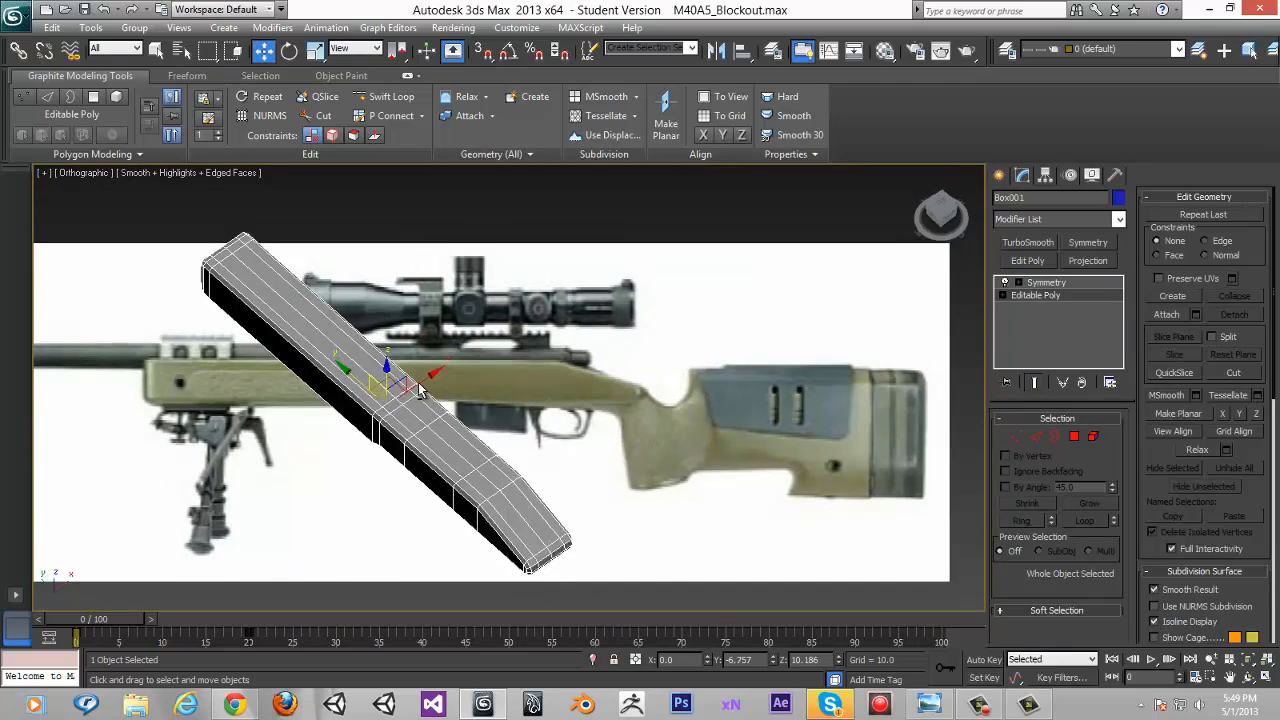
{"action": "left_click", "coordinate": [943, 219]}
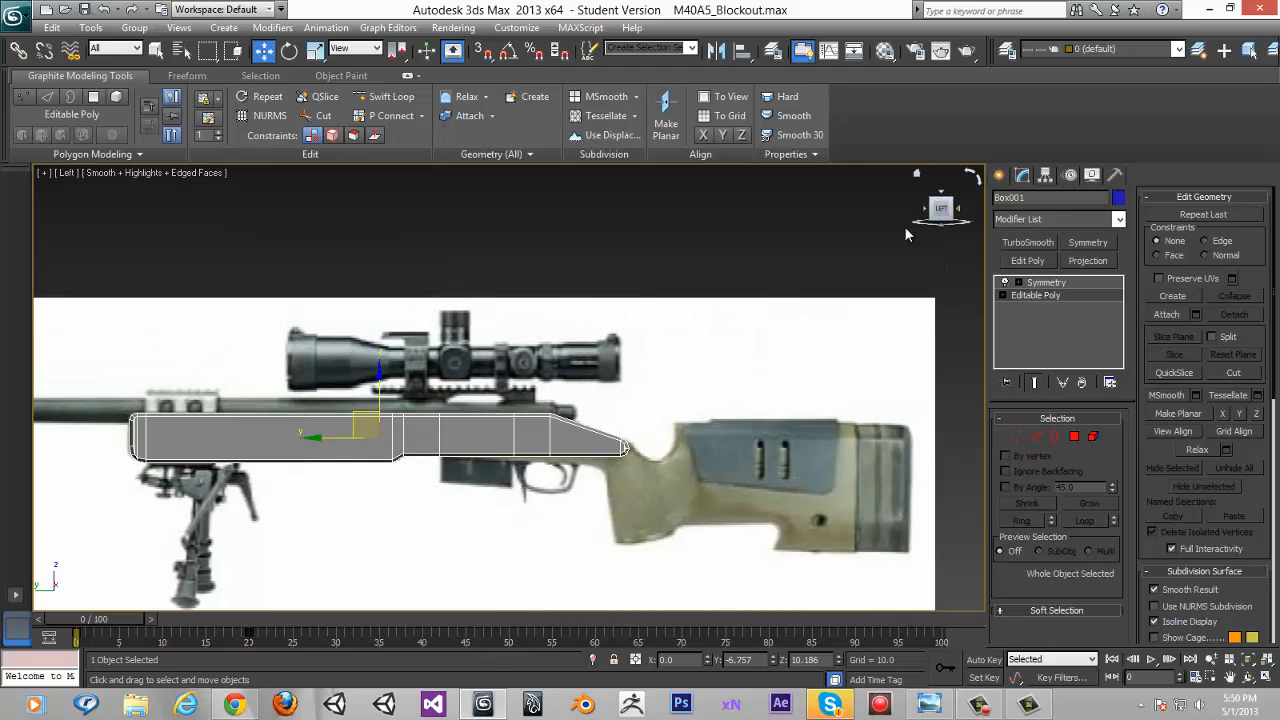
{"action": "scroll", "coordinate": [478, 410], "scroll_direction": "up", "scroll_amount": 3}
{"action": "middle_click_drag", "start_coordinate": [472, 408], "coordinate": [982, 400]}
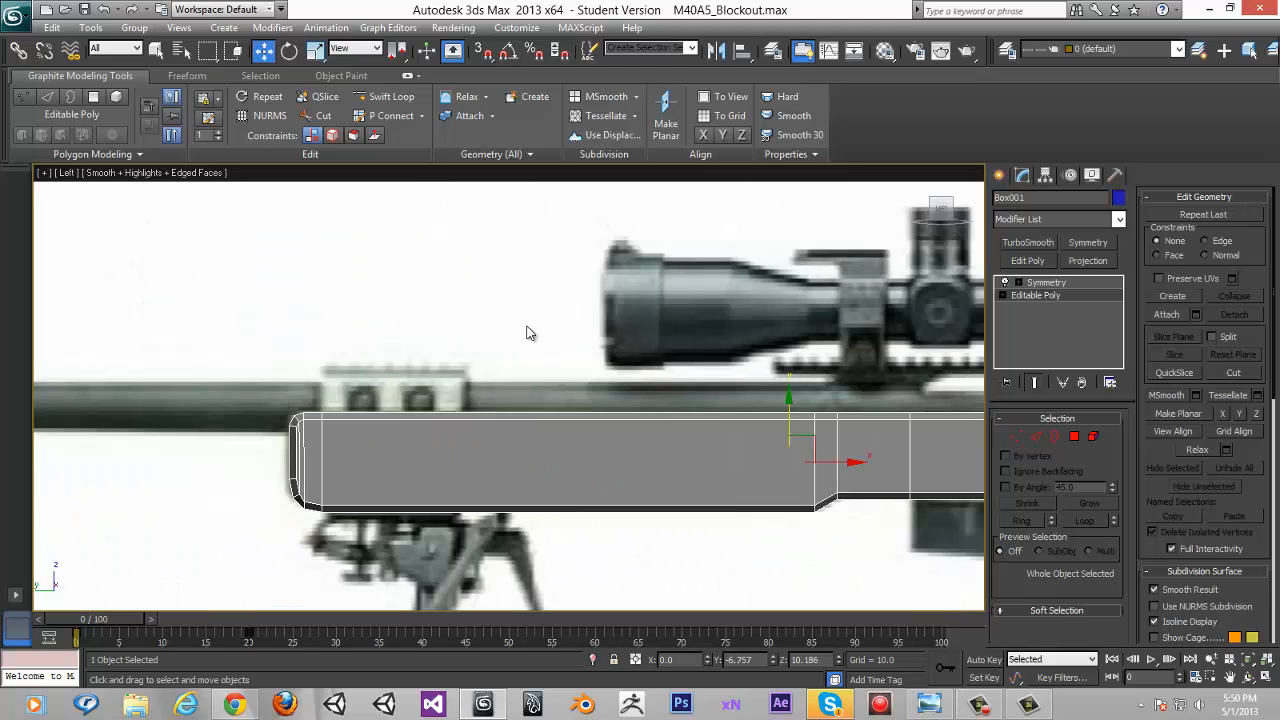
{"action": "scroll", "coordinate": [371, 357], "scroll_direction": "down", "scroll_amount": 1}
{"action": "scroll", "coordinate": [662, 394], "scroll_direction": "up", "scroll_amount": 3}
{"action": "scroll", "coordinate": [638, 412], "scroll_direction": "down", "scroll_amount": 2}
{"action": "mouse_move", "coordinate": [565, 422]}
{"action": "middle_mouse_down"}
{"action": "mouse_move", "coordinate": [638, 412]}
{"action": "mouse_move", "coordinate": [552, 400]}
{"action": "middle_mouse_up"}
{"action": "middle_click_drag", "start_coordinate": [815, 417], "coordinate": [789, 457]}
{"action": "middle_click_drag", "start_coordinate": [540, 439], "coordinate": [577, 359]}
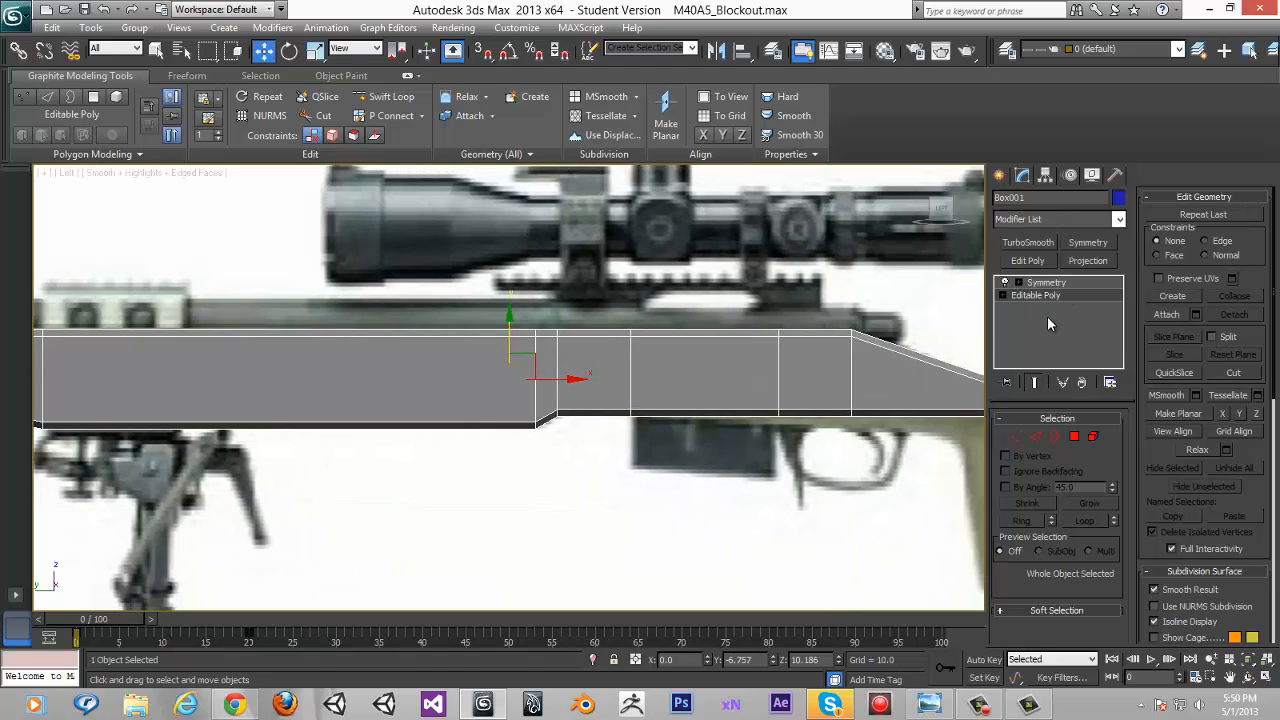
Add a TurboSmooth modifier directly above Editable Poly, with Isoline Display on and 3 iterations
{"action": "right_click", "coordinate": [1047, 316]}
{"action": "left_click", "coordinate": [1060, 295]}
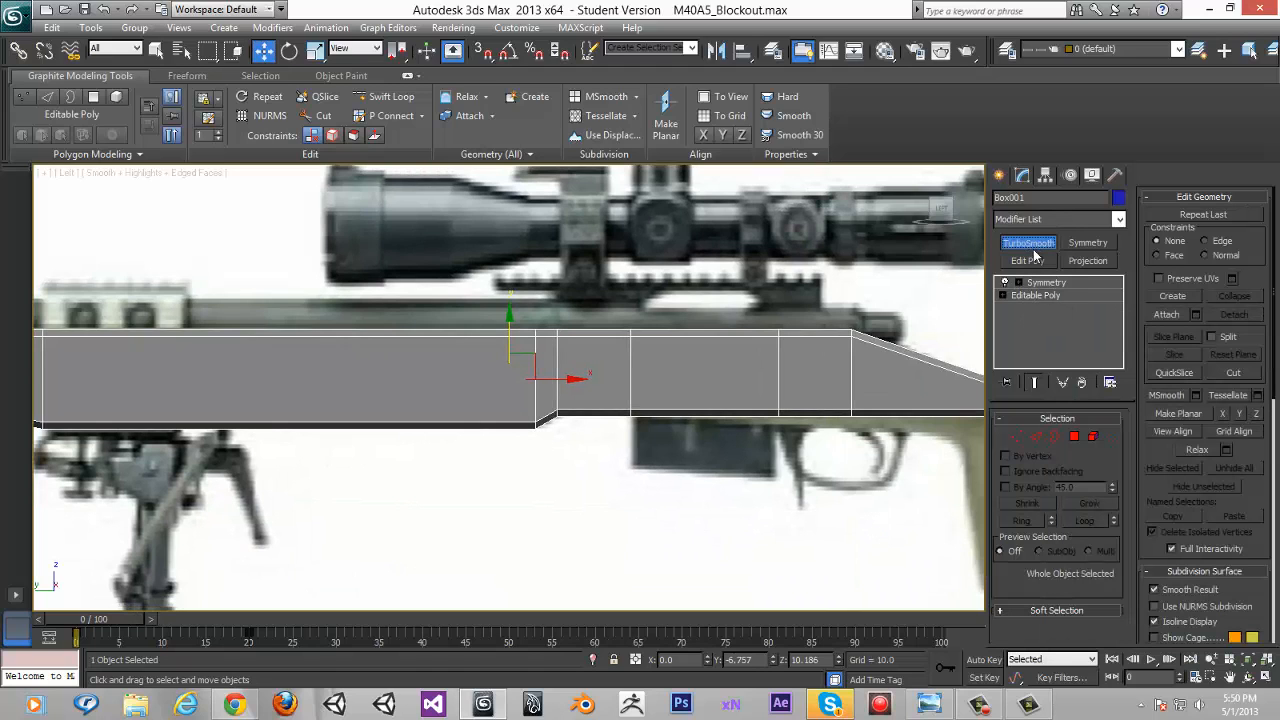
{"action": "middle_click_drag", "start_coordinate": [709, 323], "coordinate": [606, 333]}
{"action": "scroll", "coordinate": [606, 333], "scroll_direction": "down", "scroll_amount": 2}
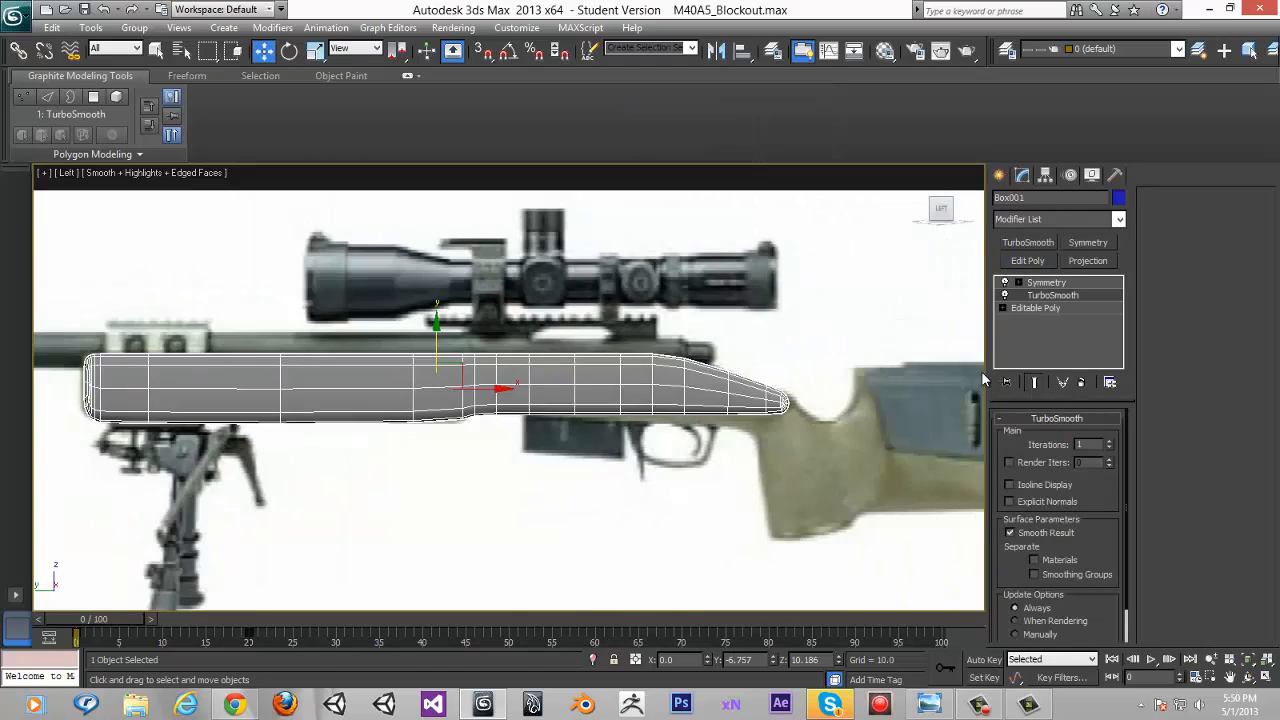
{"action": "left_click", "coordinate": [1009, 484]}
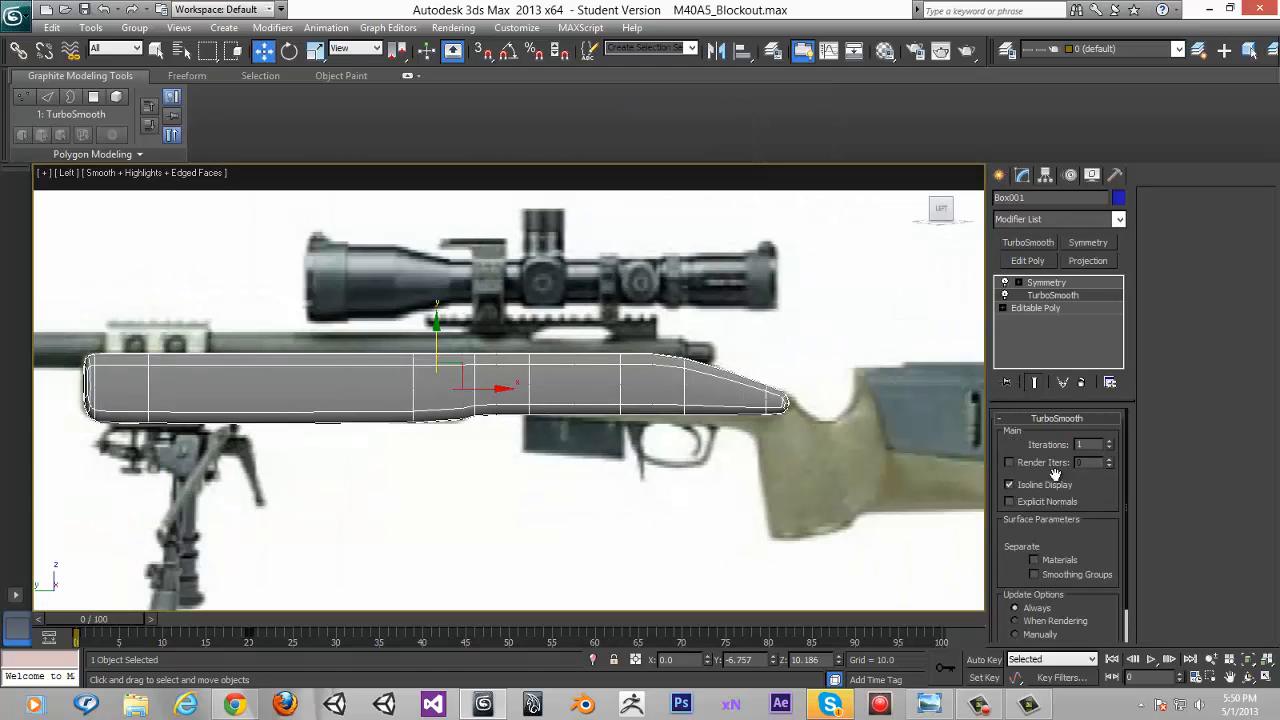
{"action": "left_click", "coordinate": [1109, 441]}
{"action": "left_click", "coordinate": [1109, 441]}
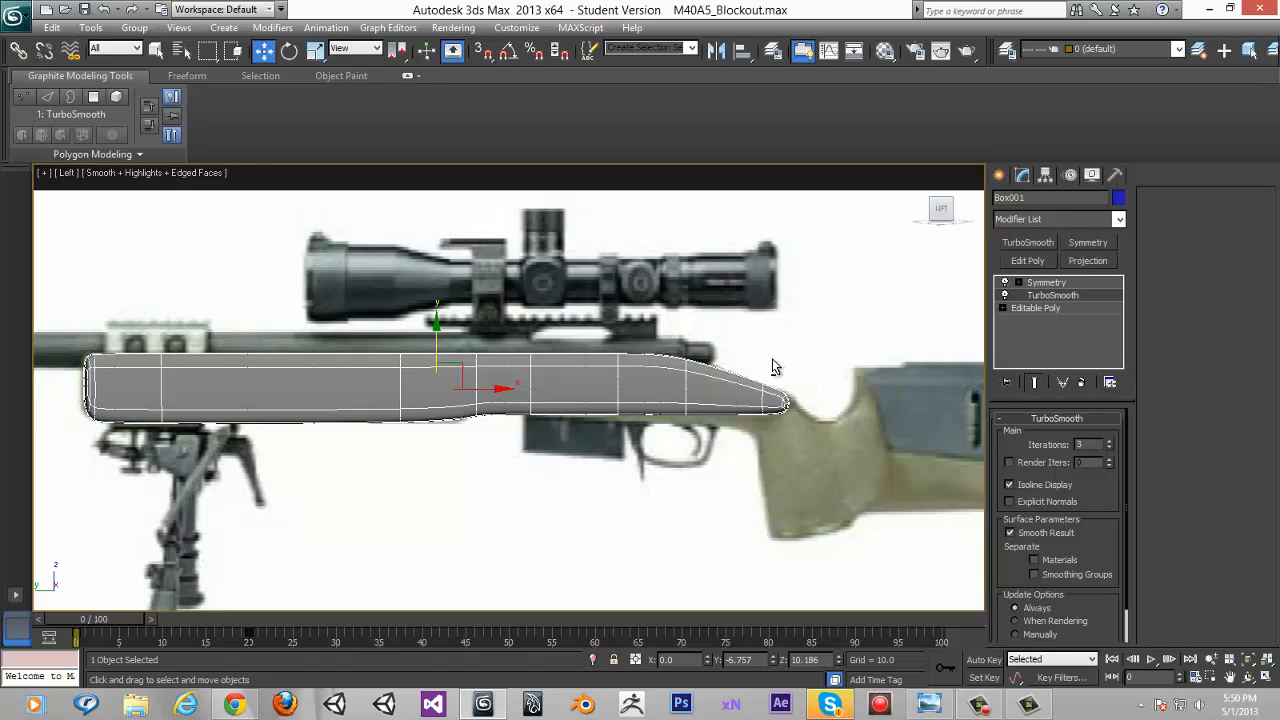
Test-render the smoothed stock from an angled view, first whole and then closer up, and close the renders
{"action": "middle_click_drag", "start_coordinate": [772, 358], "coordinate": [873, 366], "text": "alt"}
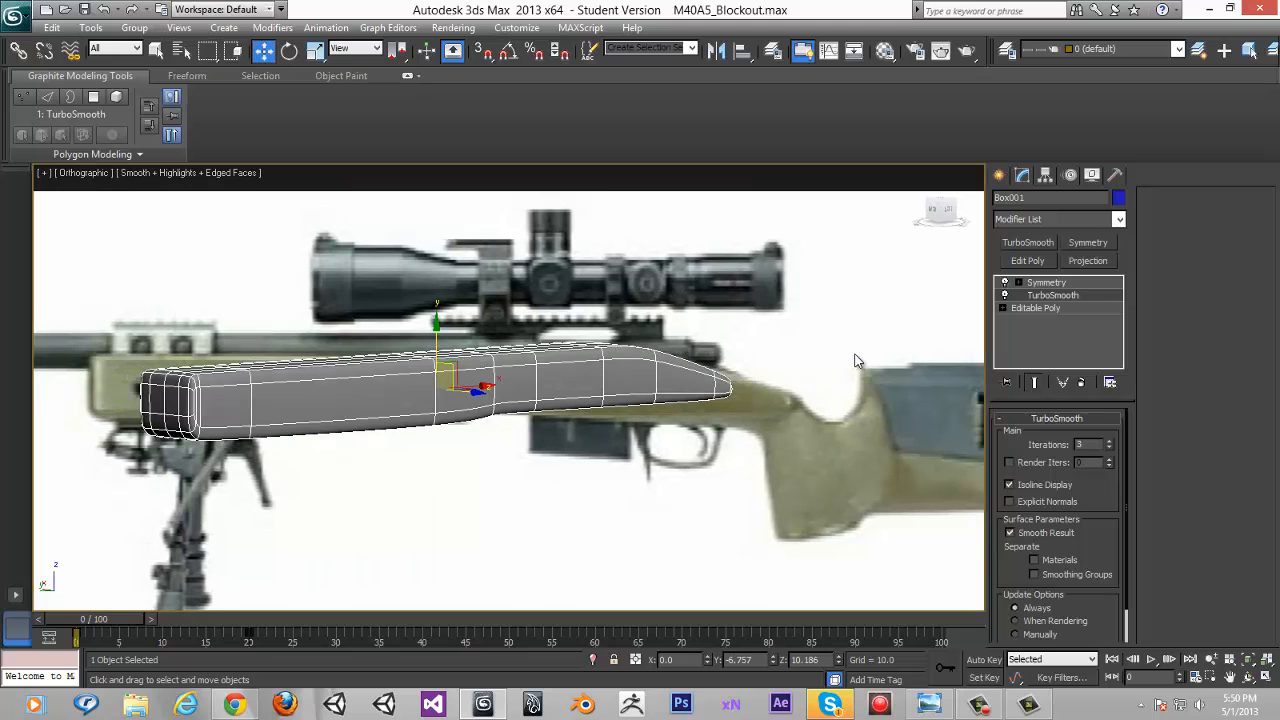
{"action": "key", "text": "shift+q"}
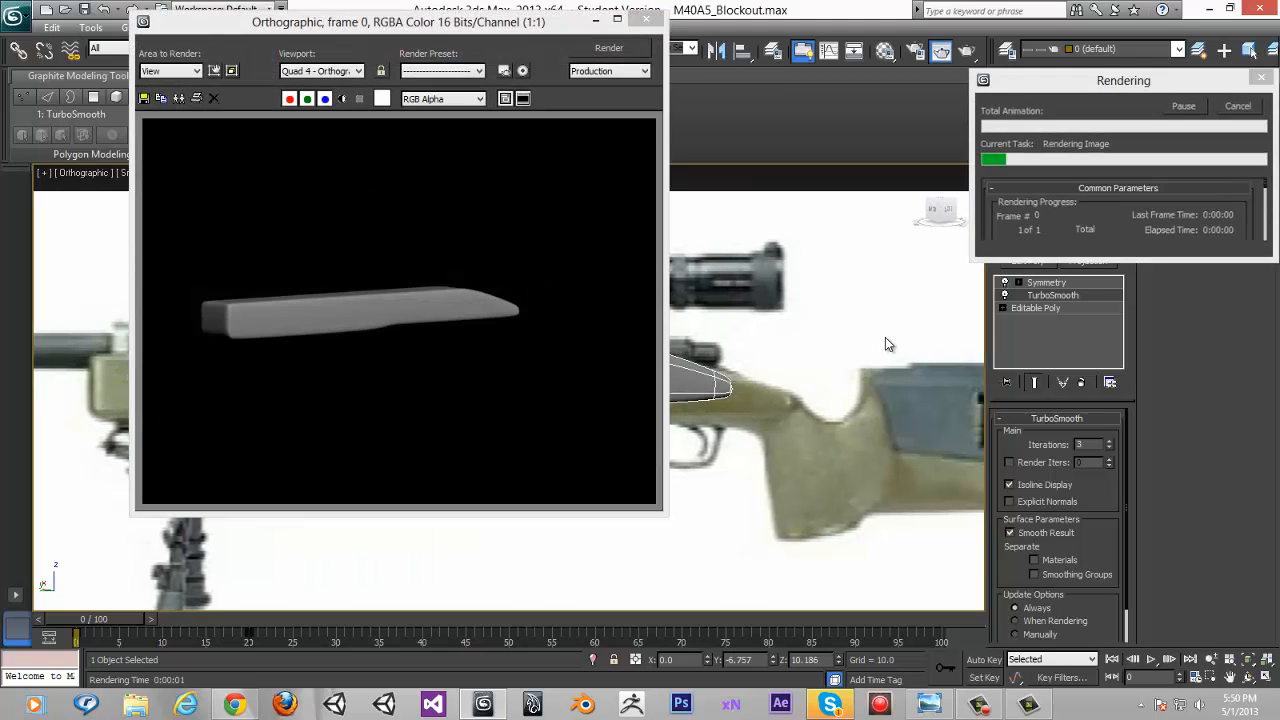
{"action": "left_click", "coordinate": [650, 20]}
{"action": "scroll", "coordinate": [763, 371], "scroll_direction": "up", "scroll_amount": 6}
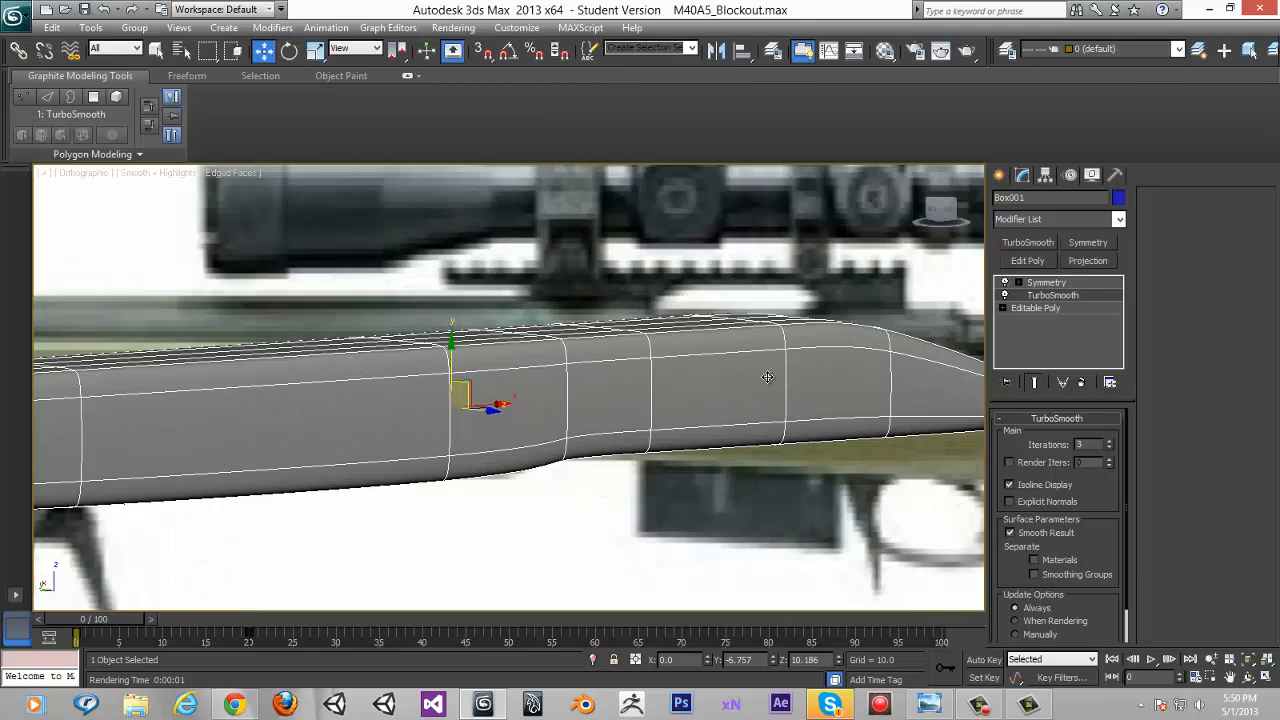
{"action": "key", "text": "shift+q"}
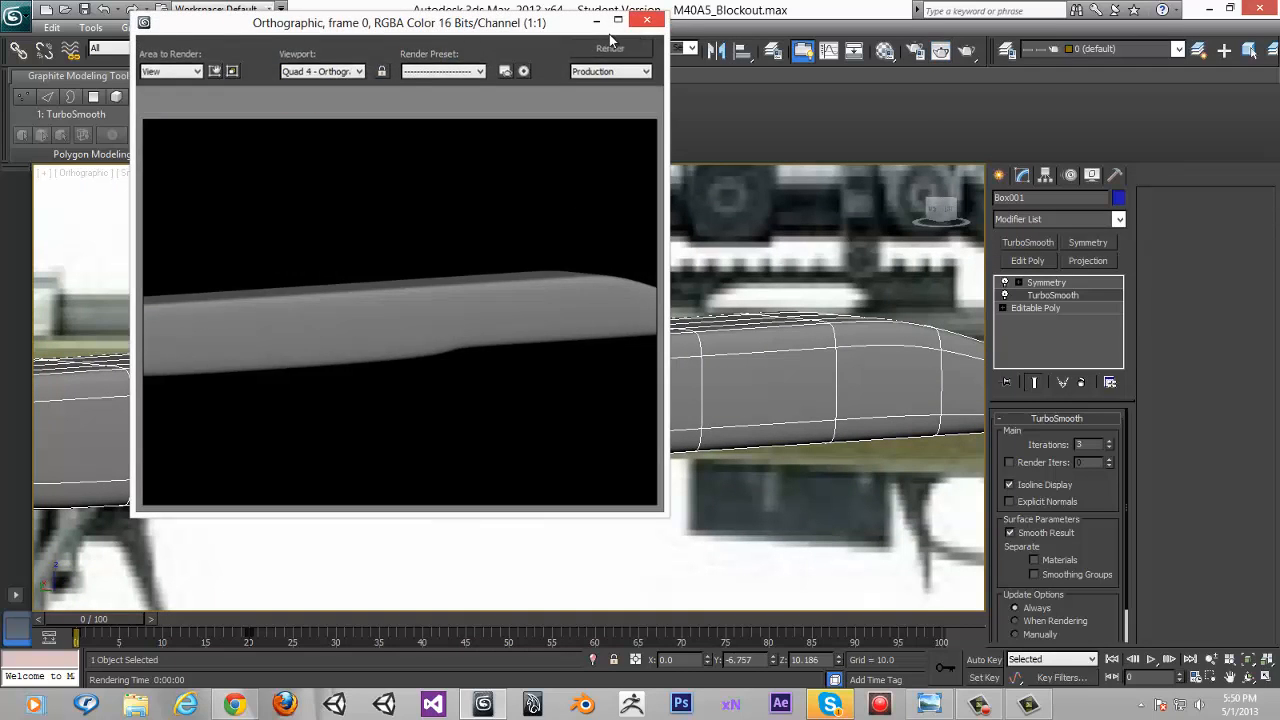
{"action": "left_click", "coordinate": [644, 21]}
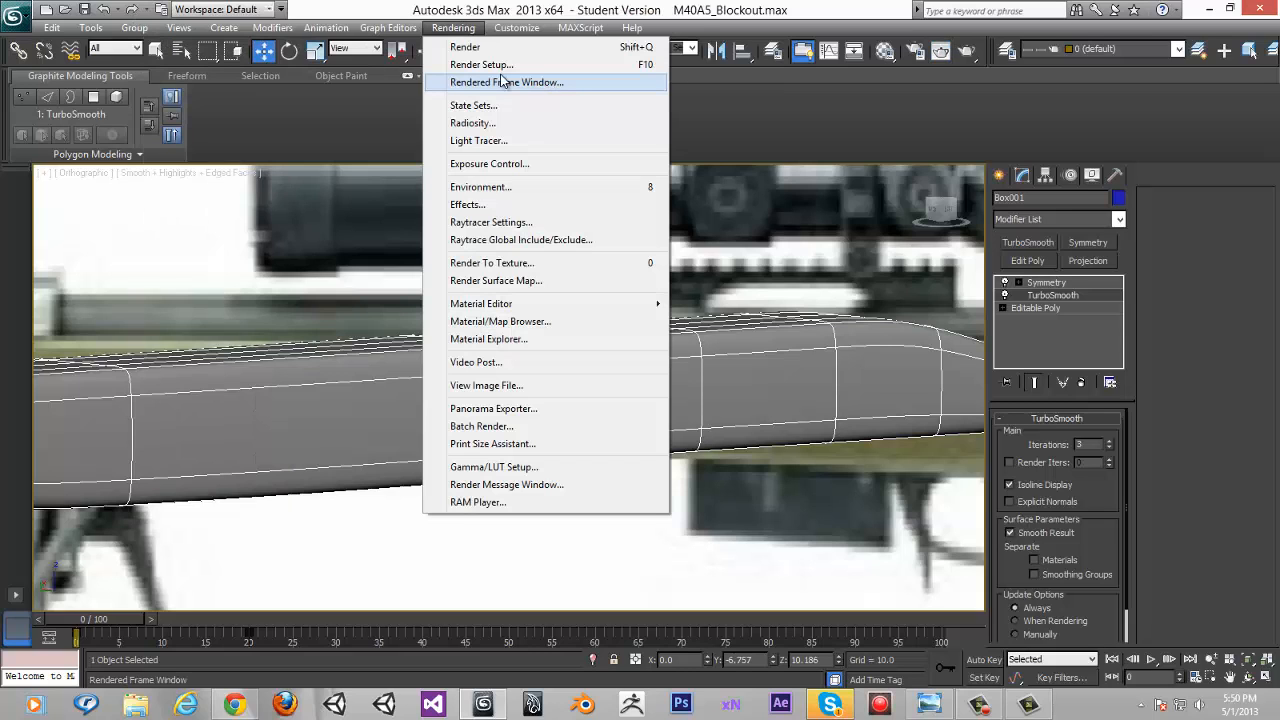
Set the render output size to the HDTV (video) preset at 1280x720 in Render Setup
{"action": "left_click", "coordinate": [497, 65]}
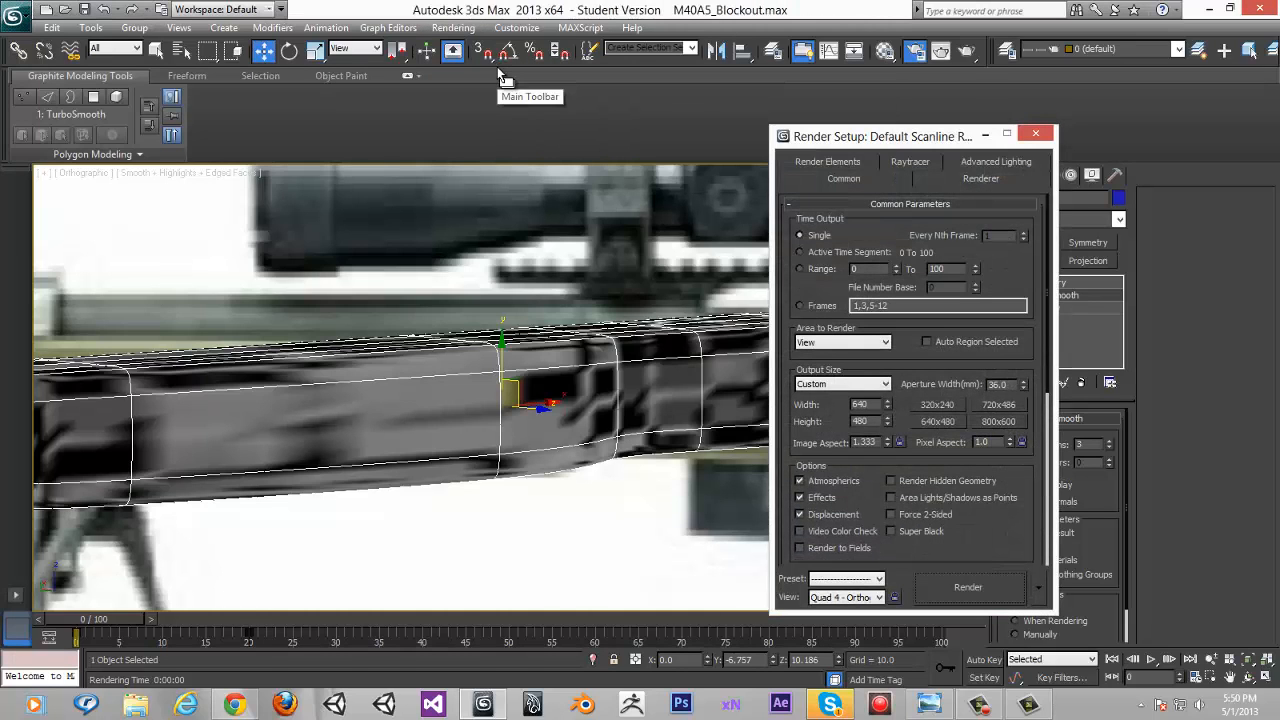
{"action": "left_click", "coordinate": [885, 384]}
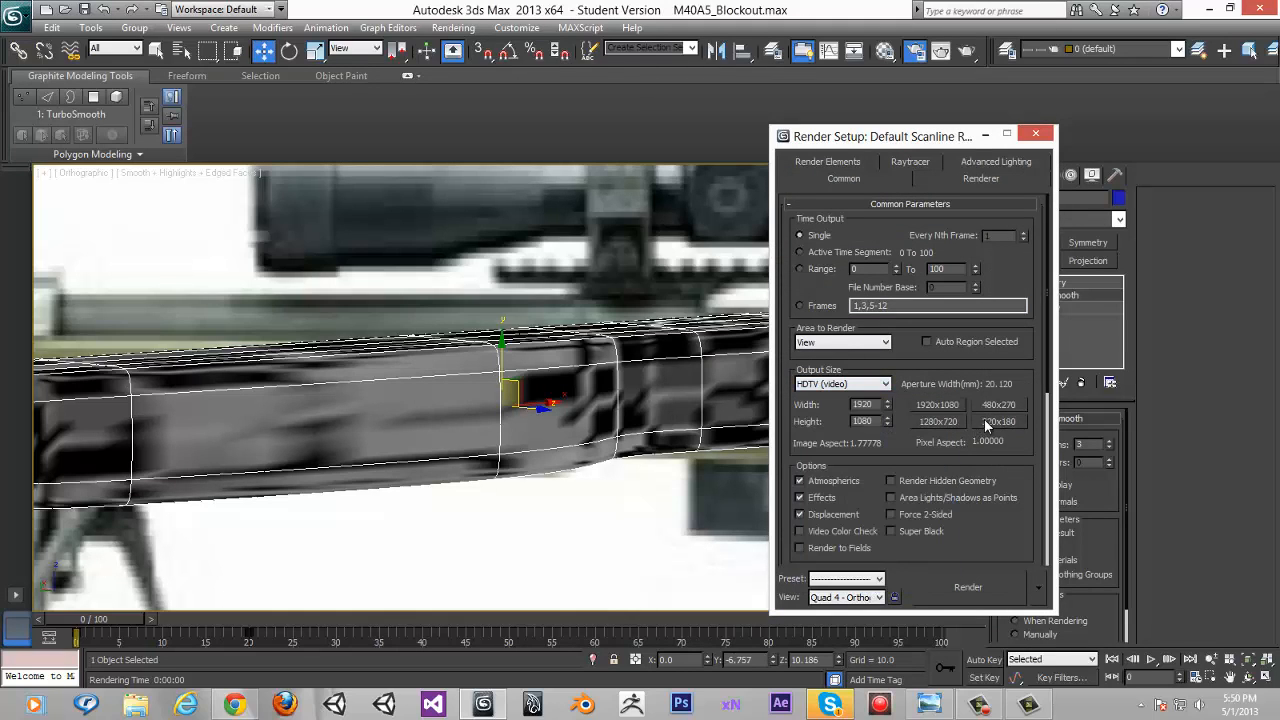
{"action": "left_click", "coordinate": [939, 422]}
{"action": "left_click", "coordinate": [1037, 133]}
Render the full length of the smoothed stock at the larger output size and close the render
{"action": "scroll", "coordinate": [672, 394], "scroll_direction": "down", "scroll_amount": 6}
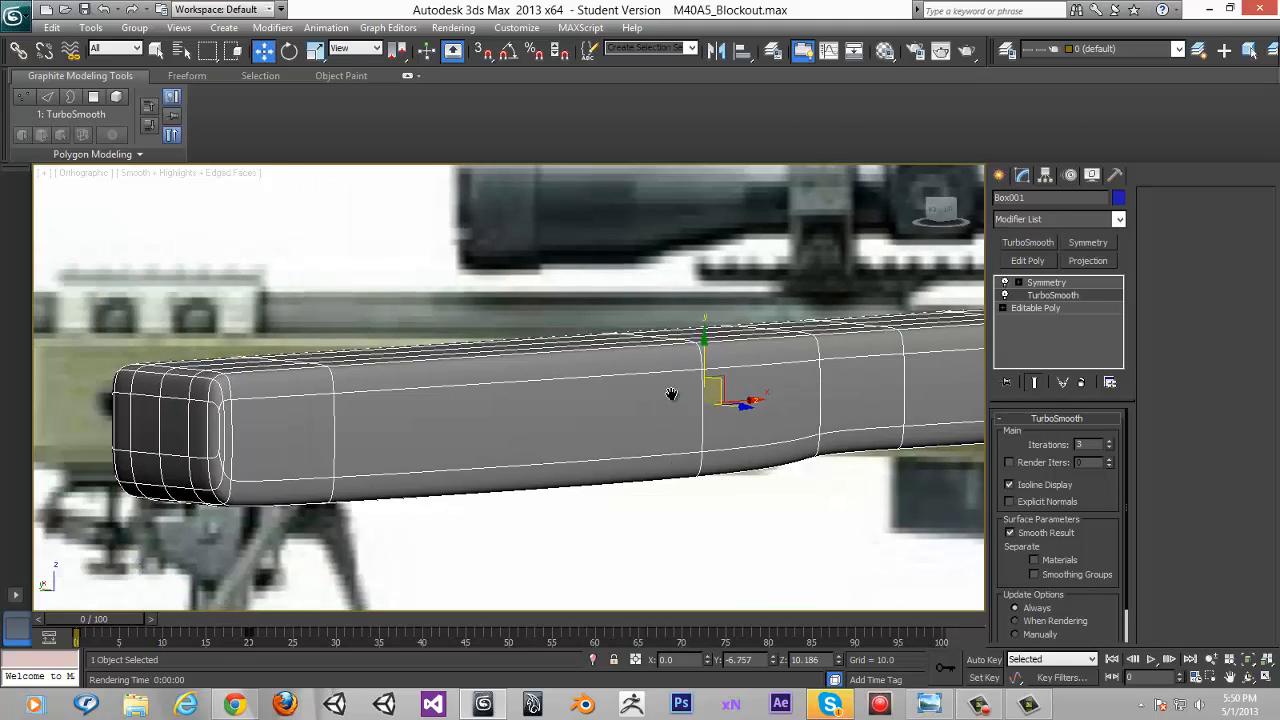
{"action": "scroll", "coordinate": [620, 413], "scroll_direction": "up", "scroll_amount": 4}
{"action": "key", "text": "shift+q"}
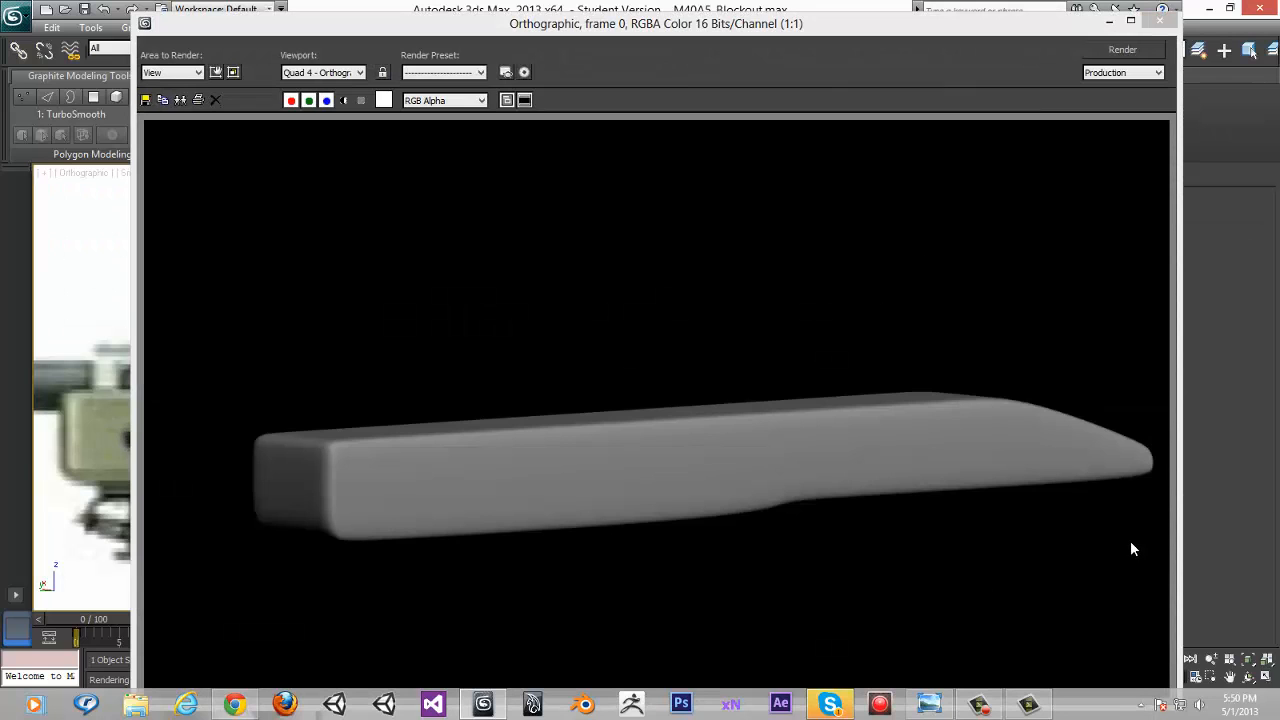
{"action": "left_click", "coordinate": [1159, 20]}
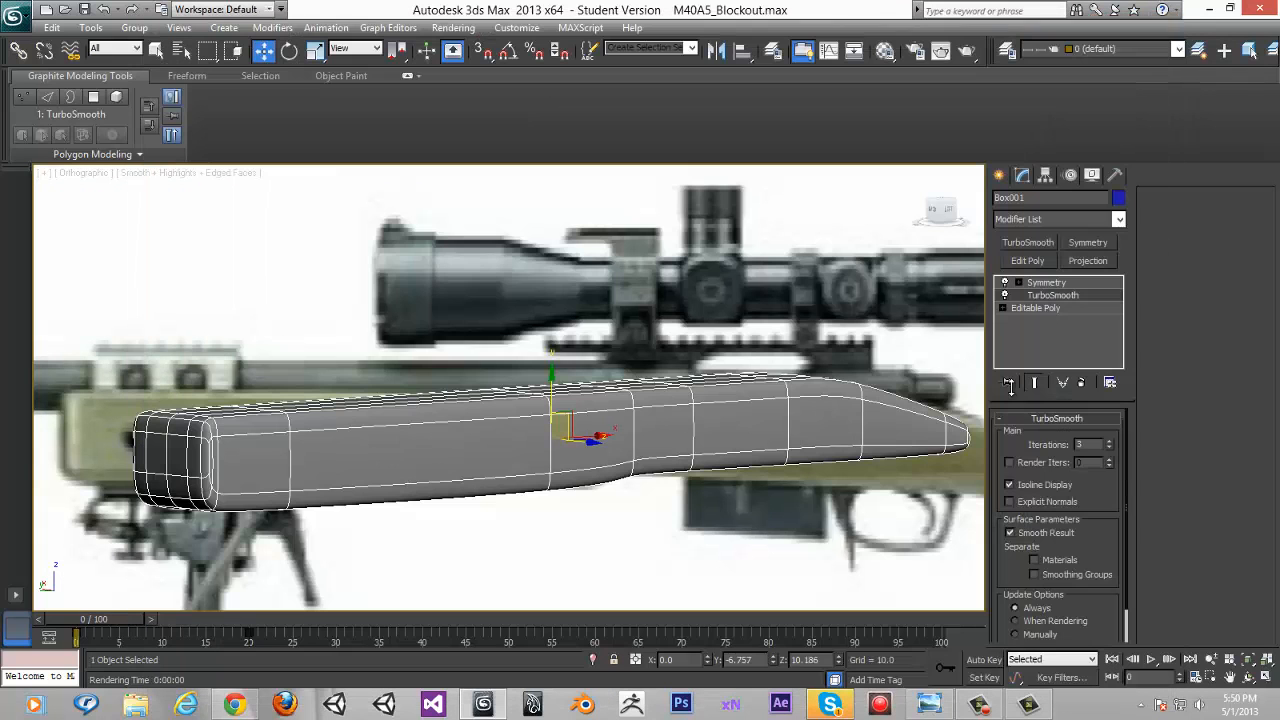
Turn TurboSmooth's Isoline Display off and back on to compare the meshes, and set its iterations to 2
{"action": "left_click", "coordinate": [1010, 484]}
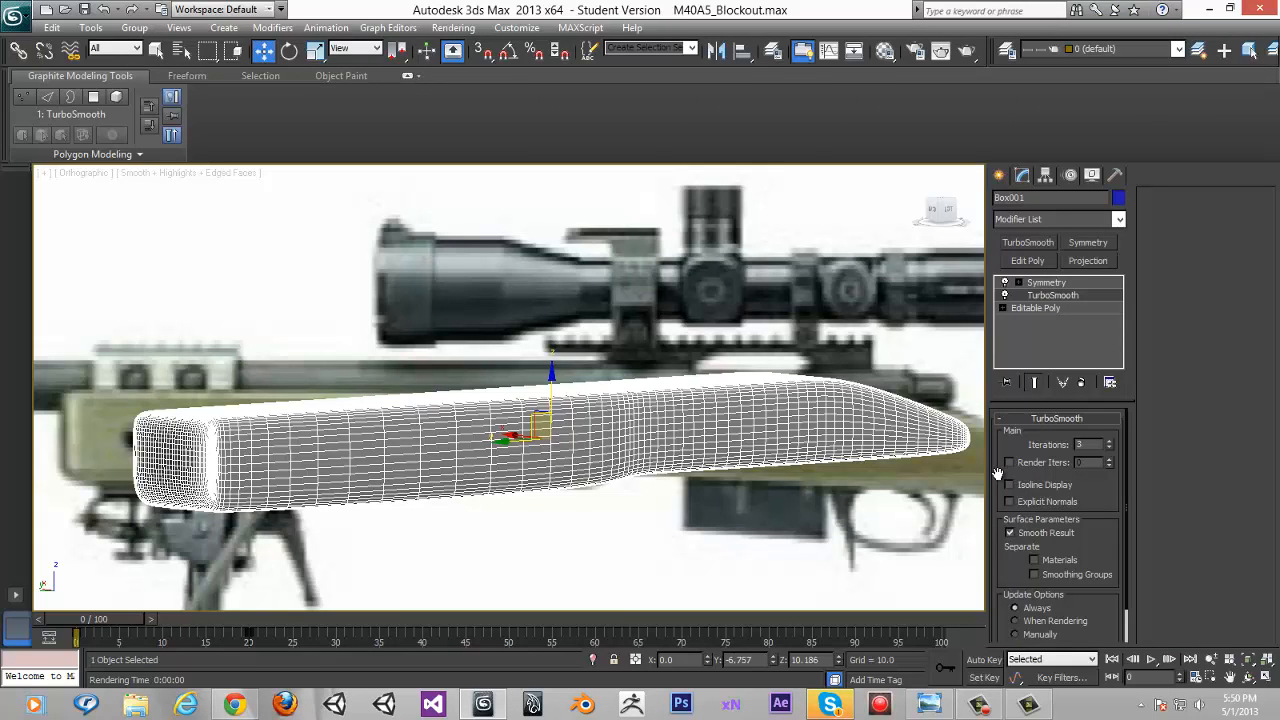
{"action": "left_click", "coordinate": [1042, 484]}
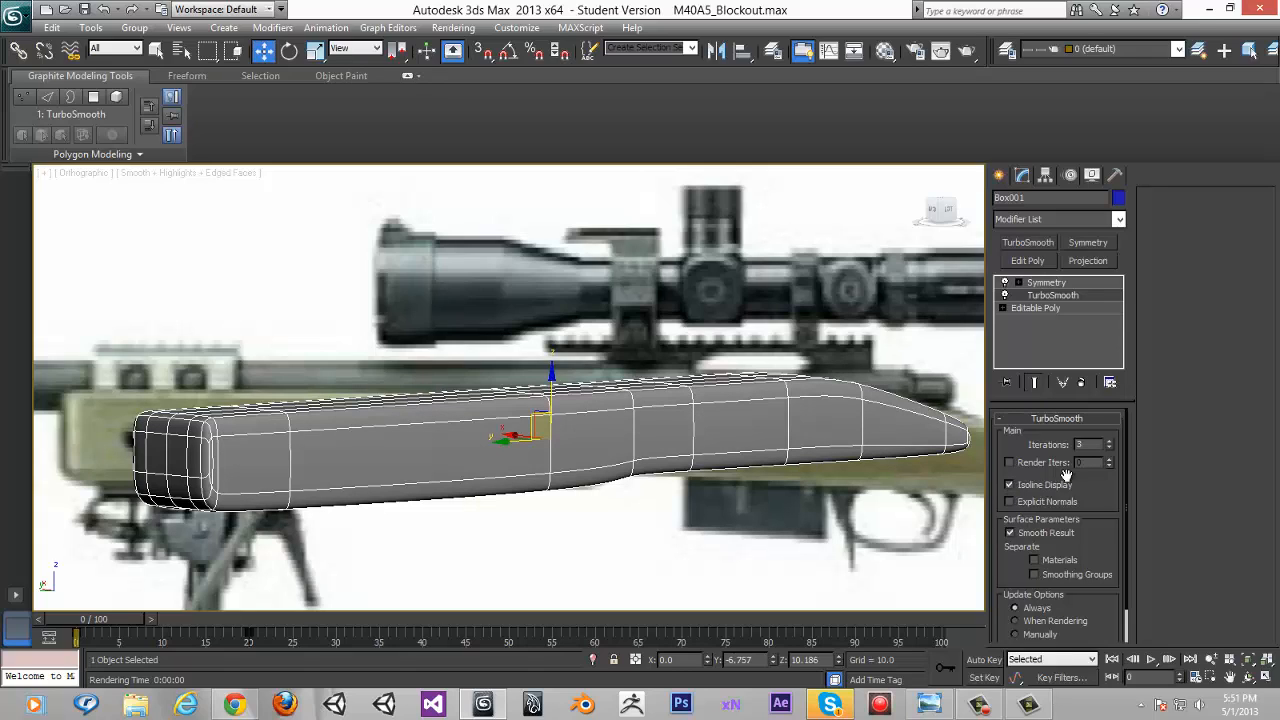
{"action": "right_click", "coordinate": [1113, 457]}
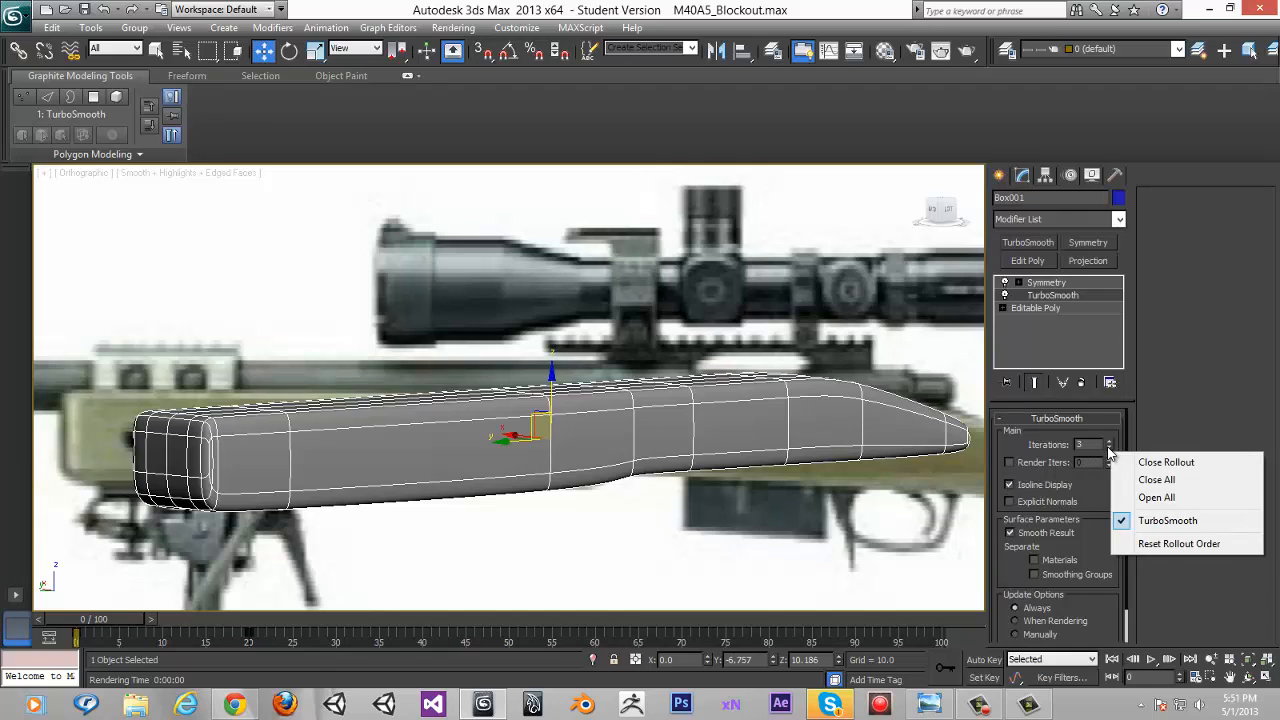
{"action": "right_click", "coordinate": [1109, 452]}
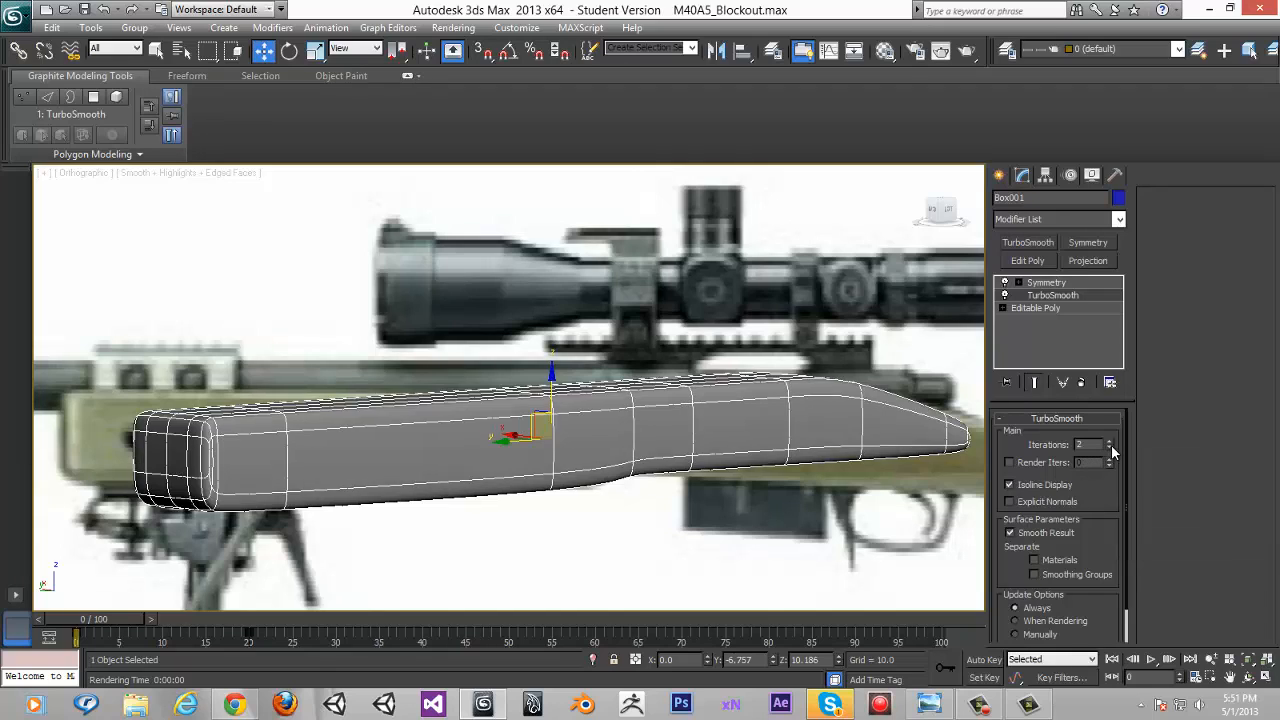
Delete the TurboSmooth modifier from the stock's modifier stack
{"action": "right_click", "coordinate": [1078, 294]}
{"action": "left_click", "coordinate": [1100, 316]}
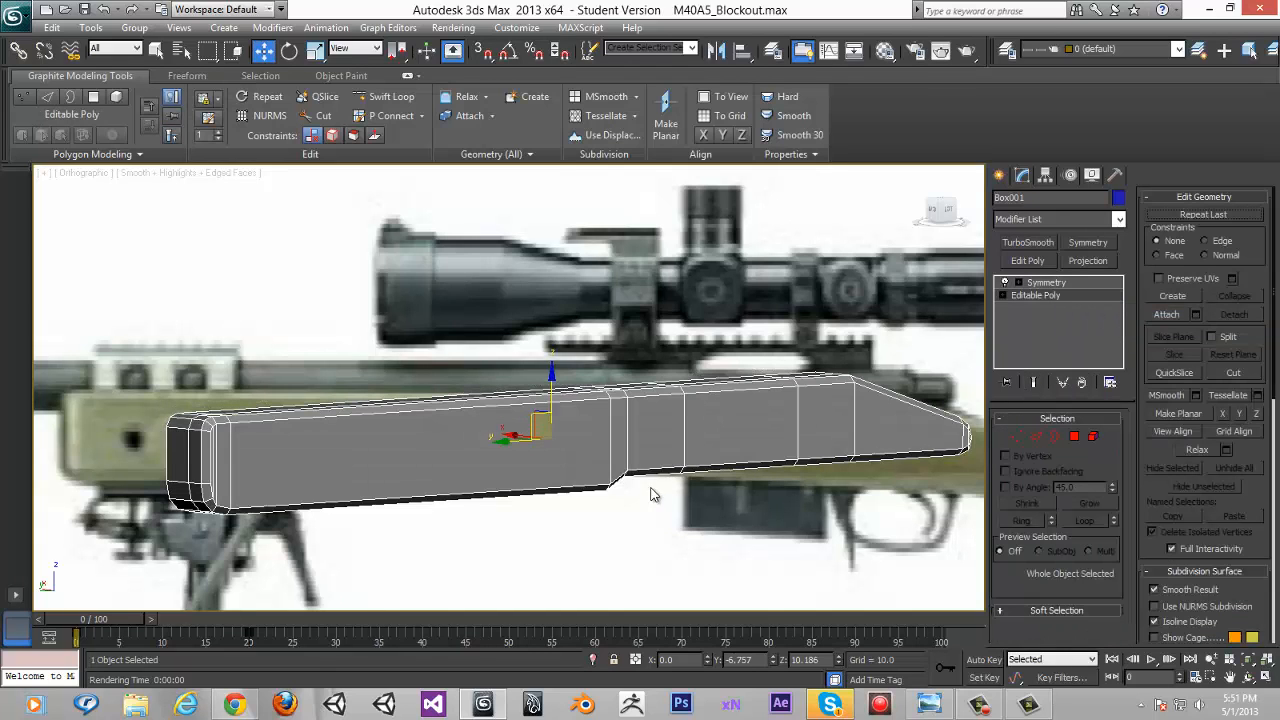
Delete the wall polygon of the magazine recess that lies on the stock's centre plane
{"action": "middle_click_drag", "start_coordinate": [545, 443], "coordinate": [507, 330], "text": "alt"}
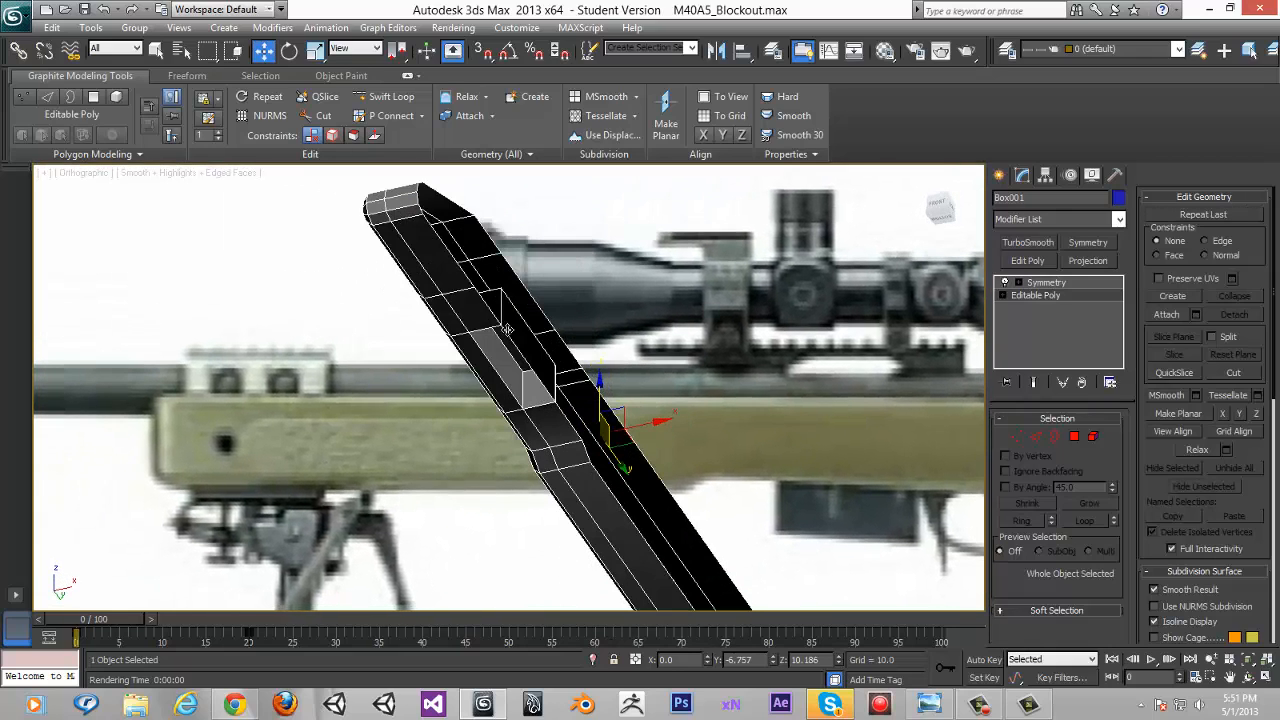
{"action": "left_click", "coordinate": [1074, 437]}
{"action": "left_click", "coordinate": [548, 360]}
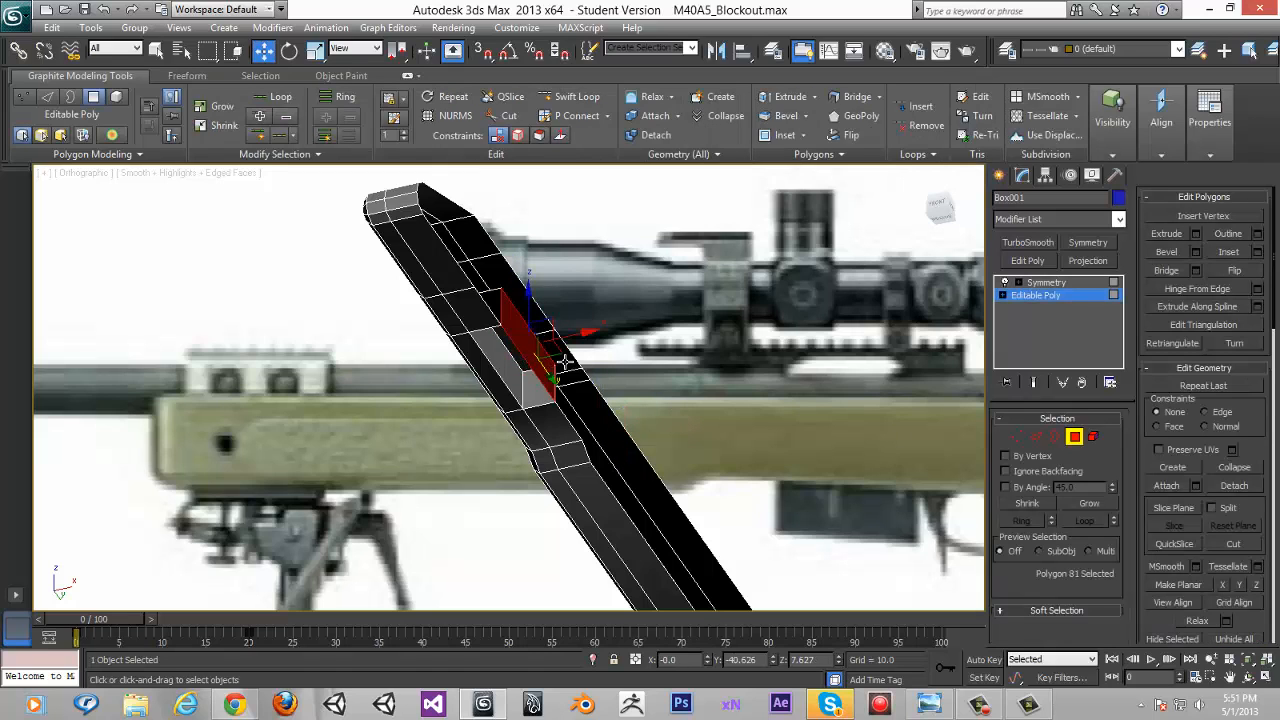
{"action": "key", "text": "Delete"}
{"action": "middle_click_drag", "start_coordinate": [566, 362], "coordinate": [700, 372], "text": "alt"}
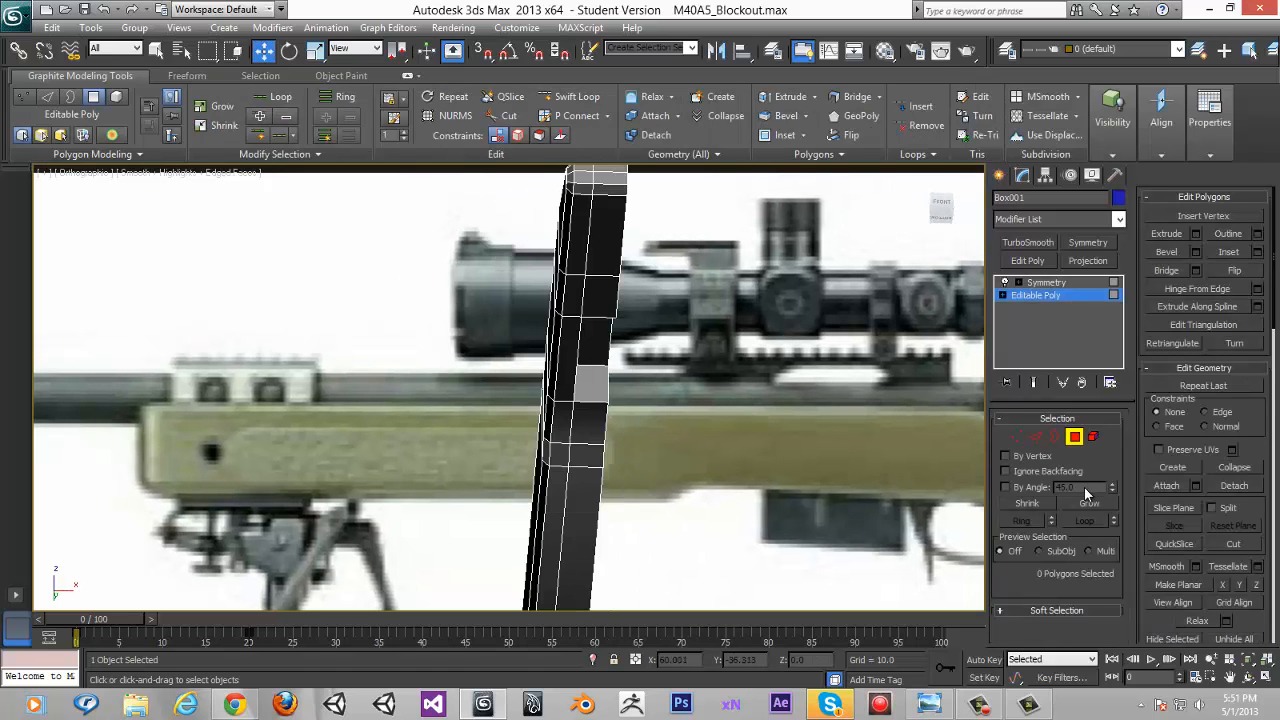
Leave polygon editing and inspect the whole stock from below and in the Left view against the rifle reference
{"action": "left_click", "coordinate": [1075, 438]}
{"action": "middle_click_drag", "start_coordinate": [775, 405], "coordinate": [930, 430], "text": "alt"}
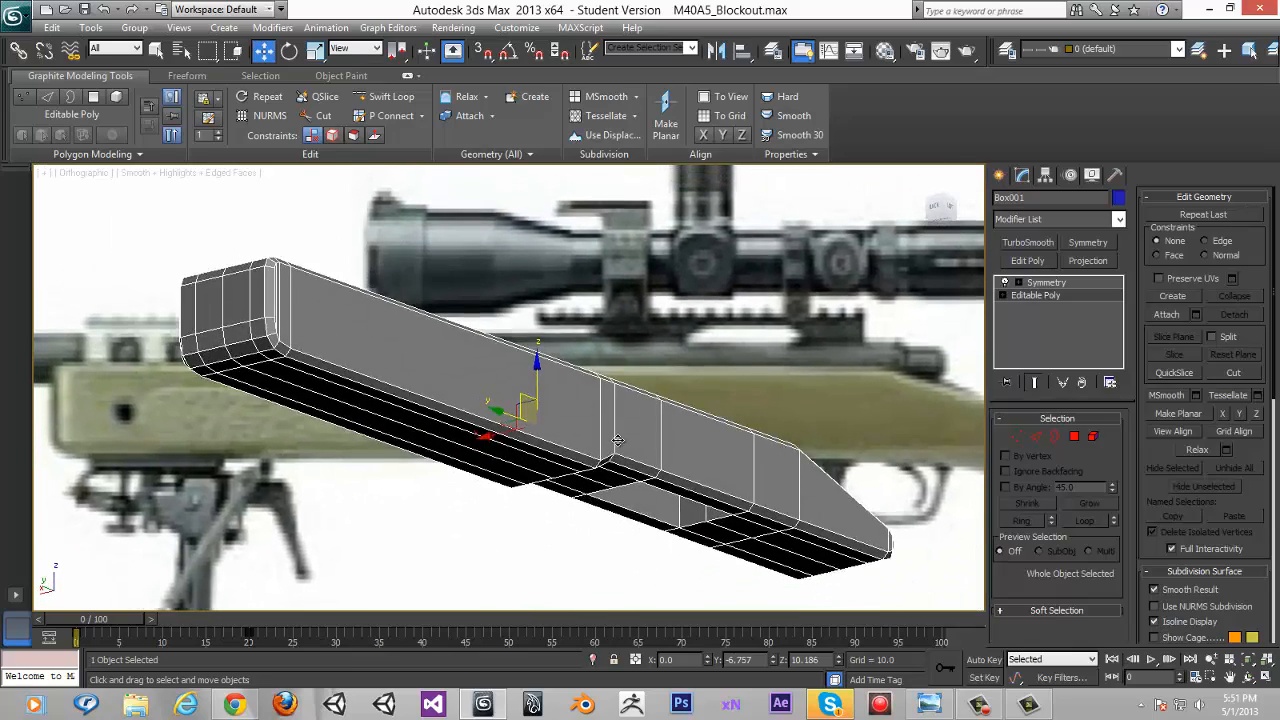
{"action": "middle_click_drag", "start_coordinate": [618, 441], "coordinate": [803, 323], "text": "alt"}
{"action": "scroll", "coordinate": [575, 373], "scroll_direction": "down", "scroll_amount": 4}
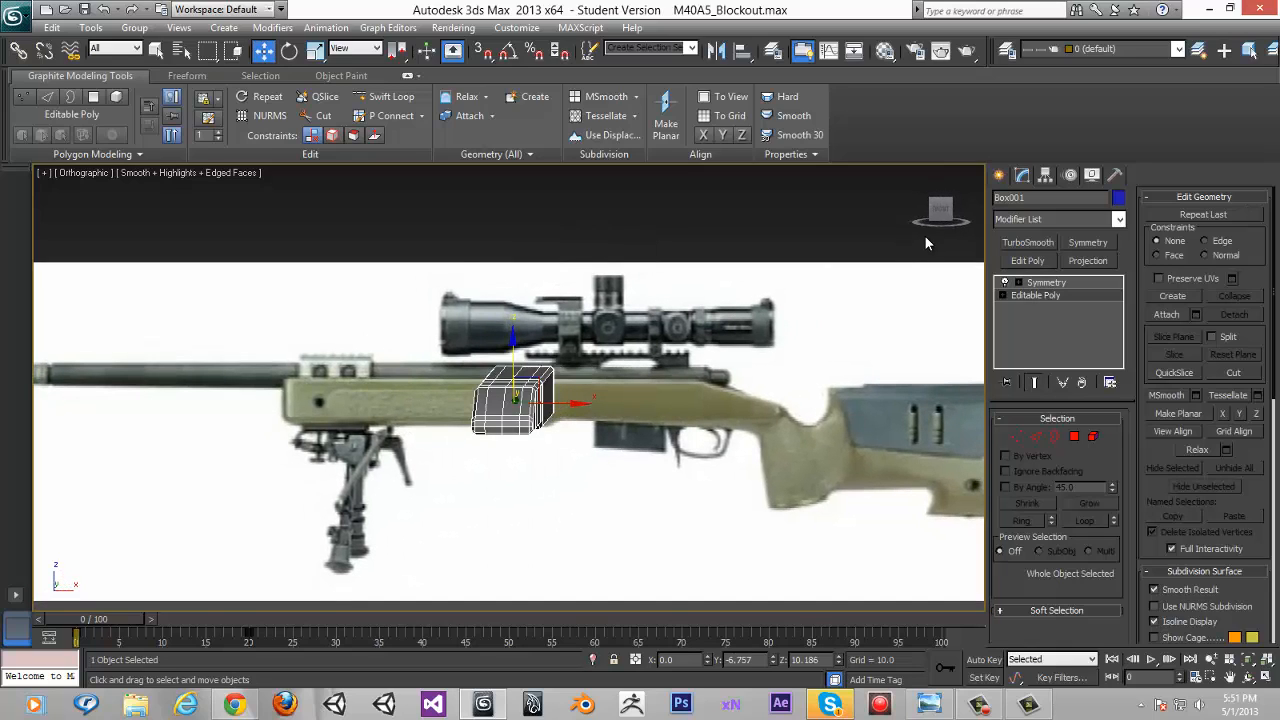
{"action": "left_click", "coordinate": [938, 210]}
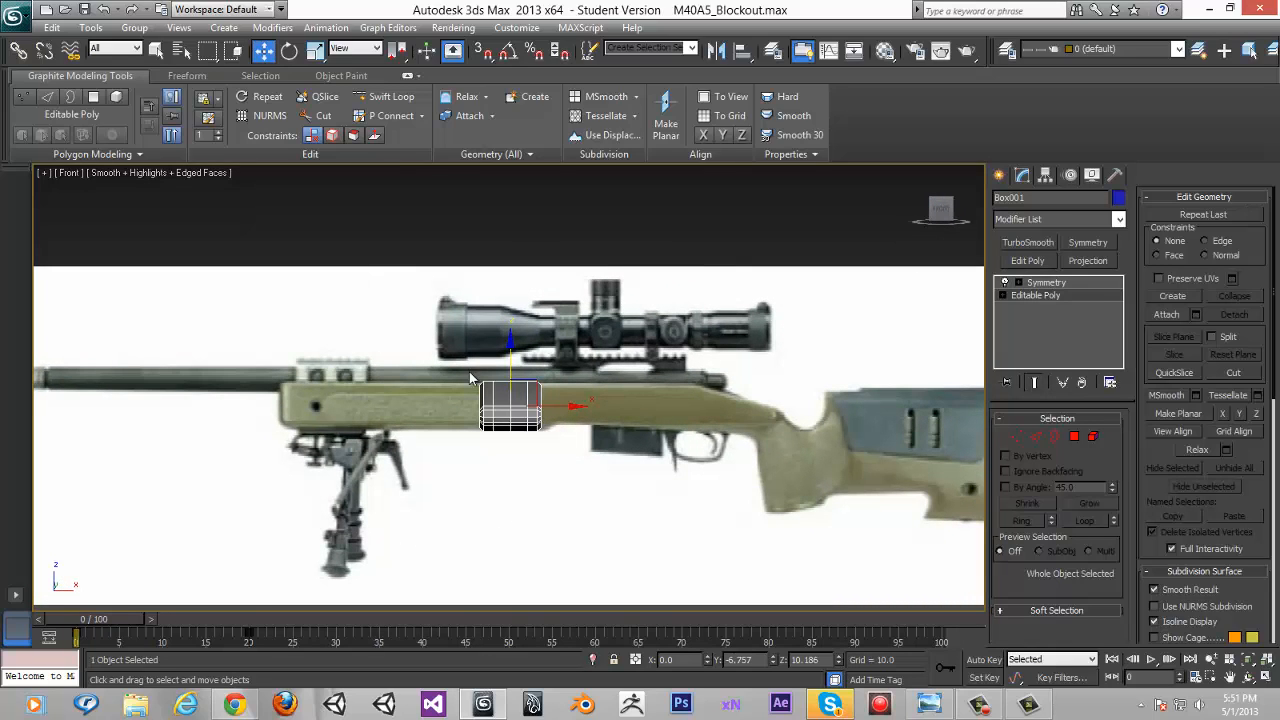
{"action": "middle_click_drag", "start_coordinate": [556, 400], "coordinate": [805, 300], "text": "alt"}
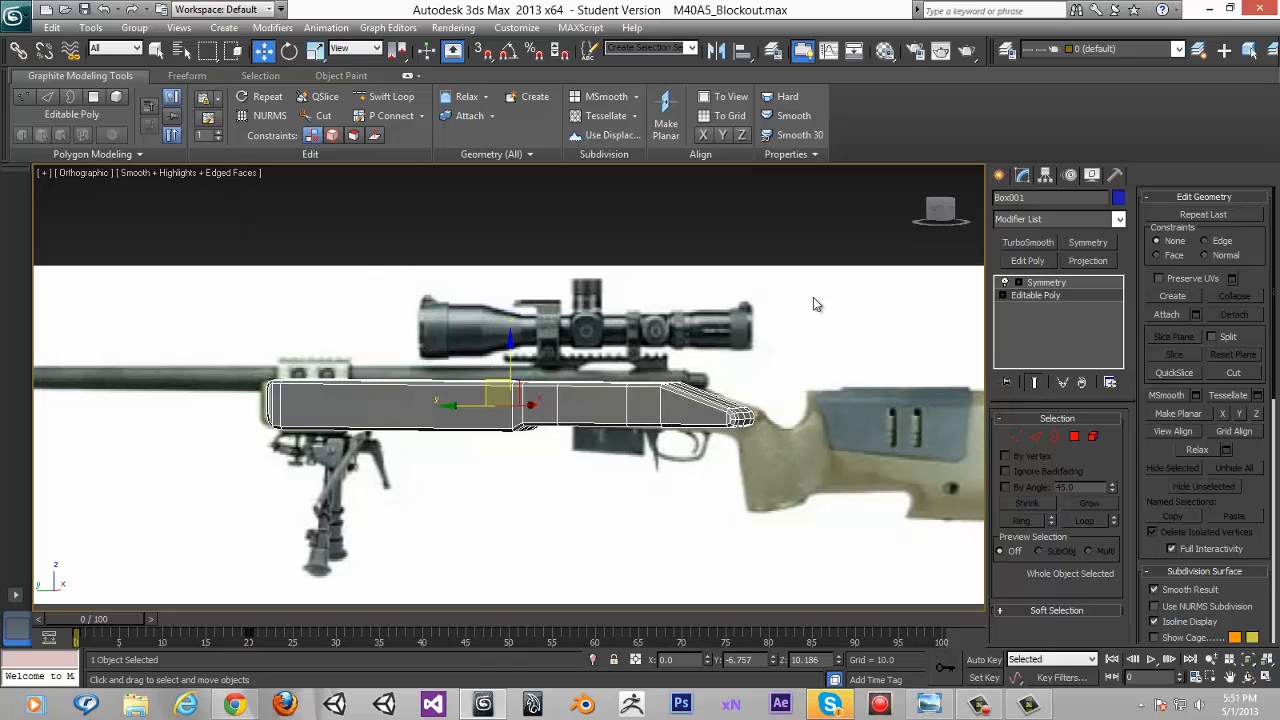
{"action": "left_click", "coordinate": [936, 215]}
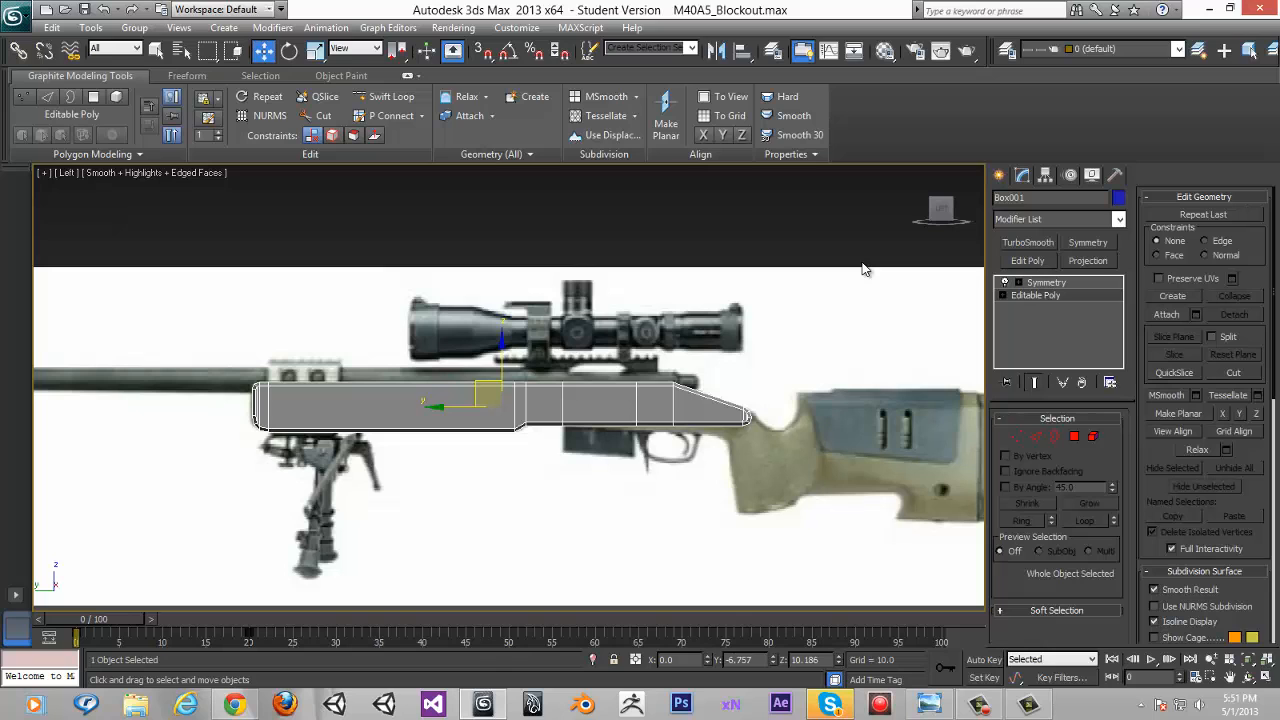
{"action": "scroll", "coordinate": [624, 351], "scroll_direction": "up", "scroll_amount": 8}
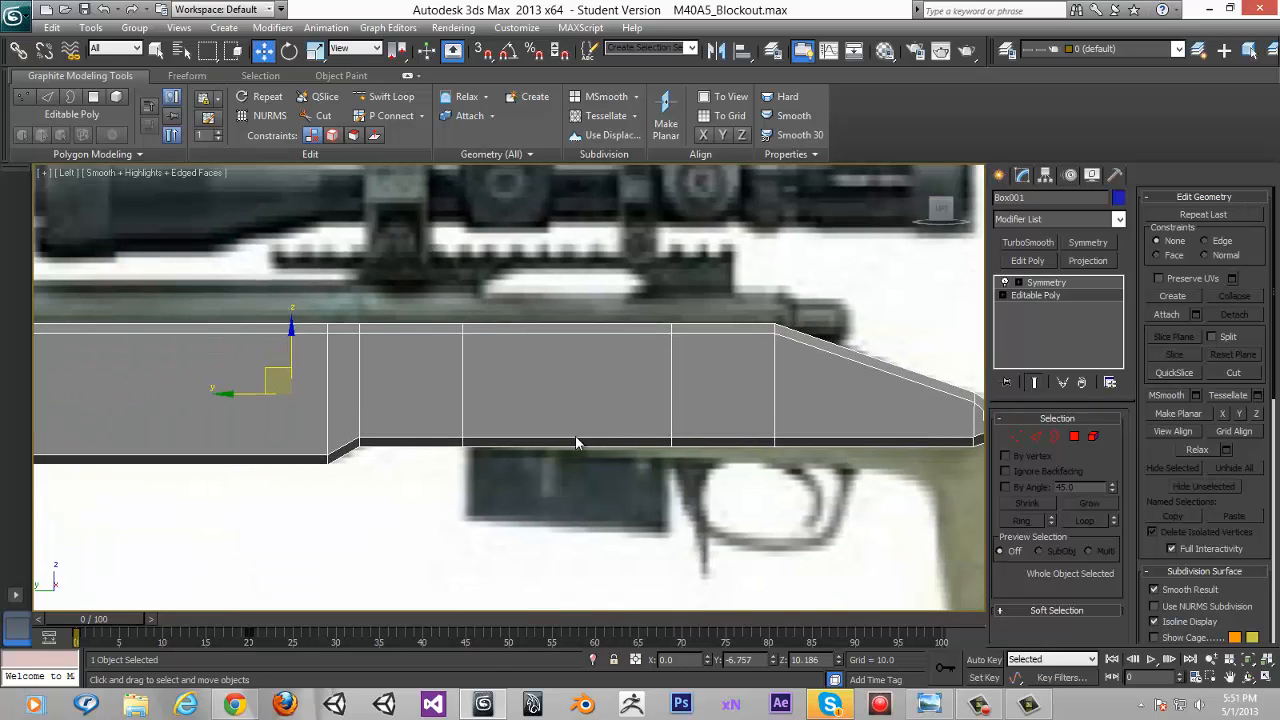
{"action": "scroll", "coordinate": [576, 443], "scroll_direction": "down", "scroll_amount": 6}
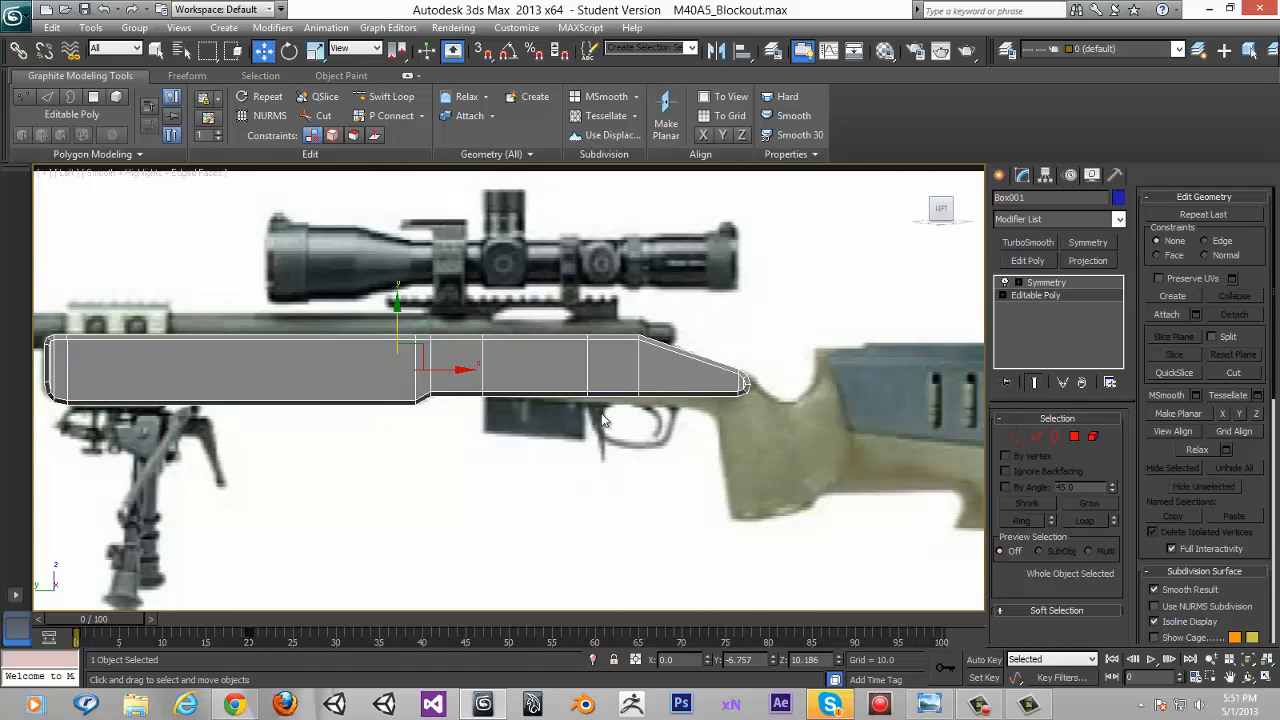
Examine the pistol grip and buttstock in the reference behind the stock's tapered rear end, leaving the stock deselected
{"action": "middle_click_drag", "start_coordinate": [603, 420], "coordinate": [540, 334]}
{"action": "left_click_drag", "start_coordinate": [500, 277], "coordinate": [908, 500]}
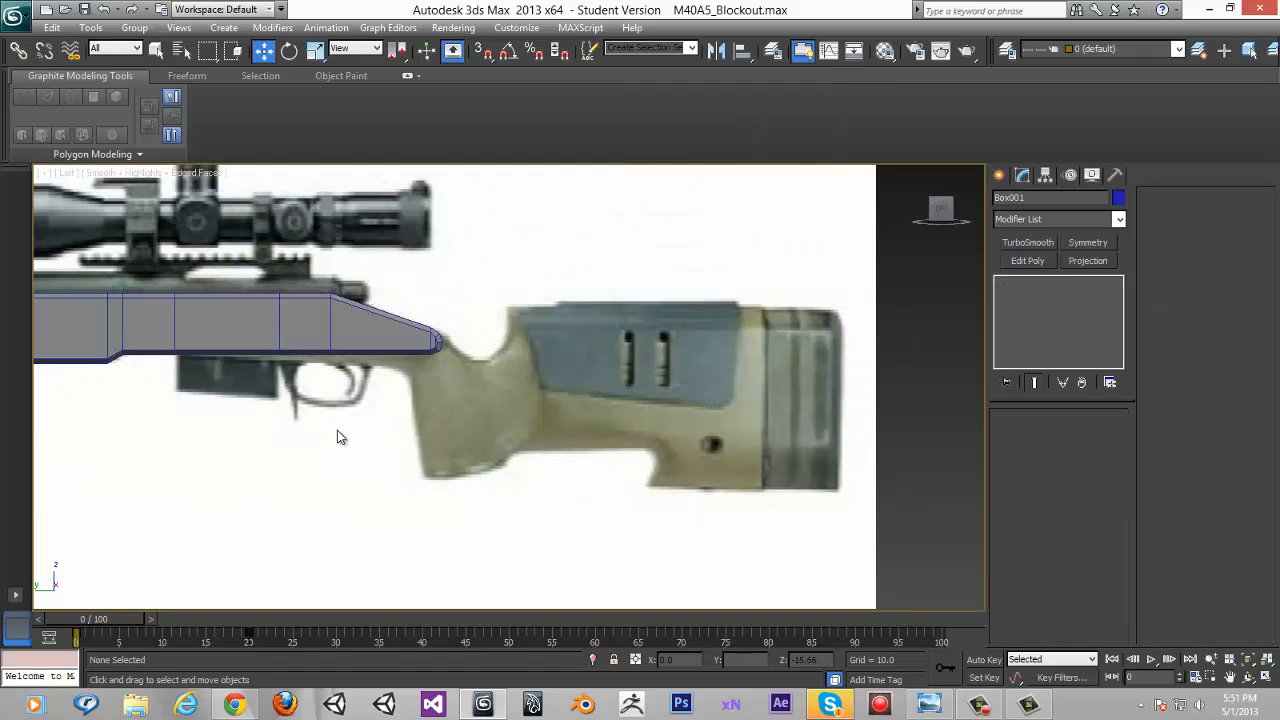
{"action": "left_click_drag", "start_coordinate": [389, 501], "coordinate": [900, 191]}
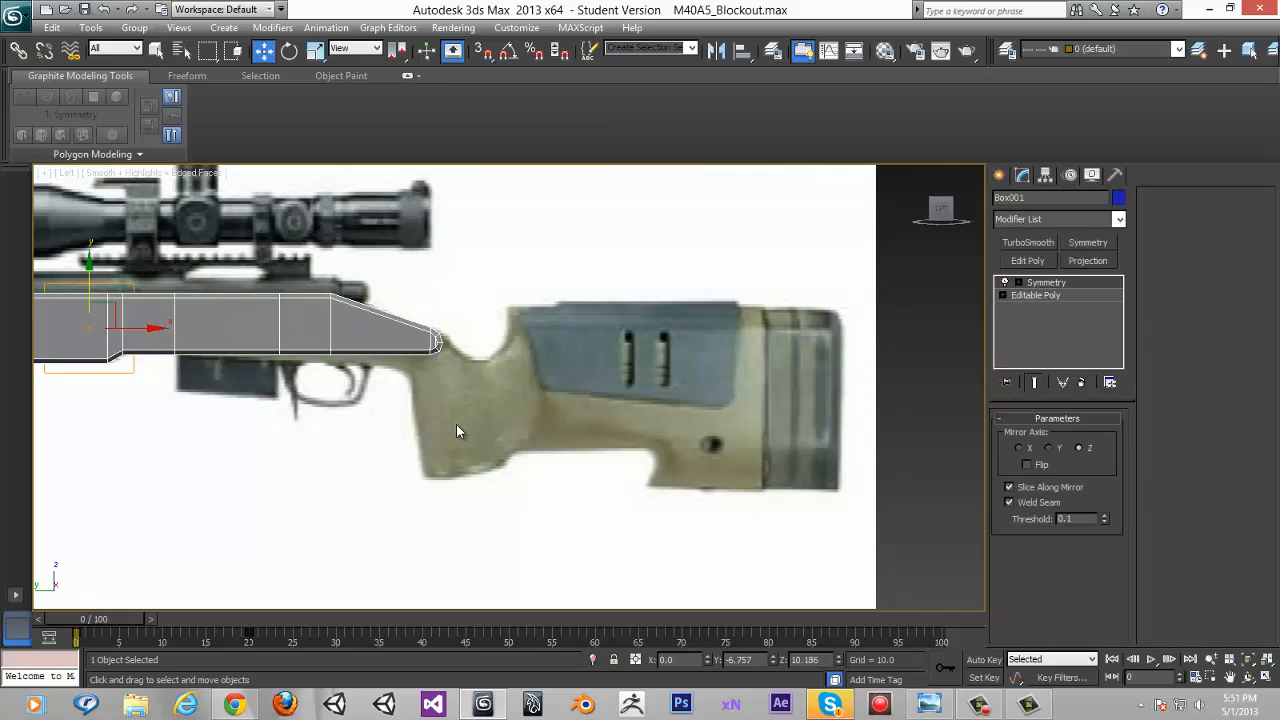
{"action": "left_click", "coordinate": [357, 410]}
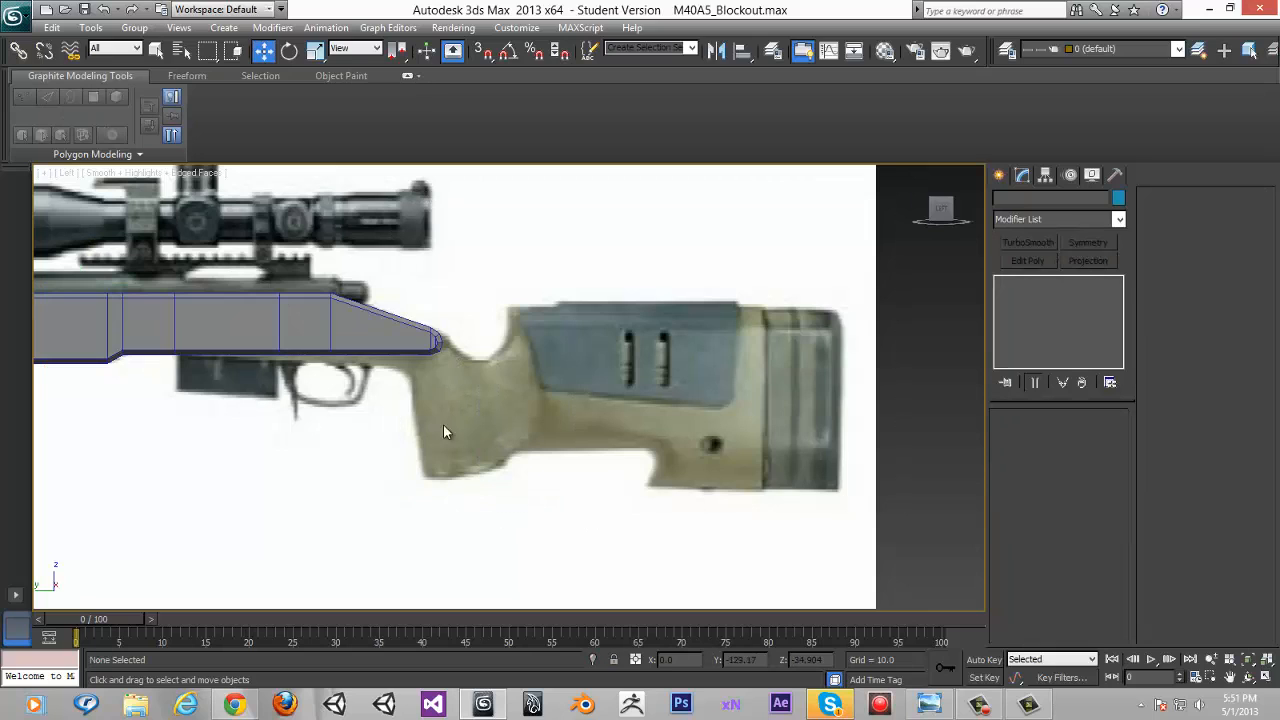
{"action": "left_click_drag", "start_coordinate": [476, 294], "coordinate": [858, 485]}
{"action": "scroll", "coordinate": [666, 434], "scroll_direction": "down", "scroll_amount": 1}
{"action": "middle_click_drag", "start_coordinate": [486, 432], "coordinate": [300, 442]}
{"action": "scroll", "coordinate": [561, 441], "scroll_direction": "up", "scroll_amount": 1}
{"action": "scroll", "coordinate": [674, 512], "scroll_direction": "up", "scroll_amount": 1}
Examine the magazine and trigger guard in the reference beneath the blocked-out stock
{"action": "middle_click_drag", "start_coordinate": [153, 357], "coordinate": [493, 425]}
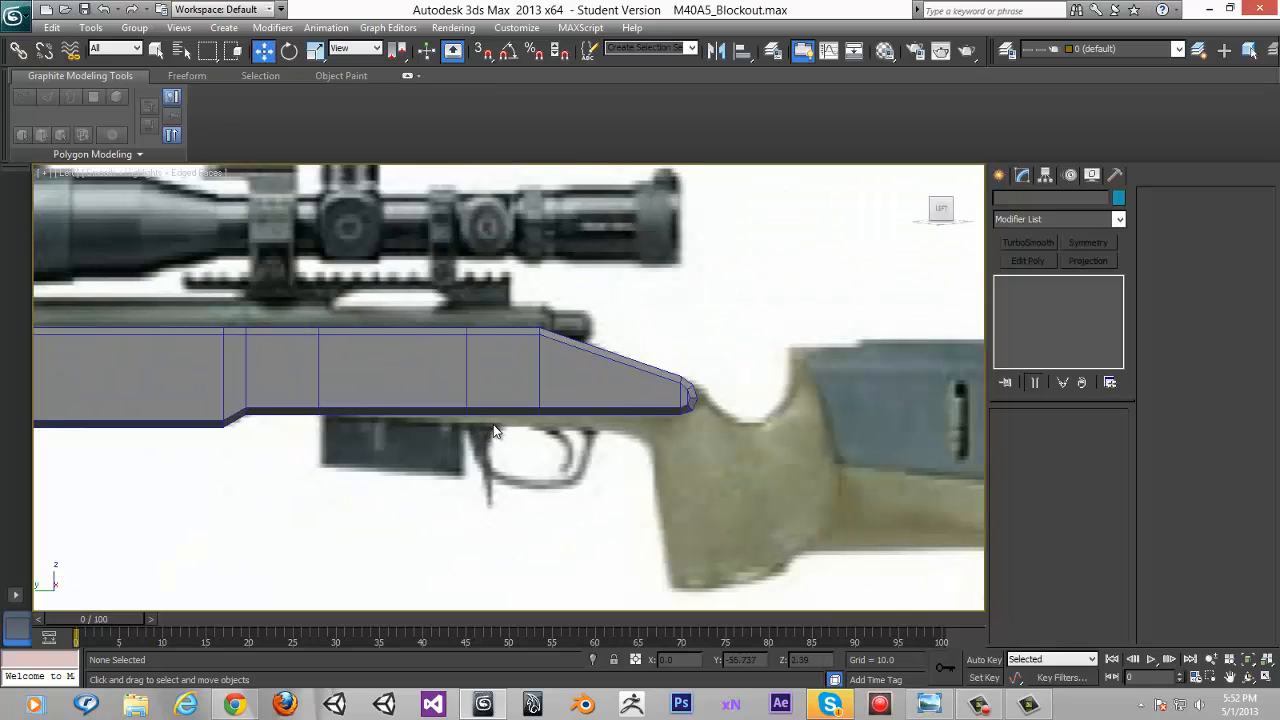
{"action": "middle_click_drag", "start_coordinate": [439, 490], "coordinate": [688, 553]}
{"action": "scroll", "coordinate": [660, 547], "scroll_direction": "down", "scroll_amount": 2}
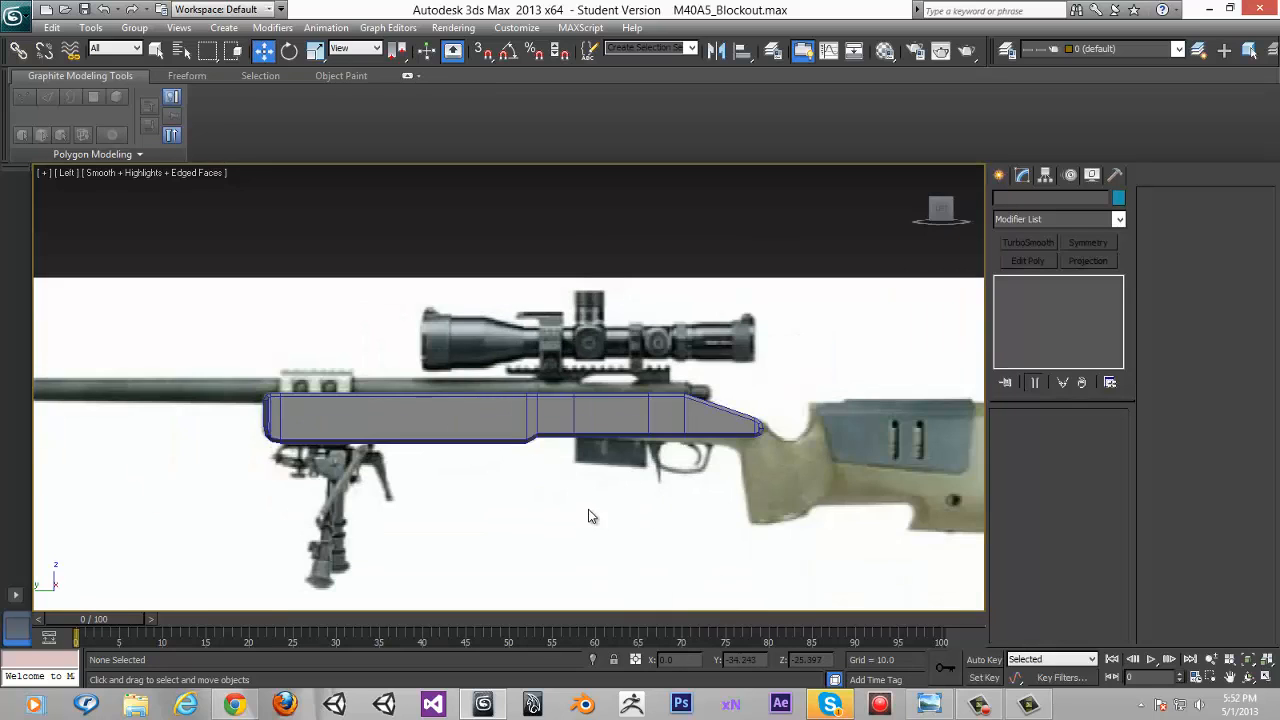
{"action": "middle_click_drag", "start_coordinate": [490, 480], "coordinate": [246, 455]}
{"action": "scroll", "coordinate": [508, 387], "scroll_direction": "up", "scroll_amount": 3}
{"action": "middle_click_drag", "start_coordinate": [315, 487], "coordinate": [577, 466]}
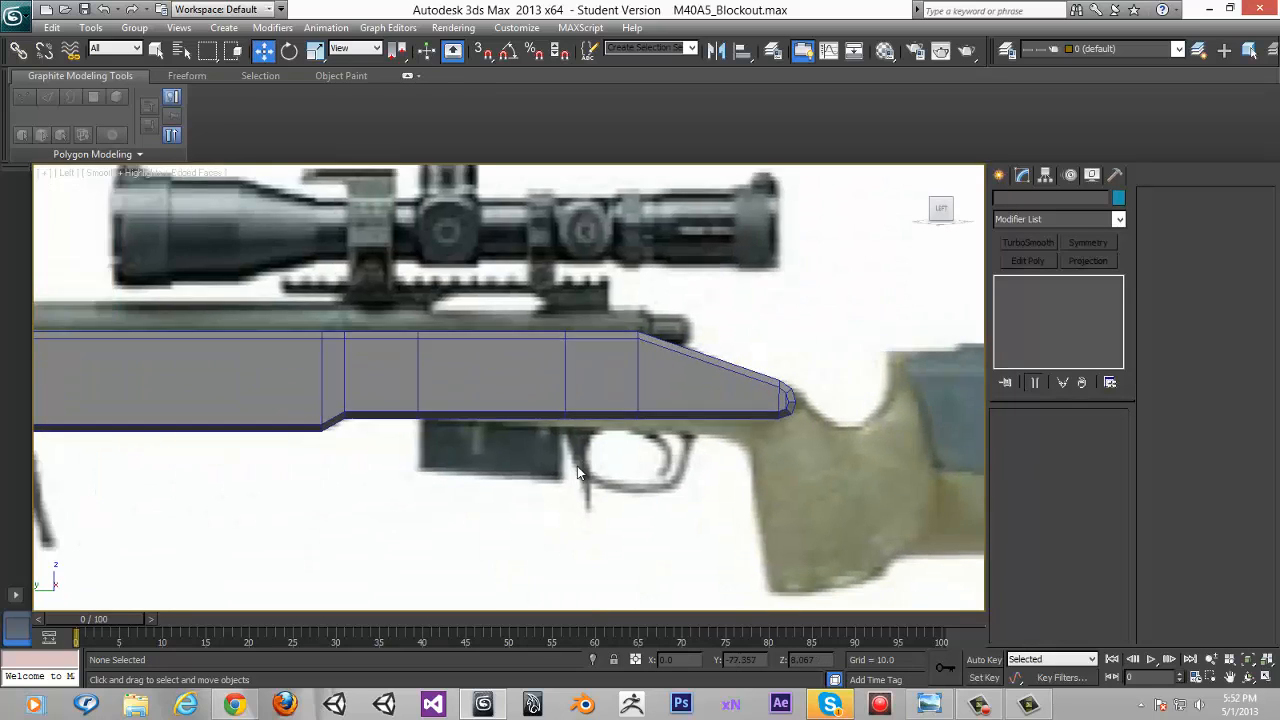
{"action": "mouse_move", "coordinate": [480, 434]}
{"action": "left_mouse_down"}
{"action": "mouse_move", "coordinate": [686, 506]}
{"action": "mouse_move", "coordinate": [657, 497]}
{"action": "left_mouse_up"}
{"action": "middle_click_drag", "start_coordinate": [357, 335], "coordinate": [434, 377]}
{"action": "scroll", "coordinate": [434, 377], "scroll_direction": "down", "scroll_amount": 2}
{"action": "scroll", "coordinate": [312, 358], "scroll_direction": "down", "scroll_amount": 2}
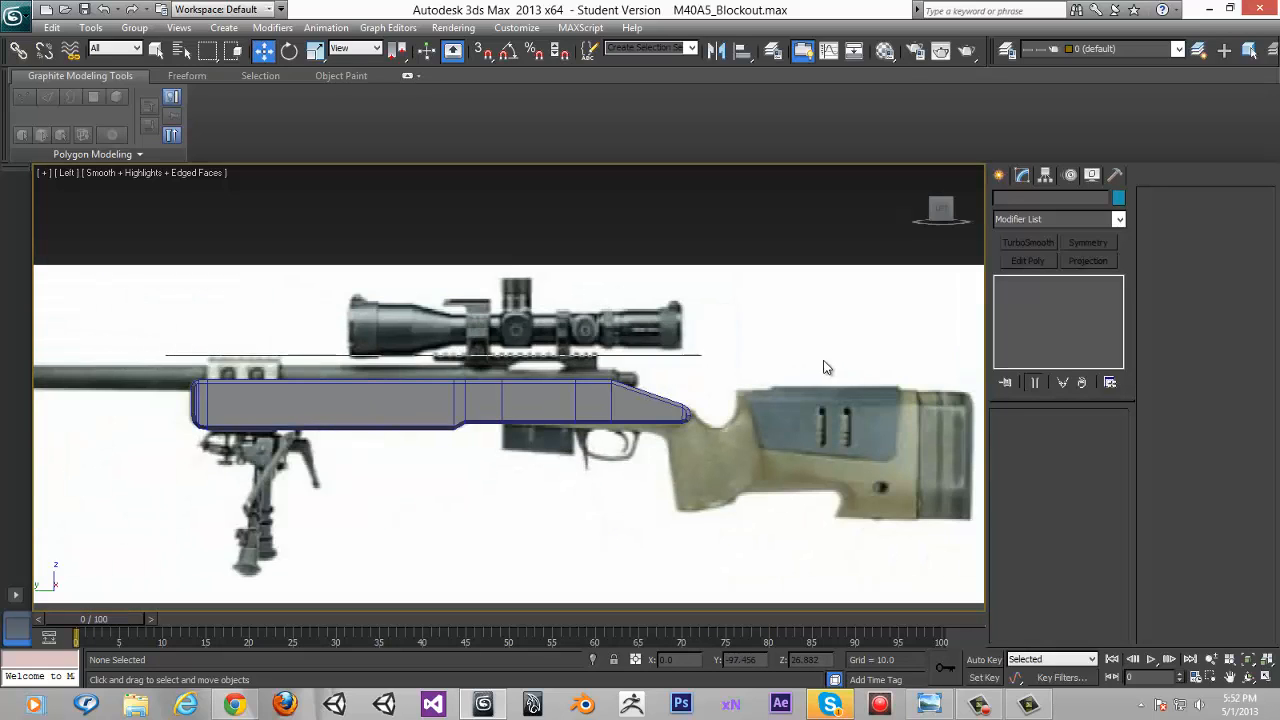
Examine the scope, rail and barrel in the reference above the blocked-out stock, leaving the stock deselected
{"action": "middle_click_drag", "start_coordinate": [726, 452], "coordinate": [577, 425]}
{"action": "scroll", "coordinate": [560, 420], "scroll_direction": "up", "scroll_amount": 3}
{"action": "middle_click_drag", "start_coordinate": [426, 392], "coordinate": [415, 406]}
{"action": "left_click_drag", "start_coordinate": [111, 262], "coordinate": [312, 316]}
{"action": "middle_click_drag", "start_coordinate": [239, 311], "coordinate": [141, 351]}
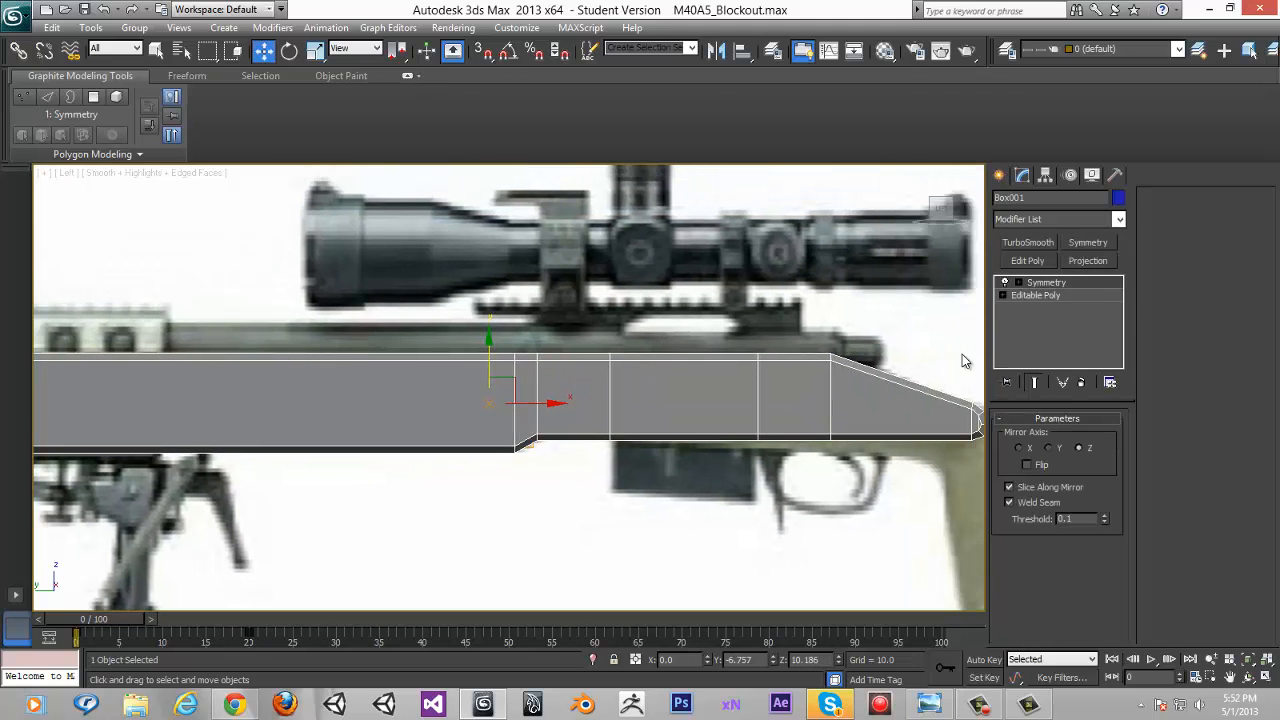
{"action": "left_click", "coordinate": [716, 226]}
{"action": "scroll", "coordinate": [261, 343], "scroll_direction": "down", "scroll_amount": 3}
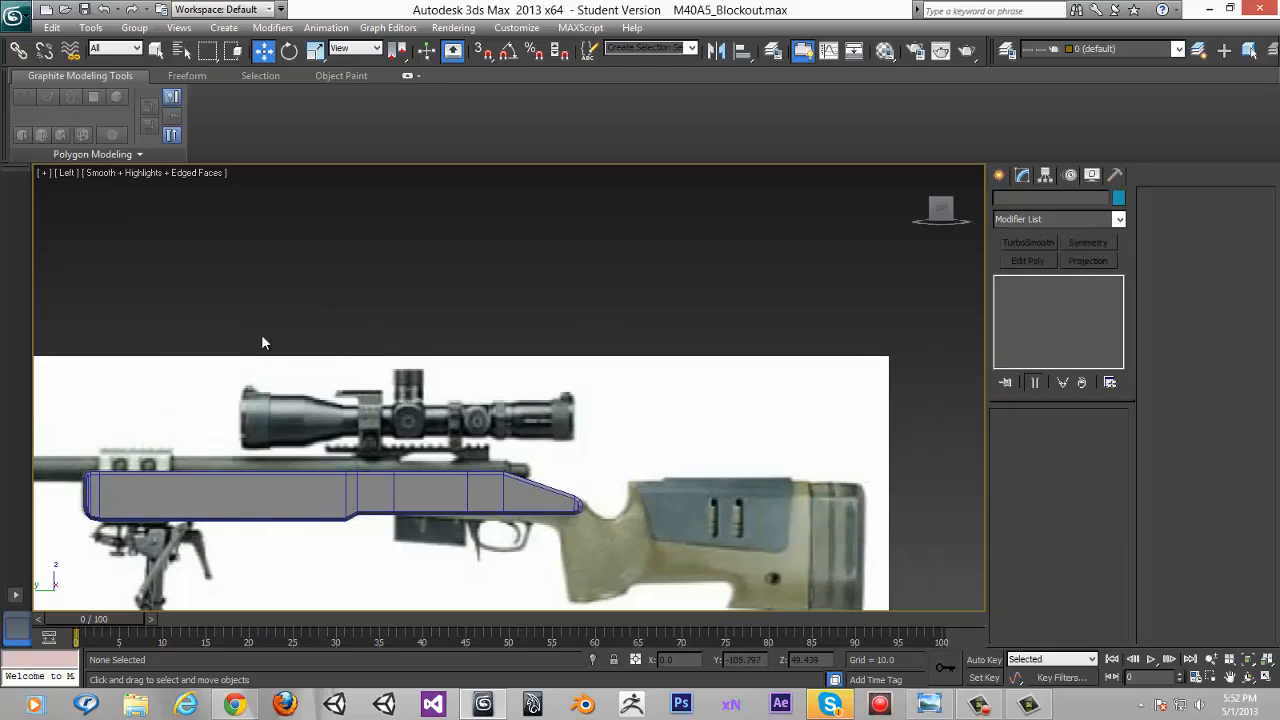
{"action": "middle_click_drag", "start_coordinate": [182, 404], "coordinate": [562, 364]}
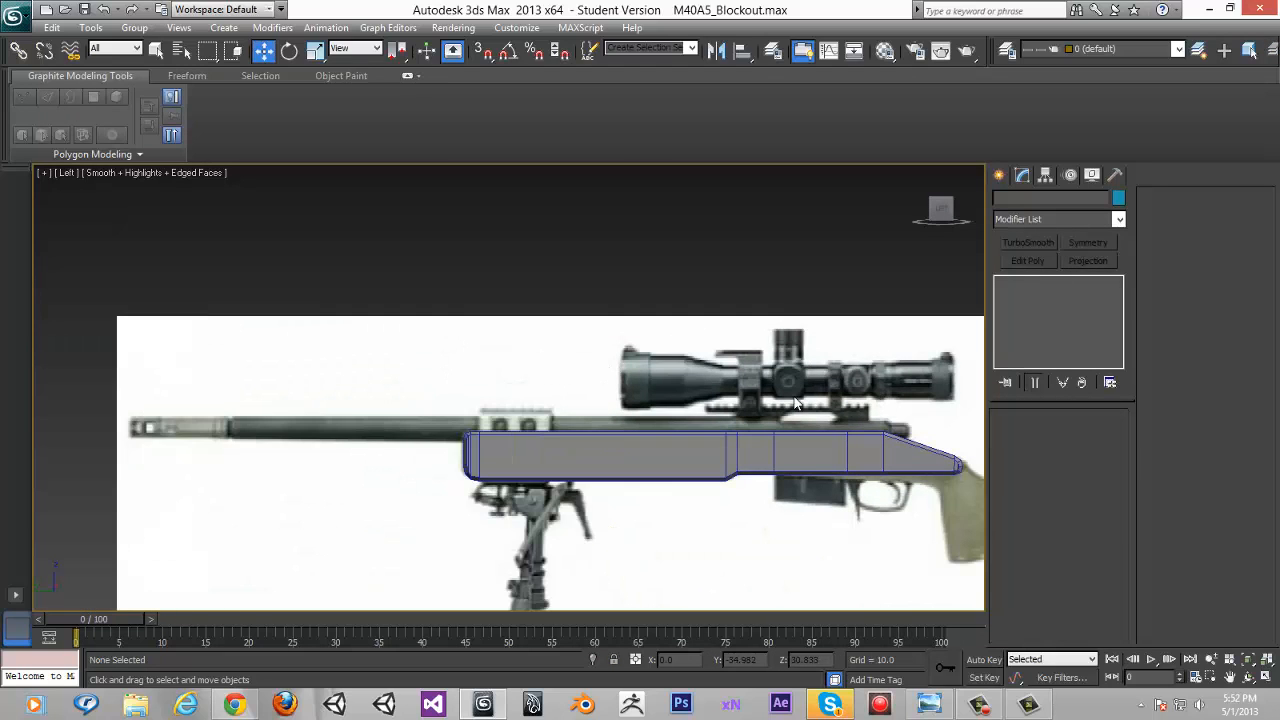
{"action": "middle_click_drag", "start_coordinate": [790, 415], "coordinate": [437, 422]}
{"action": "scroll", "coordinate": [532, 378], "scroll_direction": "up", "scroll_amount": 4}
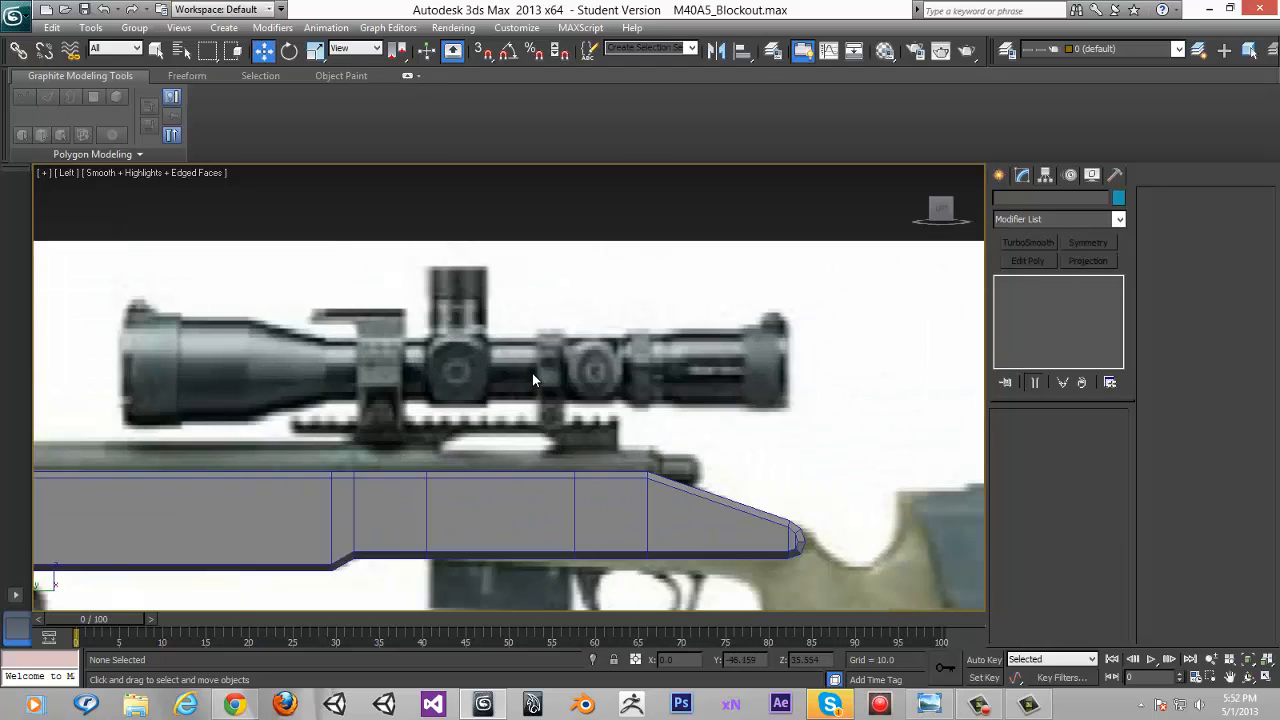